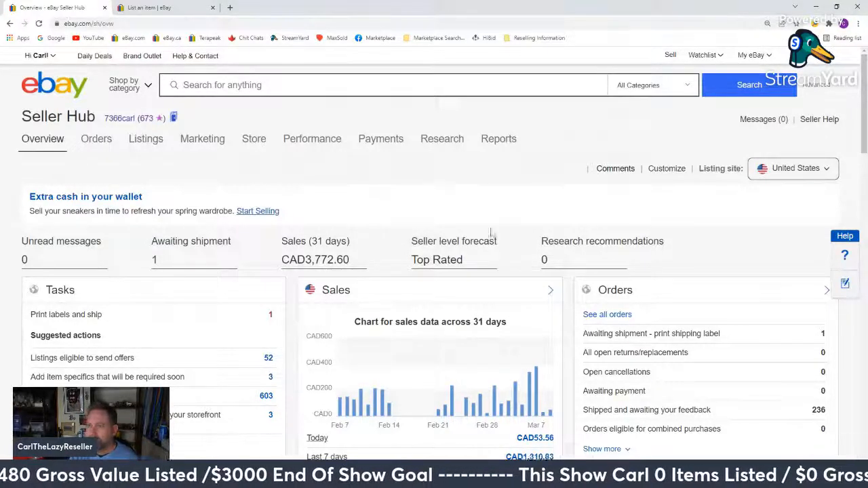
- From the unsold listings, start relisting the 8 Birks Silverplate Louis de France teaspoons and close the extra listing tab
mouse_move(150, 140)
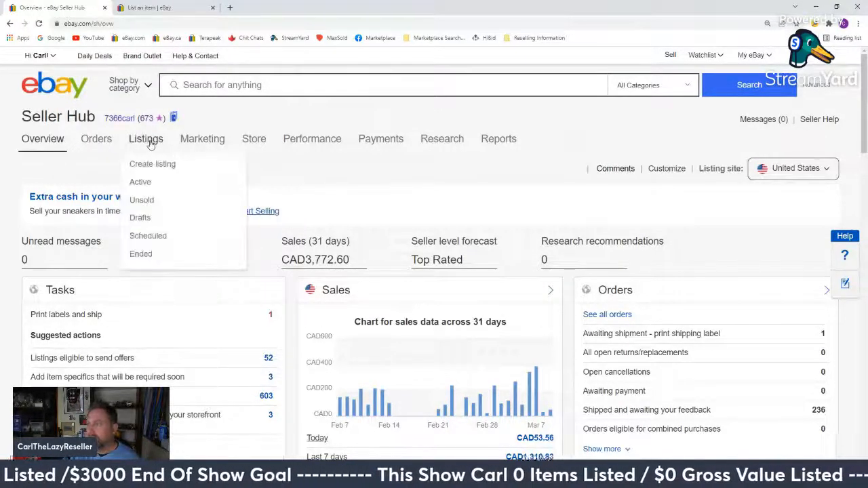
click(145, 256)
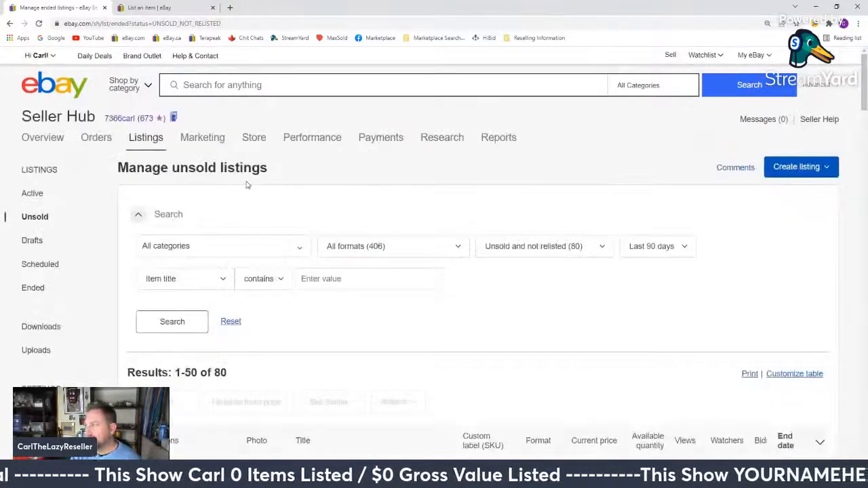
scroll(246, 184, down, 3)
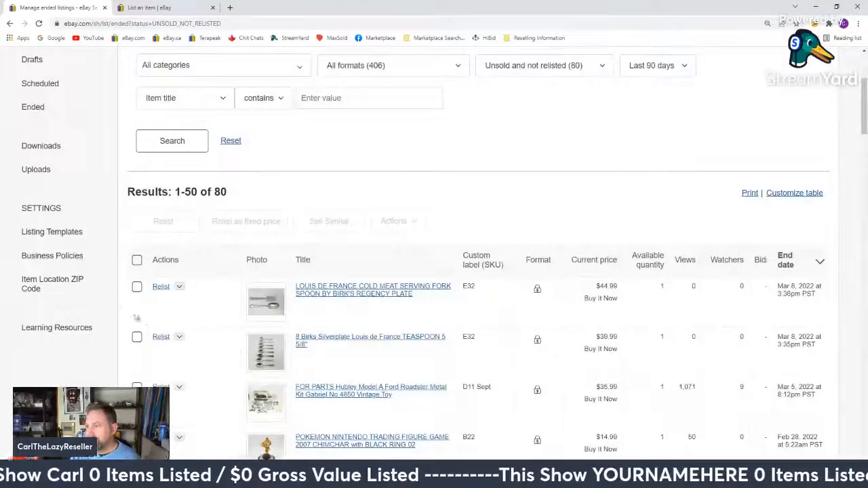
click(161, 337)
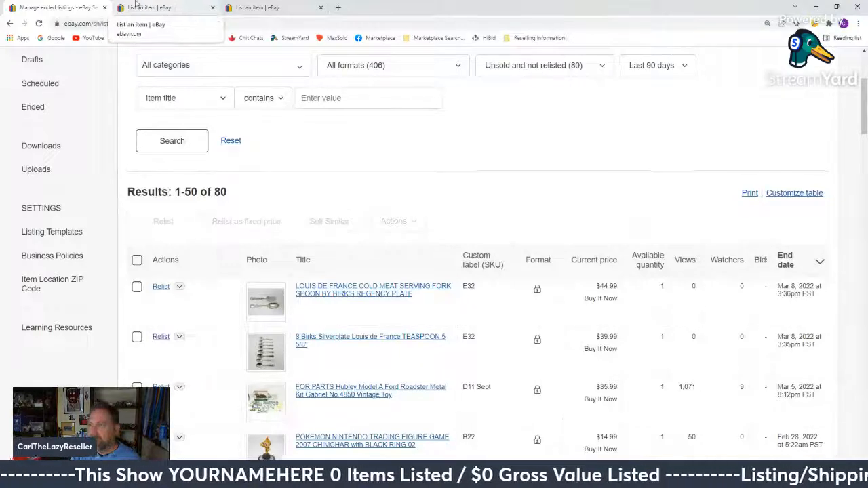
click(264, 7)
middle_click(264, 3)
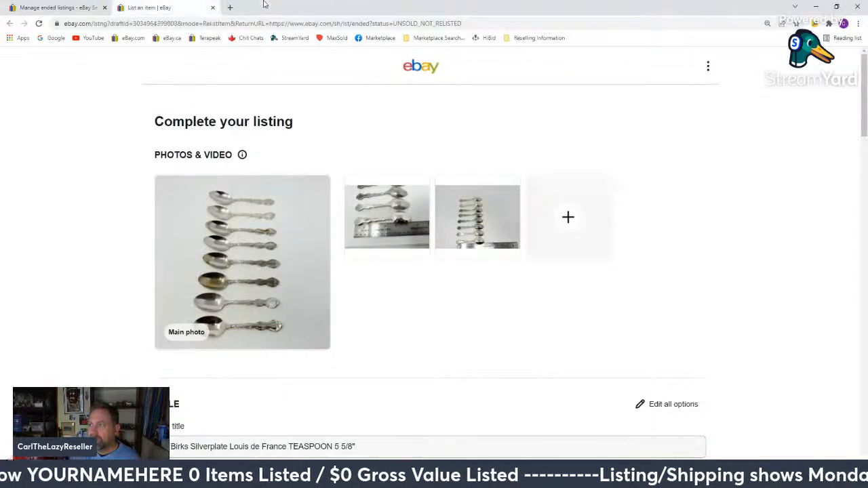
- Review the teaspoon listing's details and set its Buy It Now price to $69.99
scroll(99, 223, down, 2)
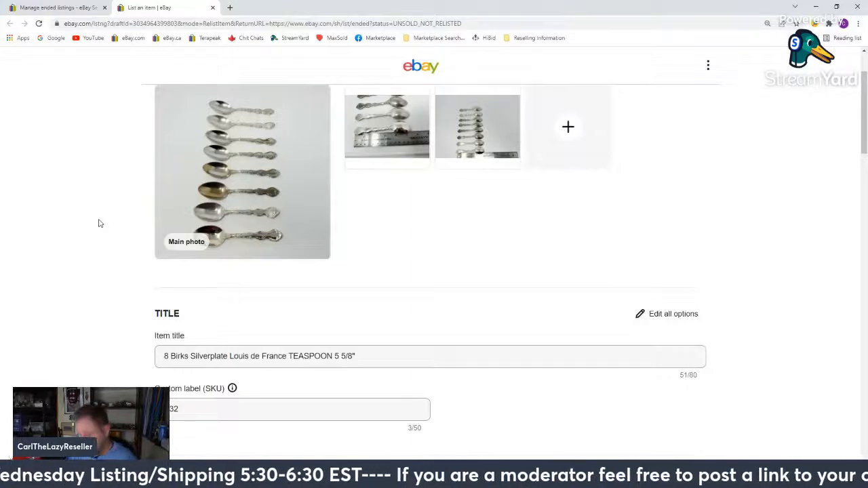
scroll(99, 224, down, 5)
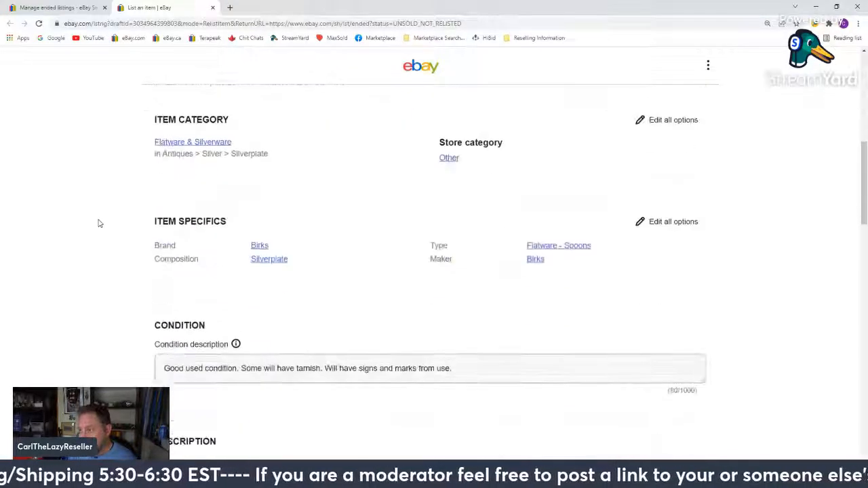
scroll(99, 224, down, 3)
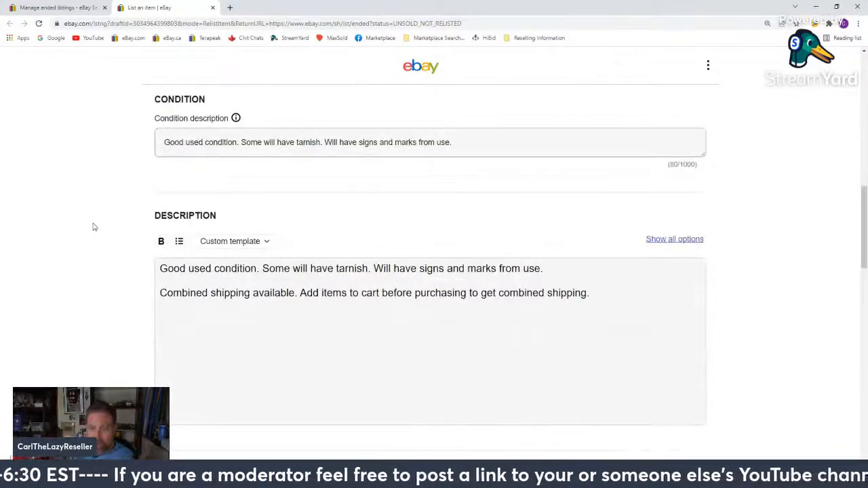
scroll(95, 226, down, 5)
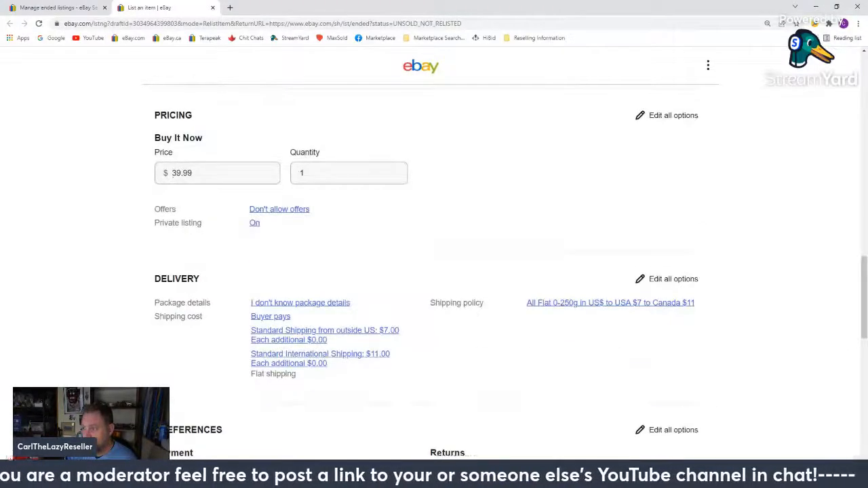
drag(176, 173, 158, 178)
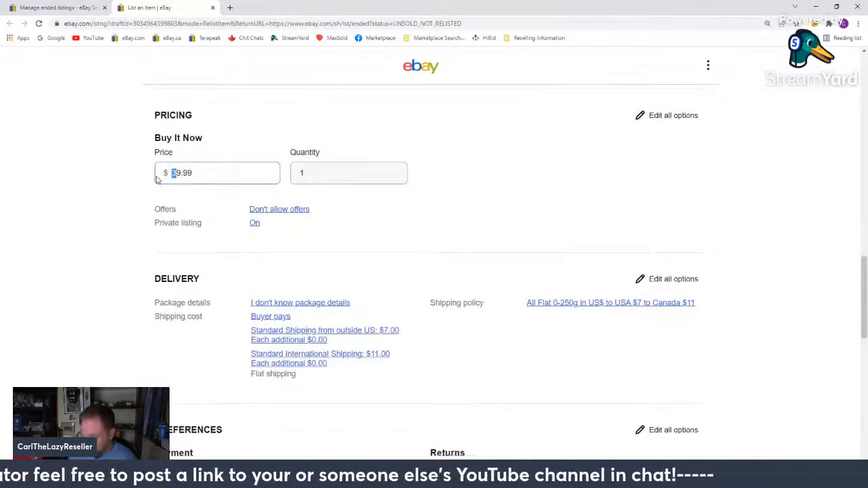
- Publish the relisted teaspoon listing and return to the unsold listings
scroll(329, 141, down, 5)
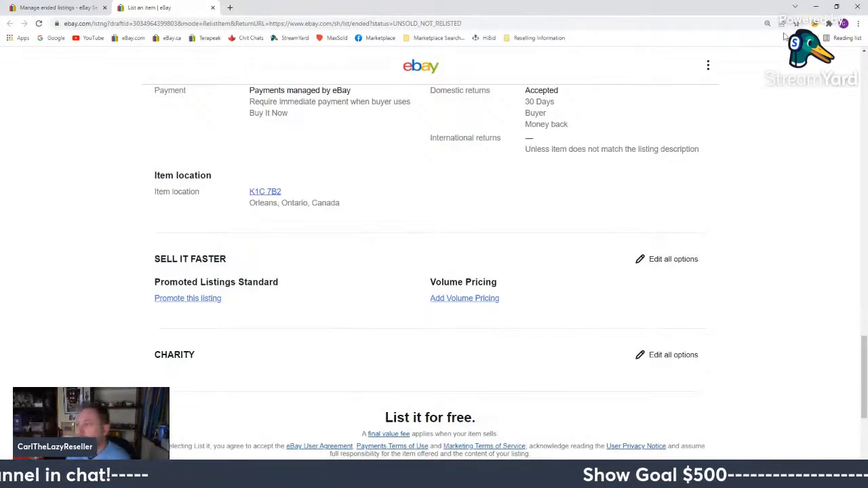
drag(863, 346, 858, 421)
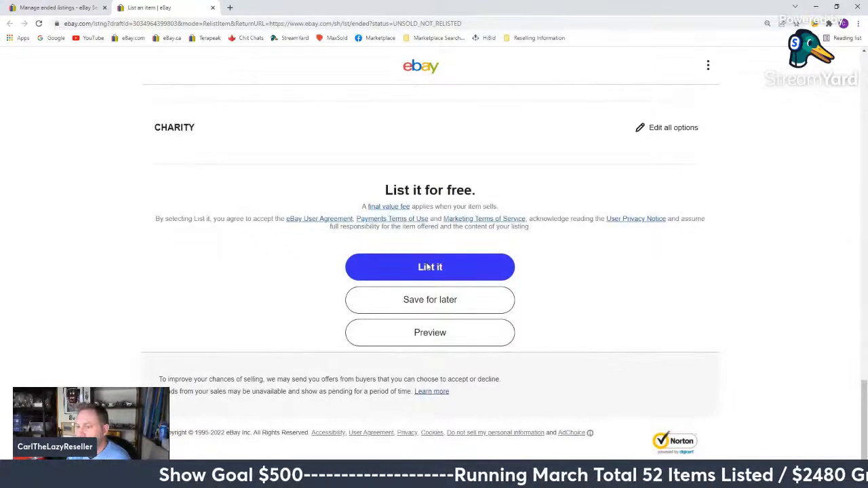
click(428, 267)
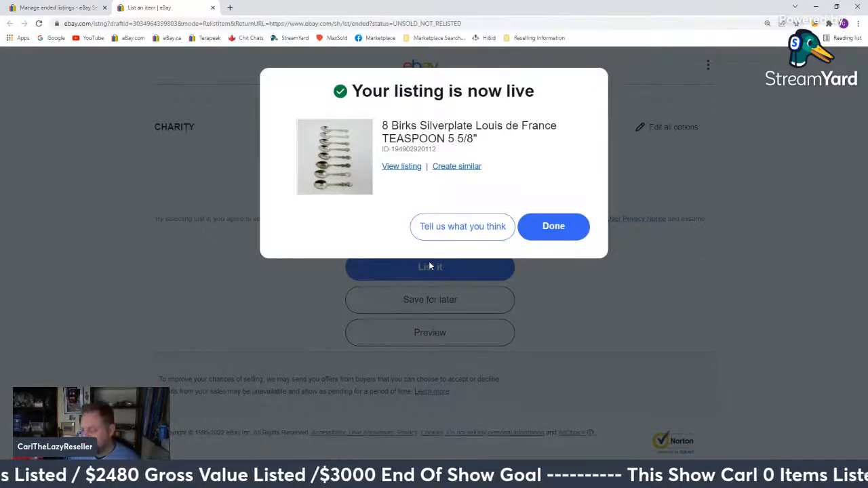
click(553, 236)
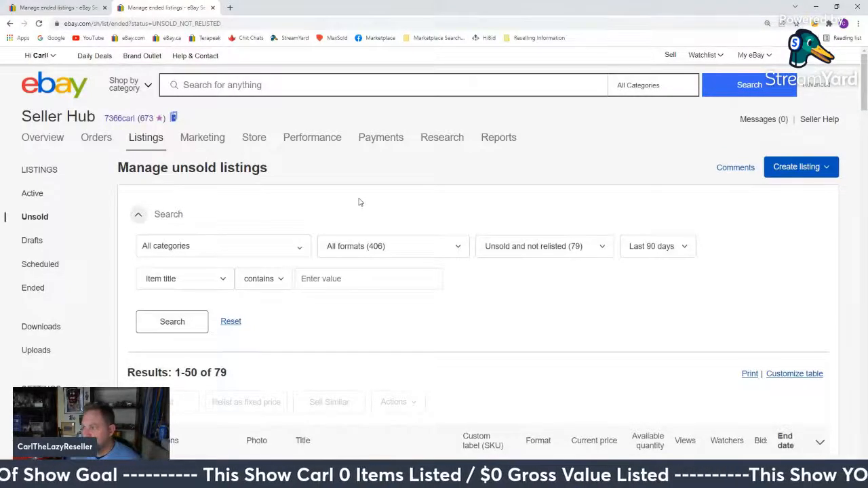
- Start relisting the unsold Louis de France cold meat serving fork and spoon and bring up its listing form
scroll(360, 202, down, 3)
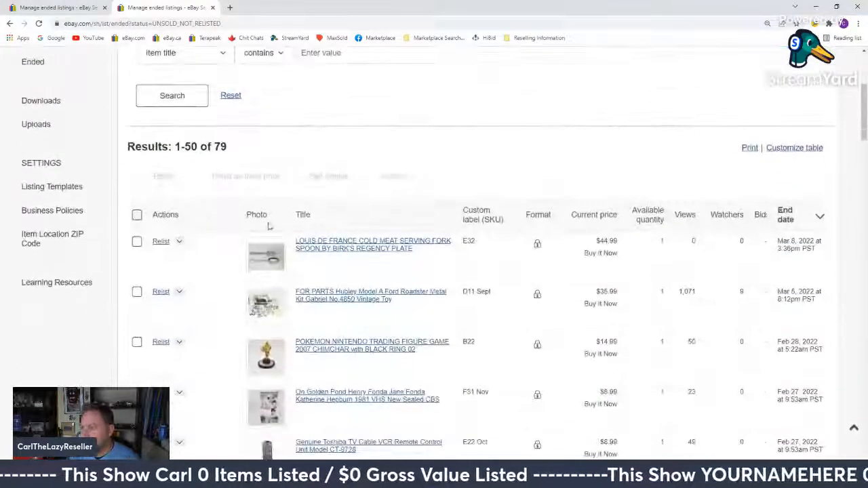
click(162, 243)
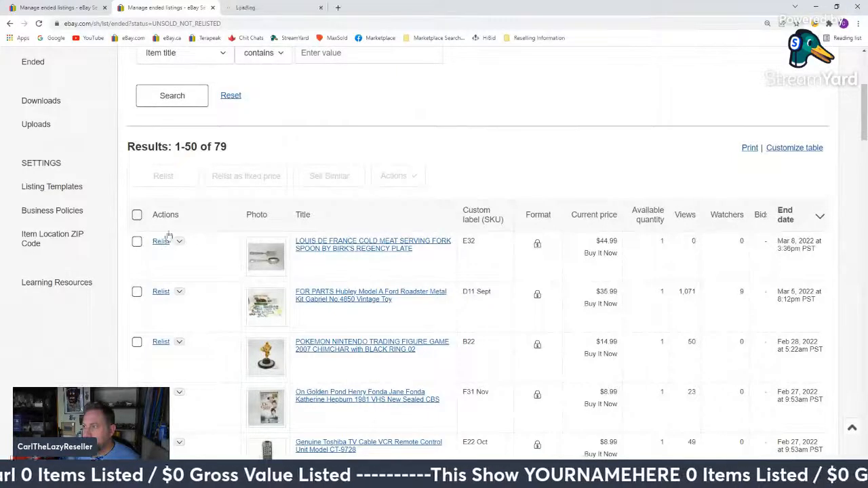
click(273, 7)
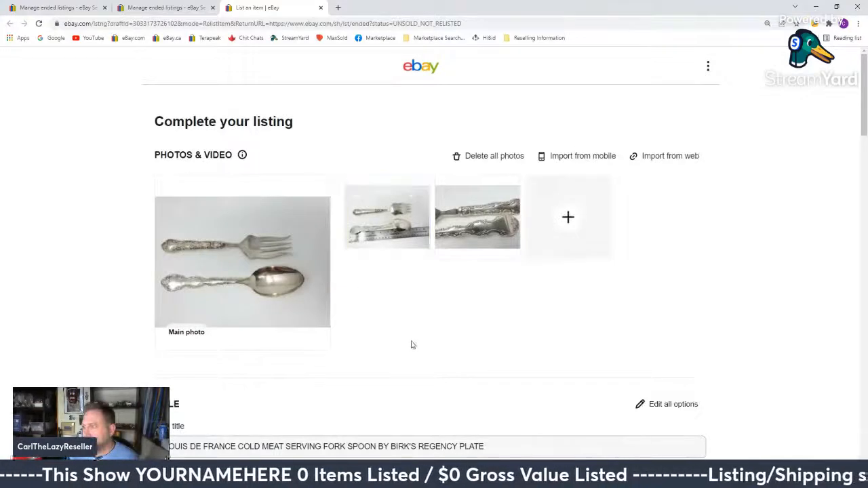
- Set the Buy It Now price of the serving fork and spoon listing to $49.99
scroll(411, 345, down, 1)
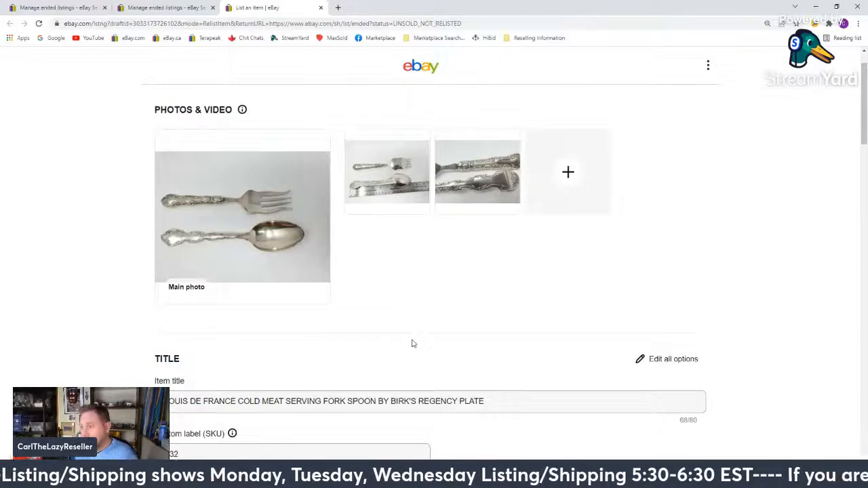
scroll(556, 248, down, 12)
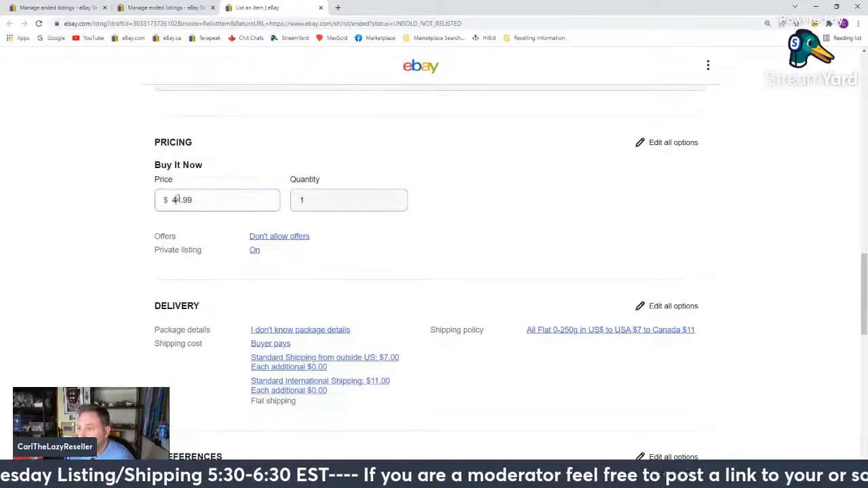
drag(175, 198, 181, 197)
text(9)
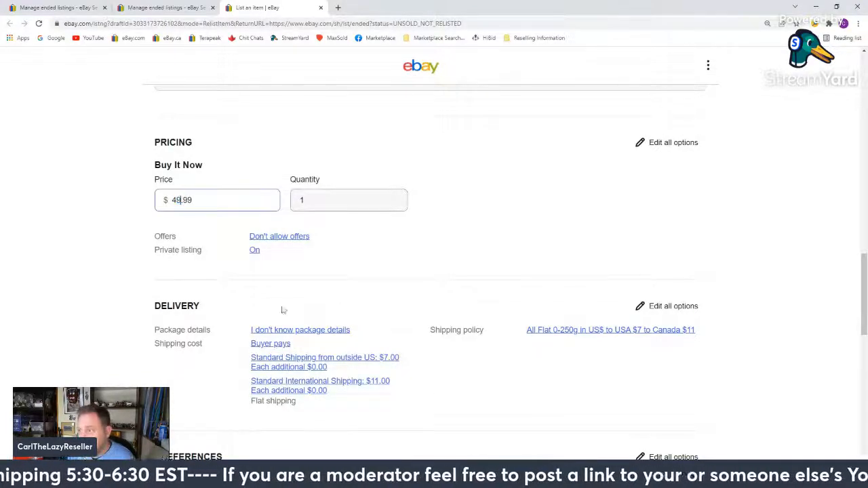
- Publish the relisted serving fork and spoon listing and dismiss the listing confirmation
scroll(282, 310, down, 6)
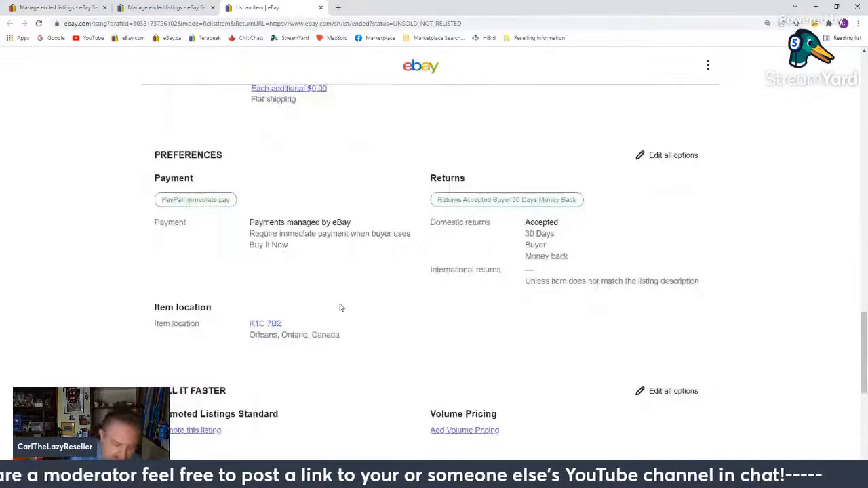
scroll(447, 391, down, 5)
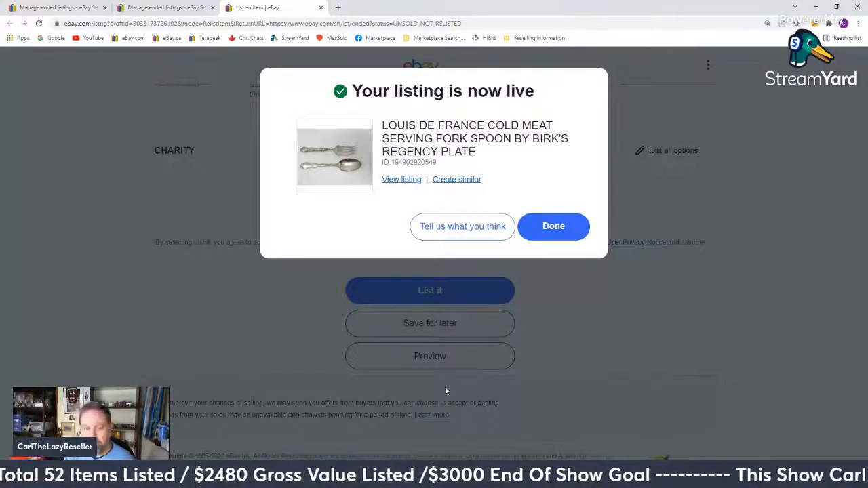
click(539, 227)
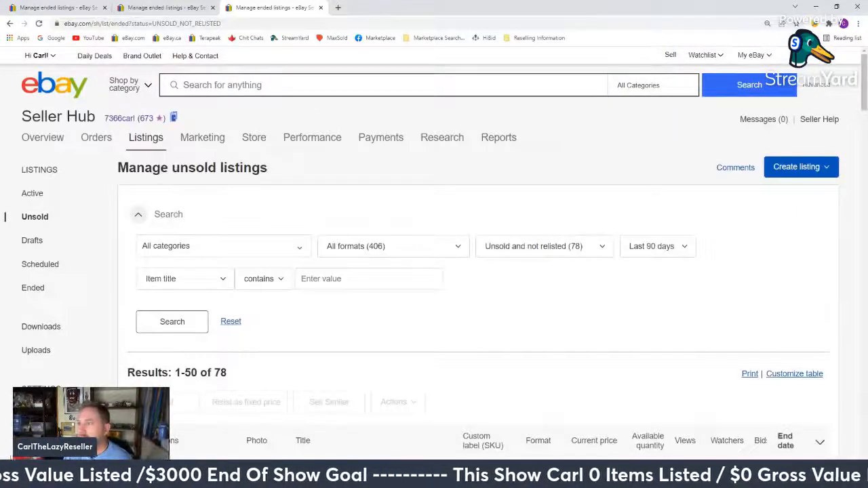
- Close the two extra unsold-listings tabs, keeping only the original one
middle_click(240, 6)
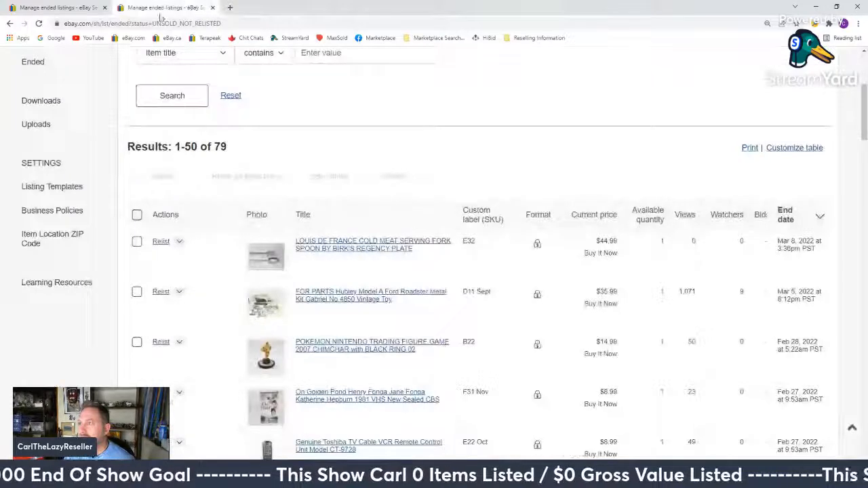
click(179, 243)
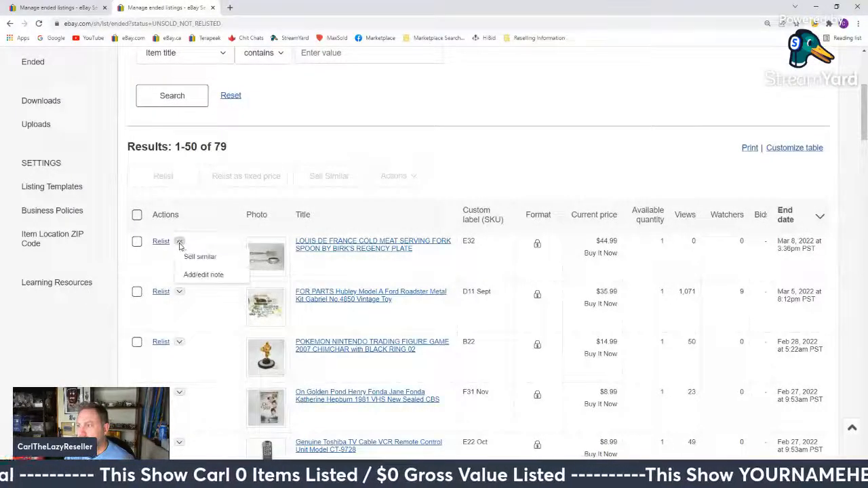
middle_click(148, 4)
- Show the active listings and open the Louis de France serving fork and spoon listing in a new tab
scroll(275, 132, up, 4)
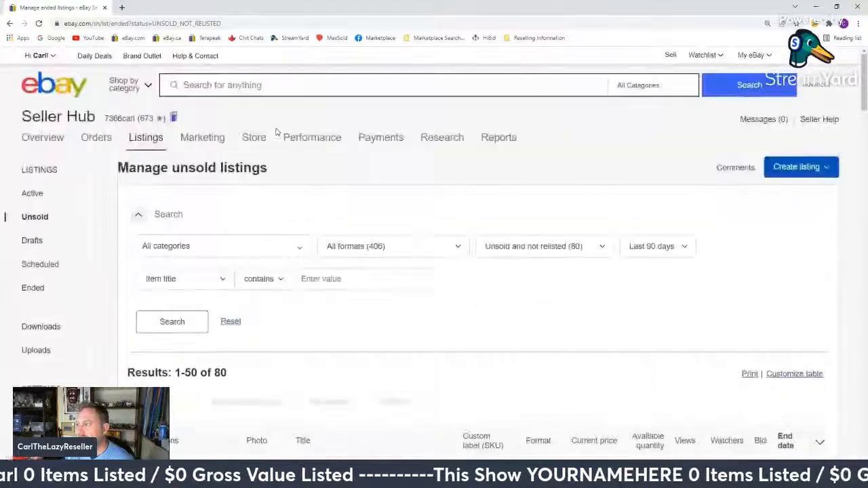
scroll(263, 209, down, 4)
scroll(261, 212, up, 3)
mouse_move(144, 141)
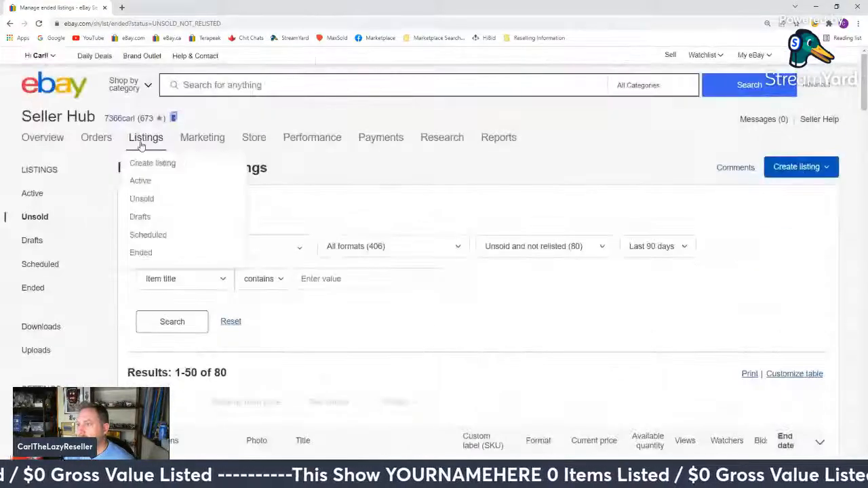
click(142, 187)
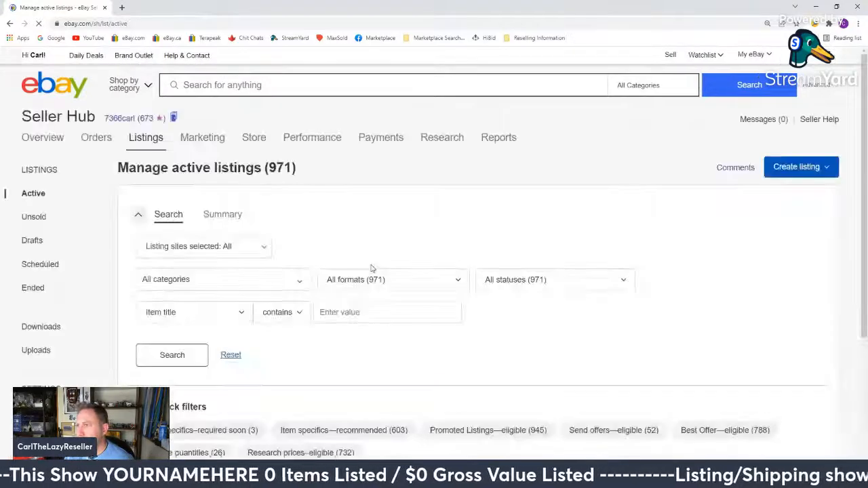
scroll(342, 245, down, 5)
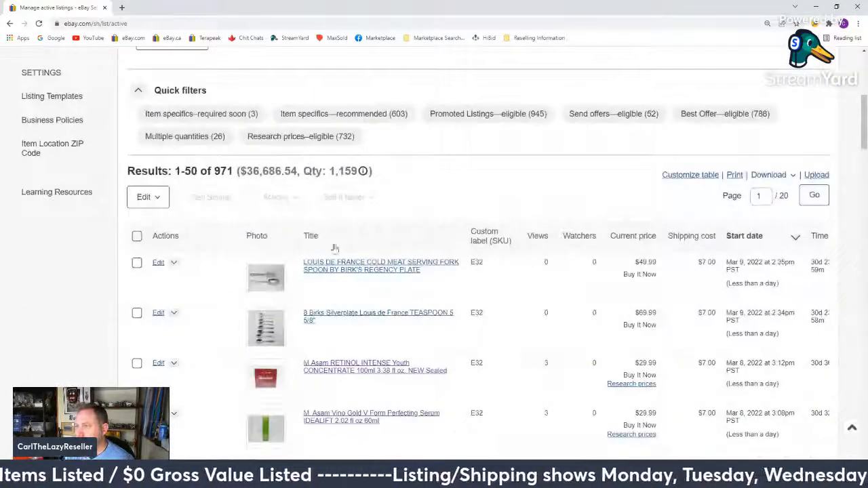
middle_click(351, 266)
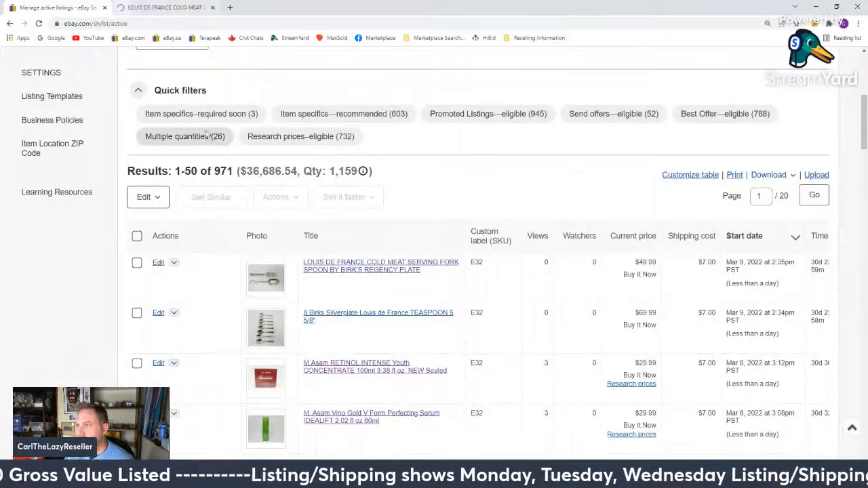
- Search eBay for "birks louis de france"
scroll(210, 136, up, 5)
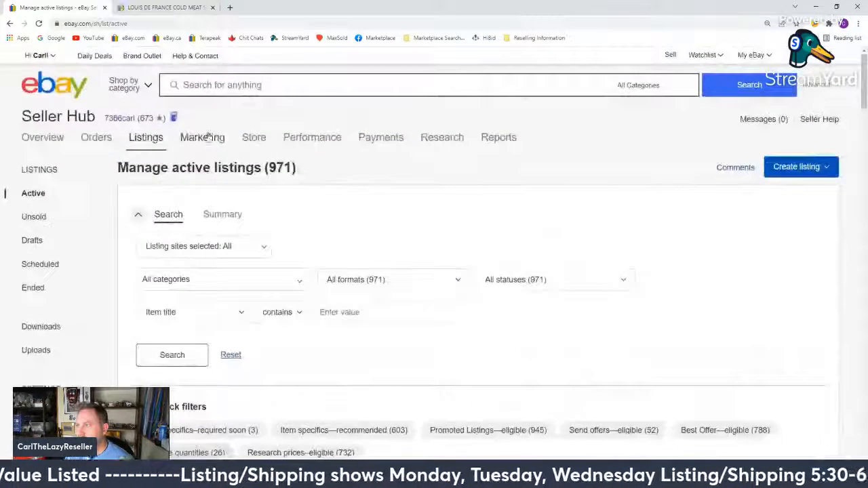
click(209, 86)
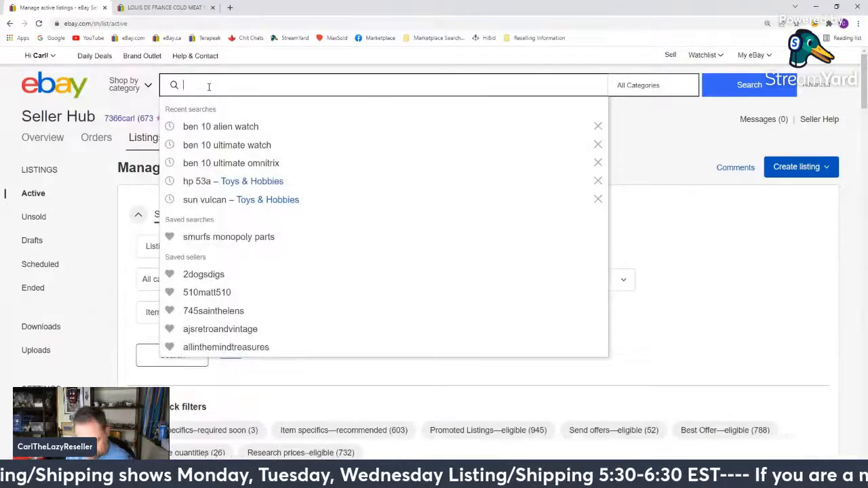
text(bri)
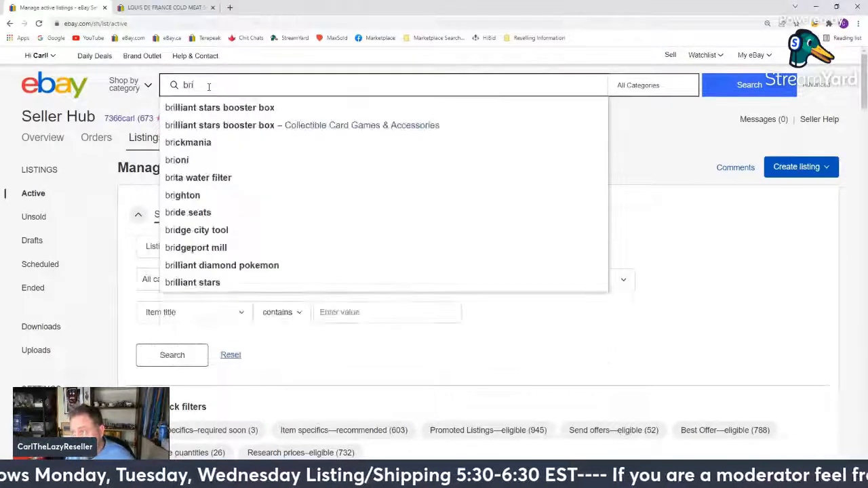
key(BackSpace)
key(BackSpace)
text(irks)
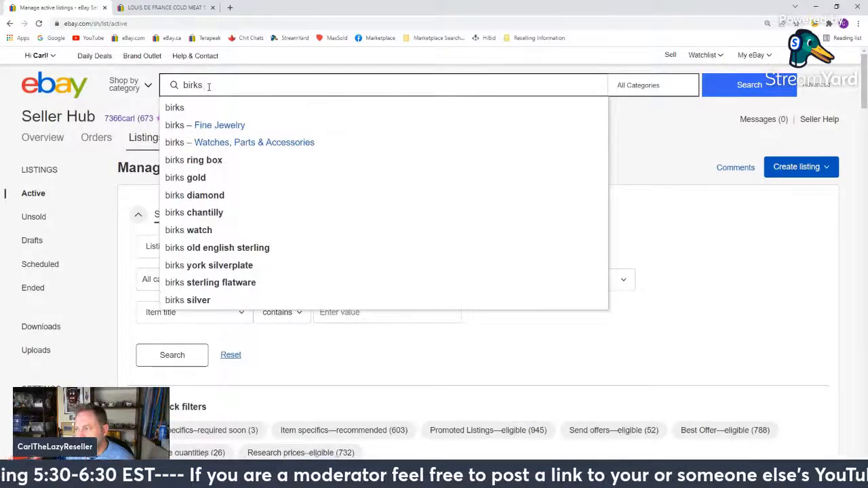
text( louis de france)
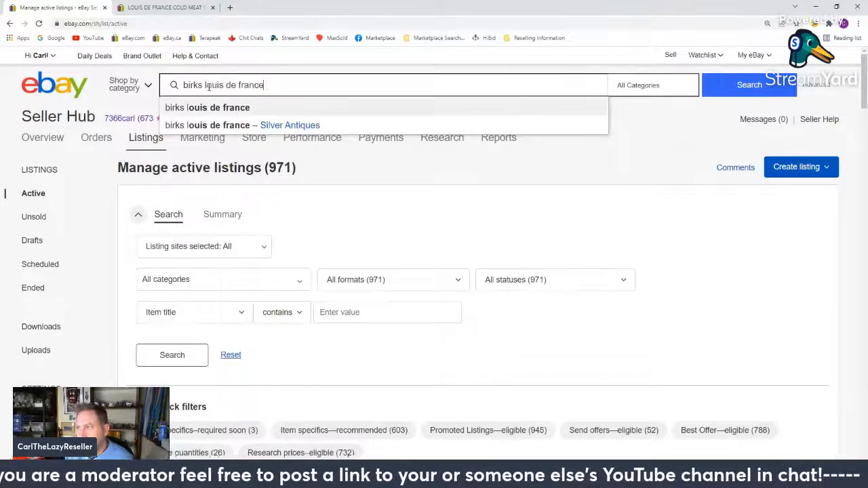
key(Return)
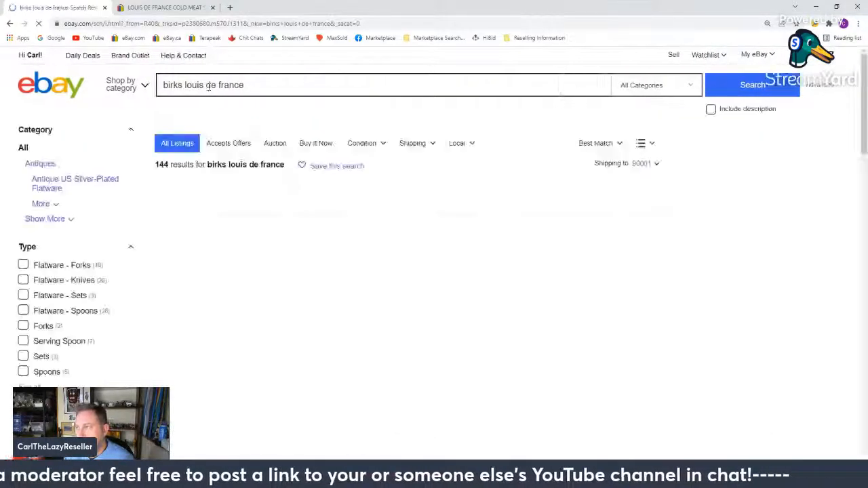
- Narrow the search to "birks louis de france knives"
click(313, 88)
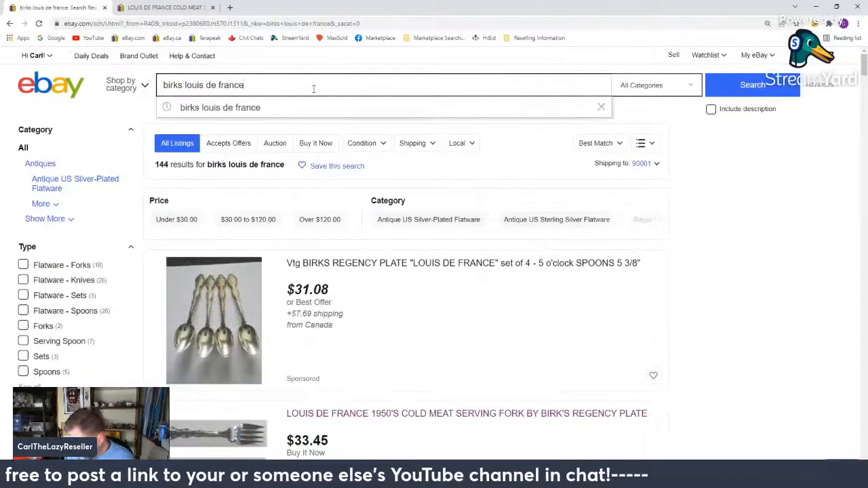
text(knives)
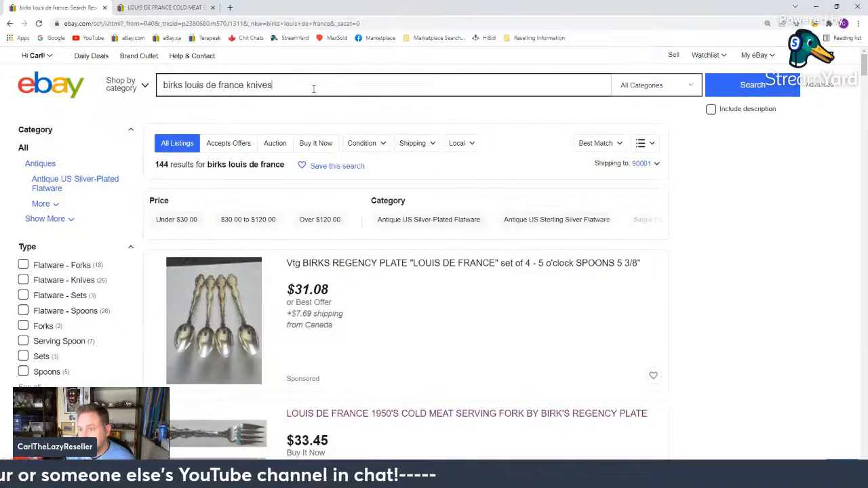
key(Return)
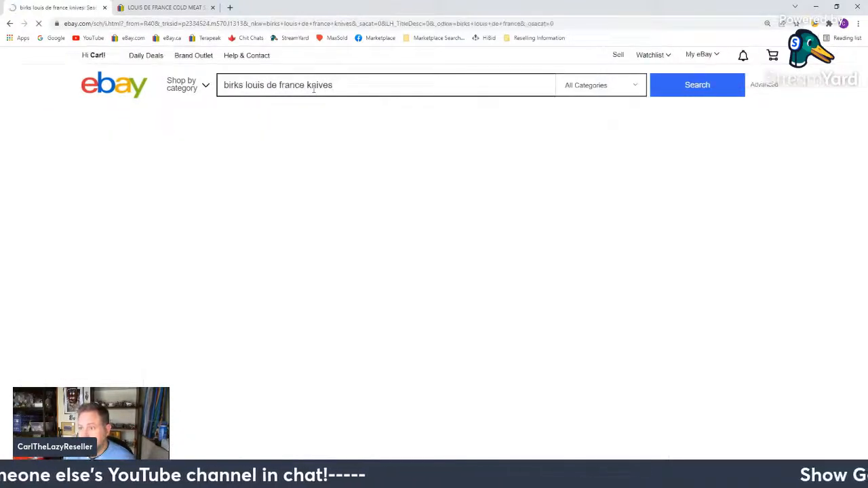
- Limit the knife results to sold items and review the sold listings and their prices
scroll(203, 277, down, 15)
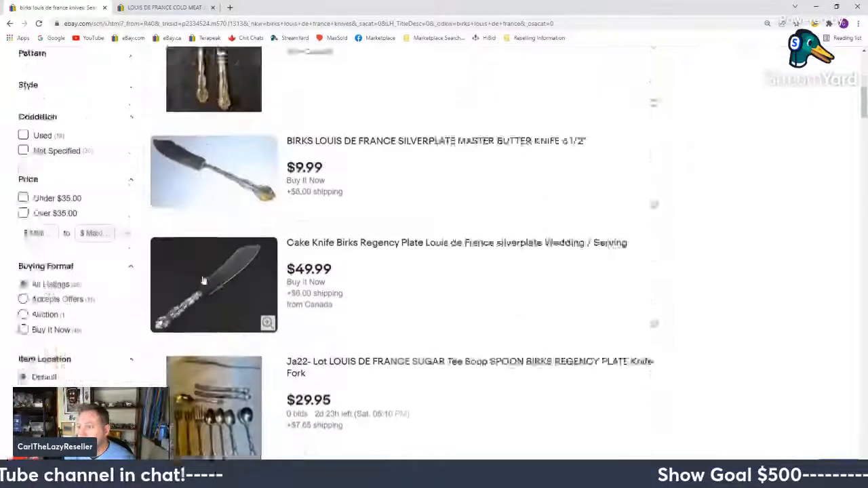
scroll(103, 273, down, 3)
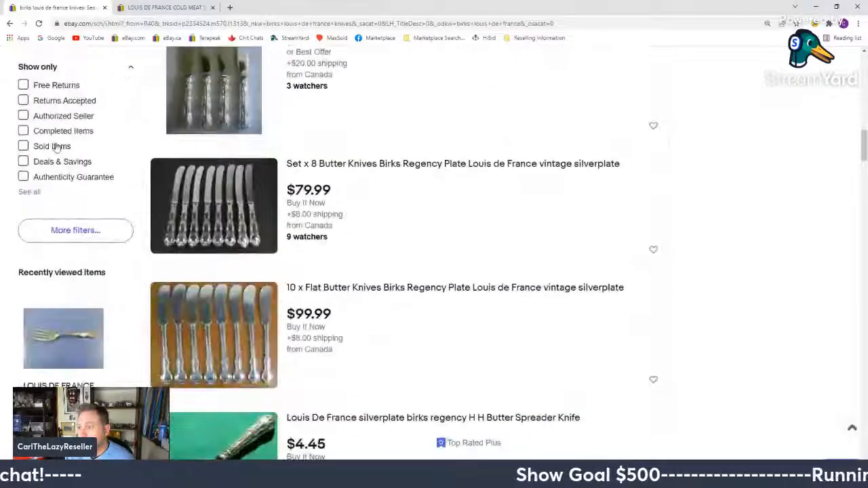
click(58, 145)
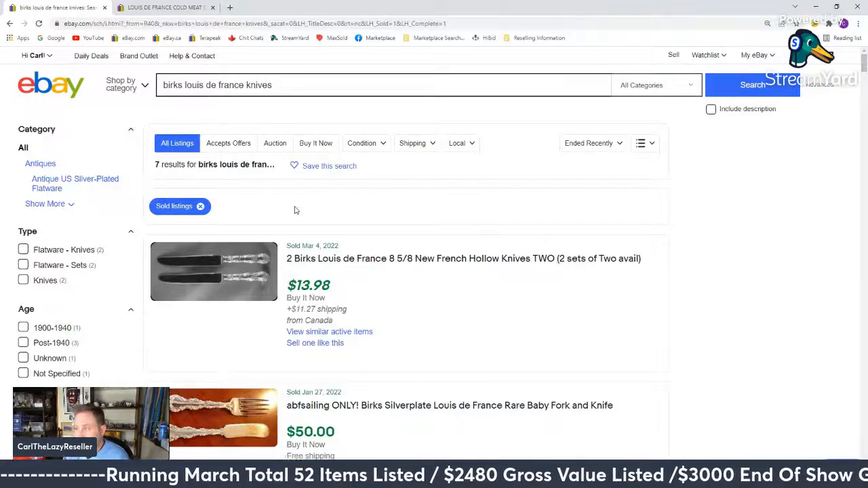
scroll(295, 210, down, 4)
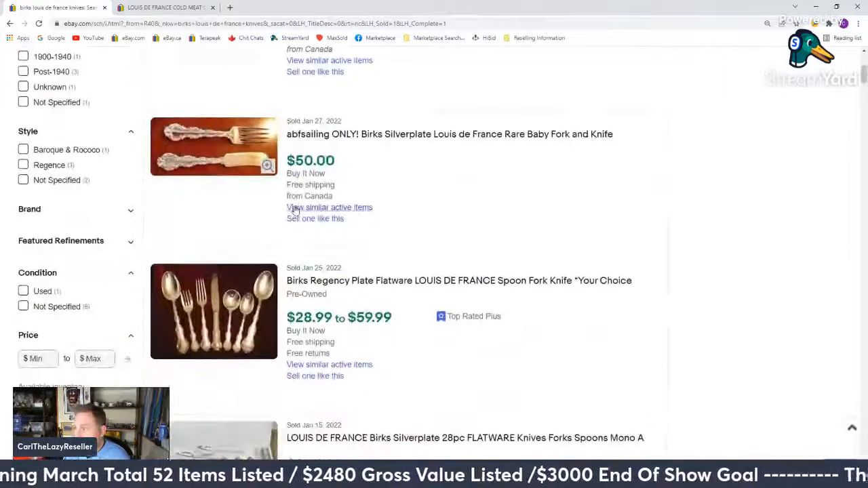
scroll(294, 210, down, 4)
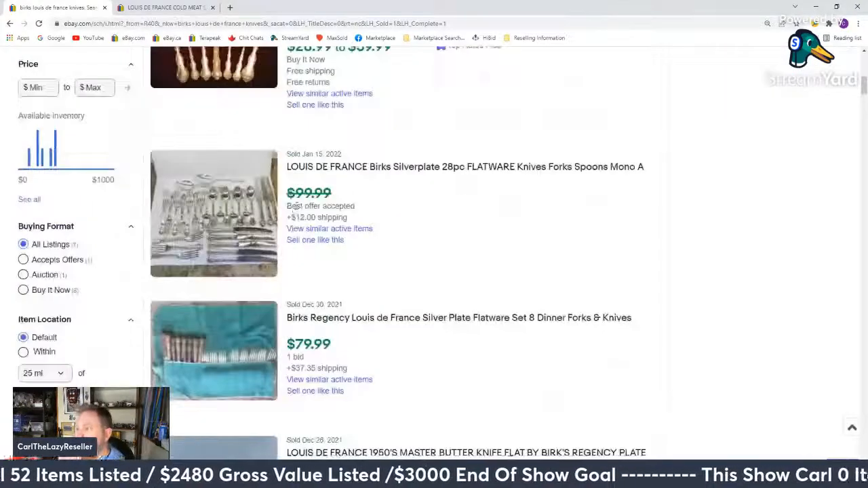
scroll(294, 208, down, 3)
scroll(295, 209, down, 5)
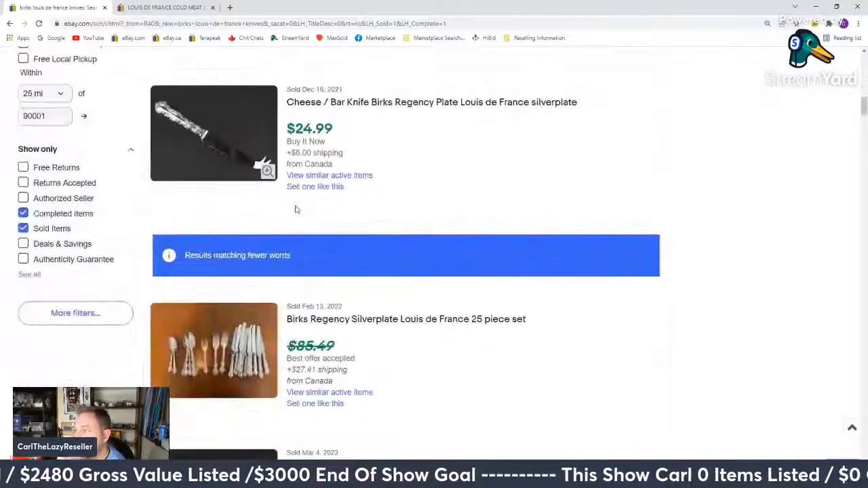
scroll(295, 209, up, 1)
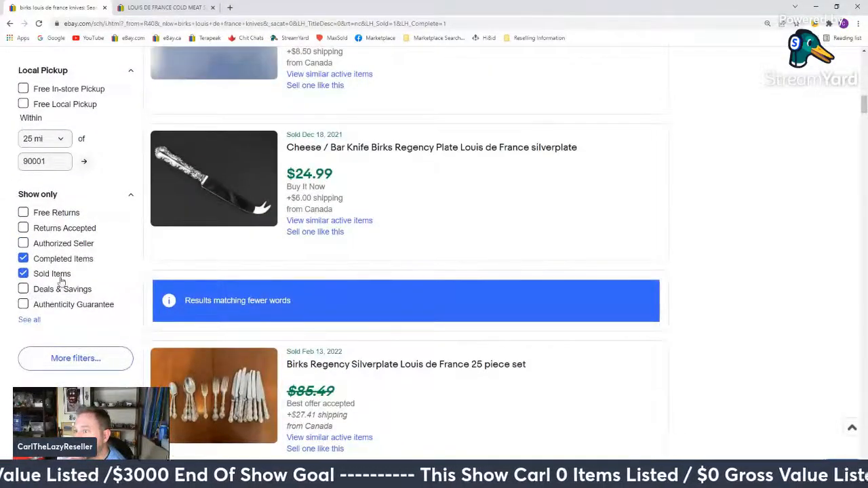
- Remove the sold items filter and compare the asking prices of the active Louis de France knife listings
click(63, 275)
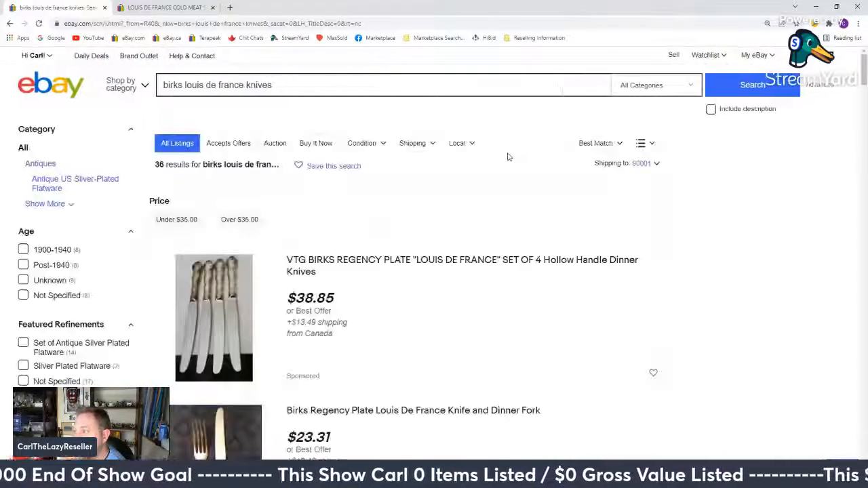
scroll(510, 155, down, 1)
scroll(509, 156, down, 3)
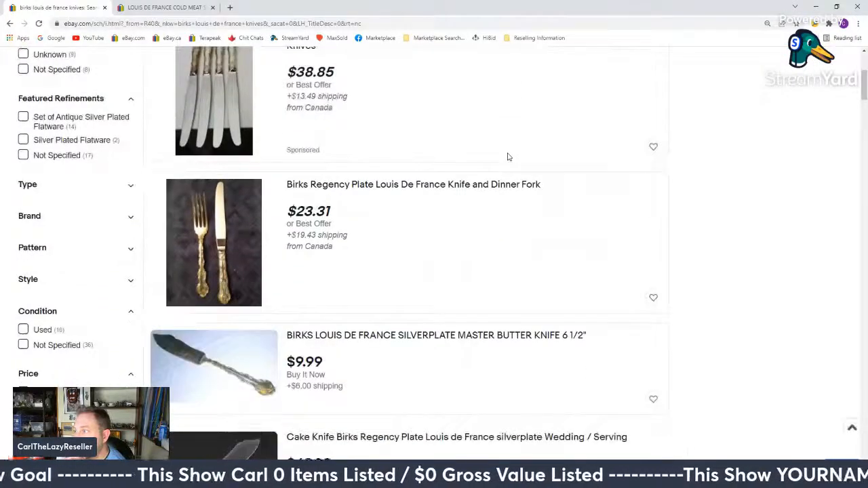
scroll(508, 157, down, 5)
scroll(508, 157, down, 3)
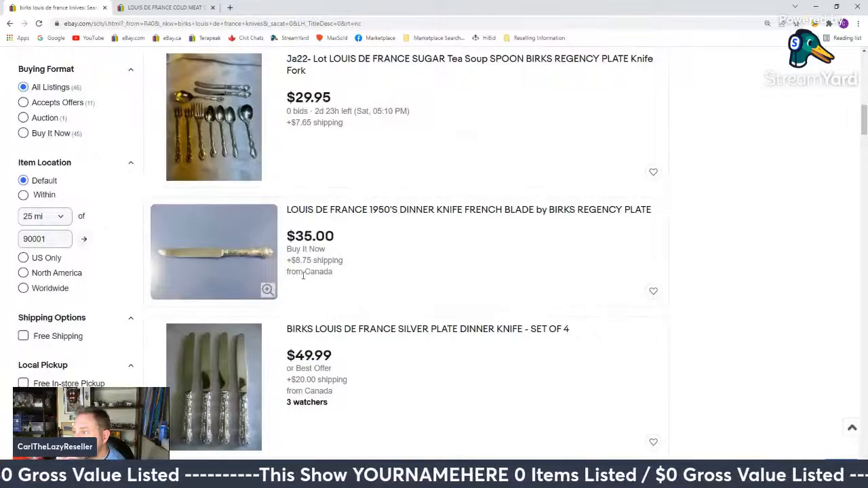
scroll(315, 232, down, 1)
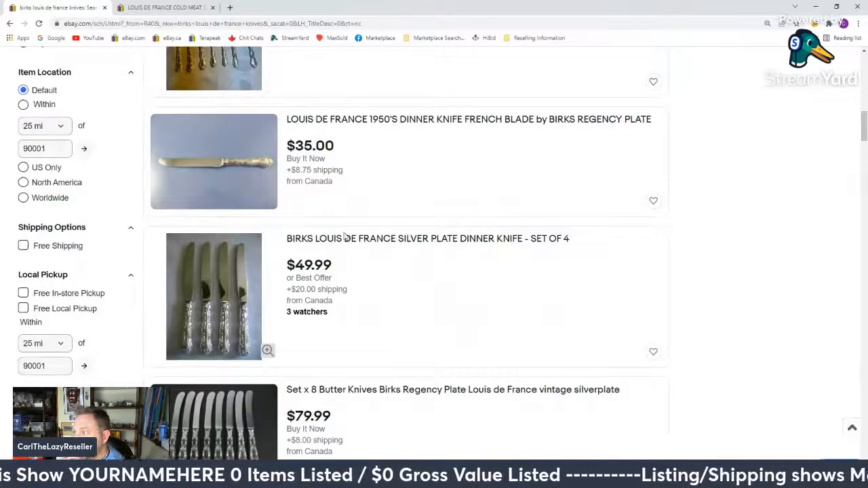
scroll(349, 241, down, 4)
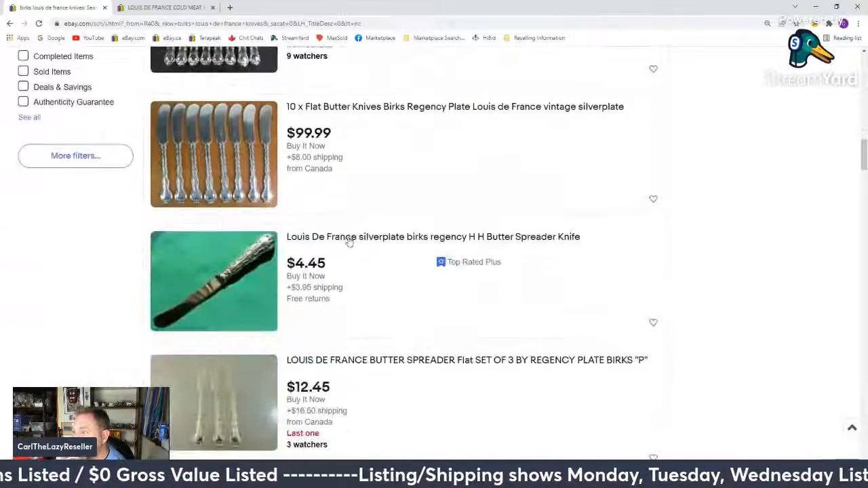
scroll(349, 241, down, 3)
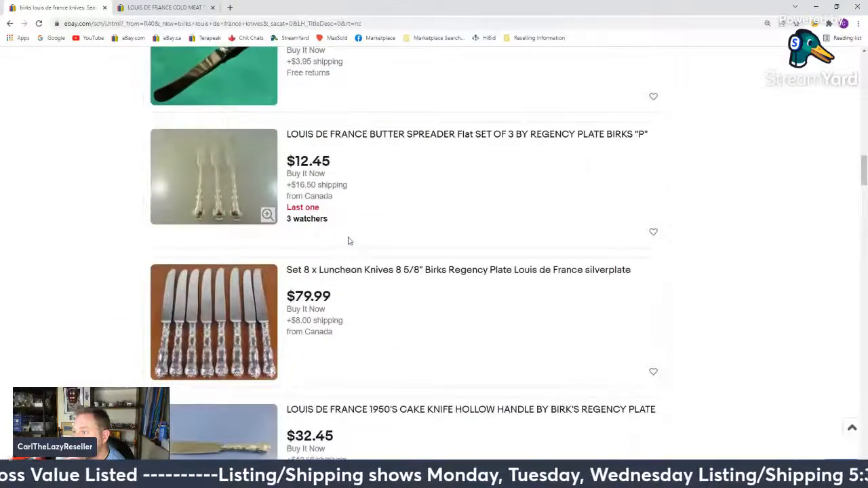
scroll(349, 242, down, 1)
scroll(347, 240, up, 8)
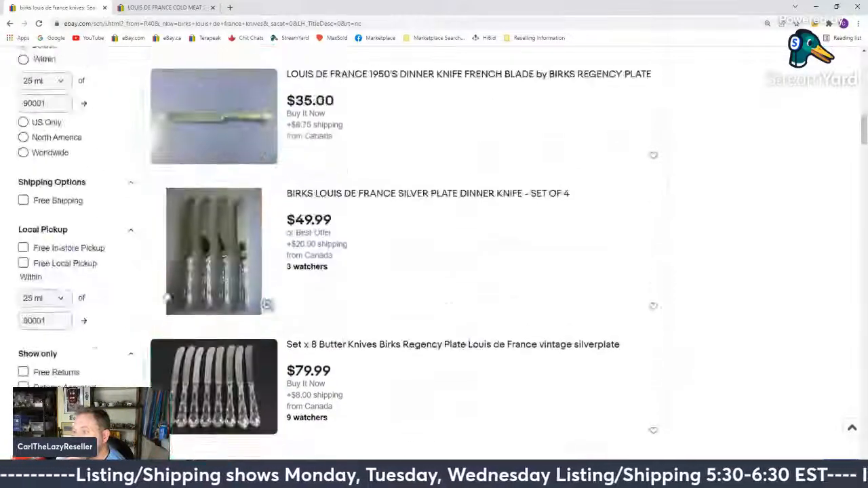
scroll(70, 305, down, 2)
scroll(24, 143, up, 2)
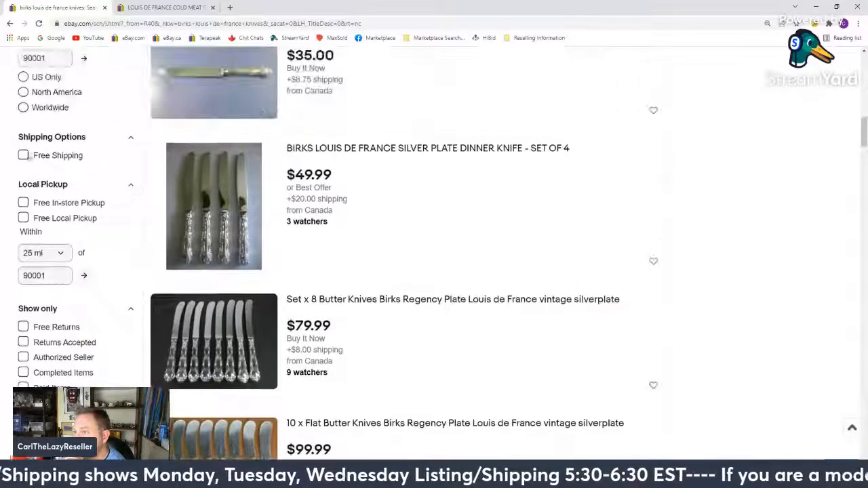
- Restrict the knife results to US Only item locations and review the prices of the matching knives
click(23, 122)
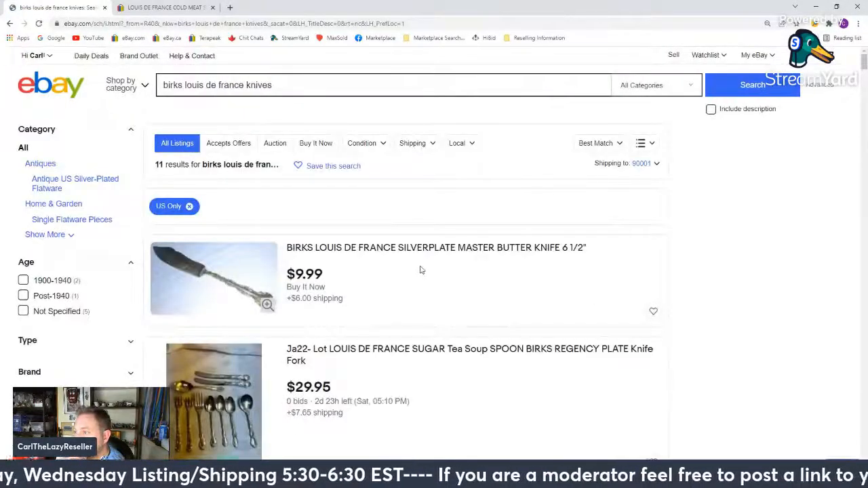
scroll(419, 269, down, 2)
scroll(419, 270, down, 3)
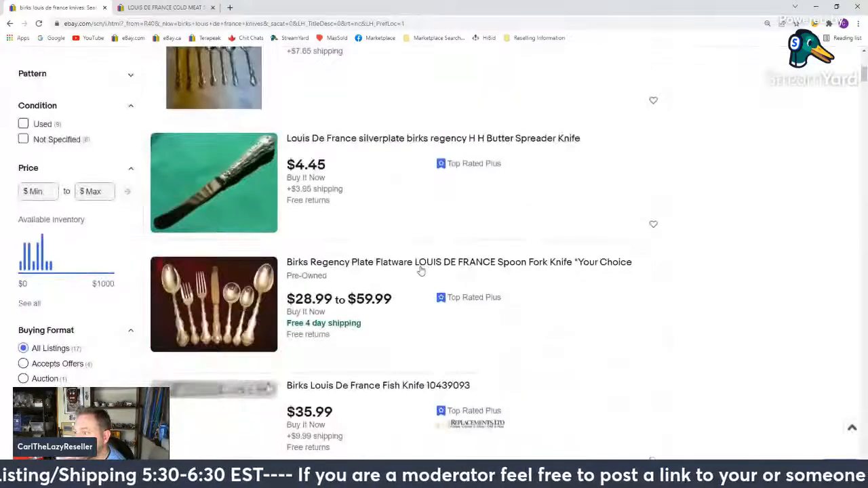
scroll(416, 269, down, 2)
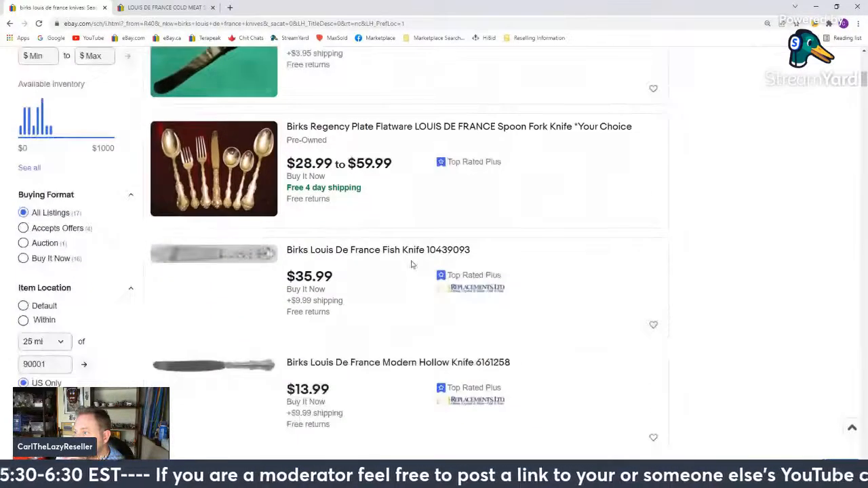
scroll(408, 265, down, 2)
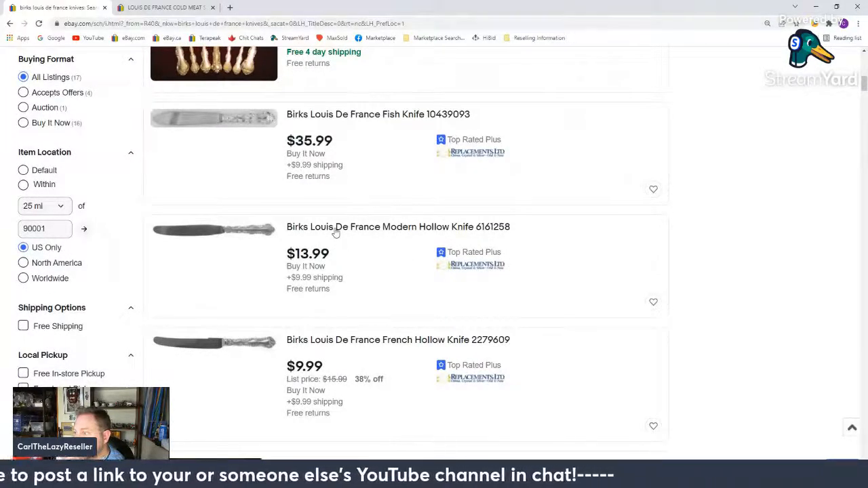
scroll(335, 232, down, 5)
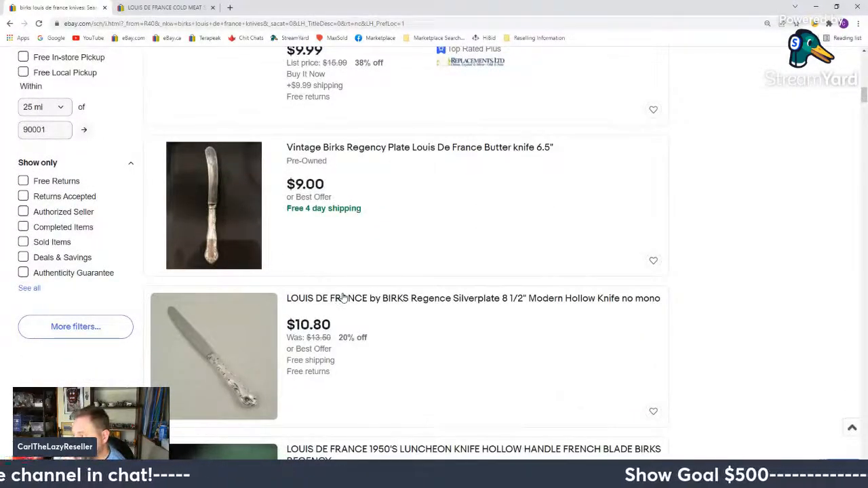
scroll(344, 299, down, 3)
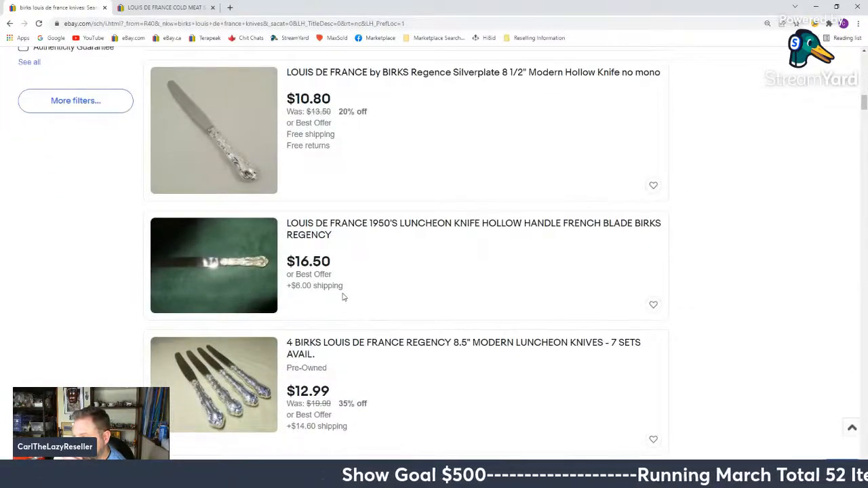
- Open the 1950's French blade luncheon knife listing in a new tab, inspect its photo, and start a sell-similar draft from it
click(319, 231)
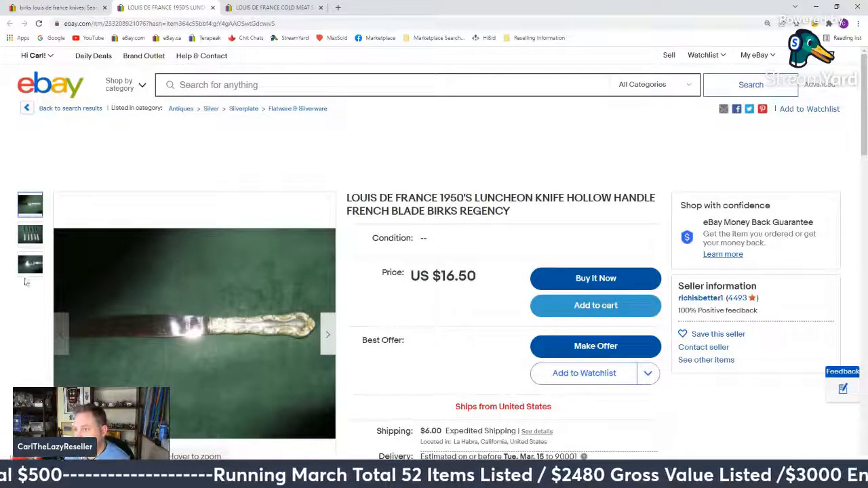
mouse_move(202, 299)
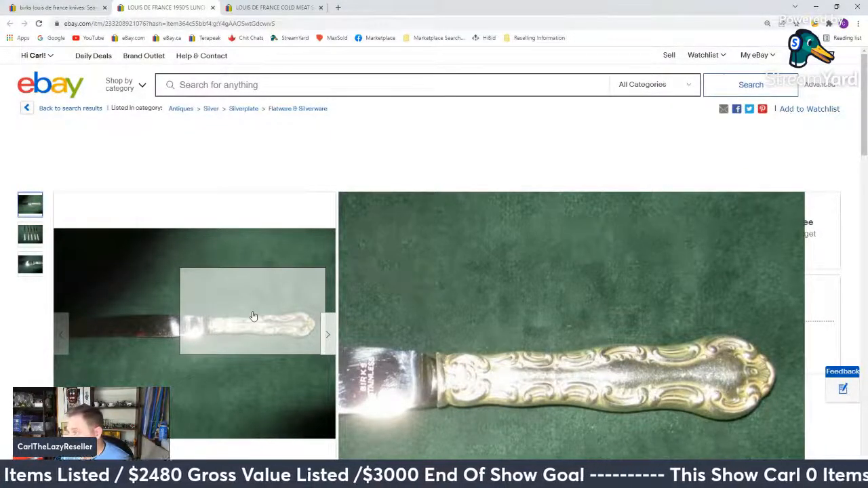
scroll(374, 320, down, 3)
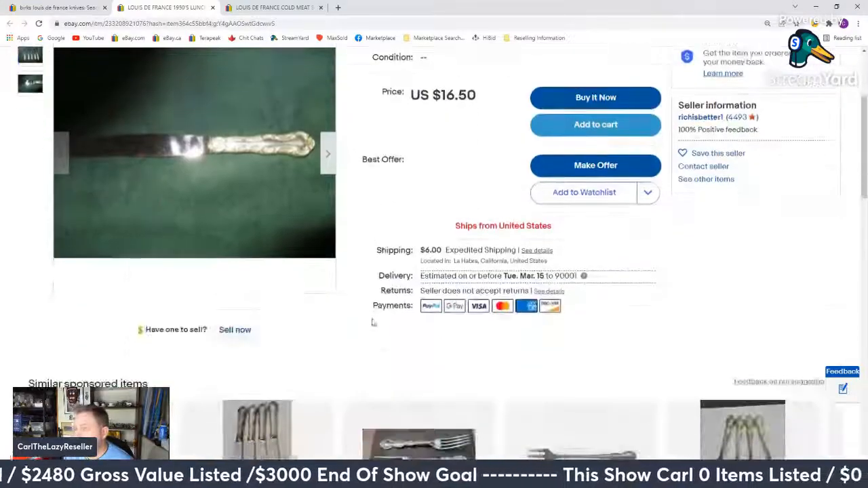
ctrl+click(235, 330)
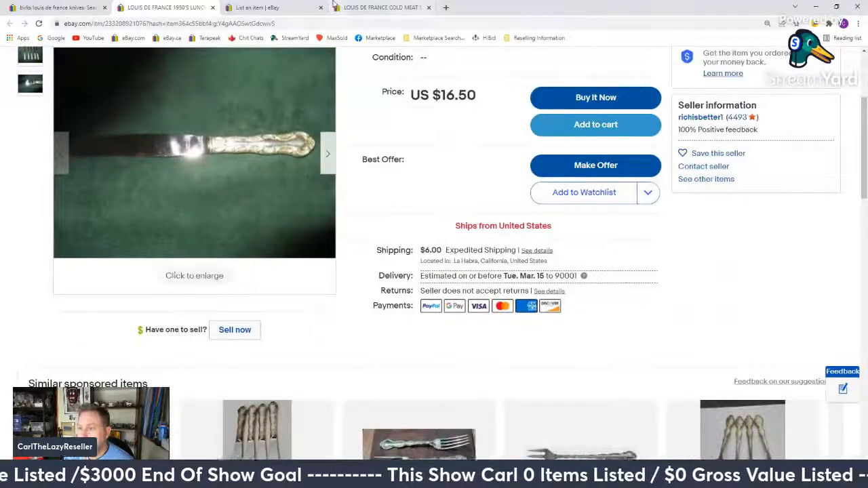
click(272, 5)
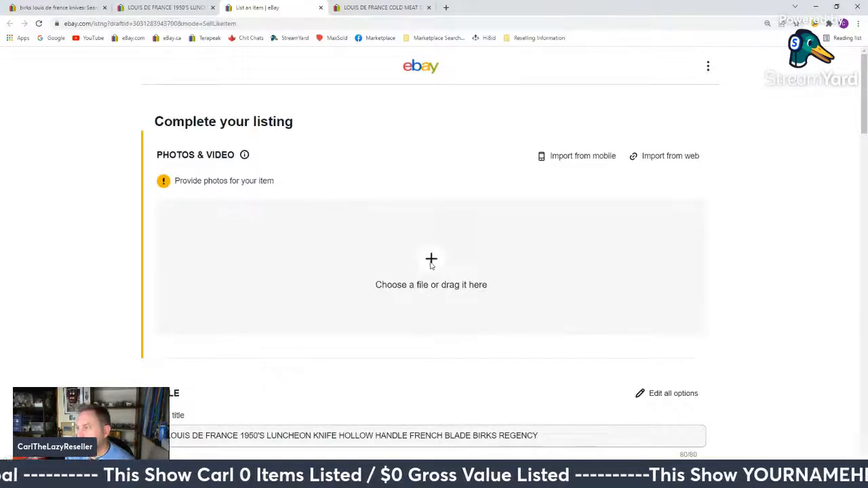
- Upload the five knife photos from 20220308_152348.jpg through 20220308_152433.jpg in the To List folder to the draft listing
click(432, 261)
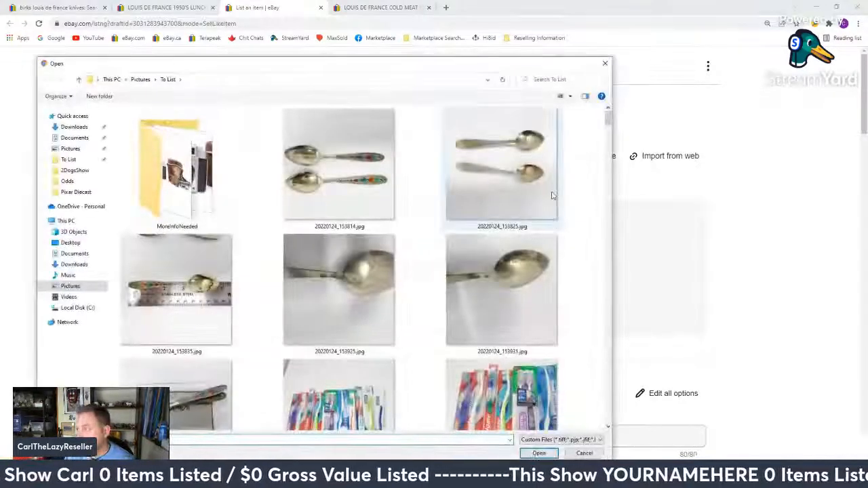
scroll(407, 265, down, 5)
drag(609, 133, 605, 286)
click(500, 151)
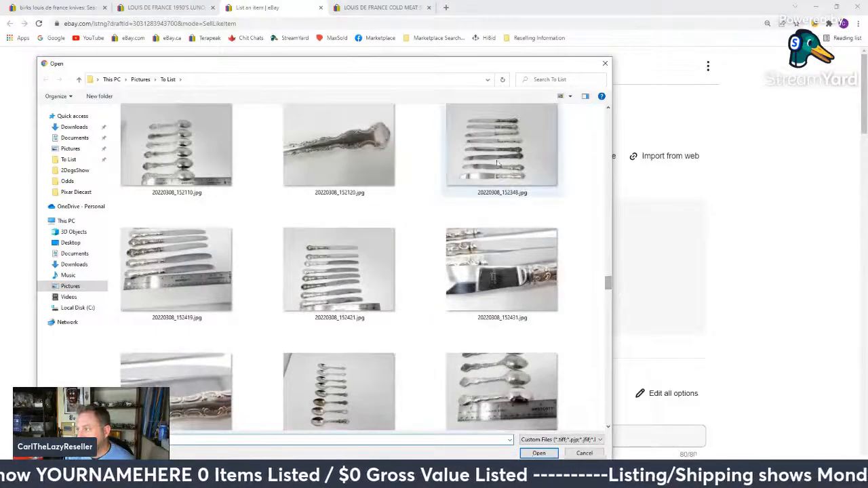
scroll(437, 206, down, 1)
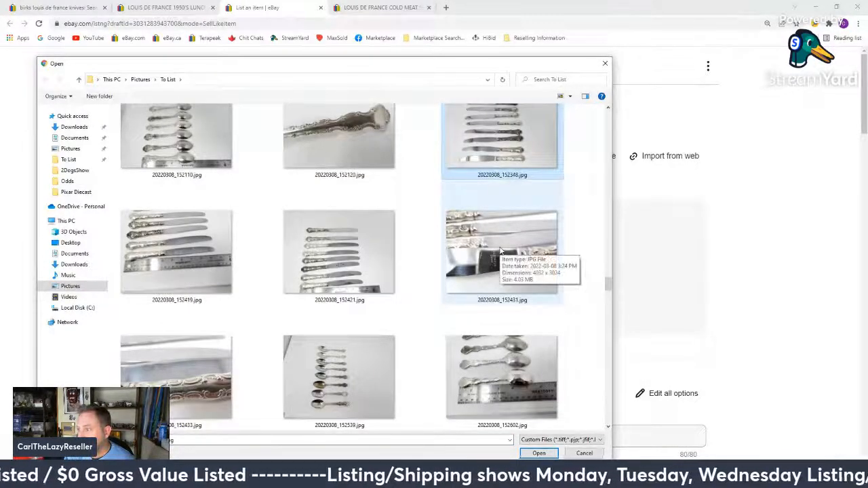
shift+click(220, 358)
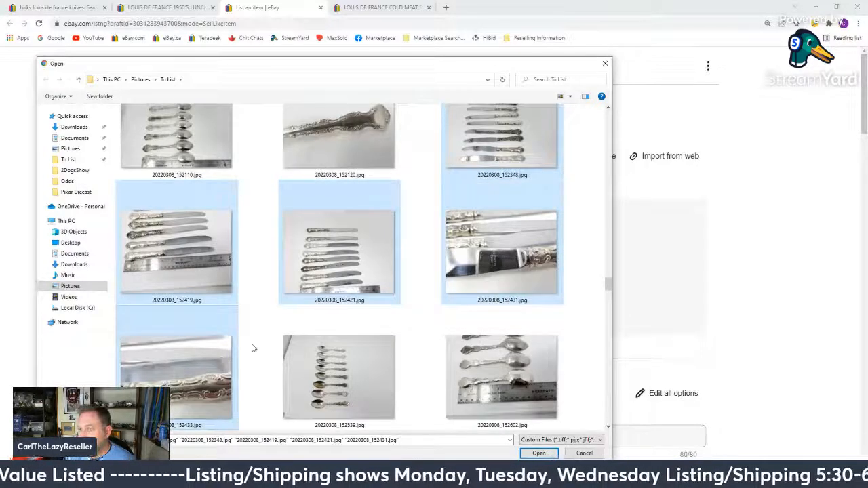
click(537, 454)
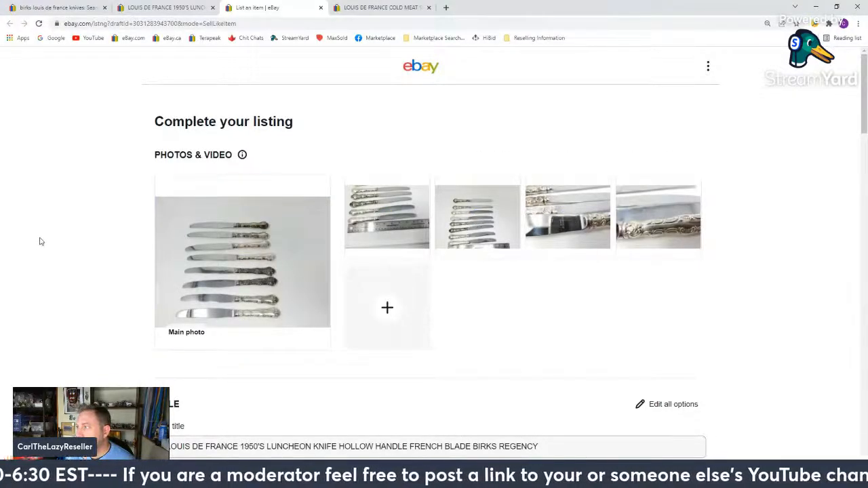
- Remove the words "1950'S" and "LUNCHEON" from the item title
scroll(40, 241, down, 2)
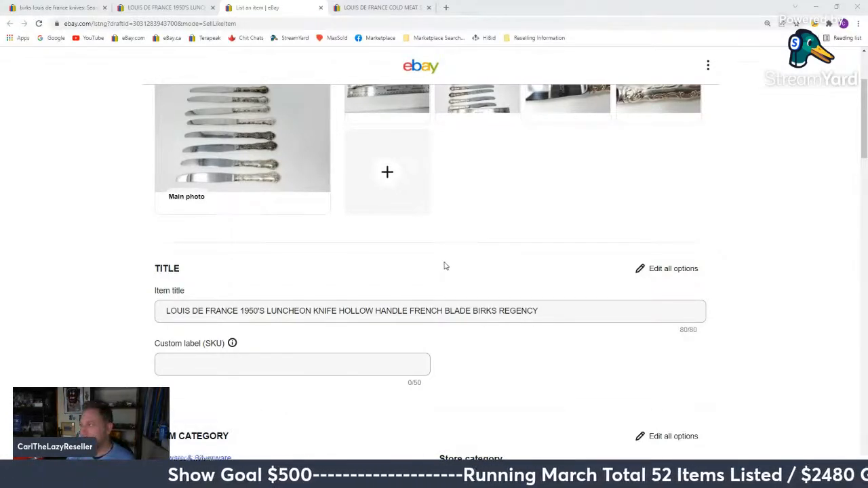
double_click(250, 309)
key(Delete)
key(Delete)
key(Delete)
key(Delete)
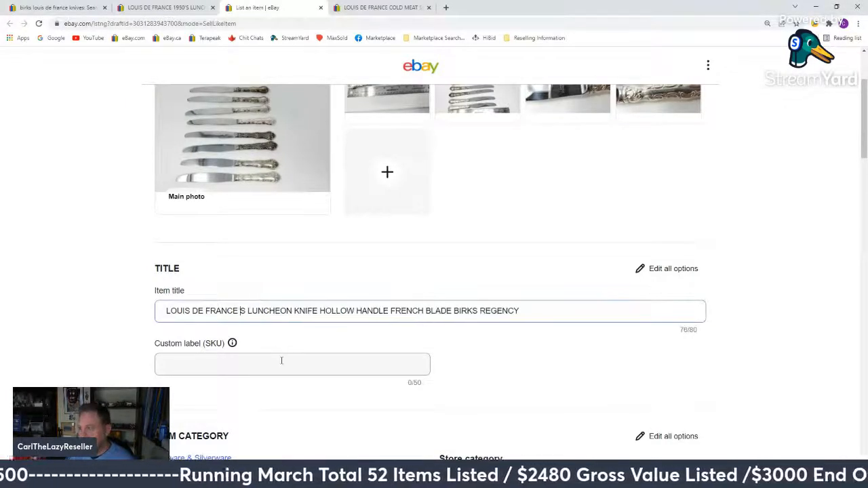
double_click(253, 310)
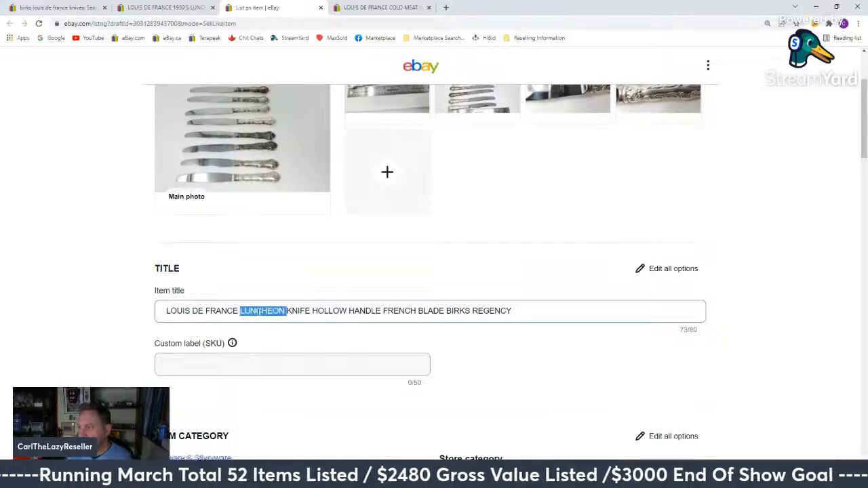
key(Delete)
- Remove "HOLLOW HANDLE FRENCH" from the item title and append the size "9 3/4" after "REGENCY"
double_click(297, 310)
key(Delete)
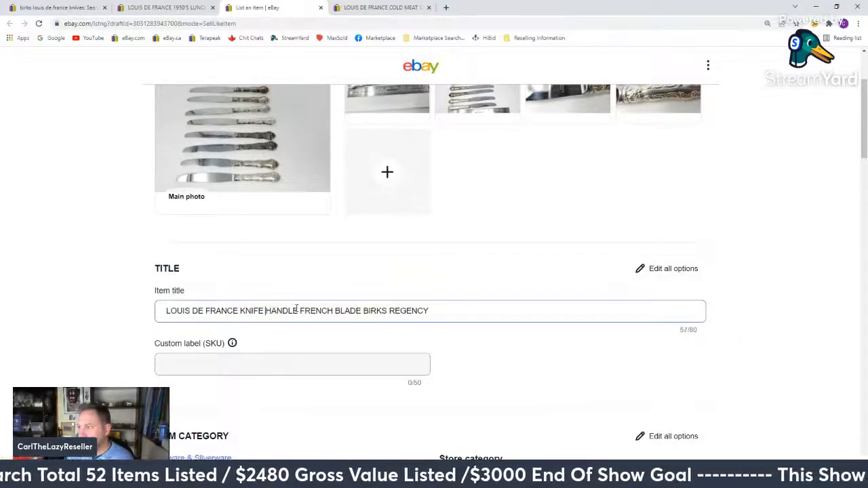
double_click(289, 310)
key(Delete)
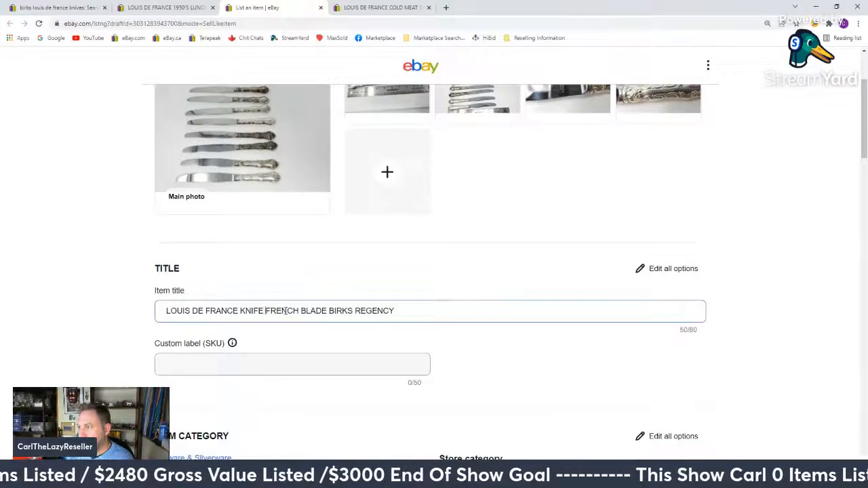
double_click(285, 311)
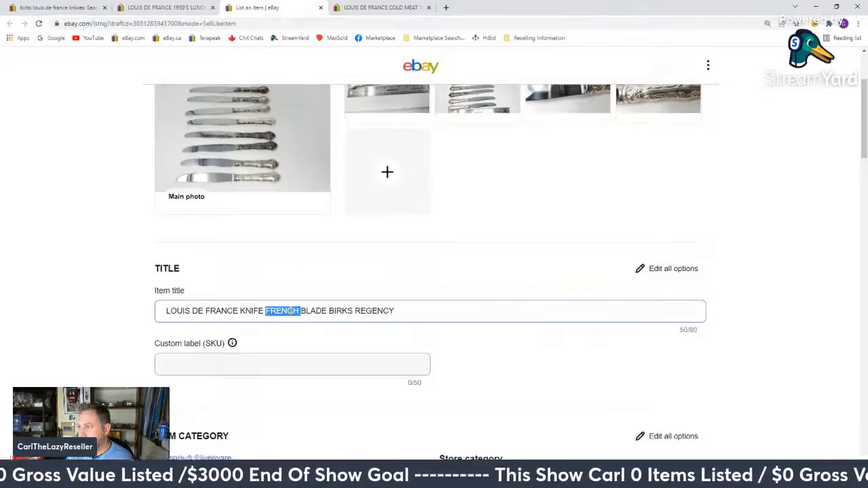
key(Delete)
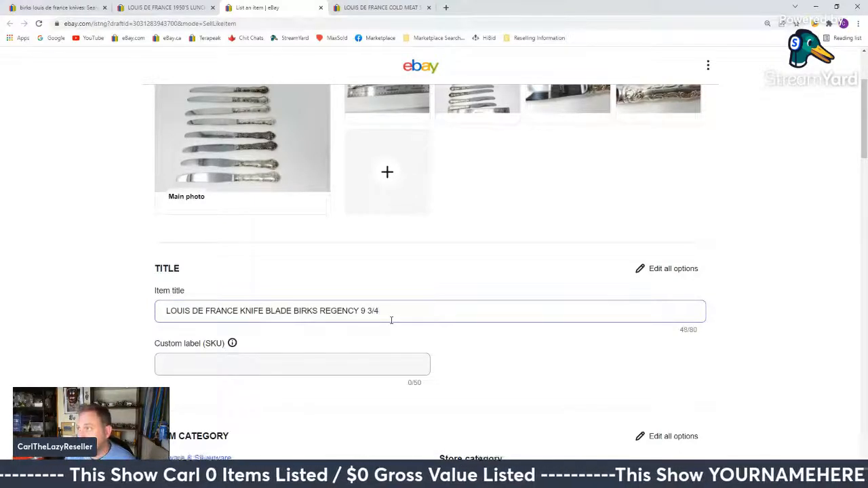
- Copy the sentence on used condition, tarnish and marks from the cold meat fork listing's description and return to the knife draft
click(380, 7)
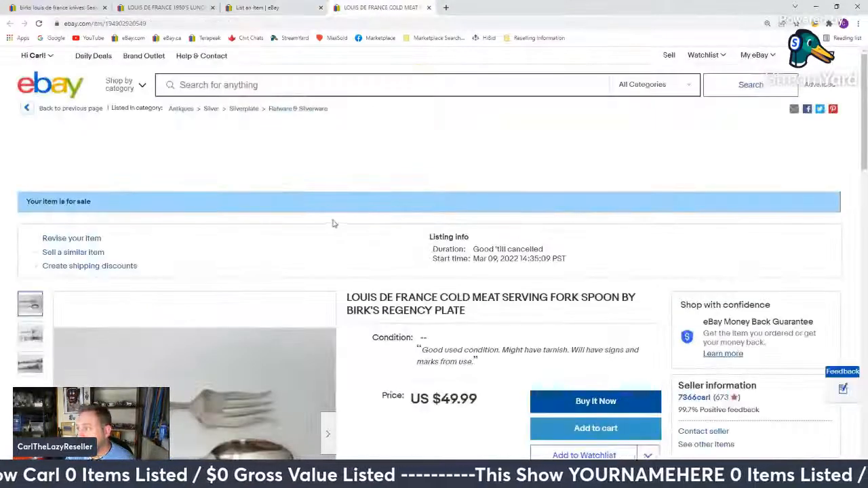
scroll(332, 223, down, 8)
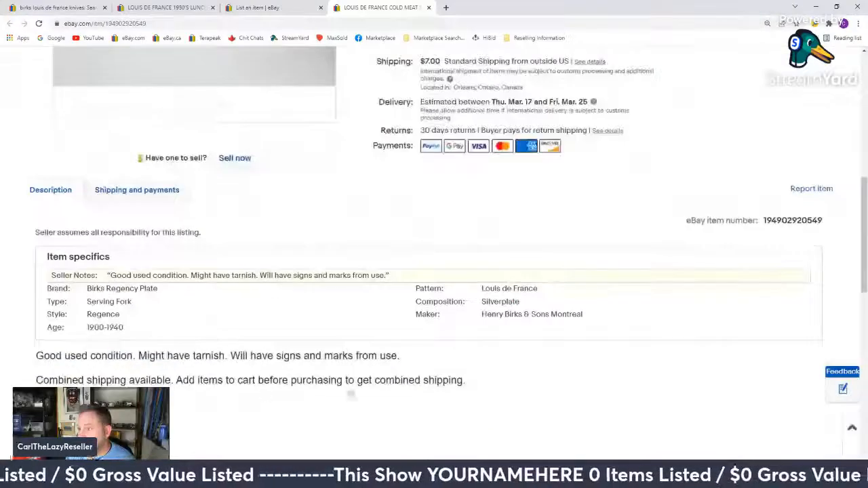
drag(403, 358, 16, 361)
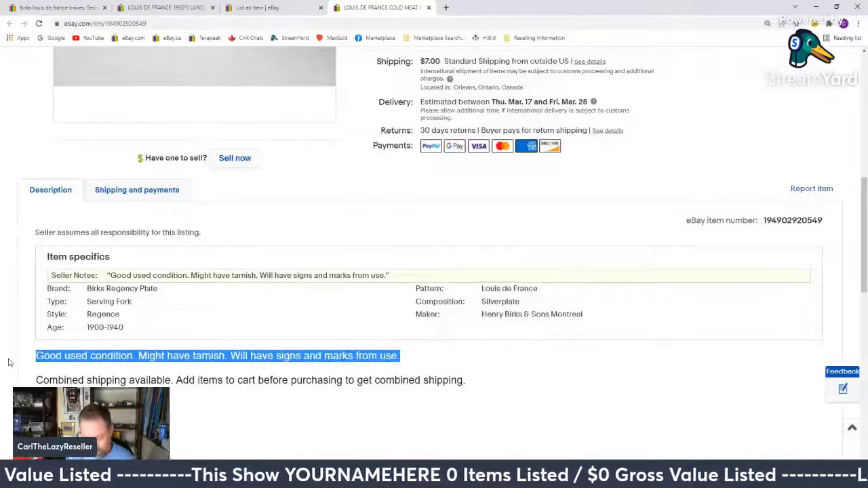
click(261, 7)
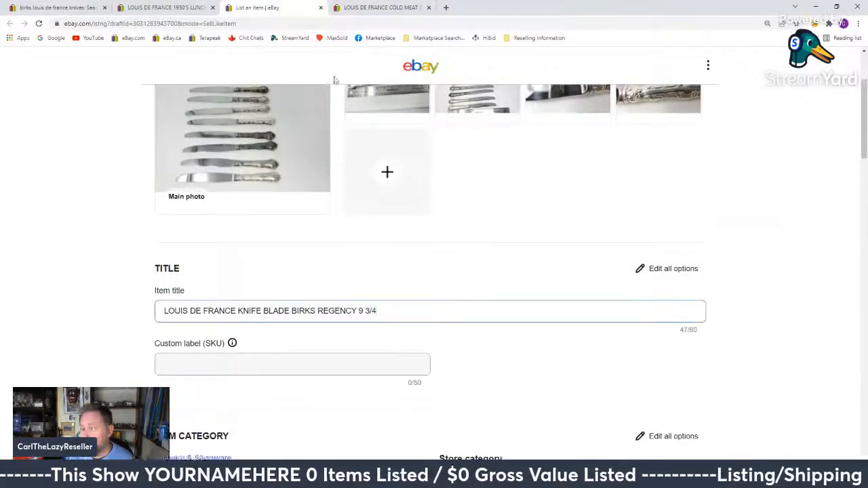
- Delete the saved SKU suggestions A22, A22 1 and A22 2, and set the custom label to E32
scroll(305, 135, down, 2)
click(208, 235)
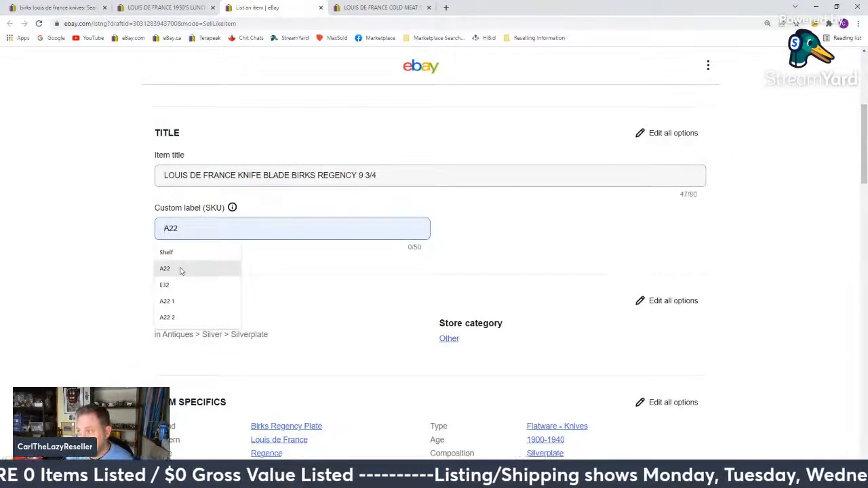
key(shift+Delete)
key(Down)
key(Down)
key(Down)
key(shift+Delete)
key(Down)
key(Down)
key(Down)
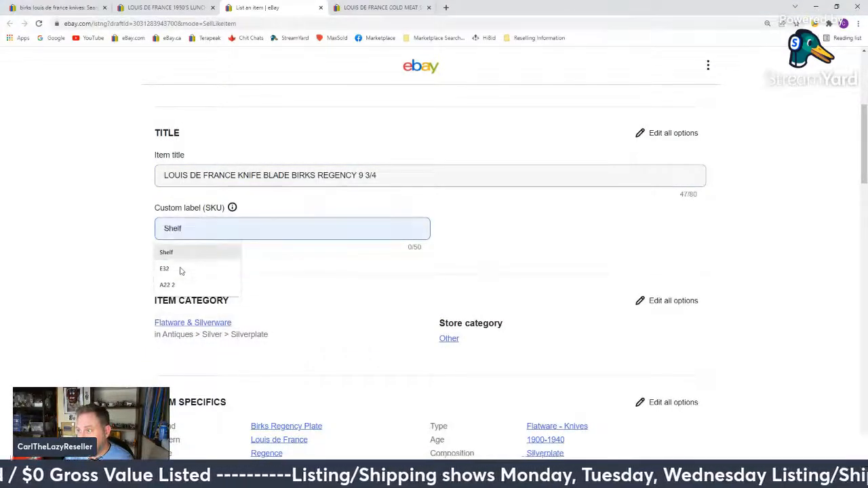
key(shift+Delete)
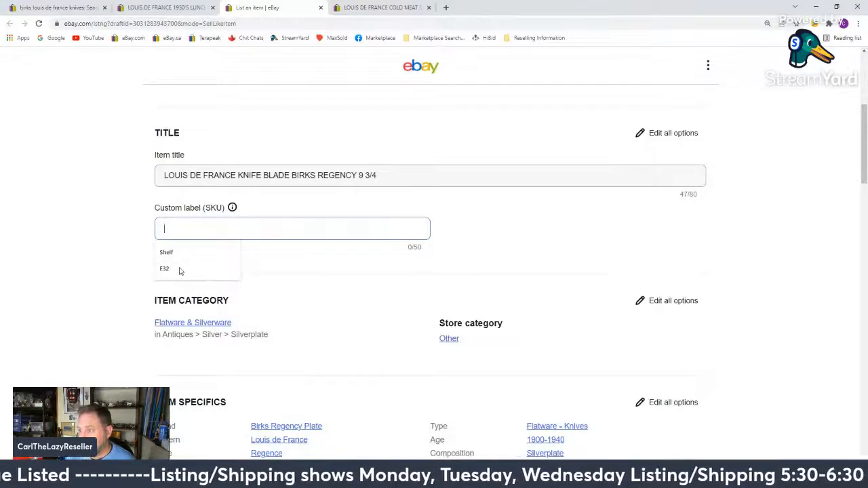
click(168, 273)
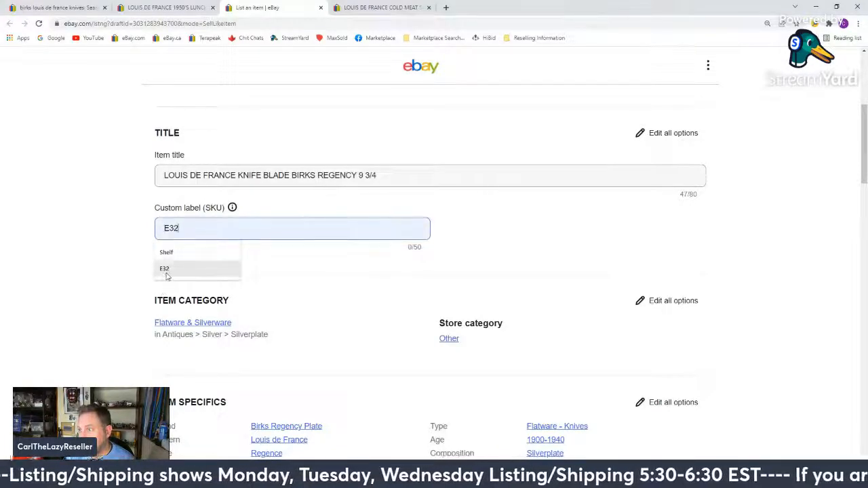
- Clear the 1900-1940 value of the Age item specific and check the remaining item specifics
scroll(276, 302, down, 3)
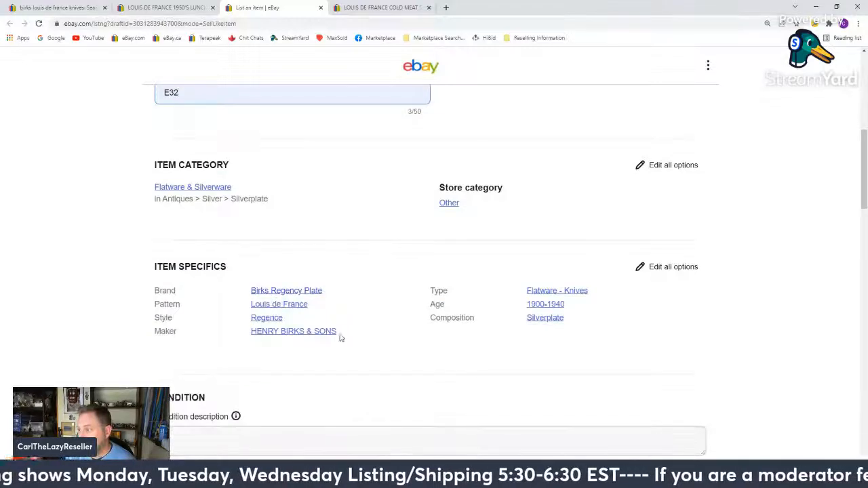
click(547, 305)
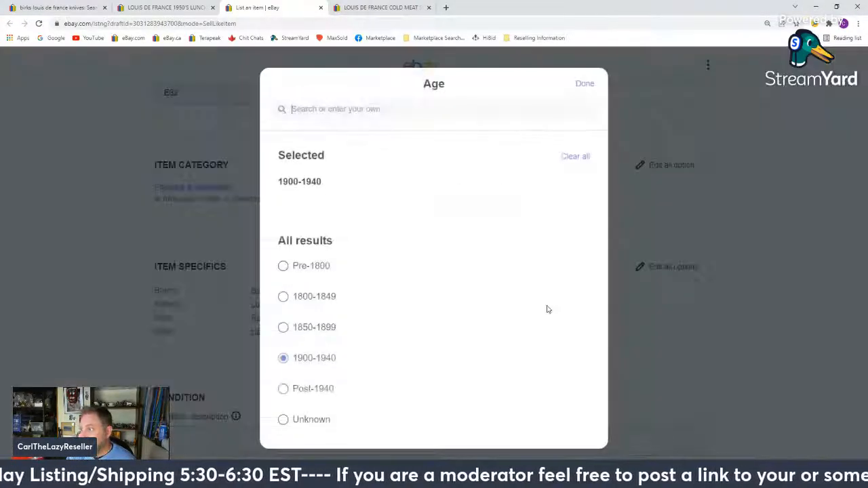
click(576, 156)
scroll(135, 254, down, 3)
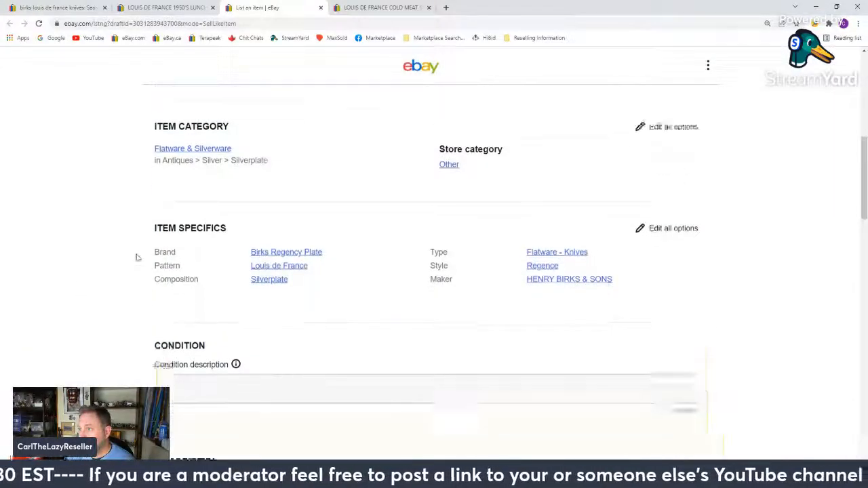
scroll(136, 254, up, 3)
scroll(135, 257, down, 2)
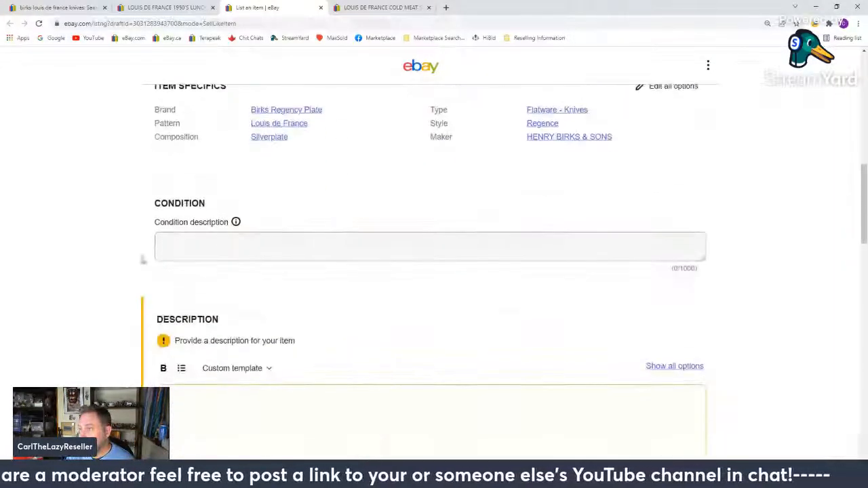
scroll(249, 252, up, 3)
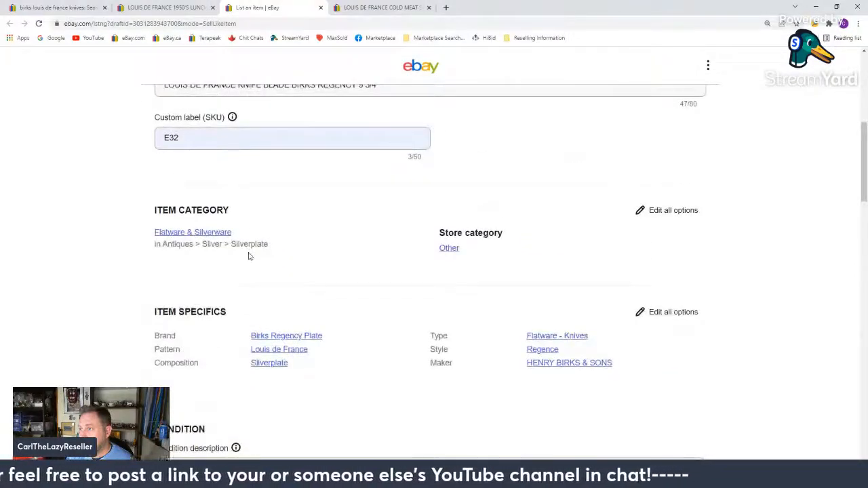
- Fill both the condition description and the item description with "Good used condition. Might have tarnish. Will have signs and marks from use."
scroll(249, 255, down, 3)
click(190, 252)
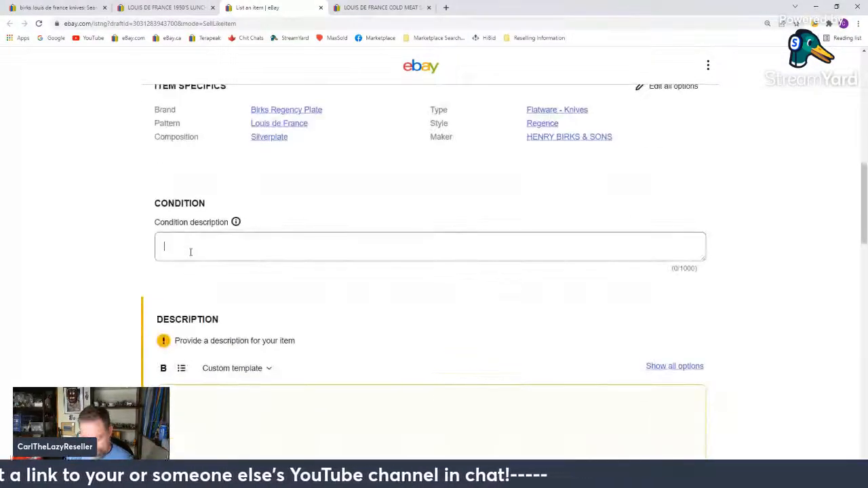
text(Good used condition. Might have tarnish. Will have signs and marks from use.)
click(227, 401)
text(Good used condition. Might have tarnish. Will have signs and marks from use.)
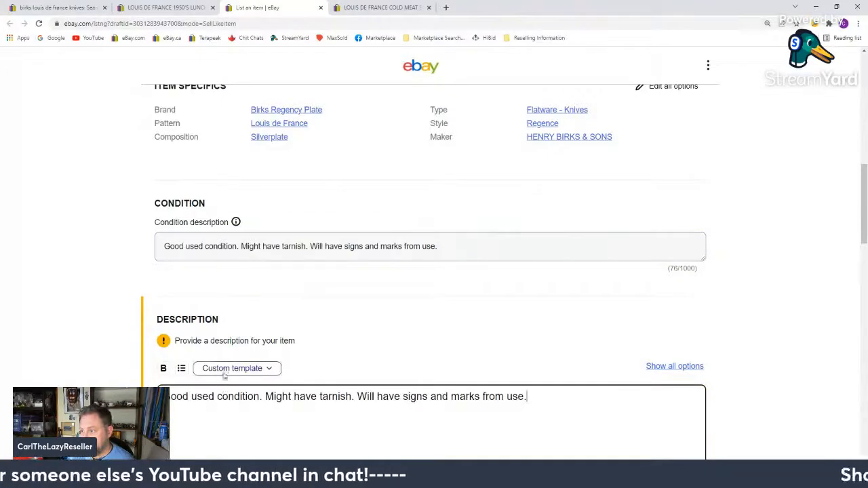
- Insert the "Combined Only" custom template into the item description
click(225, 370)
scroll(225, 382, down, 3)
mouse_move(249, 429)
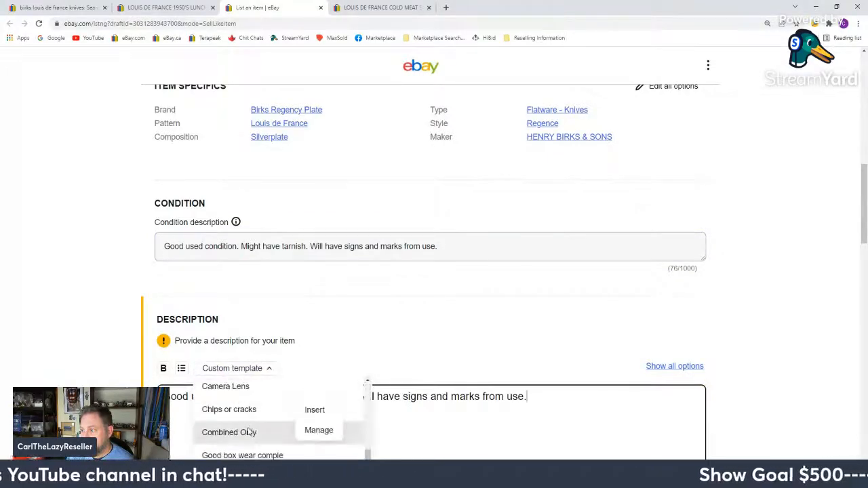
click(340, 412)
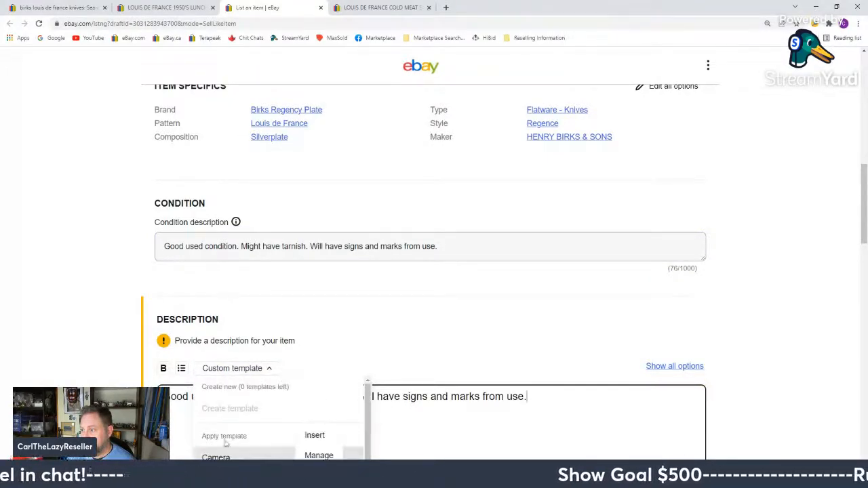
scroll(226, 444, down, 3)
mouse_move(271, 433)
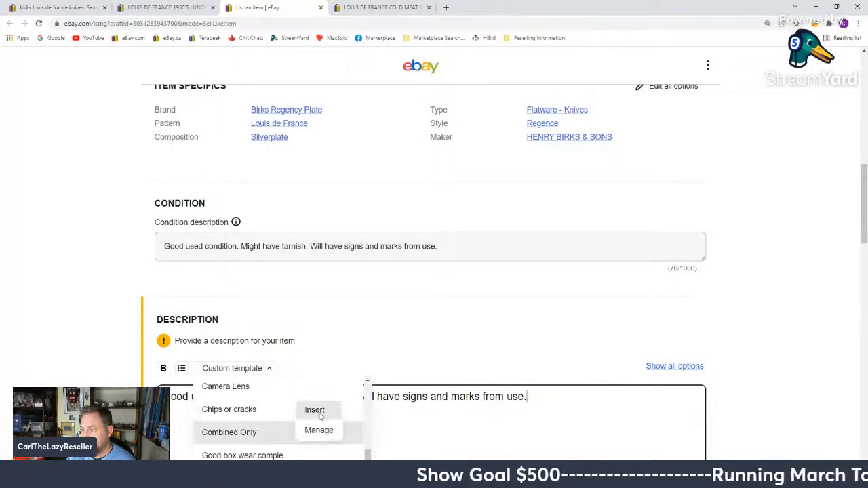
click(316, 410)
- Set the Buy It Now price of the knife listing to $79.99
scroll(316, 379, down, 5)
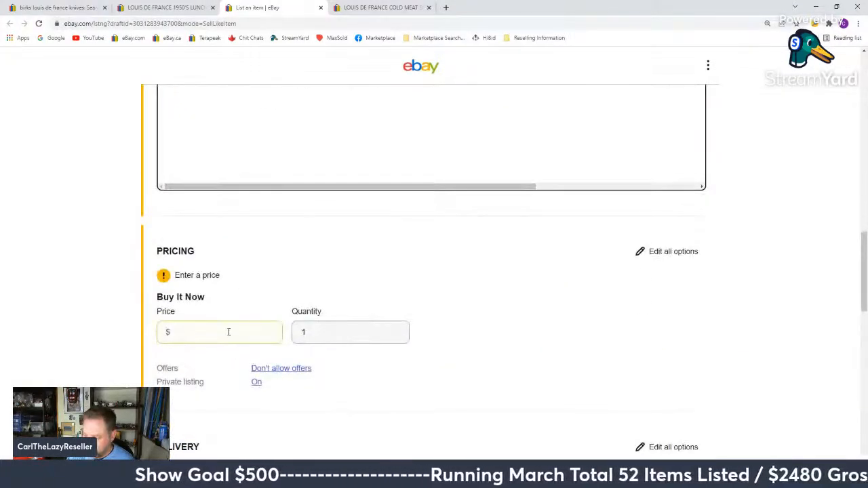
click(229, 332)
click(207, 301)
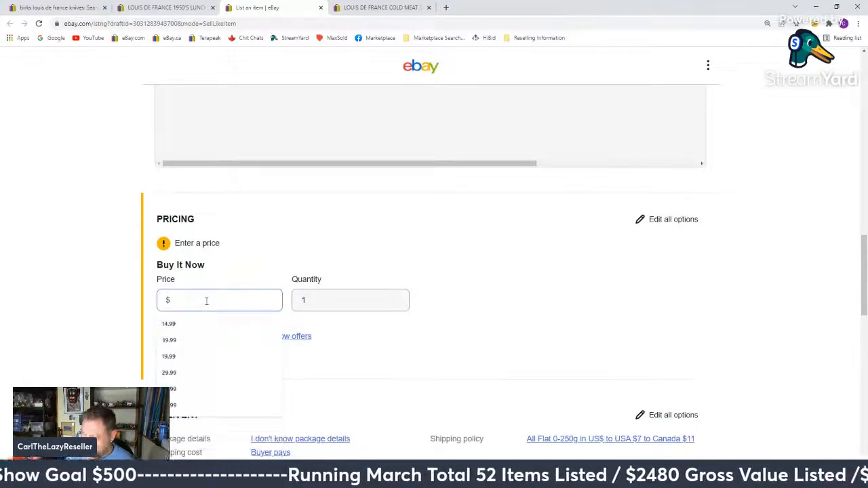
text(79.99)
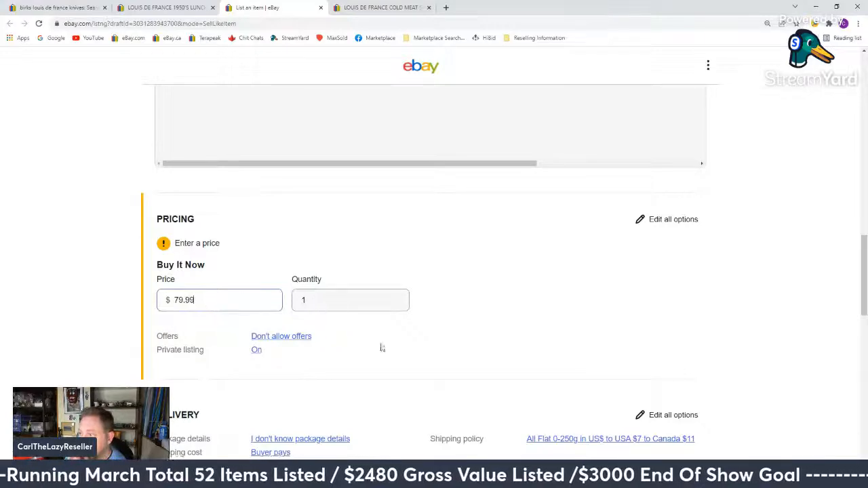
click(461, 345)
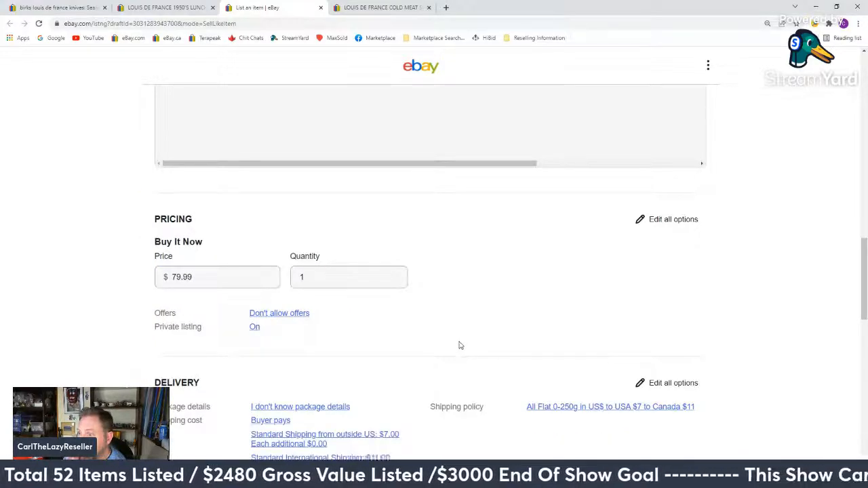
scroll(460, 346, down, 5)
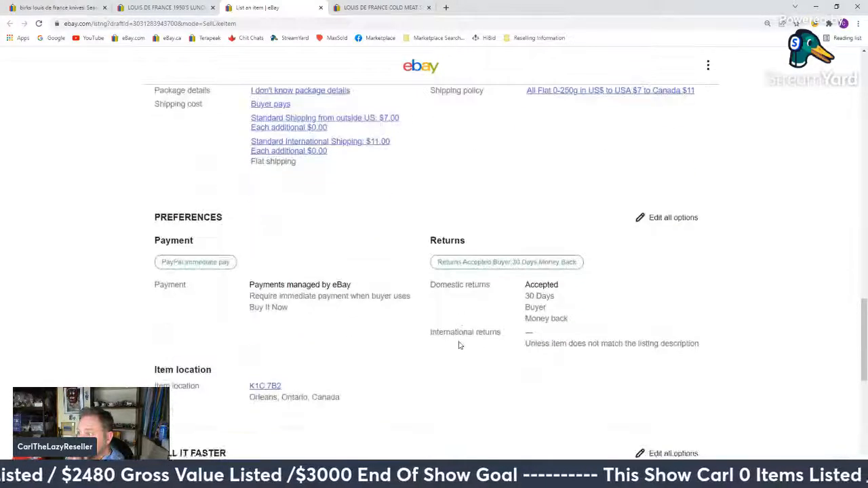
- Publish the completed Louis de France knife listing and dismiss the confirmation
scroll(459, 345, down, 5)
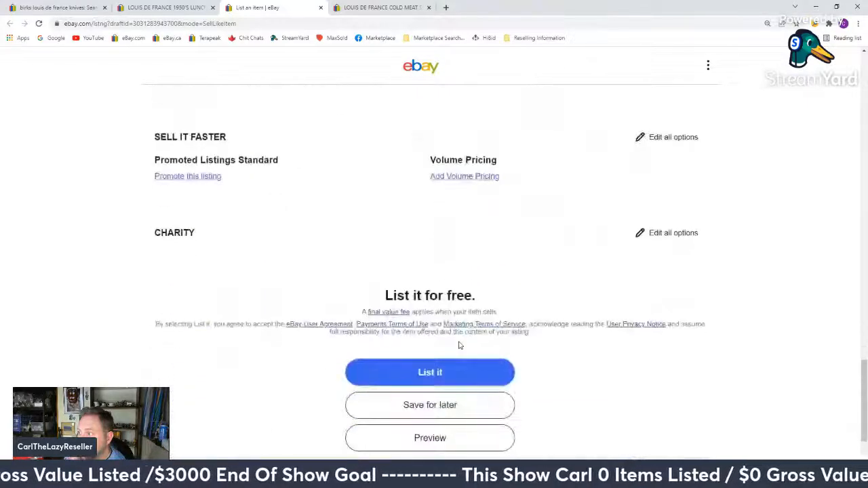
click(427, 374)
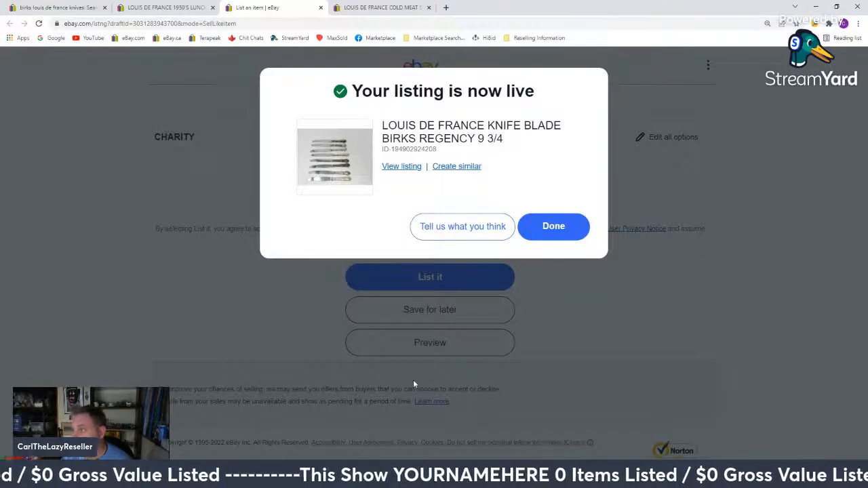
click(554, 227)
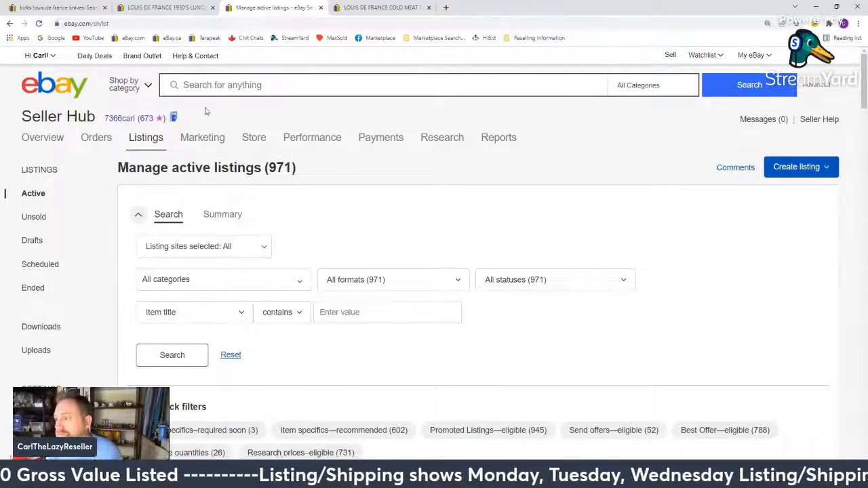
- Open the newly listed knife item for revision and change its title to "8 LOUIS DE FRANCE KNIVES KNIFE BLADE BIRKS REGENCY 9 3/4"
scroll(208, 111, down, 6)
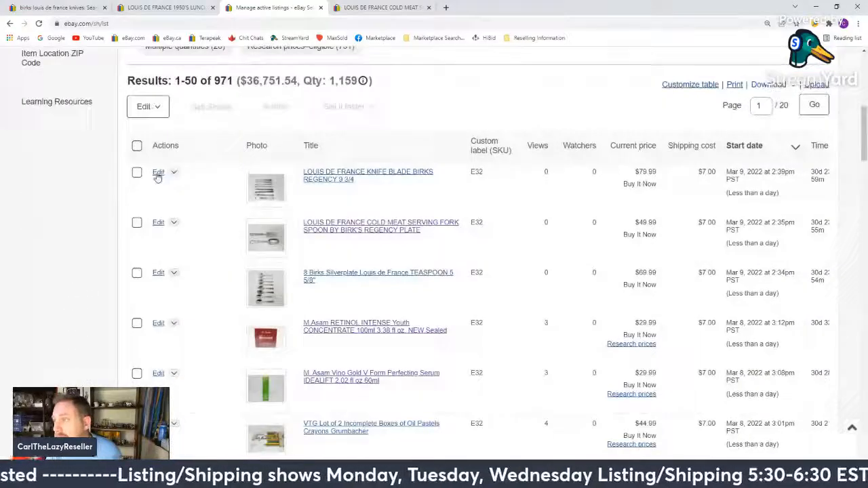
click(158, 173)
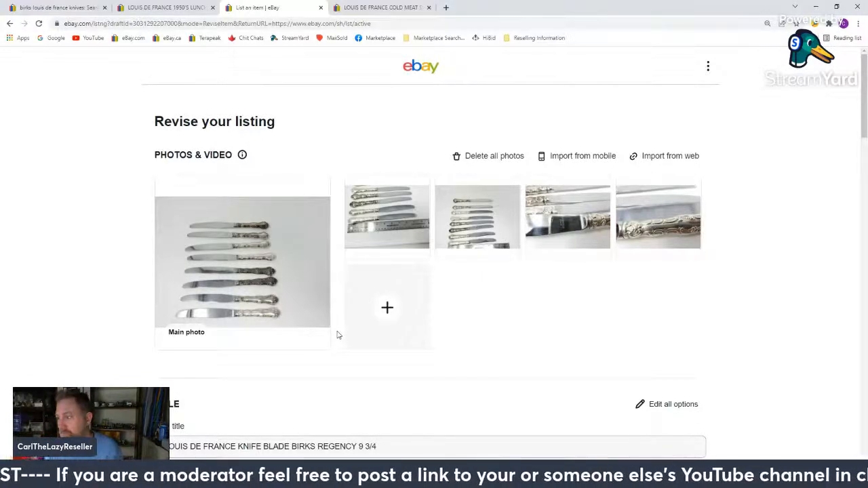
scroll(338, 335, down, 1)
click(167, 359)
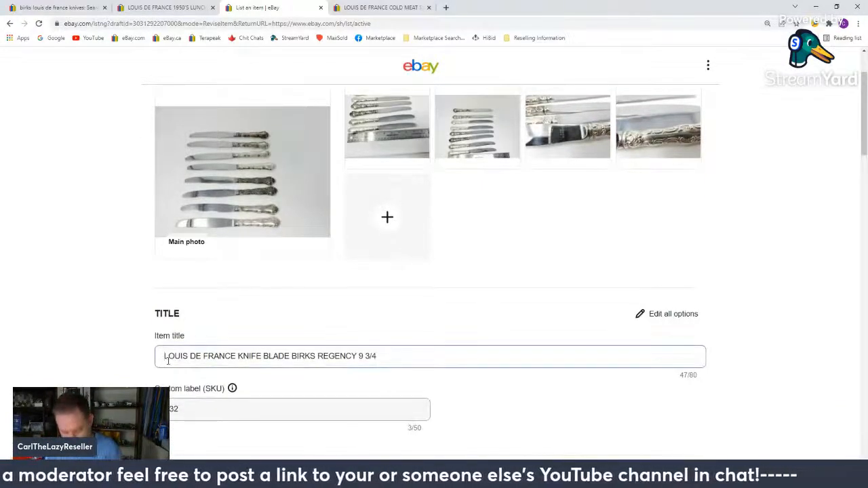
text(8)
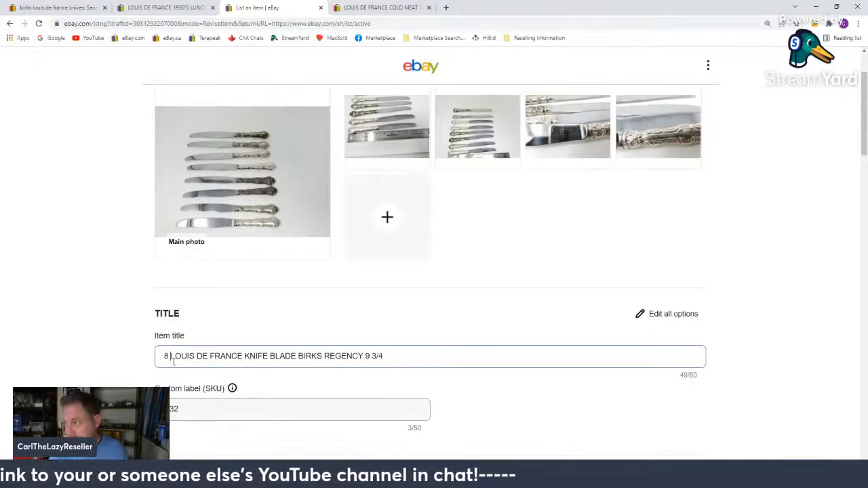
click(242, 357)
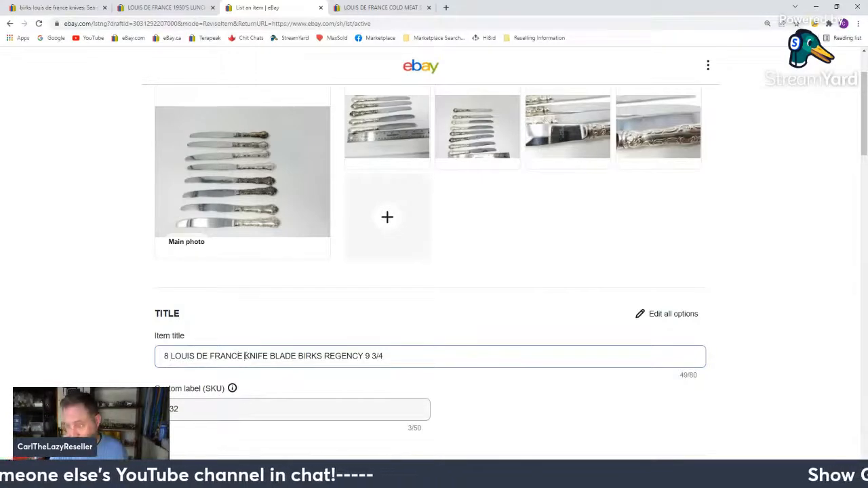
text(KNIVES)
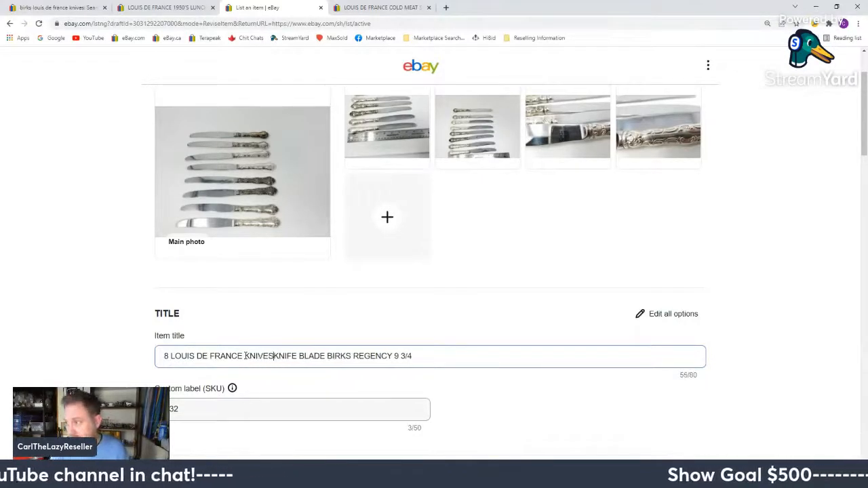
- Submit the revised knife listing and dismiss the confirmation
scroll(229, 285, down, 4)
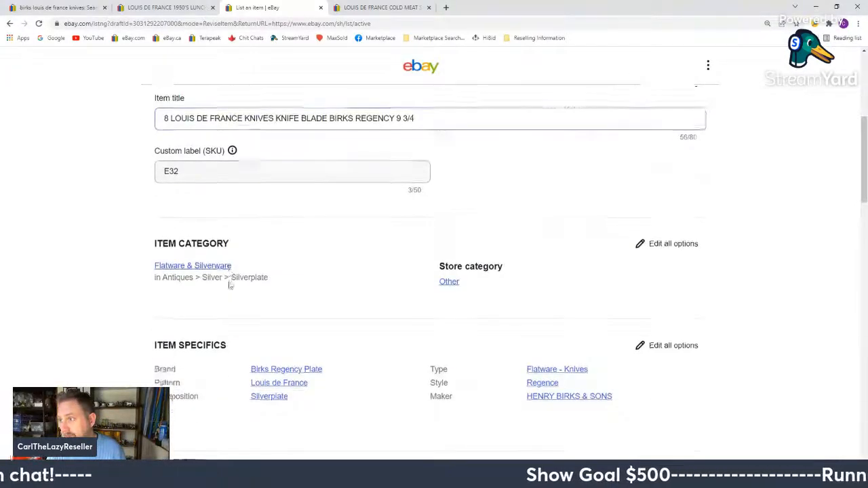
scroll(229, 285, down, 20)
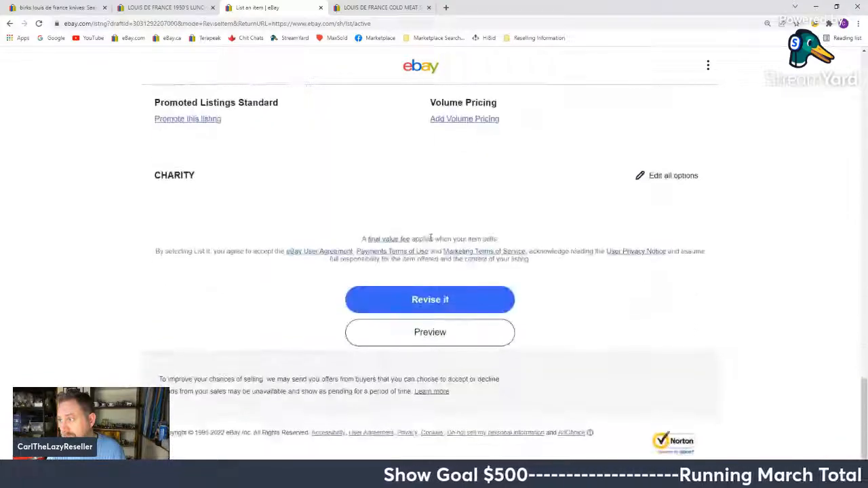
click(444, 299)
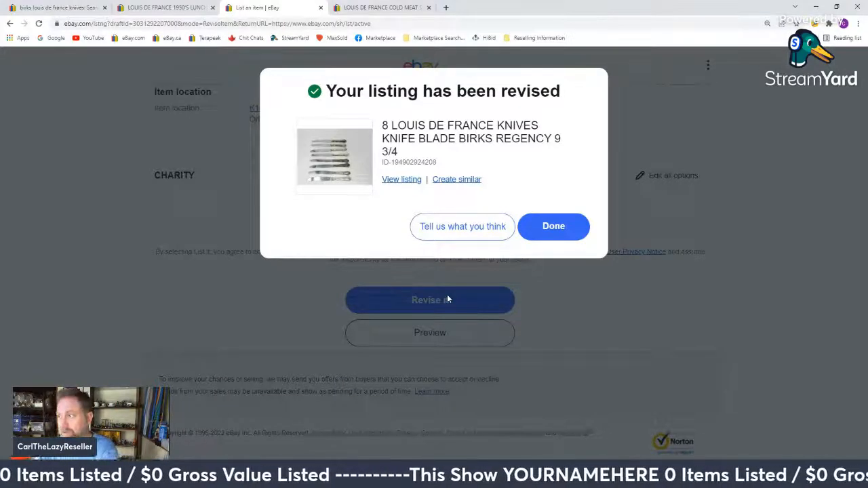
click(548, 226)
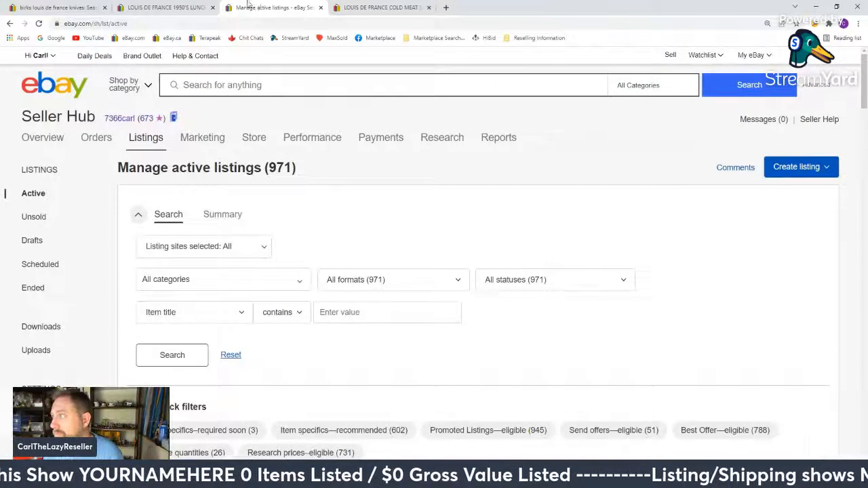
- Close the active listings page and the Louis de France 1950's item page, and return to the knife search results
key(ctrl+w)
click(154, 4)
key(ctrl+w)
click(76, 6)
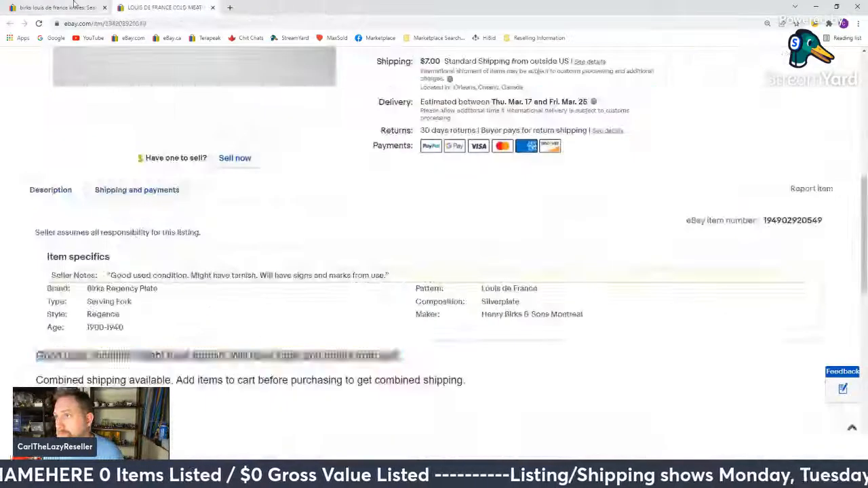
- Search eBay for "birks louis de france forks"
scroll(189, 252, up, 14)
scroll(198, 255, up, 6)
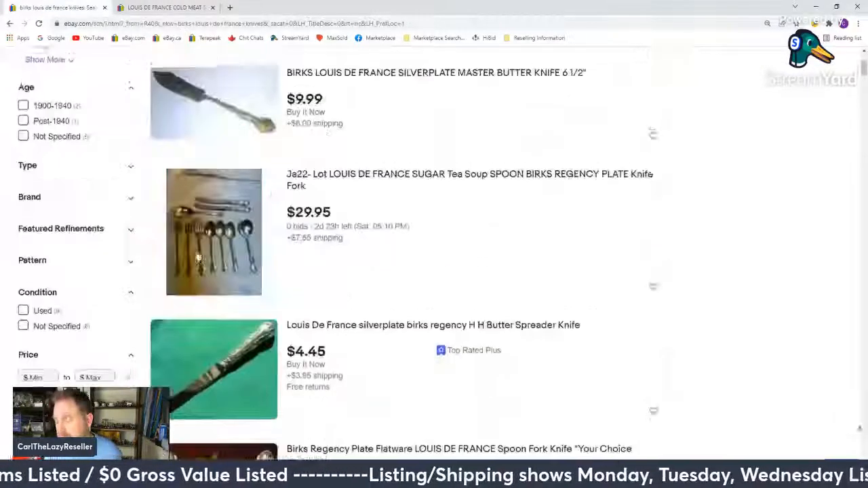
drag(245, 85, 291, 88)
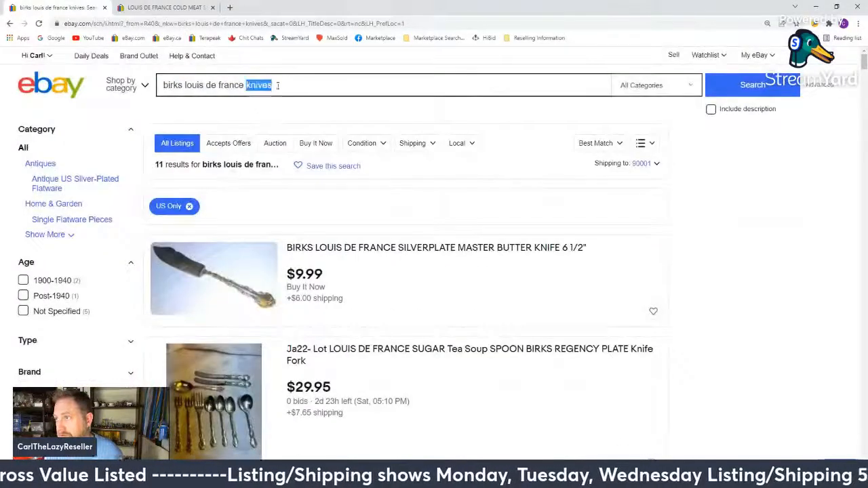
text(forks)
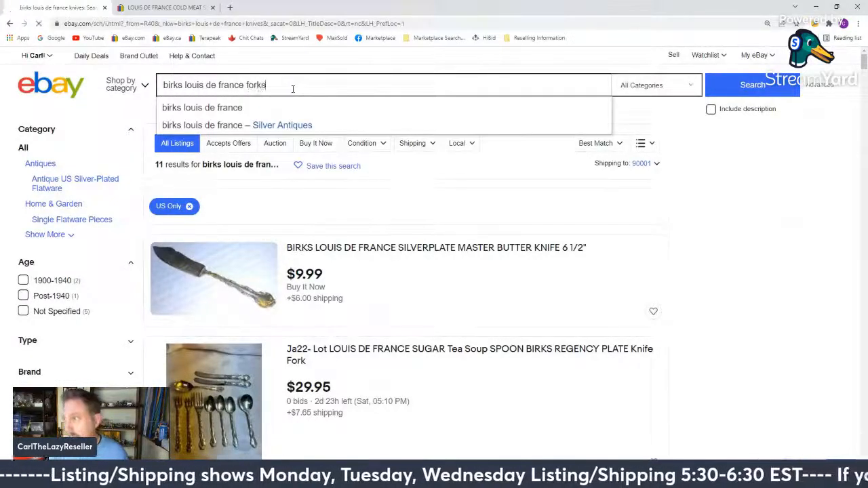
key(Return)
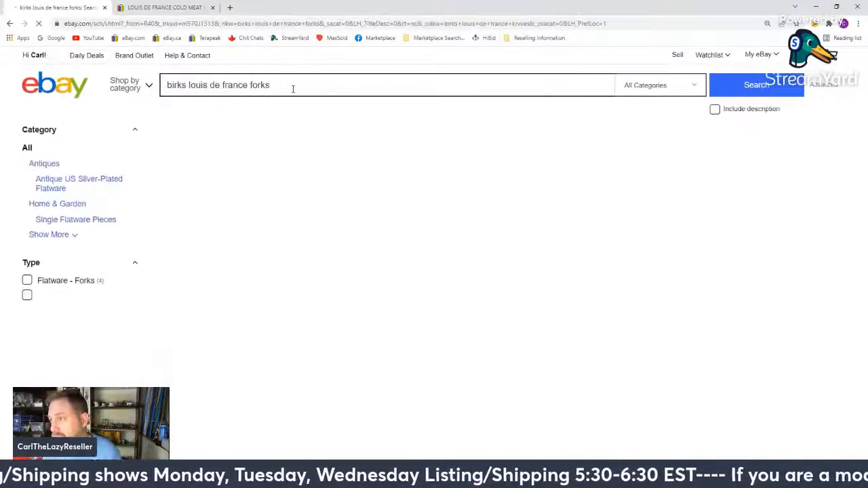
- Find the "Birks Regency Plate - LOUIS DE FRANCE - SET OF 4 SALAD FORKS" result and start a sell-similar listing from it
scroll(343, 191, down, 4)
scroll(323, 195, down, 3)
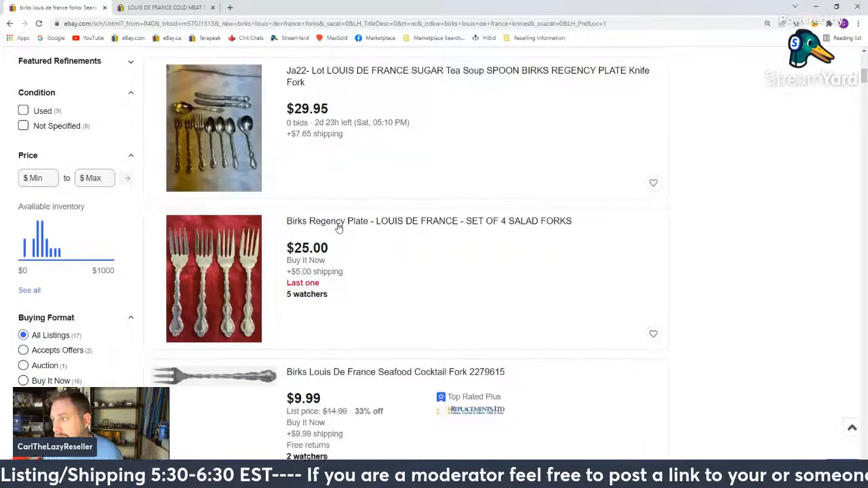
scroll(338, 227, down, 3)
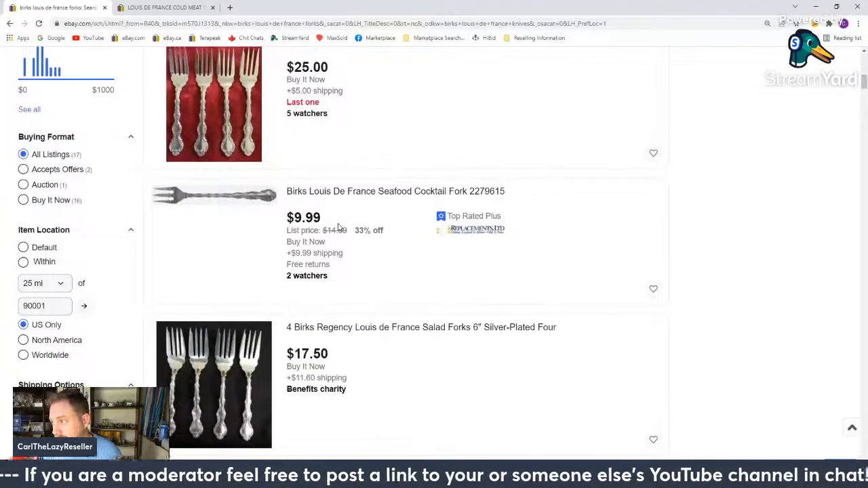
scroll(338, 227, up, 1)
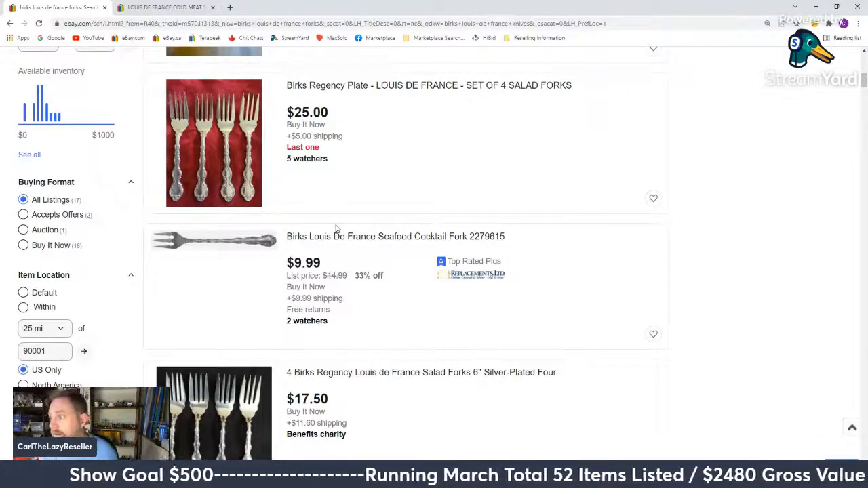
scroll(336, 229, down, 1)
scroll(327, 252, up, 1)
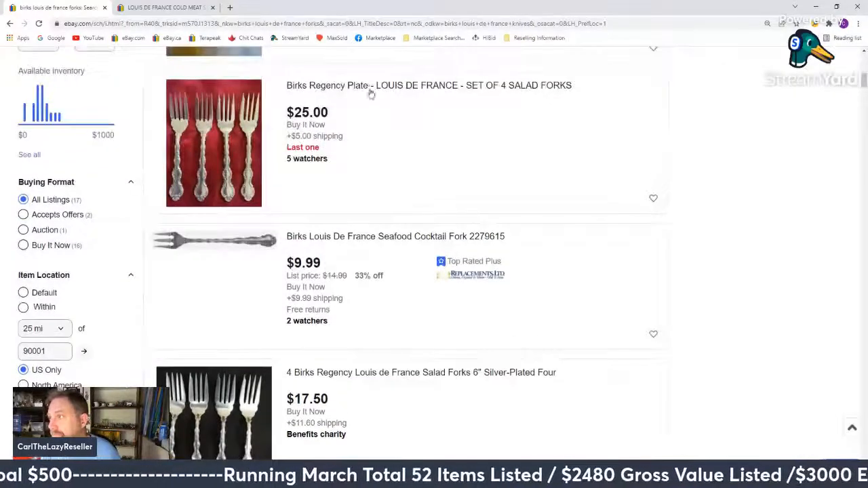
middle_click(370, 87)
click(170, 5)
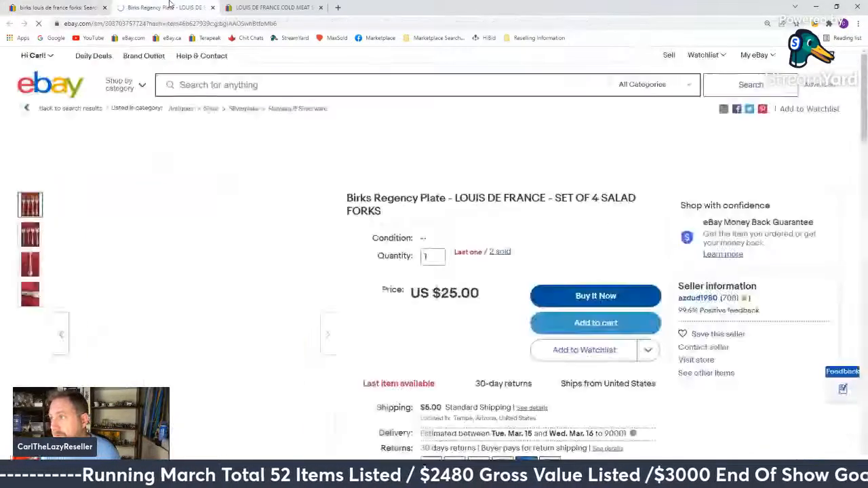
scroll(348, 219, down, 3)
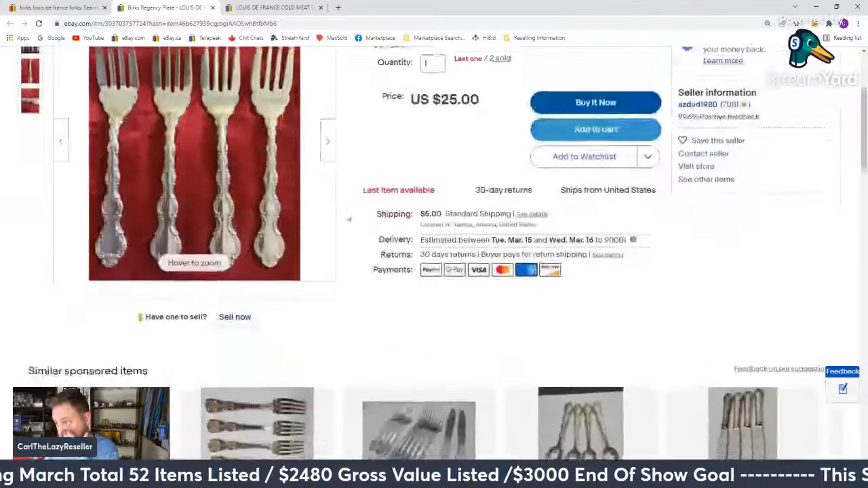
scroll(348, 219, down, 1)
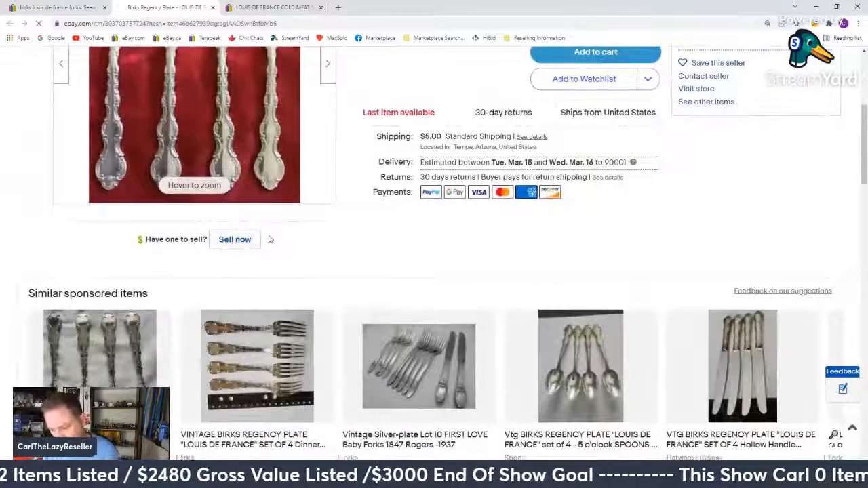
click(257, 240)
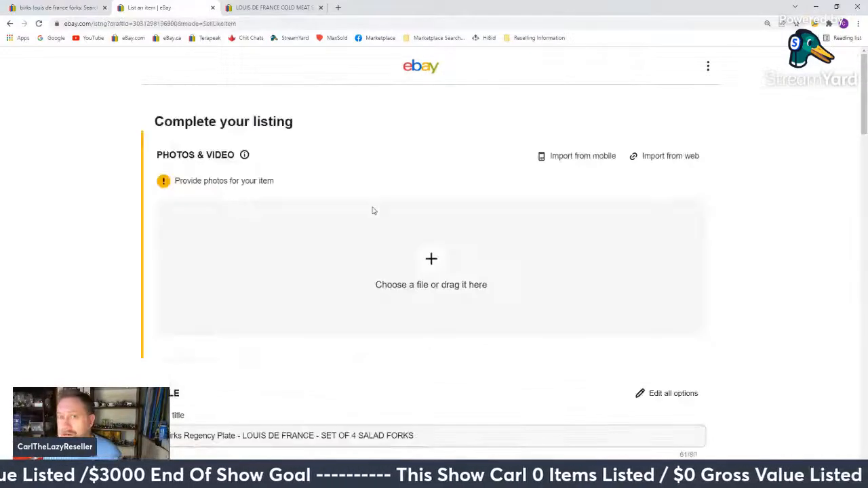
- Upload the four fork photos from 20220308_151923.jpg to 20220308_151958.jpg in the To List folder to the new listing
click(431, 258)
scroll(478, 181, down, 20)
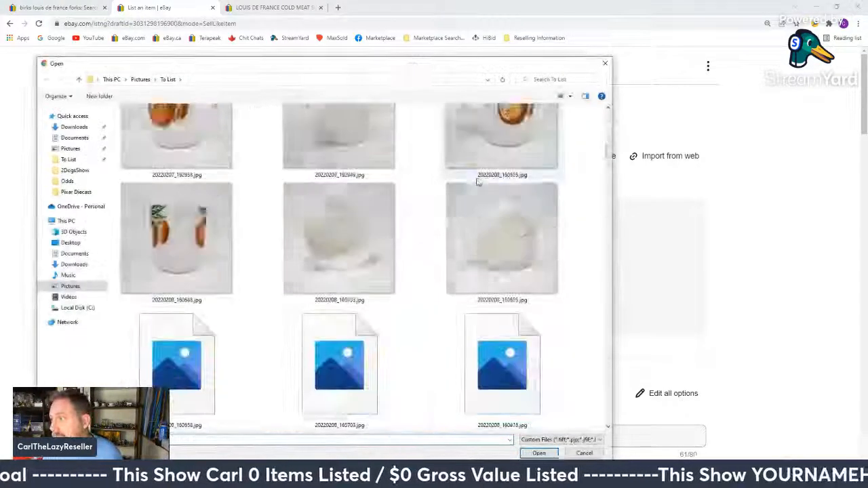
scroll(477, 182, down, 15)
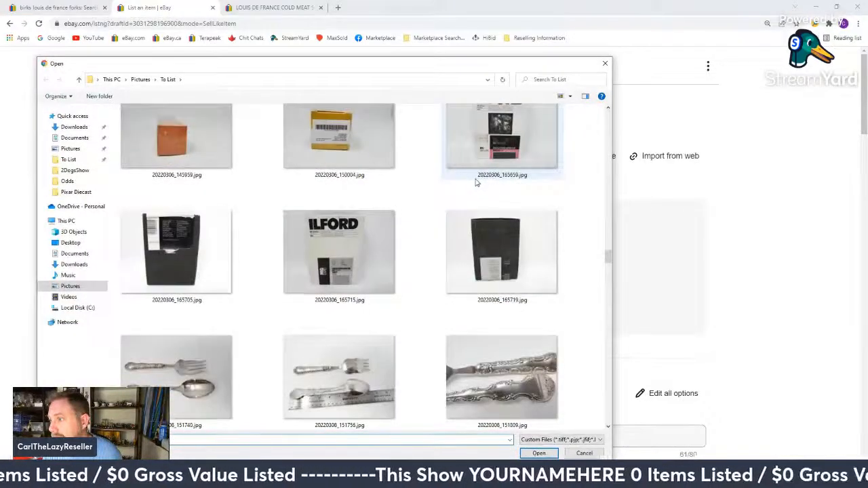
scroll(477, 182, down, 2)
scroll(435, 188, down, 2)
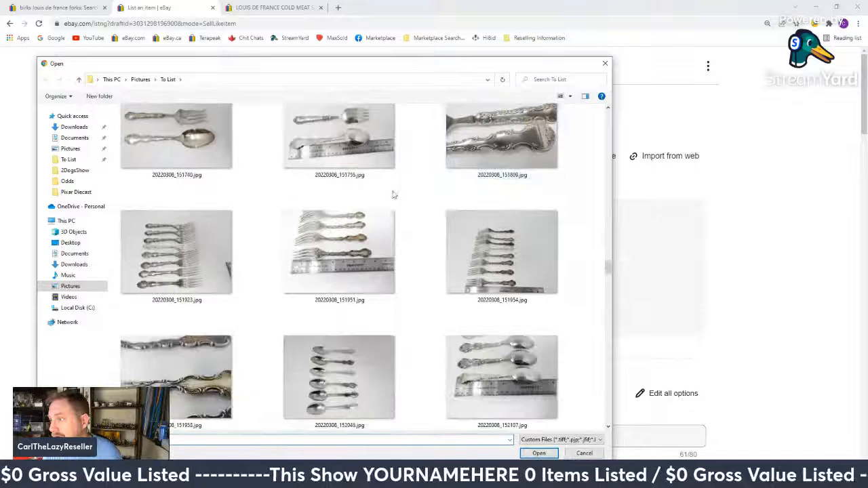
click(189, 255)
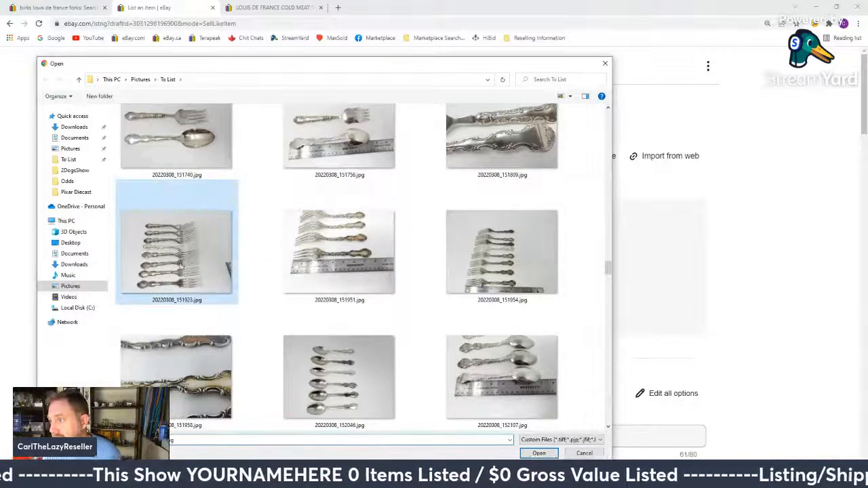
shift+click(184, 346)
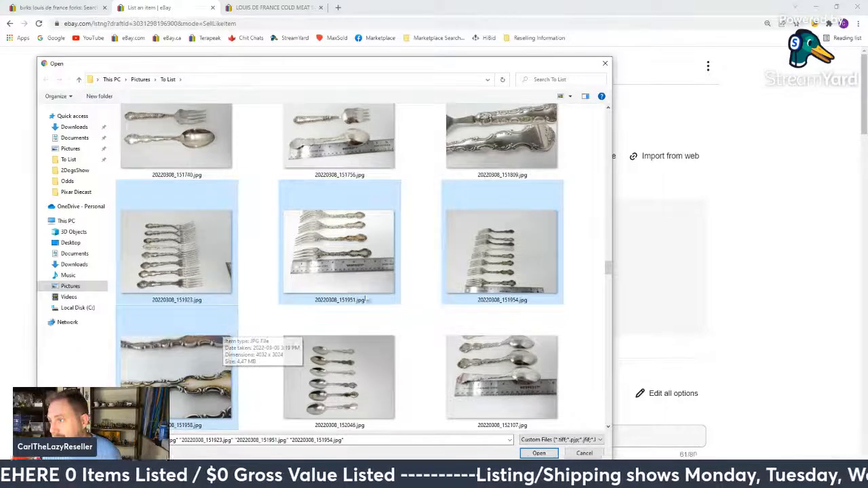
click(539, 453)
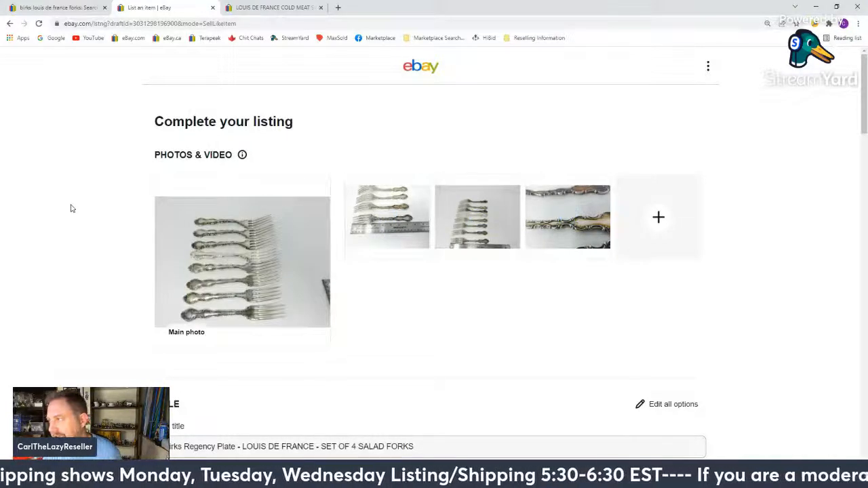
- Change the listing title to "8 Birks Regency Plate LOUIS DE FRANCE SALAD FORKS" and set the custom label (SKU) to E32
scroll(70, 208, down, 3)
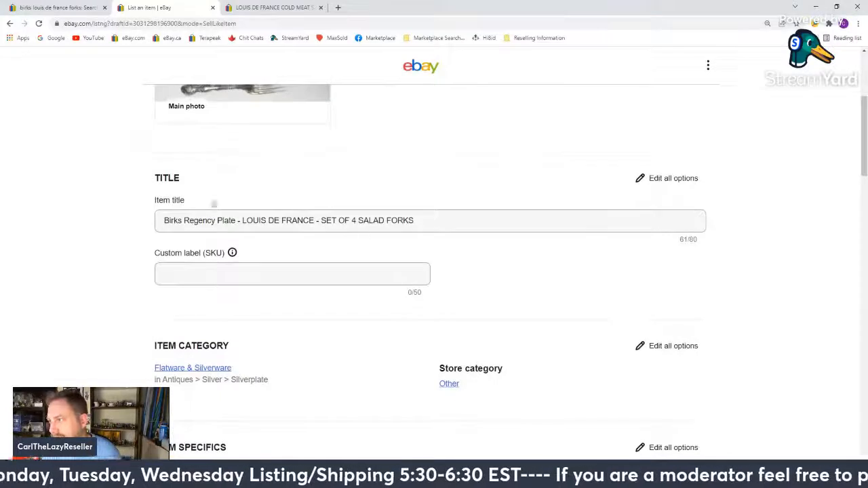
click(161, 221)
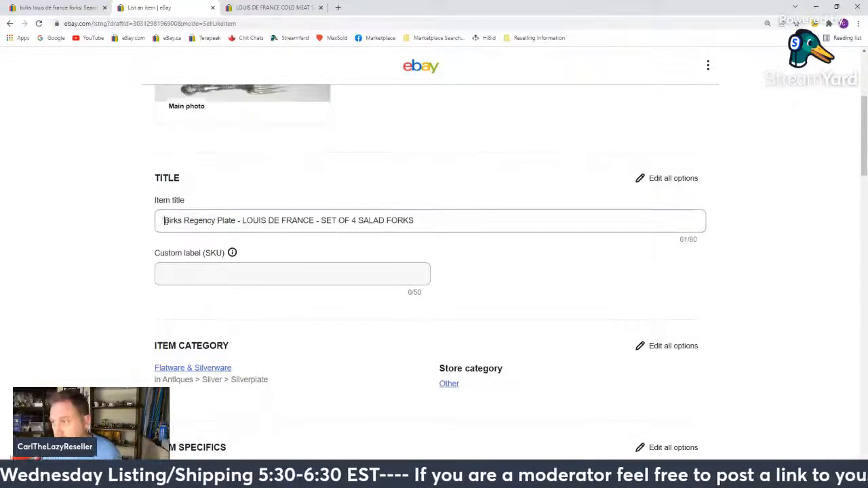
text(8)
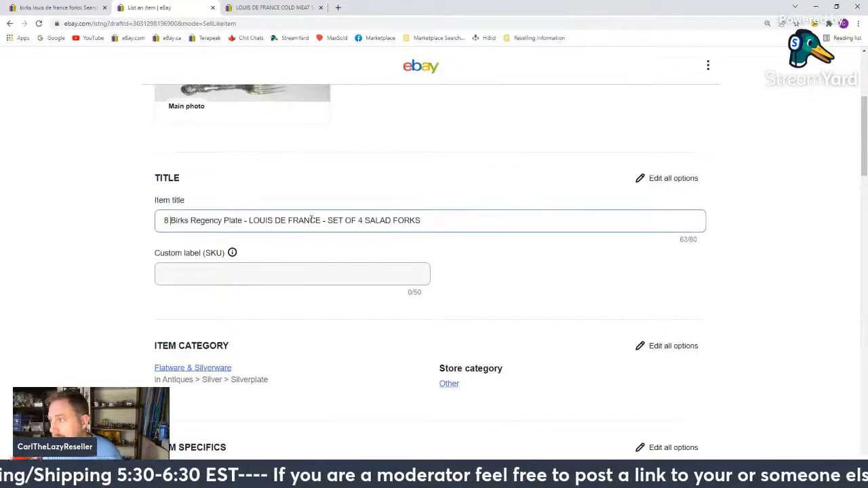
drag(324, 220, 366, 222)
key(BackSpace)
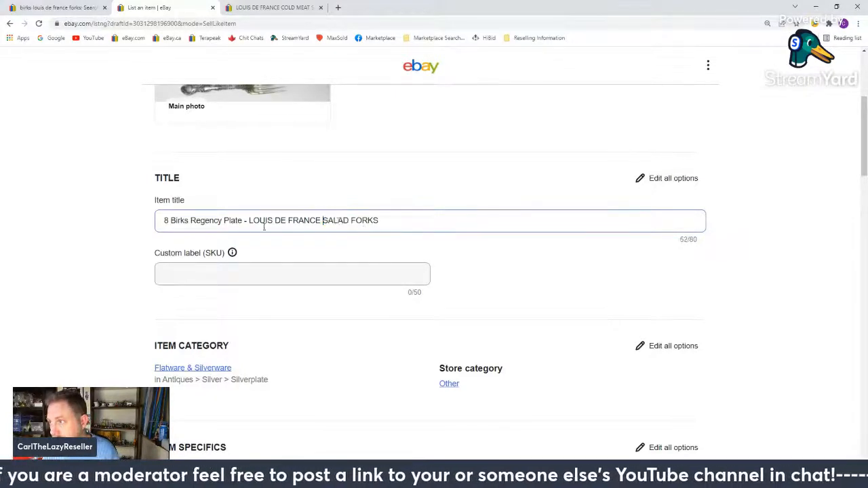
drag(246, 219, 249, 219)
key(BackSpace)
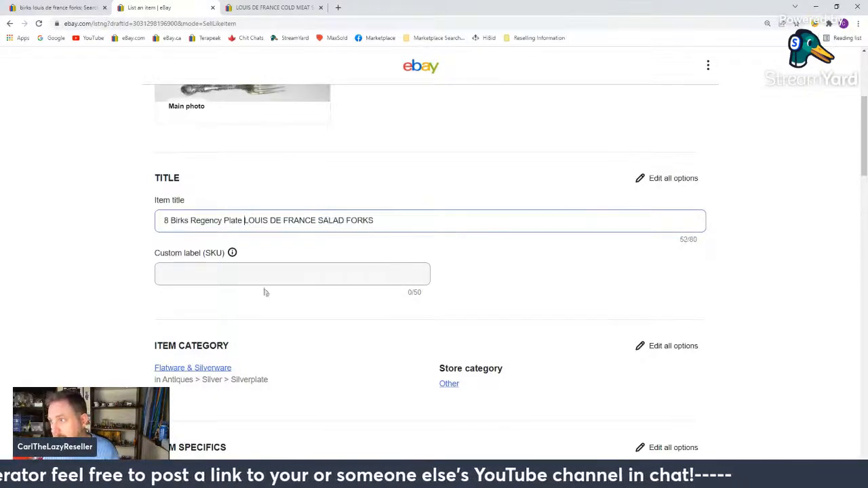
click(253, 270)
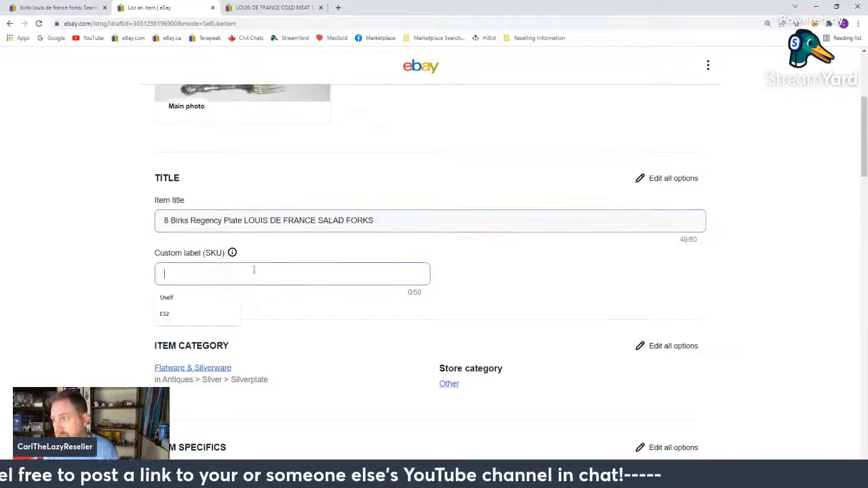
click(179, 316)
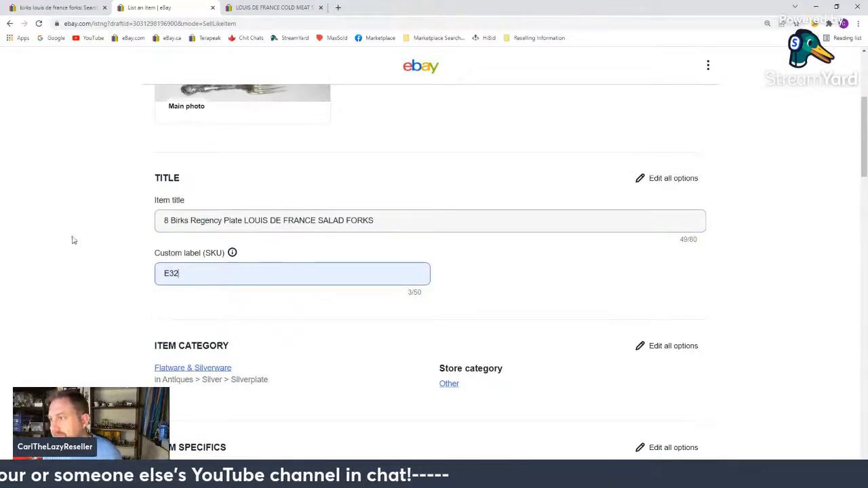
- Enter "Good used condition. Might have tarnish. Will have signs and marks from use." as both the condition description and the item description
scroll(79, 243, down, 4)
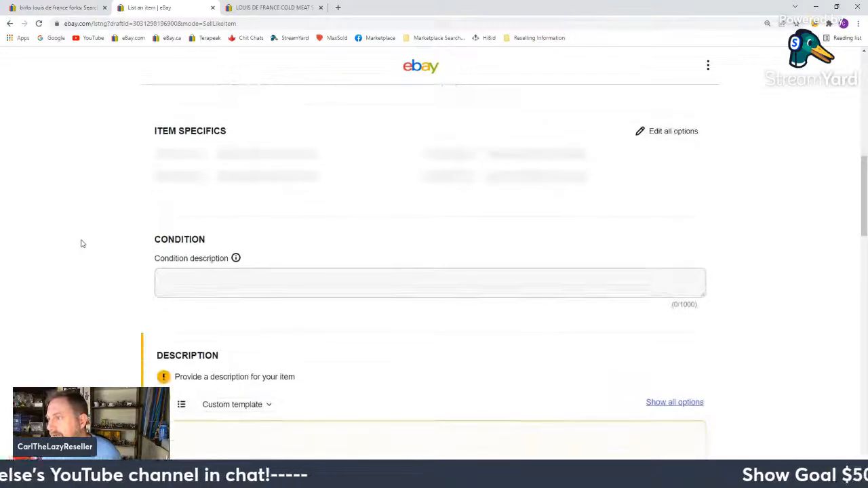
click(178, 292)
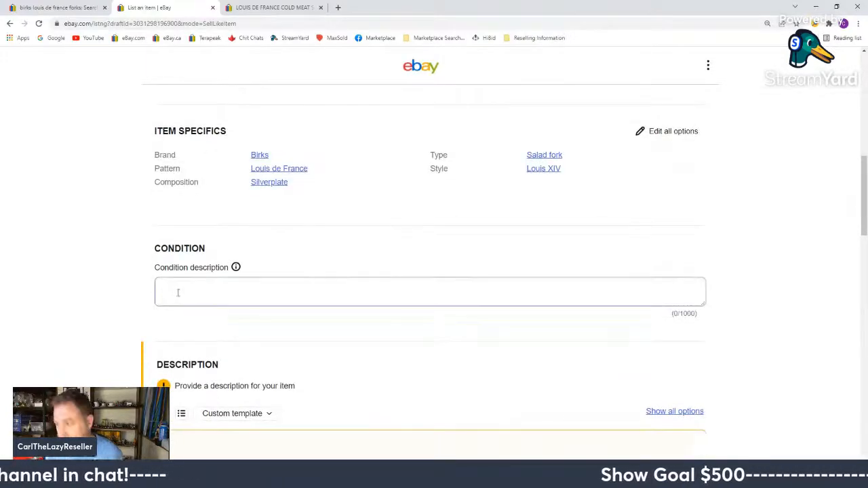
text(Good used condition. Might have tarnish. Will have signs and marks from use.)
scroll(177, 293, down, 3)
click(198, 287)
text(Good used condition. Might have tarnish. Will have signs and marks from use.)
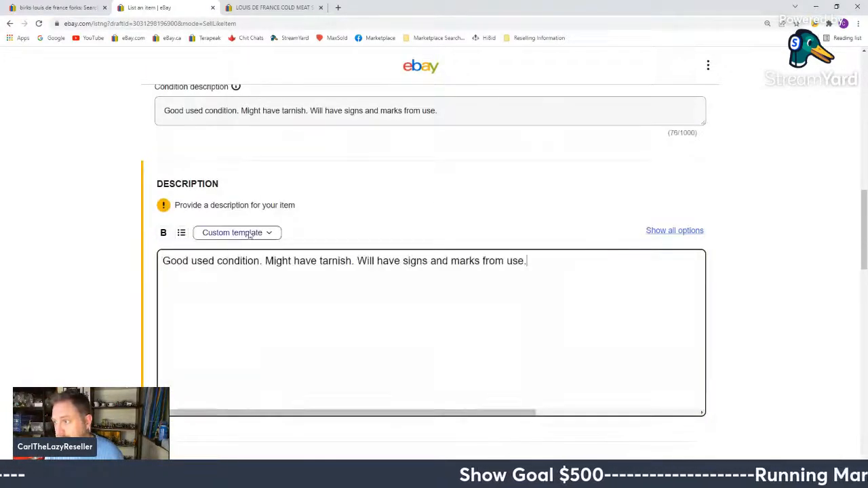
- Insert the "Combined Only" custom template below the text in the item description
click(249, 234)
scroll(262, 394, down, 3)
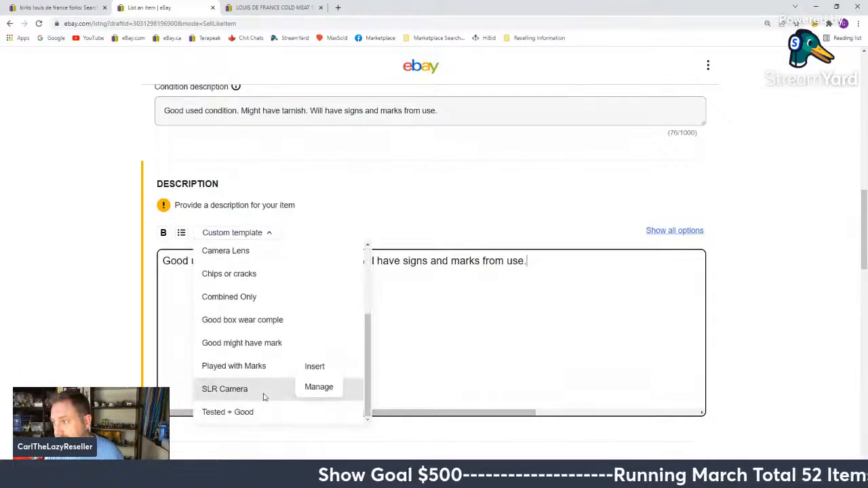
scroll(263, 395, up, 3)
scroll(262, 370, down, 3)
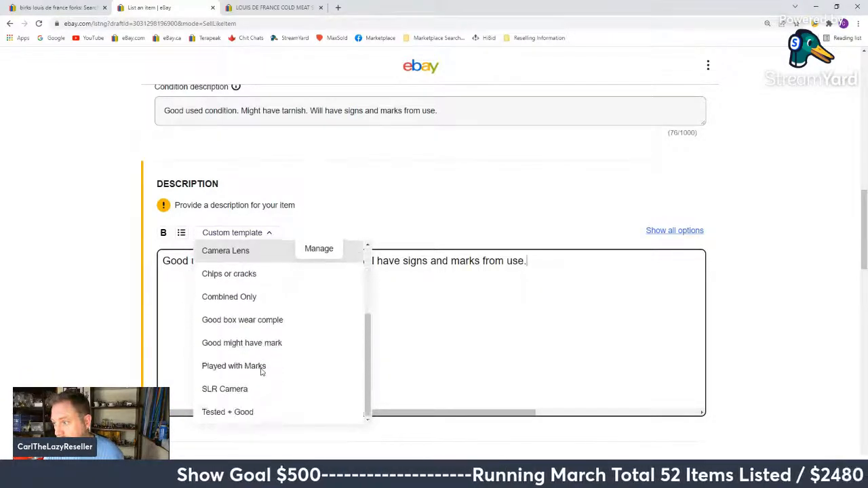
scroll(262, 370, down, 3)
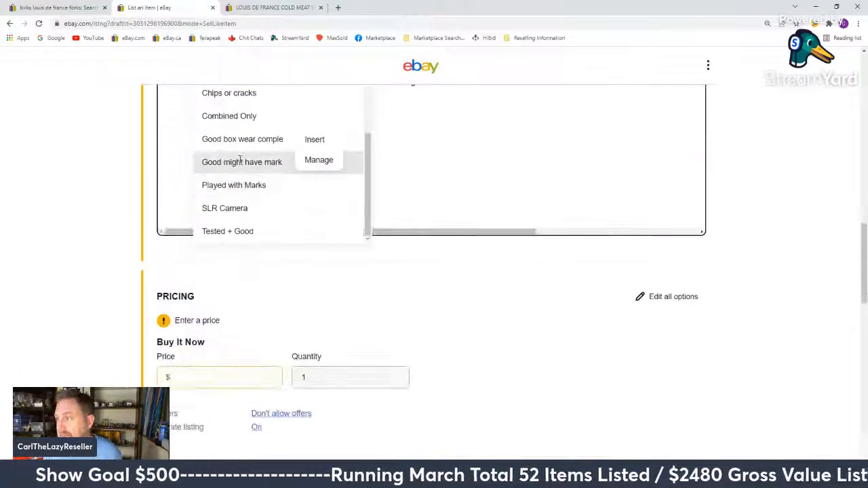
scroll(248, 209, up, 1)
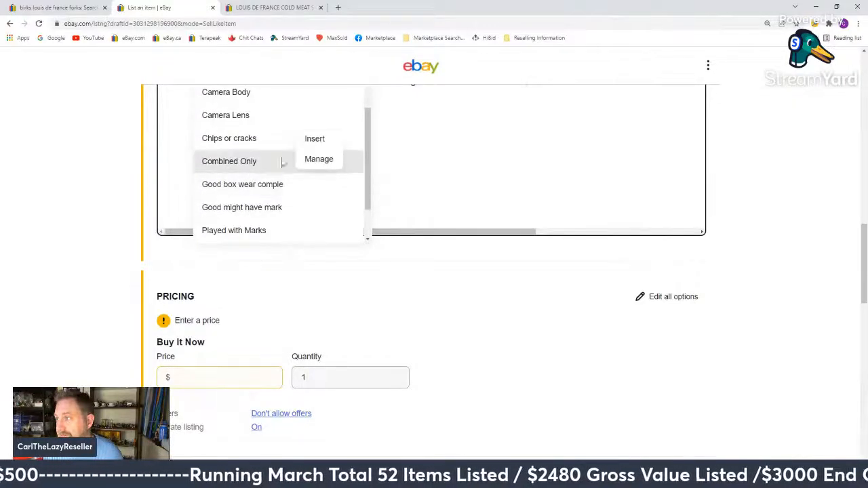
click(325, 143)
scroll(48, 255, up, 1)
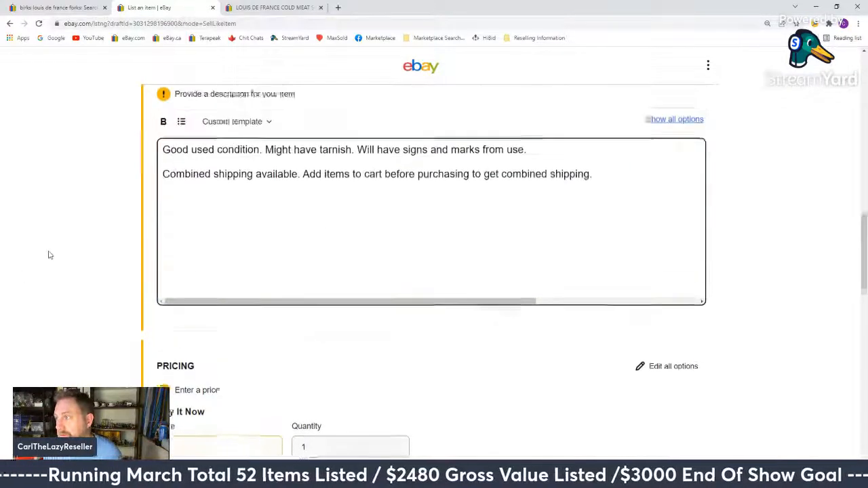
scroll(49, 255, up, 1)
- Set the Buy It Now price to $34.99, publish the salad forks listing and dismiss the confirmation
scroll(49, 251, down, 3)
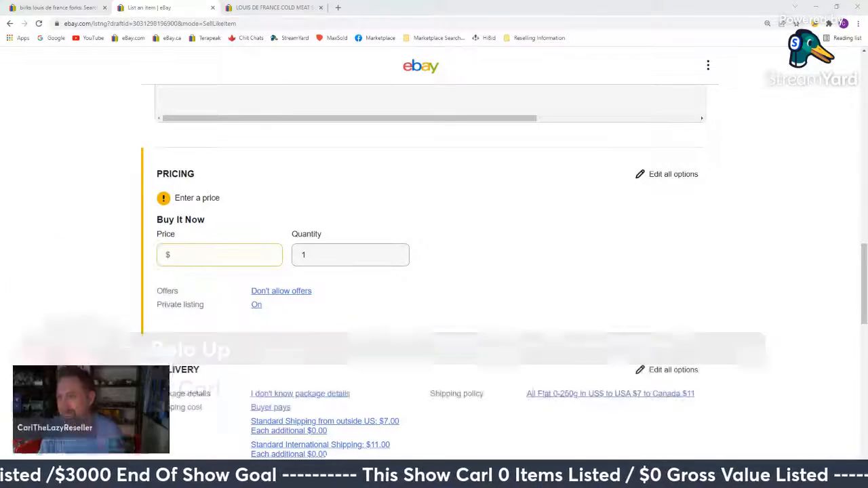
click(189, 260)
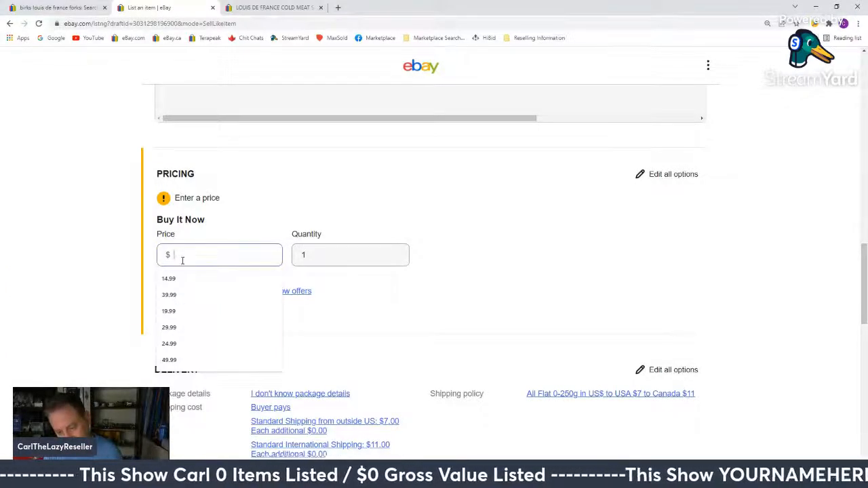
text(34.99)
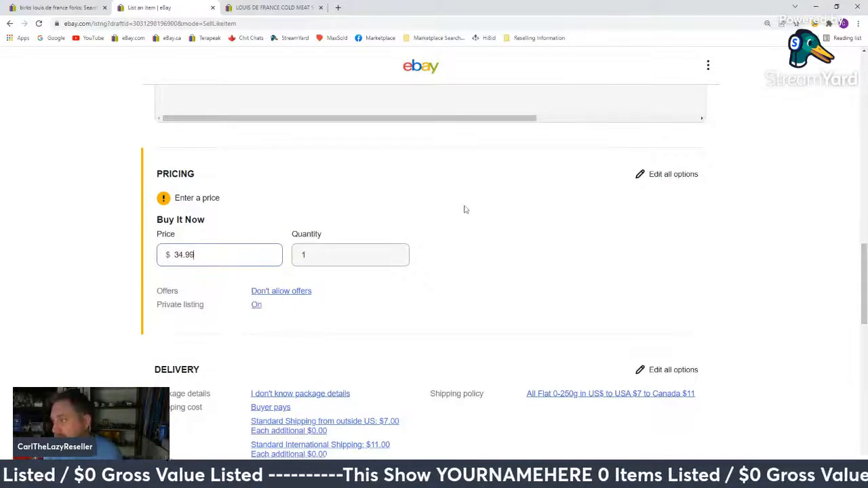
scroll(463, 209, down, 9)
scroll(445, 222, down, 3)
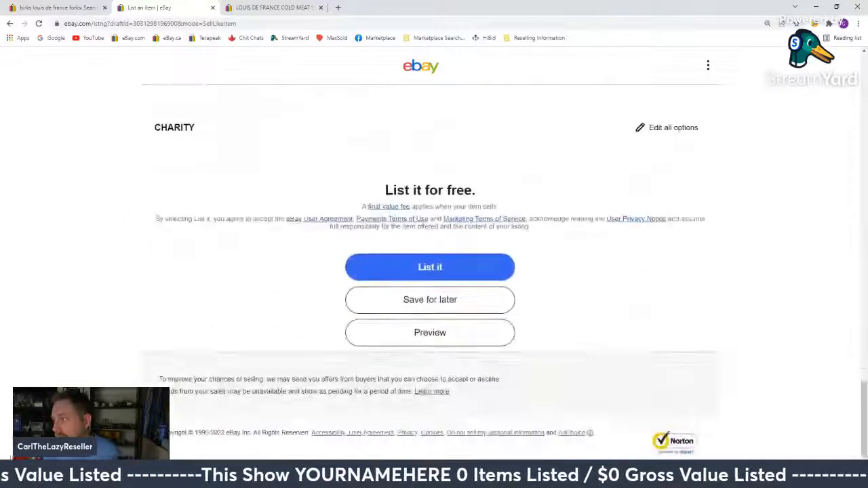
click(430, 269)
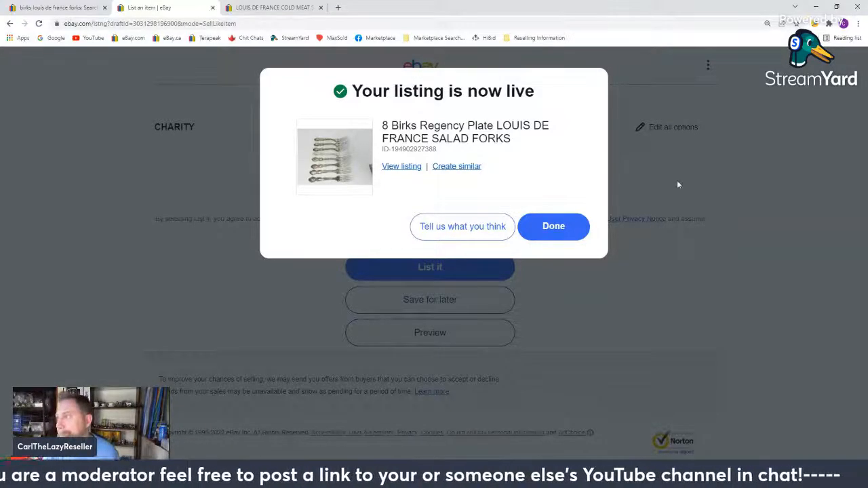
click(563, 226)
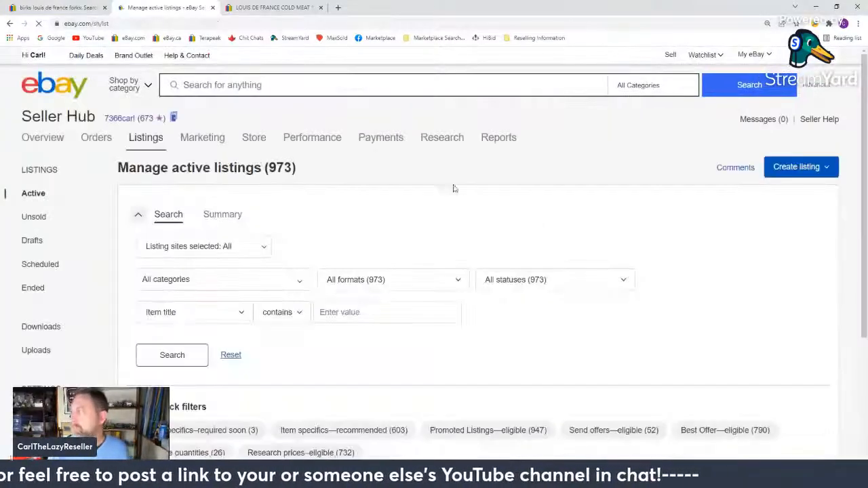
- Close the active listings page and the Louis de France cold meat item page, and return to the fork search results
middle_click(134, 4)
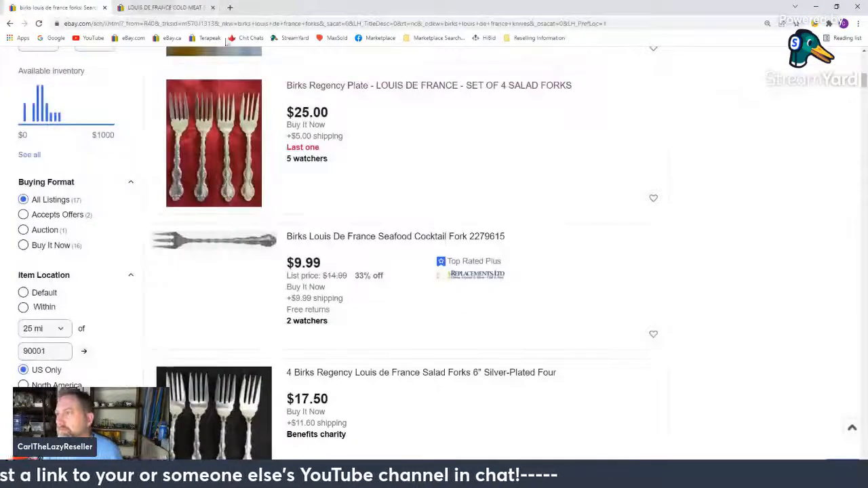
click(134, 4)
key(ctrl+w)
- Search eBay for "birks louis de france spoons"
scroll(271, 210, up, 10)
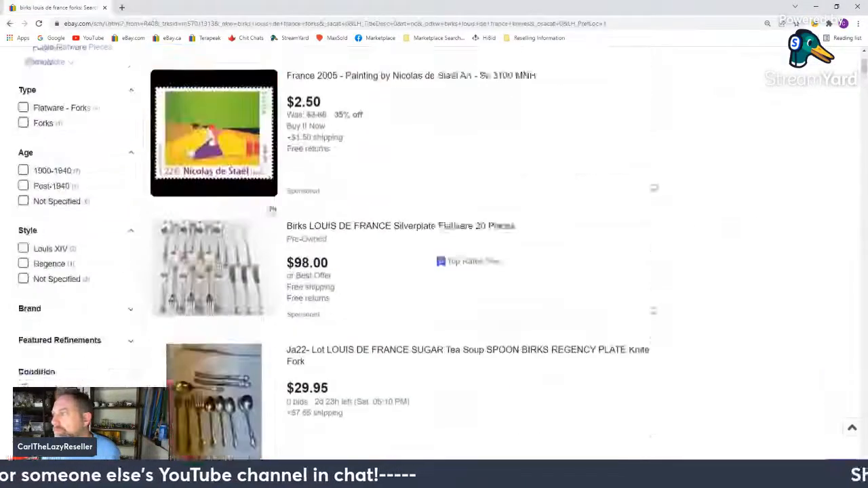
drag(247, 89, 287, 82)
text(spooms)
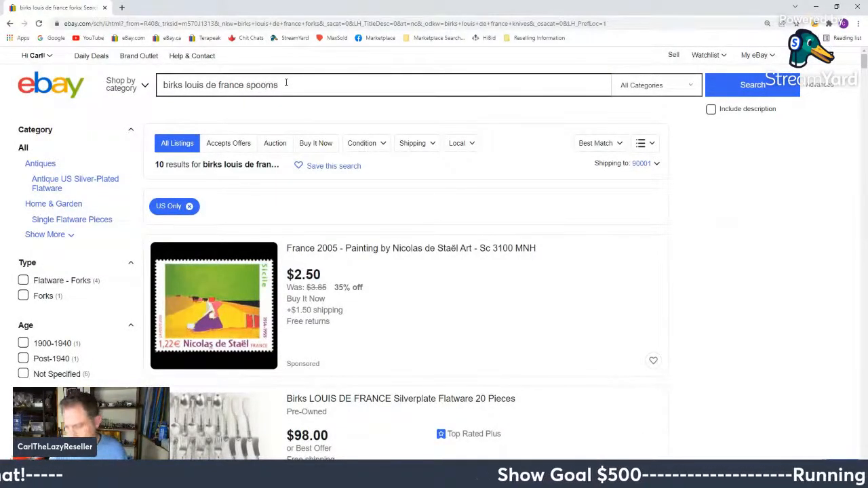
key(Return)
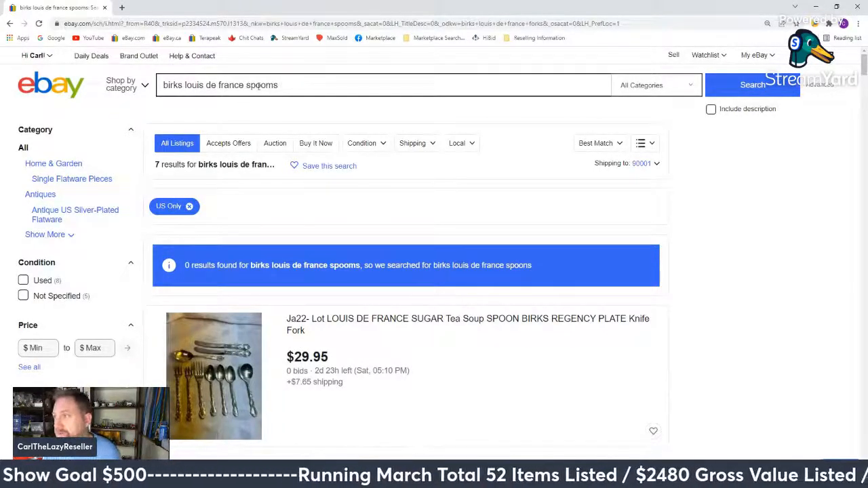
click(266, 84)
text(n)
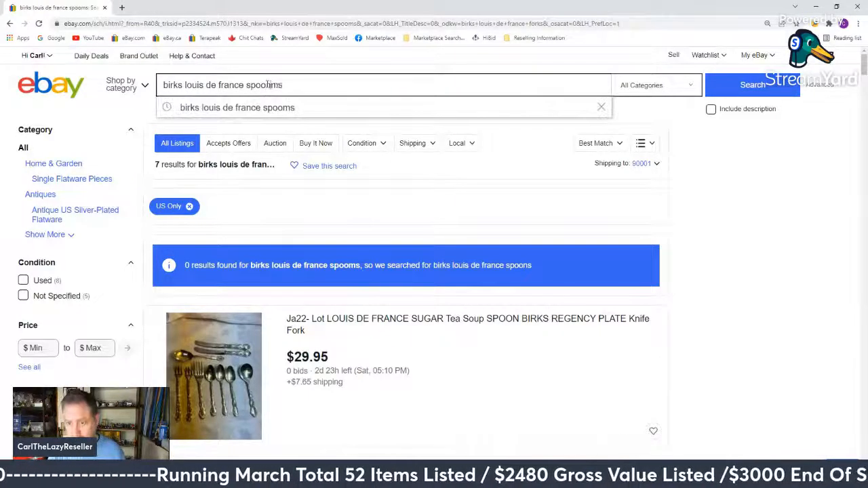
key(Delete)
key(Return)
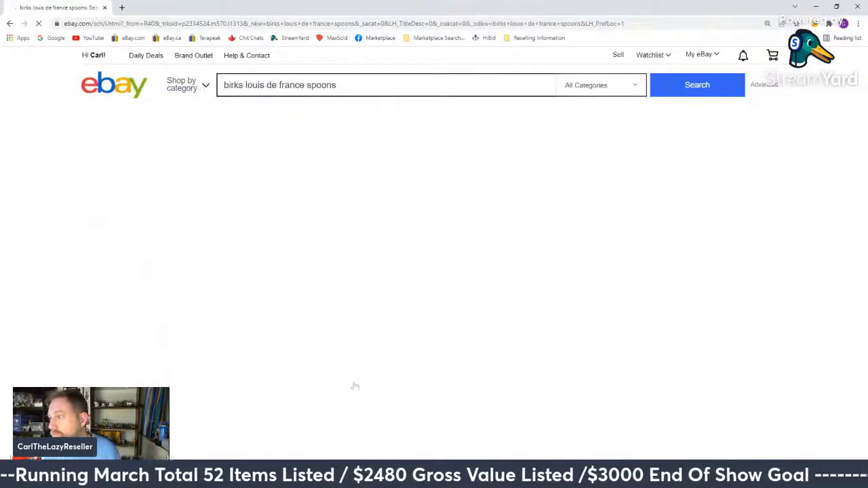
- Open the "Ja2-LOUIS DE FRANCE OVAL SOUP or DESSERT SPOON SET OF 4" result and start a sell-similar listing from it
scroll(184, 305, down, 4)
scroll(184, 305, down, 2)
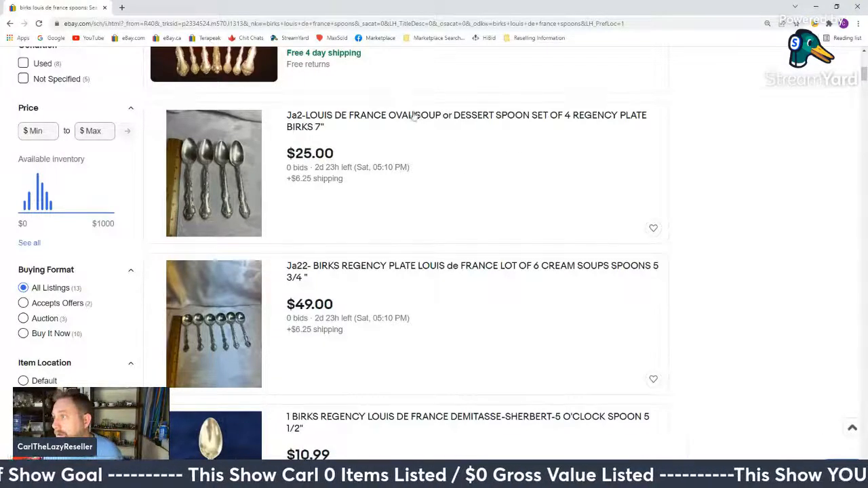
click(345, 119)
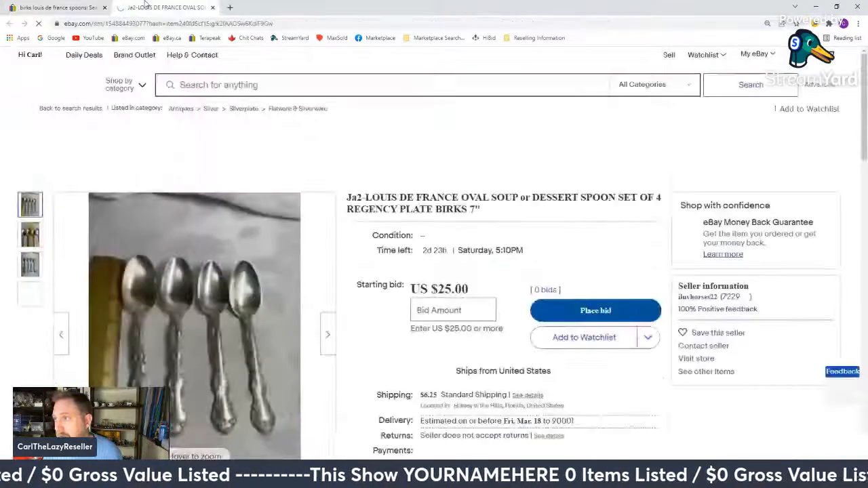
scroll(315, 232, down, 3)
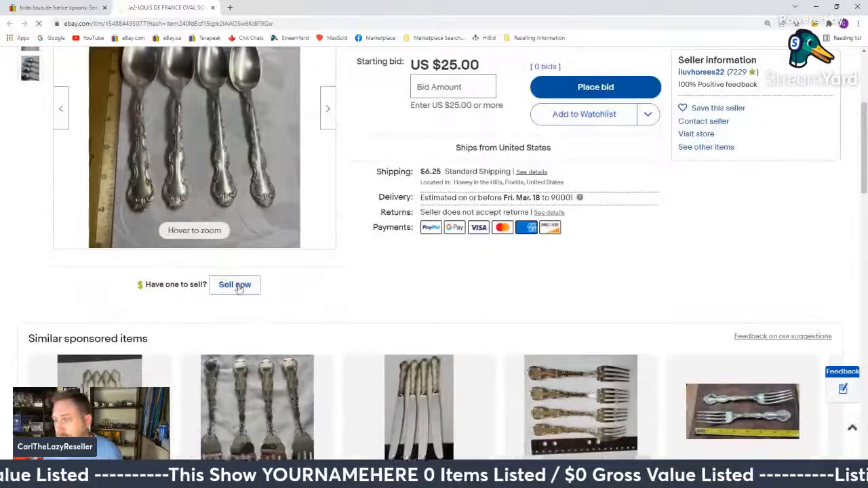
click(235, 285)
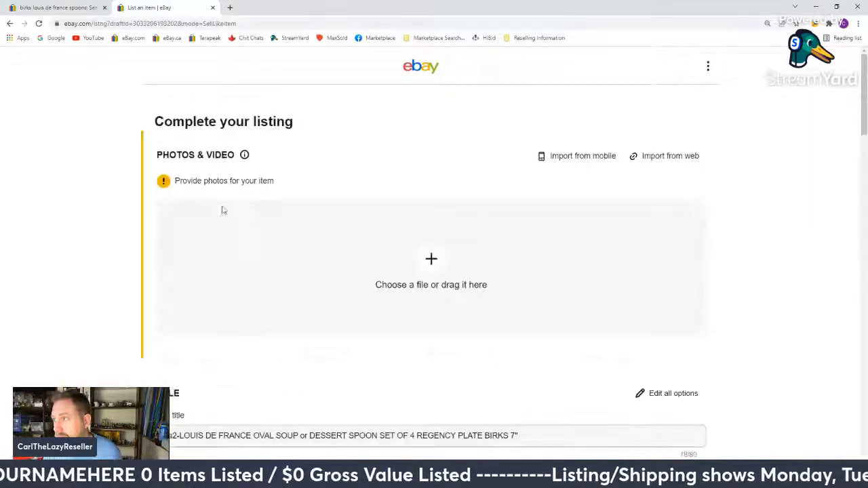
- Retitle the listing "8 LOUIS DE FRANCE OVAL SOUP or DESSERT SPOON SET OF 8 REGENCY PLATE BIRKS 7"" and set the custom label to E32
scroll(182, 177, down, 2)
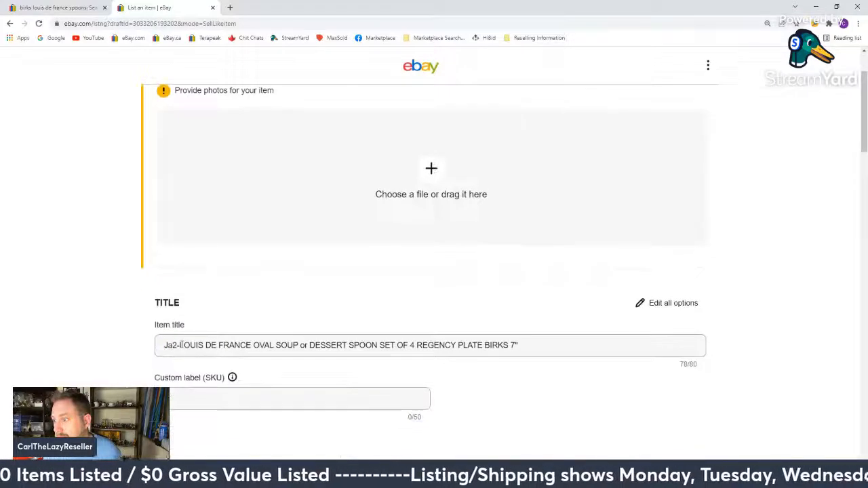
drag(181, 345, 163, 345)
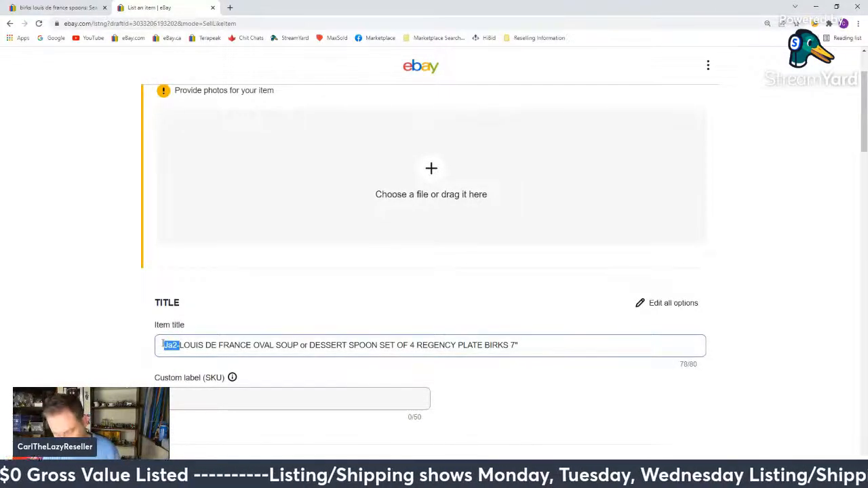
key(BackSpace)
text(3)
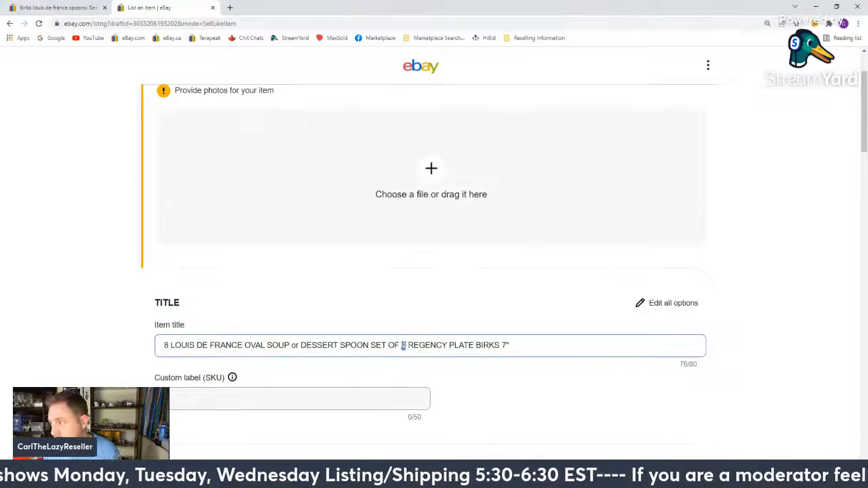
click(253, 394)
click(252, 396)
click(194, 442)
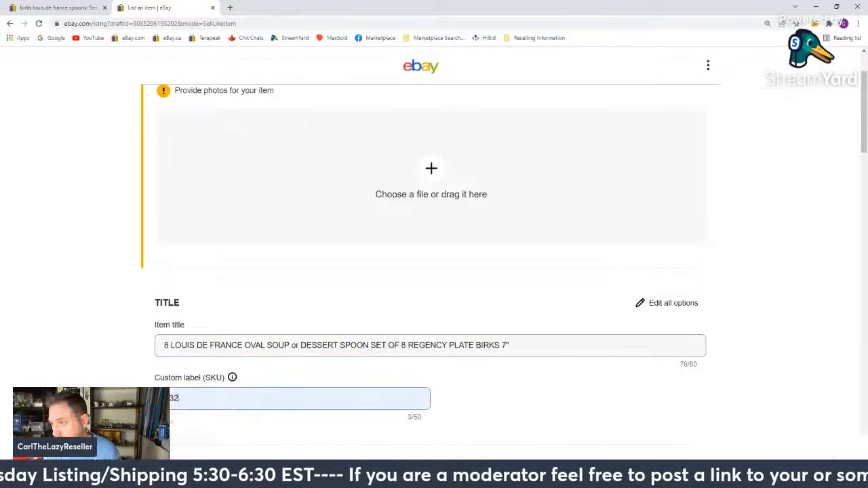
- Fill both the condition description and the item description with "Good used condition. Might have tarnish. Will have signs and marks from use."
scroll(124, 361, down, 7)
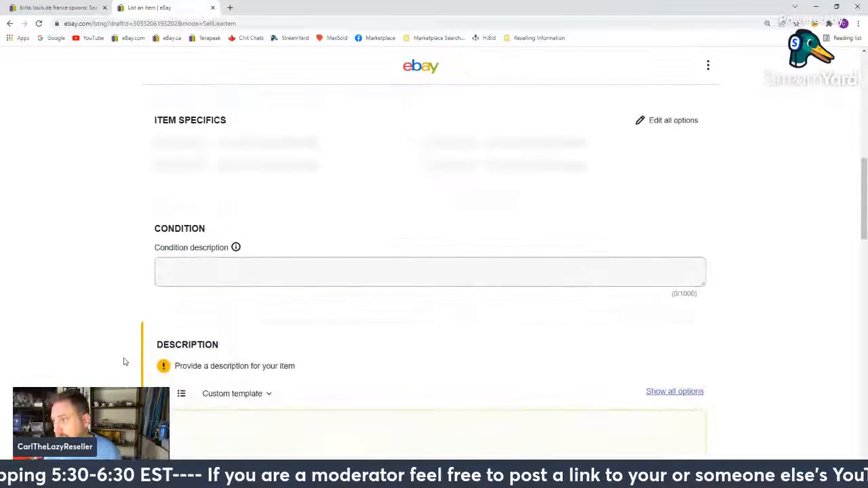
click(213, 284)
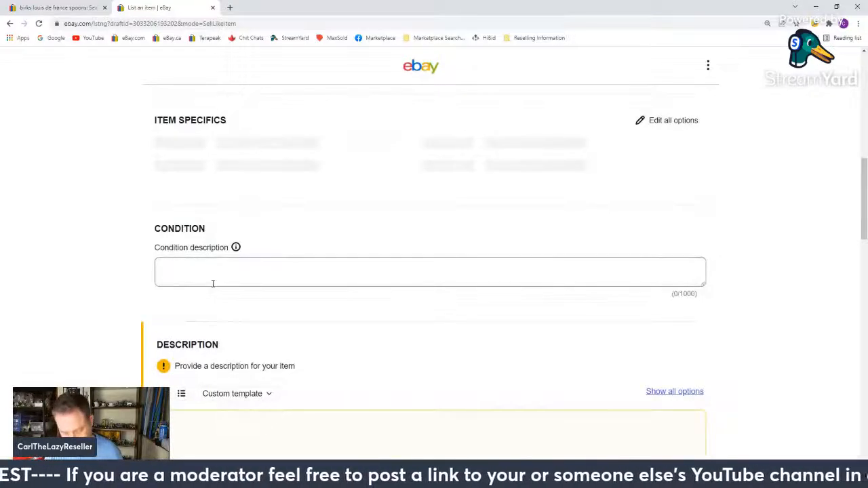
text(Good used condition. Might have tarnish. Will have signs and marks from use.)
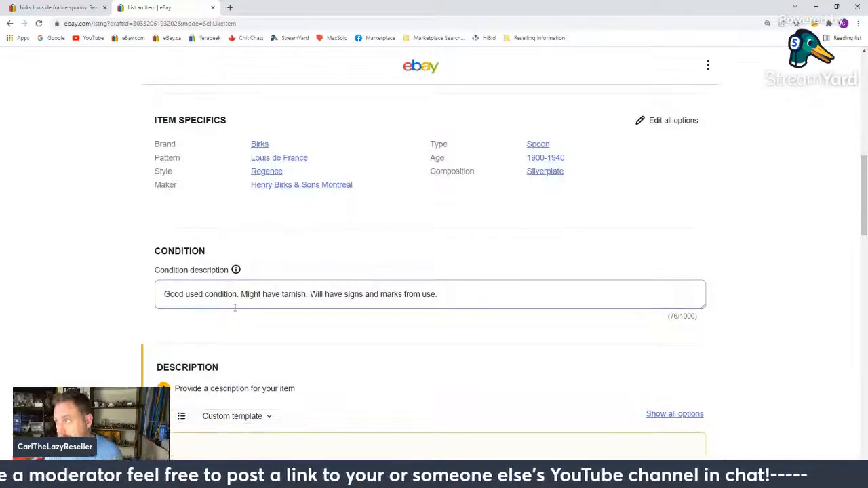
scroll(235, 308, down, 2)
click(238, 355)
text(Good used condition. Might have tarnish. Will have signs and marks from use.)
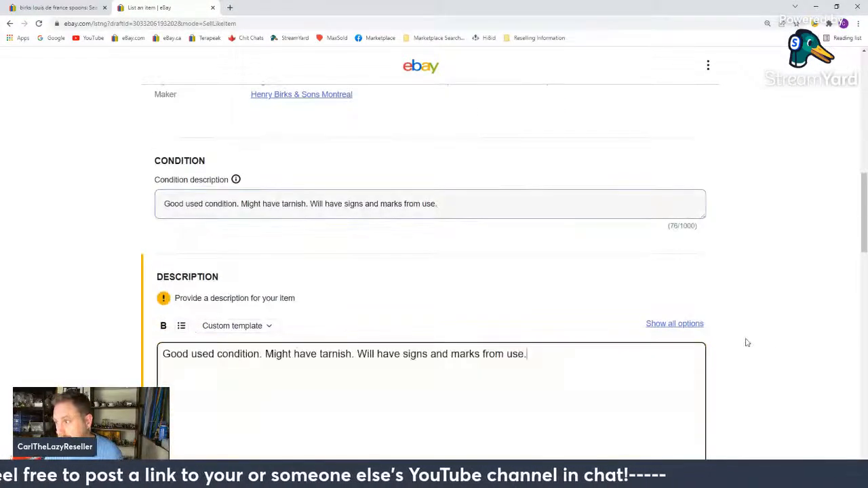
- Insert the "Combined Only" custom template below the existing text in the item description
click(232, 326)
scroll(252, 427, down, 2)
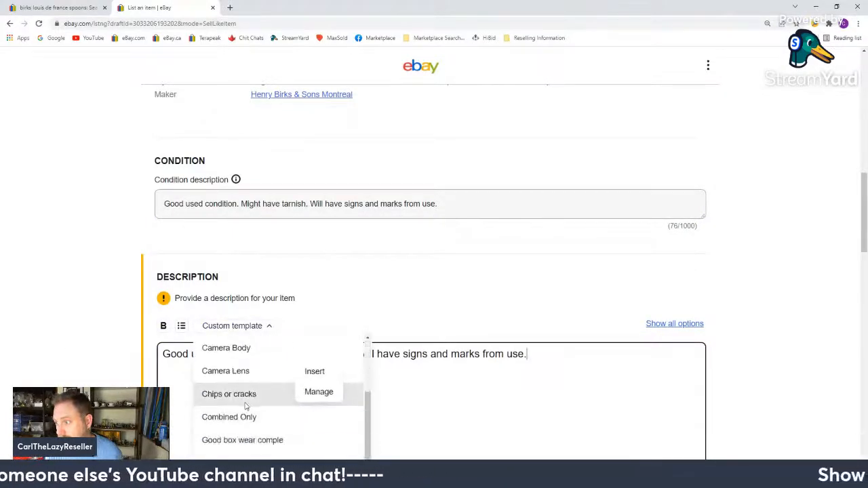
mouse_move(255, 422)
click(318, 397)
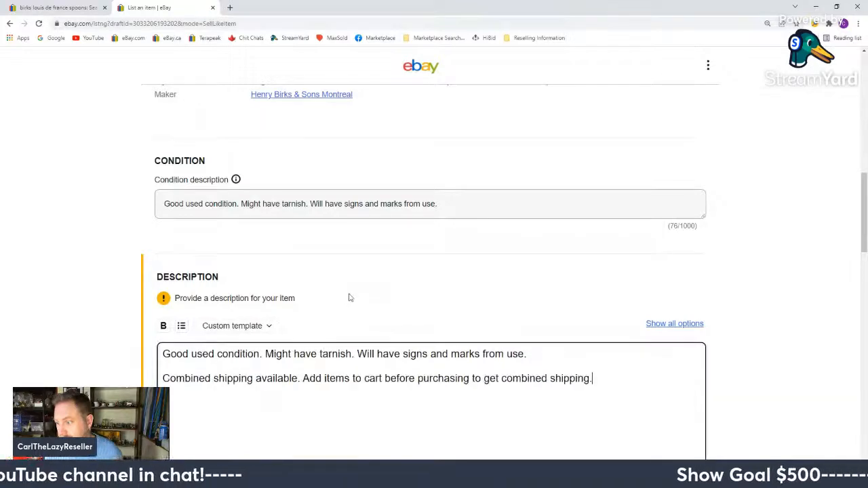
- Clear the Age value from the item specifics and save them
scroll(454, 273, up, 3)
scroll(454, 276, up, 1)
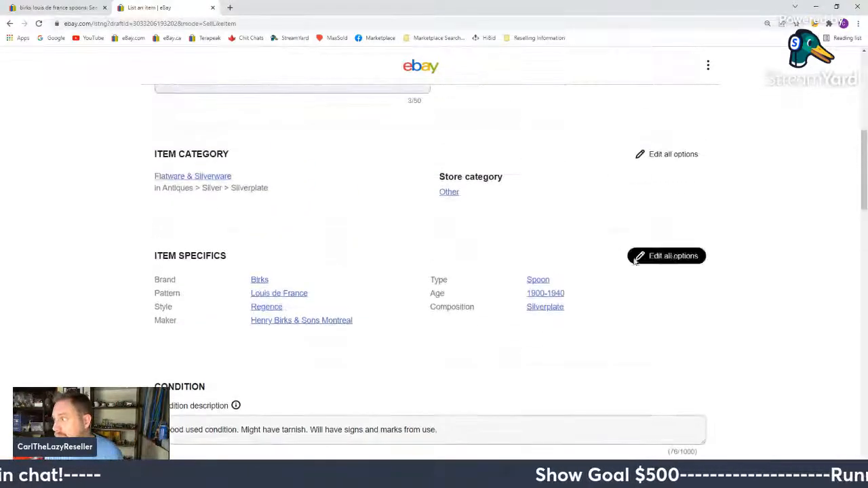
click(671, 255)
scroll(400, 282, down, 2)
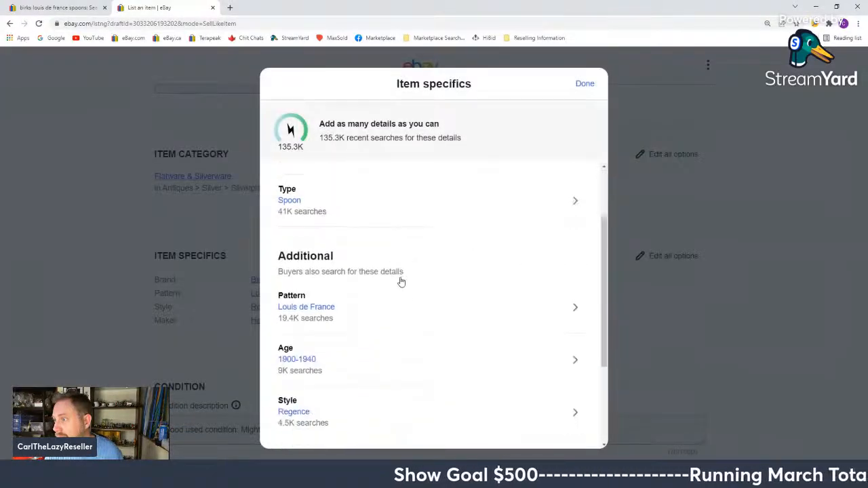
scroll(401, 281, down, 2)
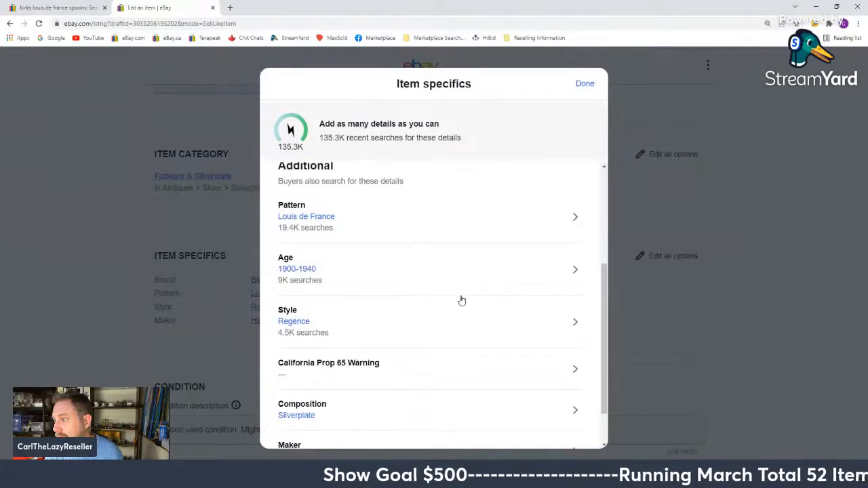
click(576, 268)
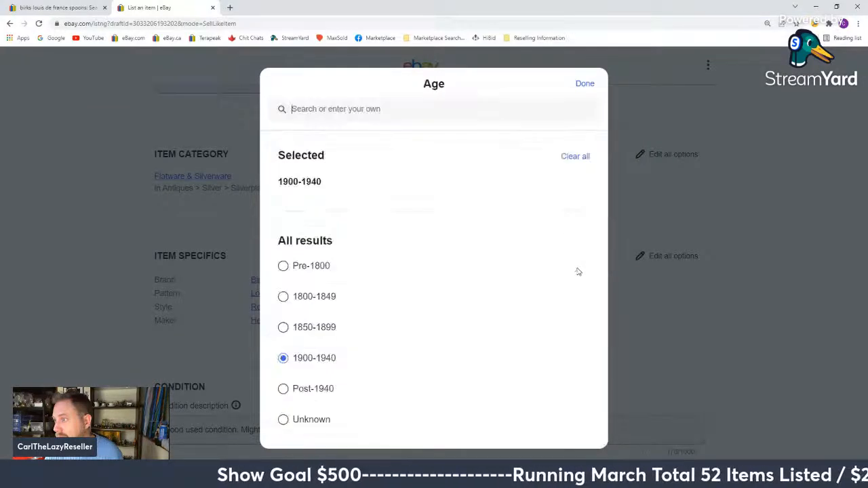
click(580, 157)
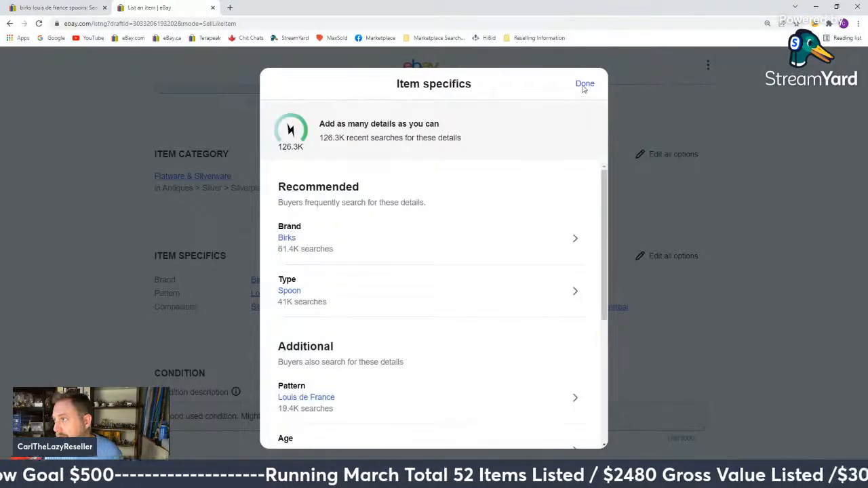
click(584, 86)
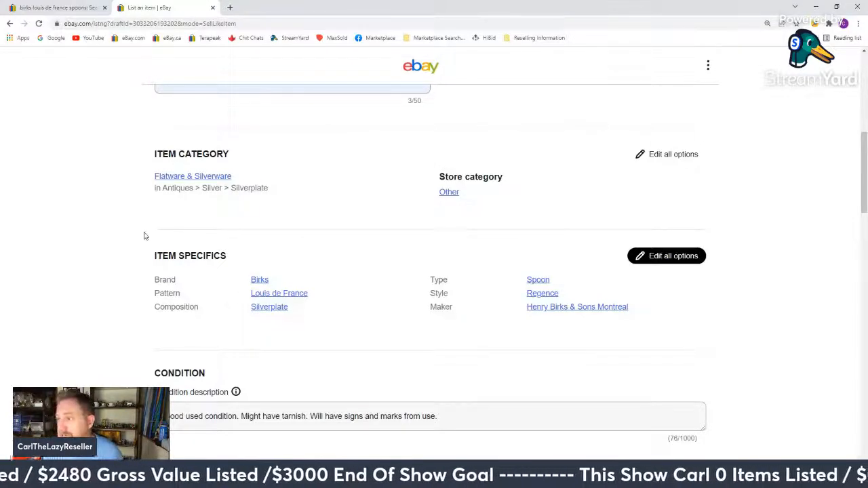
- Set the Buy It Now price to $59.99 and try to publish the listing
scroll(104, 250, down, 3)
scroll(109, 249, down, 7)
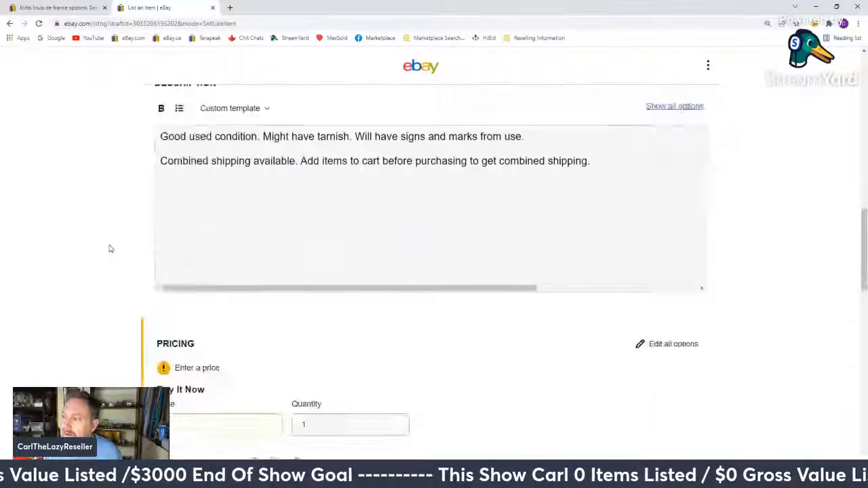
click(199, 281)
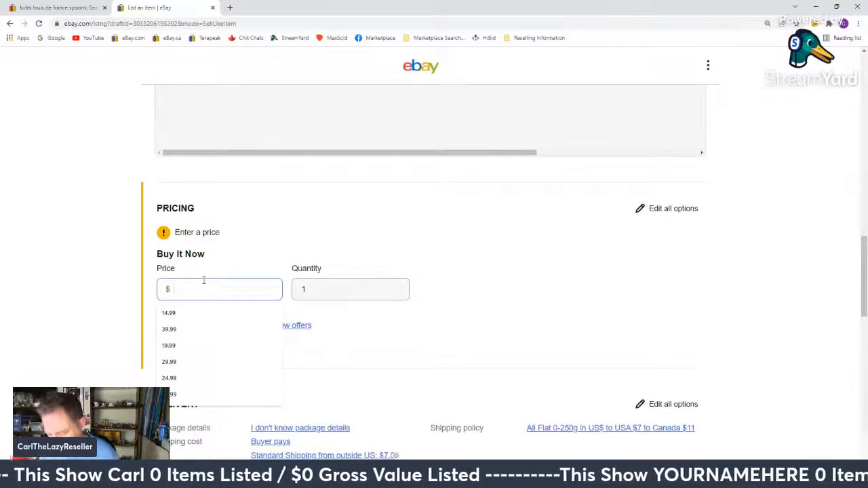
text(59.99)
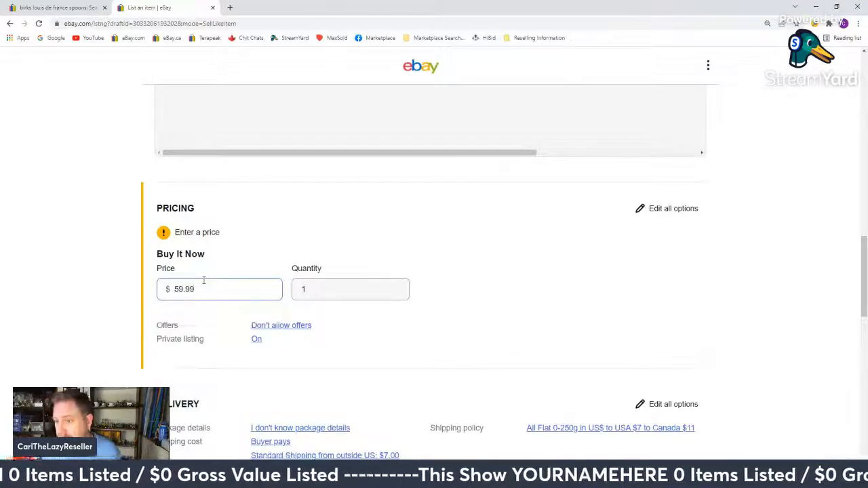
click(95, 278)
scroll(95, 278, down, 5)
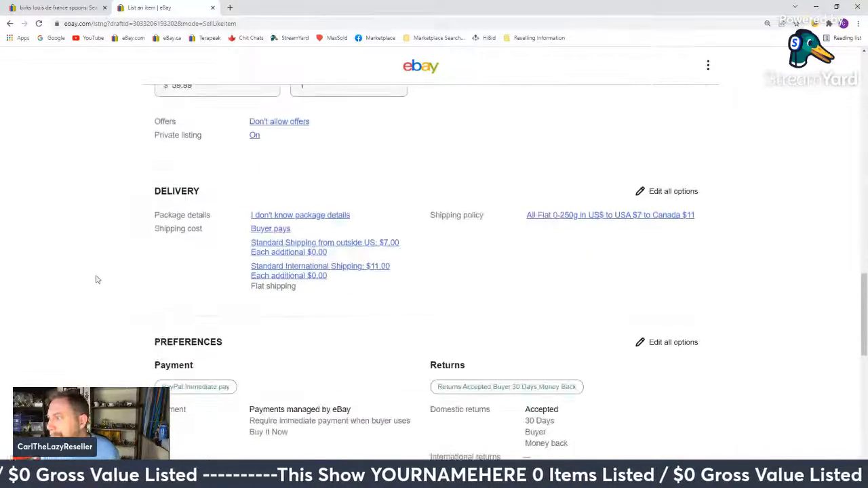
scroll(96, 279, down, 5)
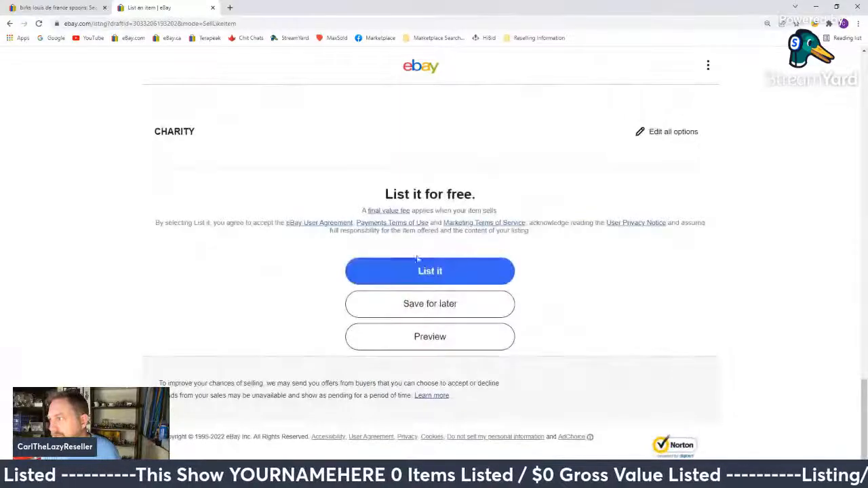
click(433, 274)
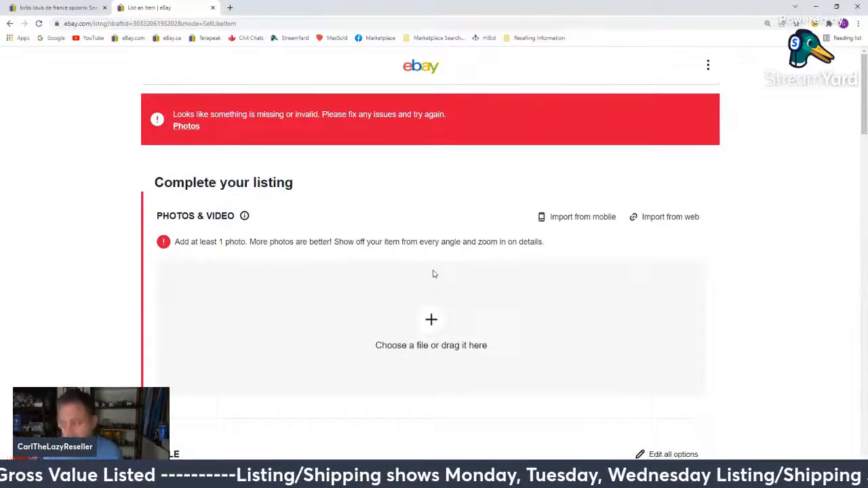
- Upload the four spoon photos 20220308_152046.jpg through 20220308_152120.jpg from the To List folder to the listing
click(432, 320)
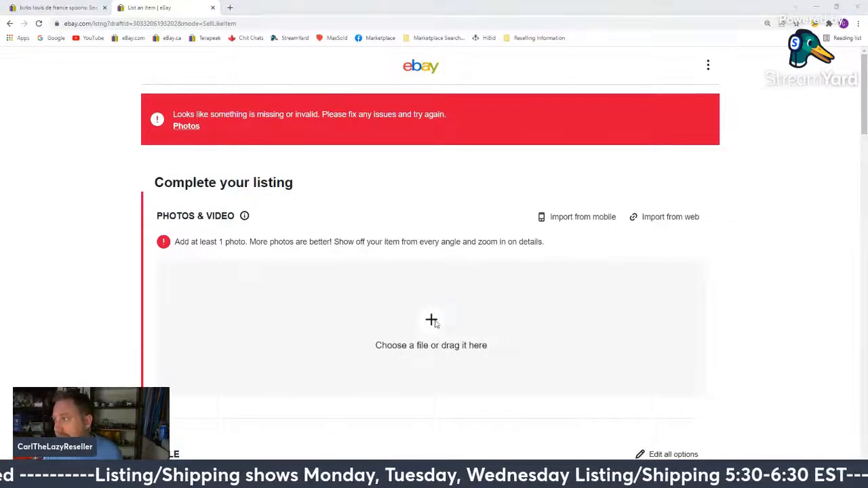
scroll(499, 226, down, 20)
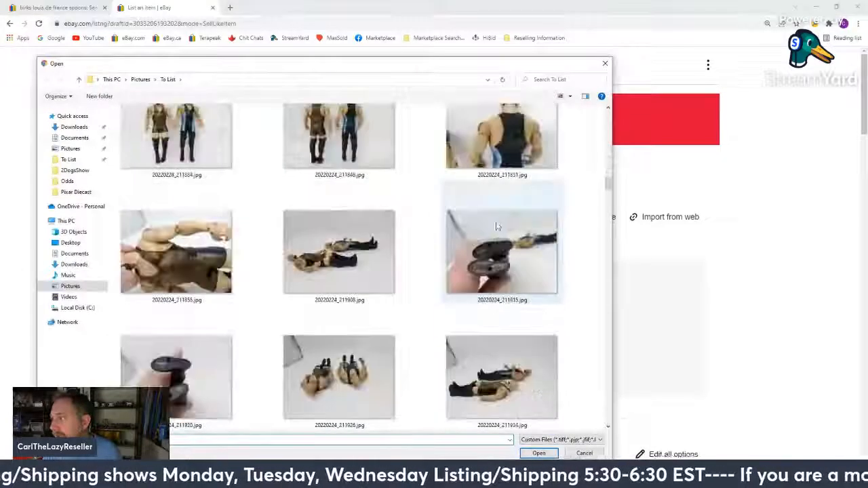
scroll(495, 228, down, 15)
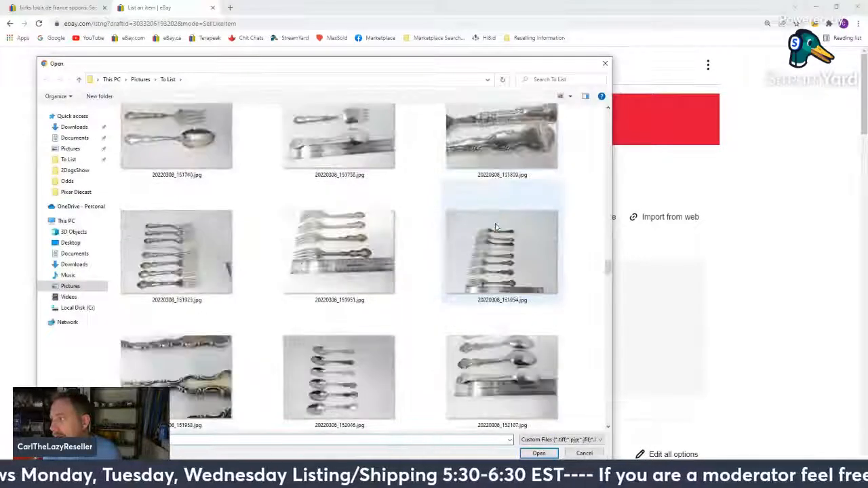
scroll(496, 228, down, 2)
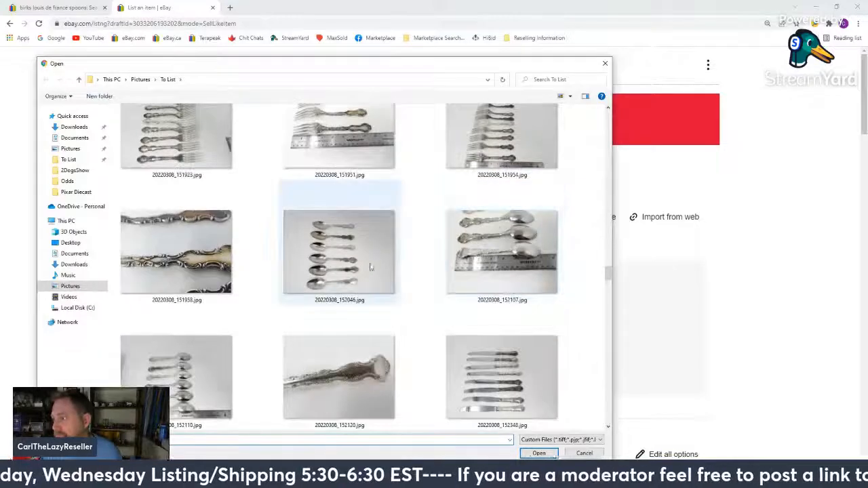
click(347, 267)
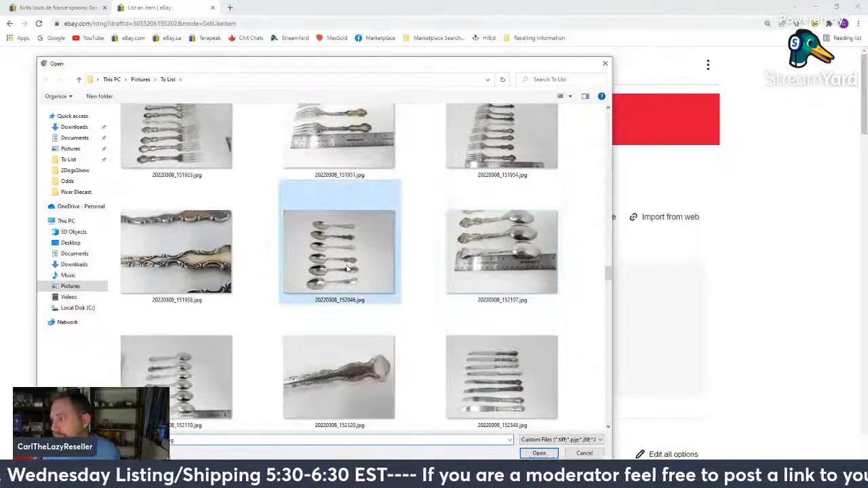
shift+click(375, 369)
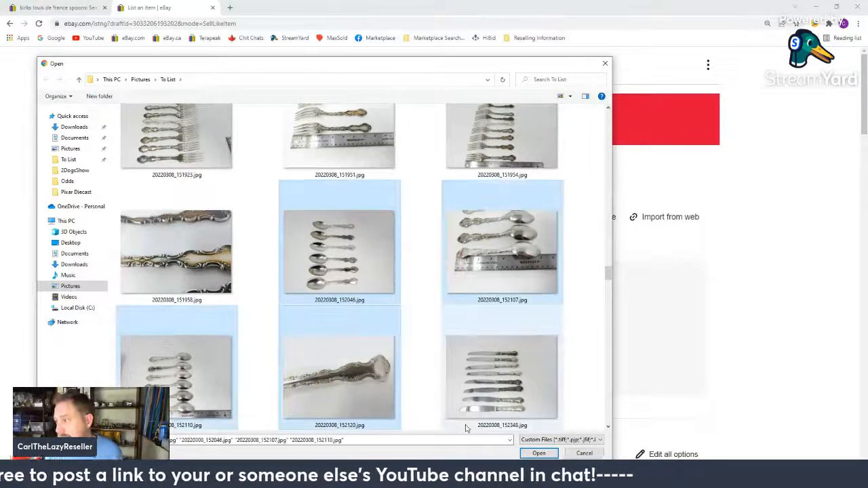
click(540, 454)
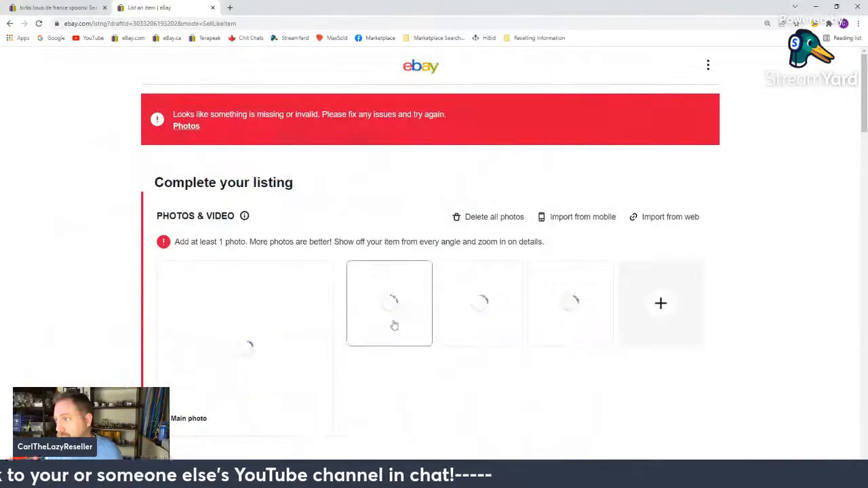
- Change both spoon counts in the item title to 6, giving "6 LOUIS DE FRANCE OVAL SOUP or DESSERT SPOON SET OF 6 REGENCY PLATE BIRKS 7""
scroll(171, 226, down, 4)
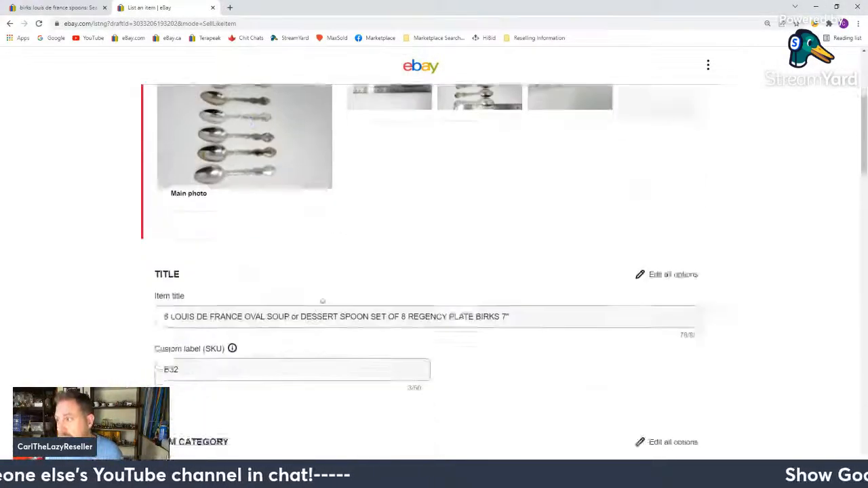
click(169, 225)
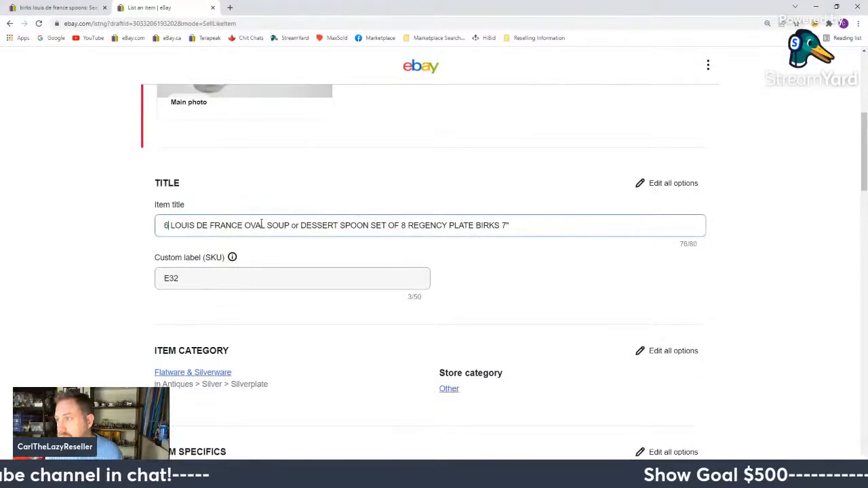
double_click(403, 225)
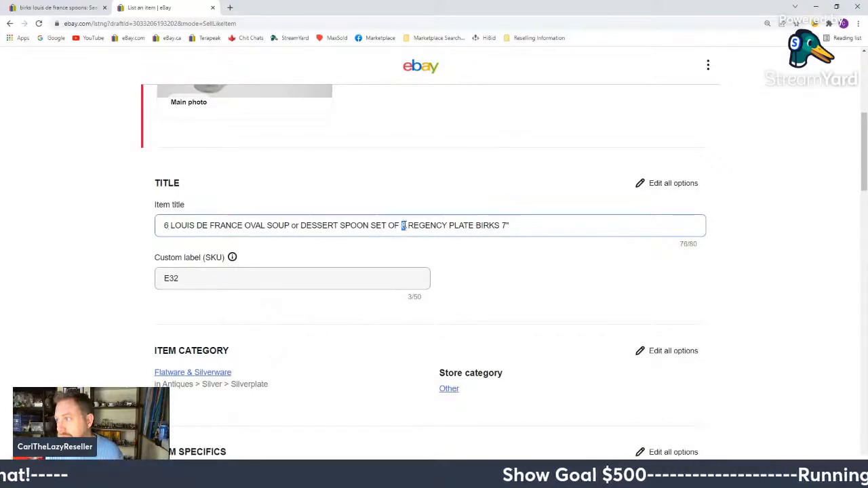
text(6)
- Publish the six-spoon listing and dismiss the confirmation
scroll(340, 310, down, 1)
scroll(340, 309, down, 15)
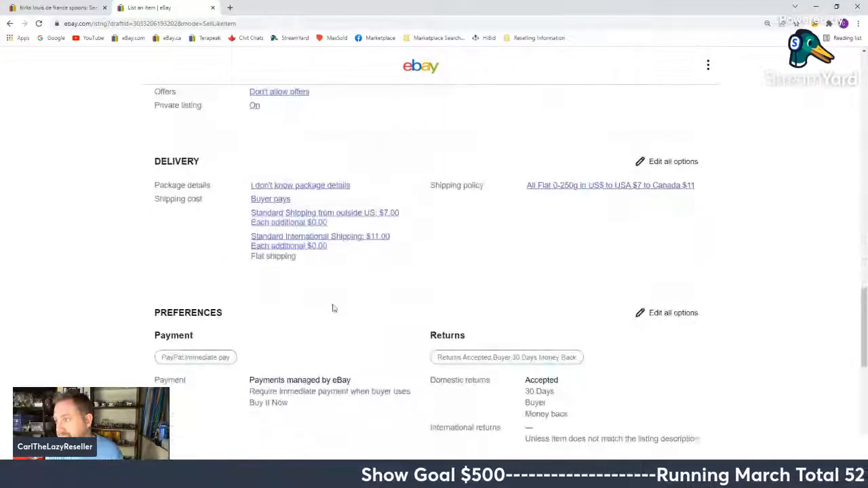
scroll(332, 308, down, 10)
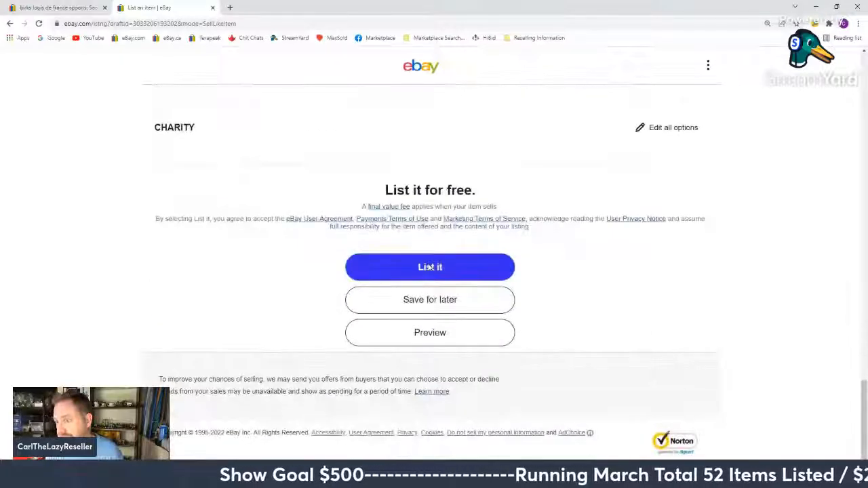
click(427, 267)
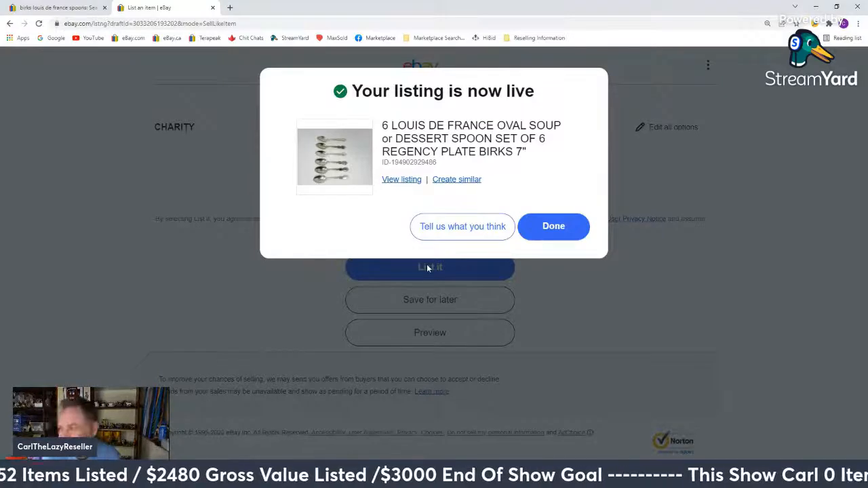
click(534, 228)
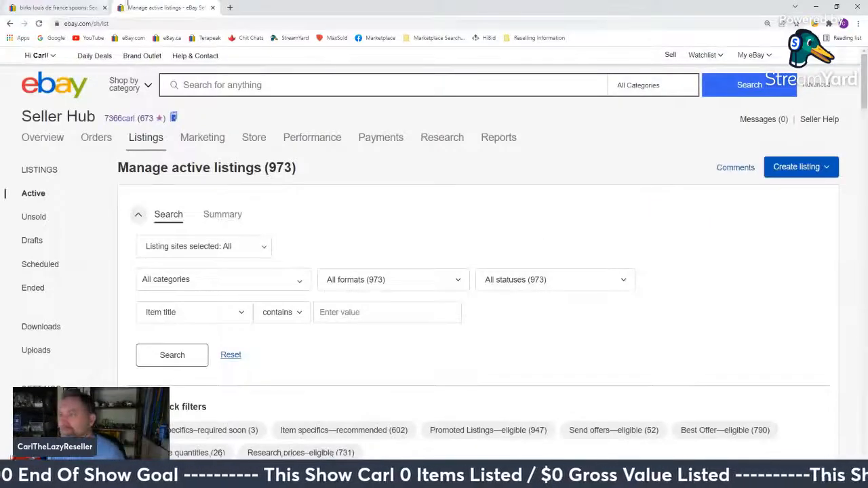
- Close the active listings page and search eBay for "birks louis de france forks"
middle_click(153, 5)
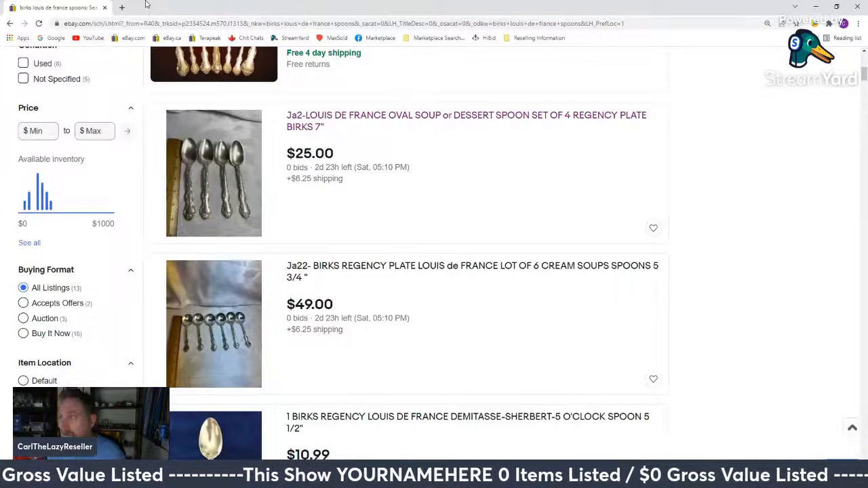
scroll(241, 160, up, 6)
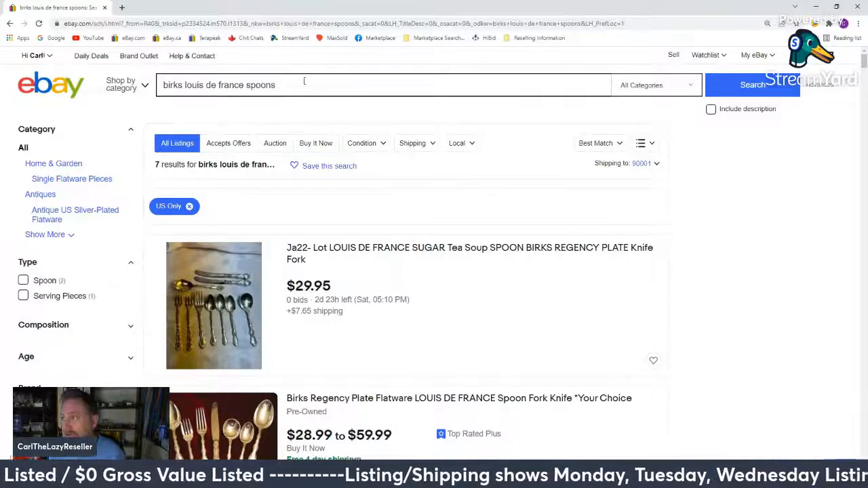
double_click(247, 84)
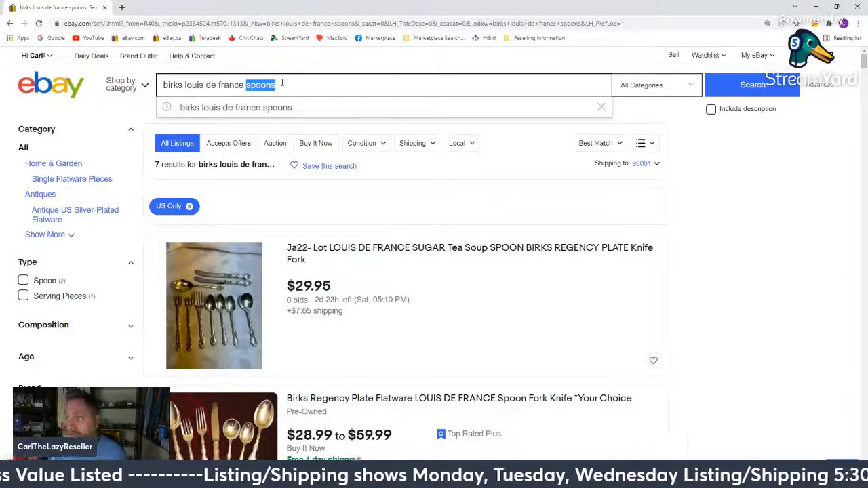
text(forks)
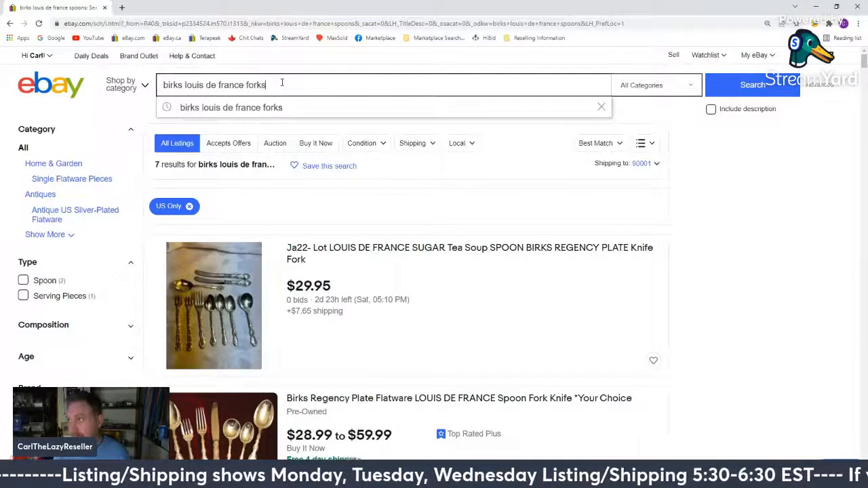
key(Return)
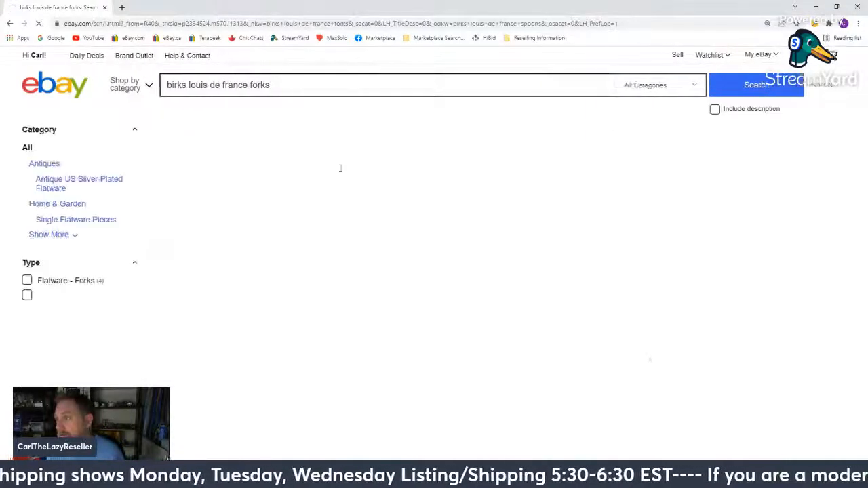
- Examine the prices and set sizes of the active Birks Louis de France fork listings, including those from international sellers
scroll(336, 173, down, 4)
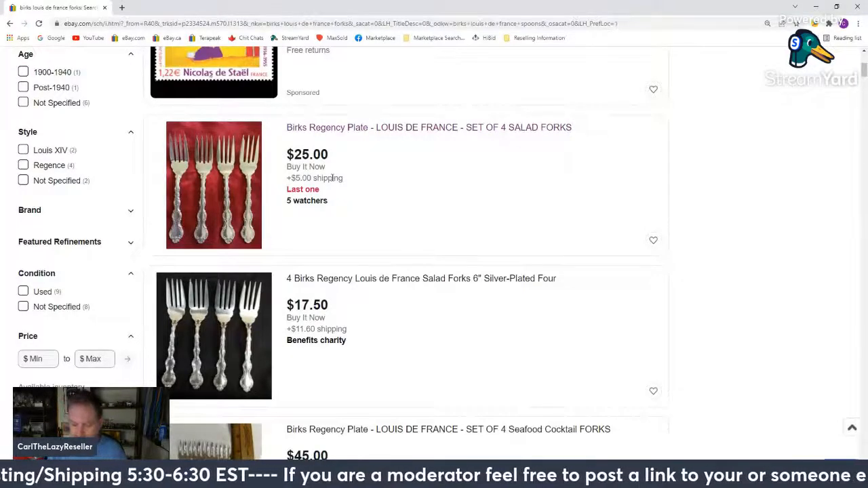
scroll(333, 178, down, 6)
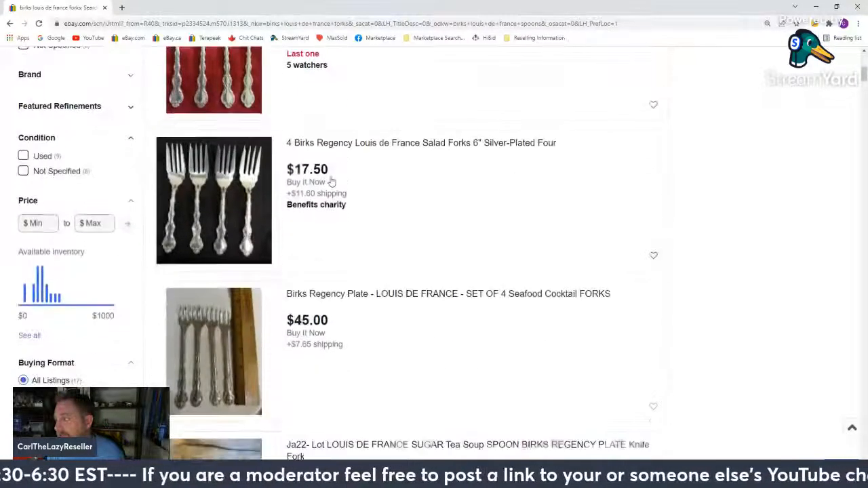
scroll(332, 182, down, 7)
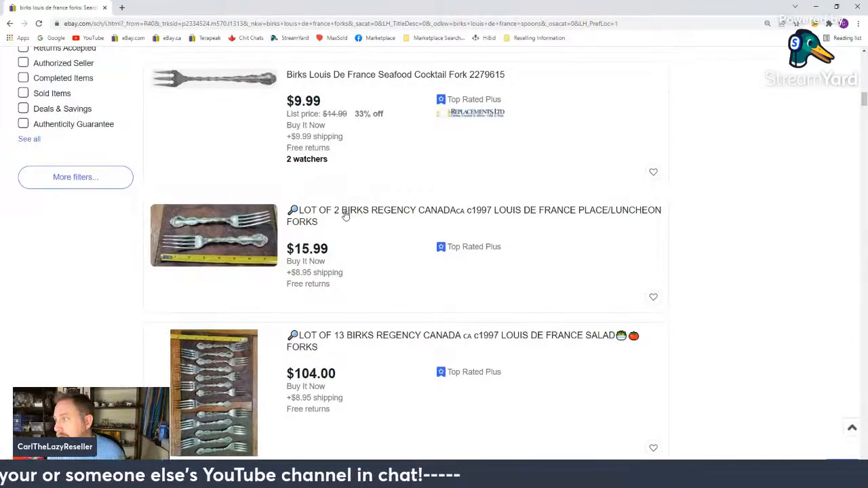
scroll(345, 215, down, 3)
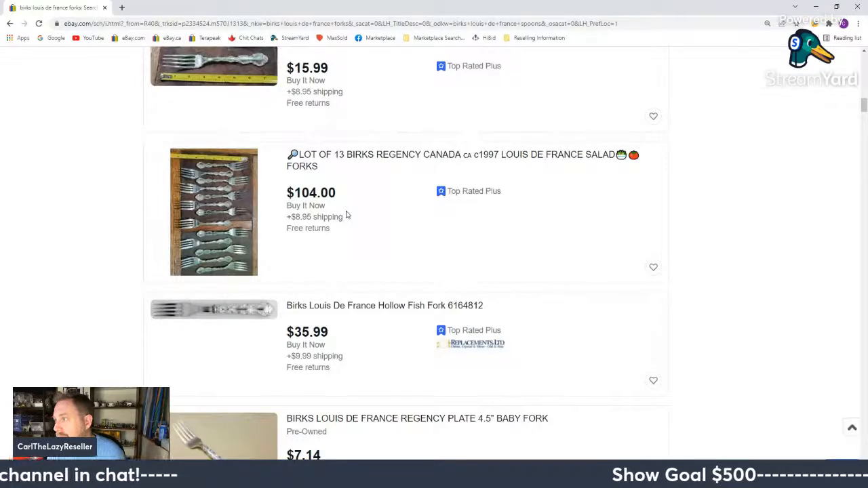
scroll(346, 215, down, 2)
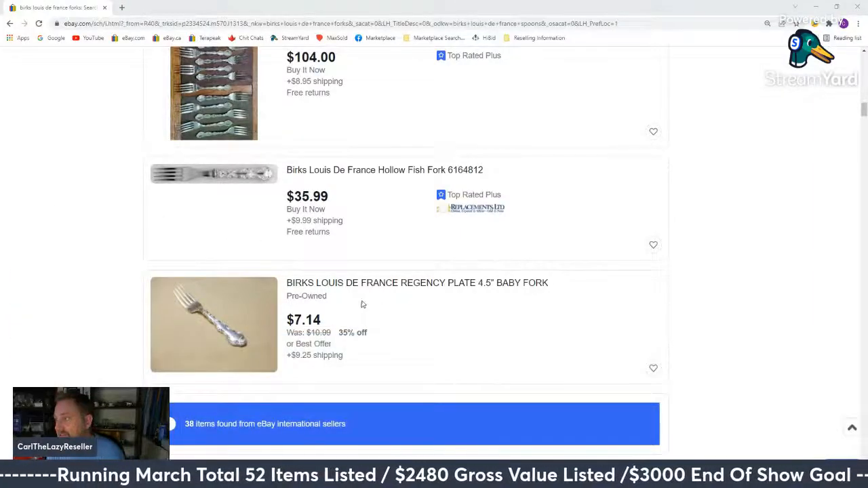
scroll(361, 304, down, 3)
scroll(362, 304, down, 3)
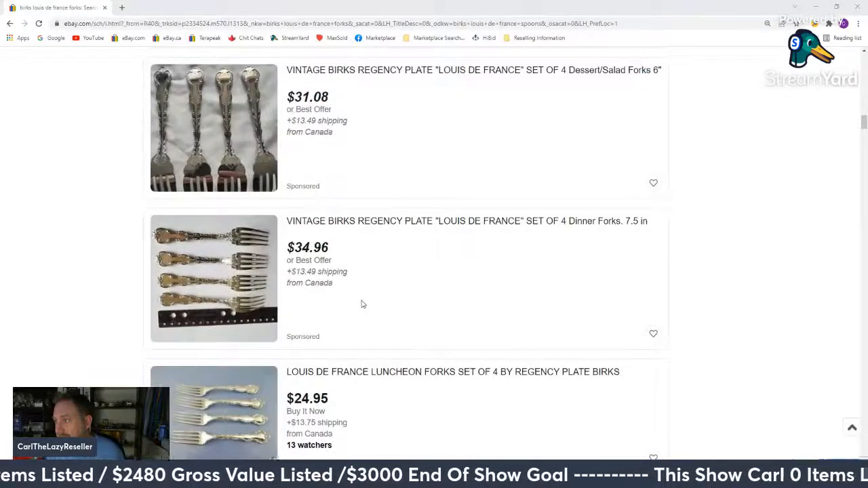
scroll(338, 252, up, 5)
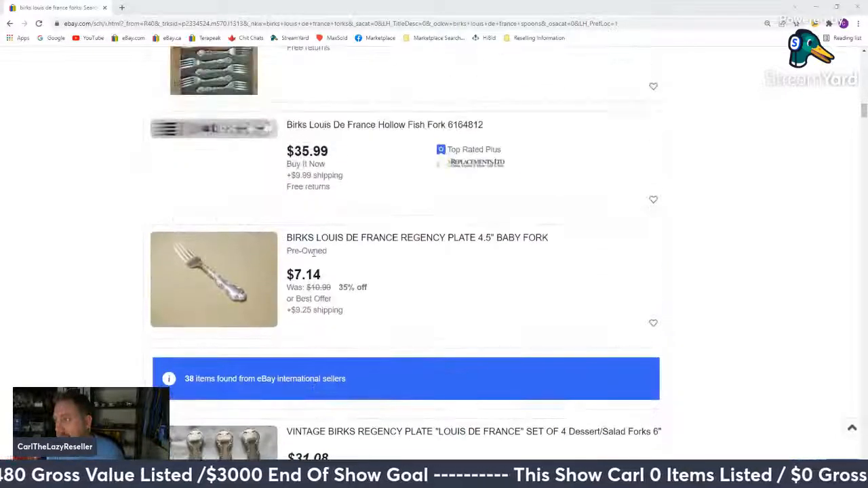
scroll(313, 253, up, 8)
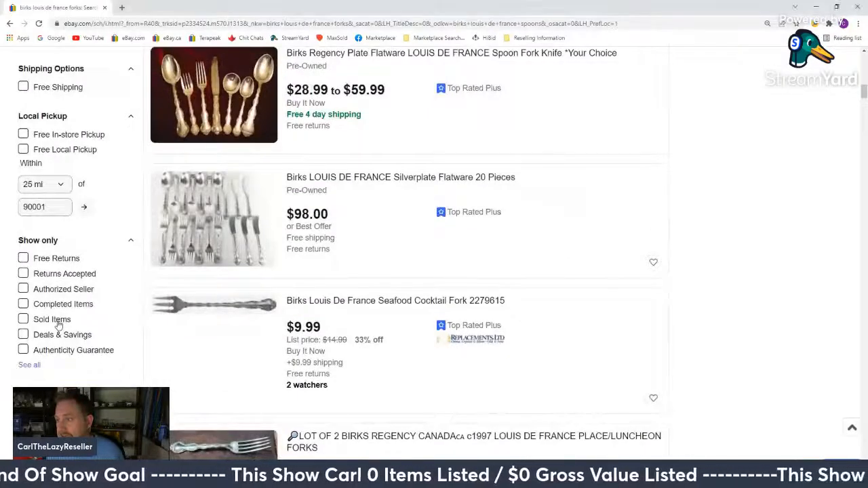
- Restrict the fork results to sold items and start a similar listing from the sold 7" Place Luncheon Fork(s)
click(62, 319)
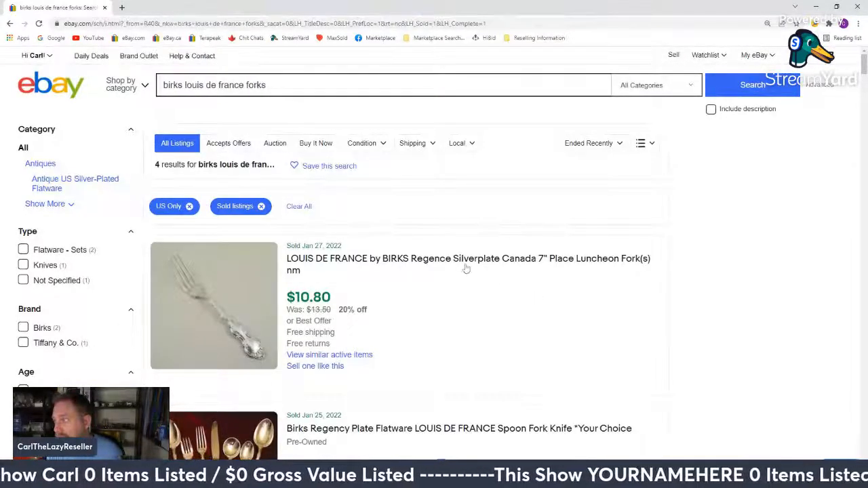
middle_click(313, 372)
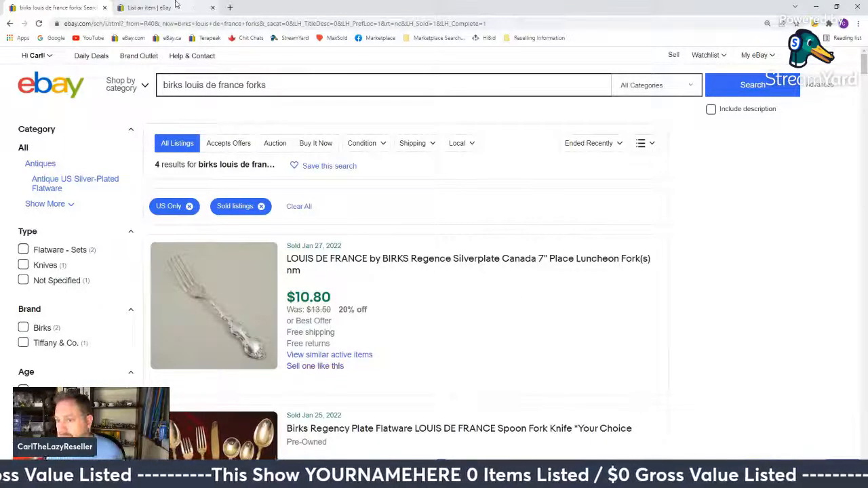
click(175, 5)
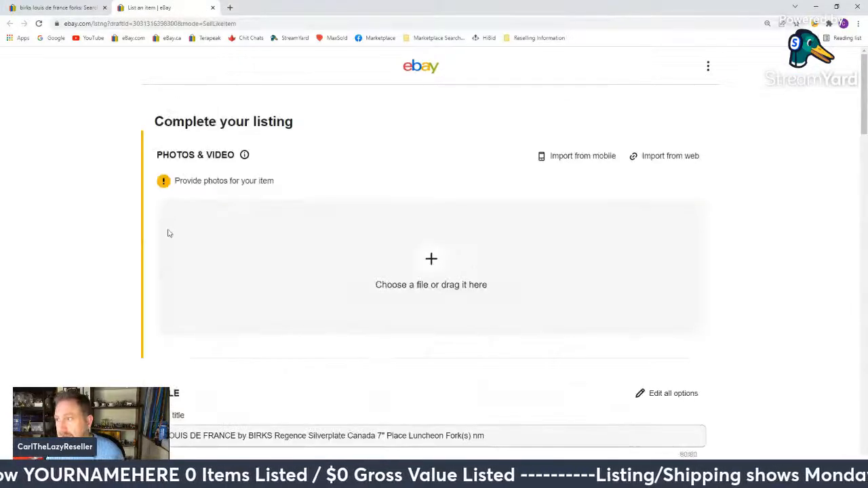
- Upload the four fork photos 20220308_151923.jpg through 20220308_151958.jpg from the To List folder to the listing
click(420, 245)
scroll(572, 233, down, 10)
scroll(552, 233, down, 15)
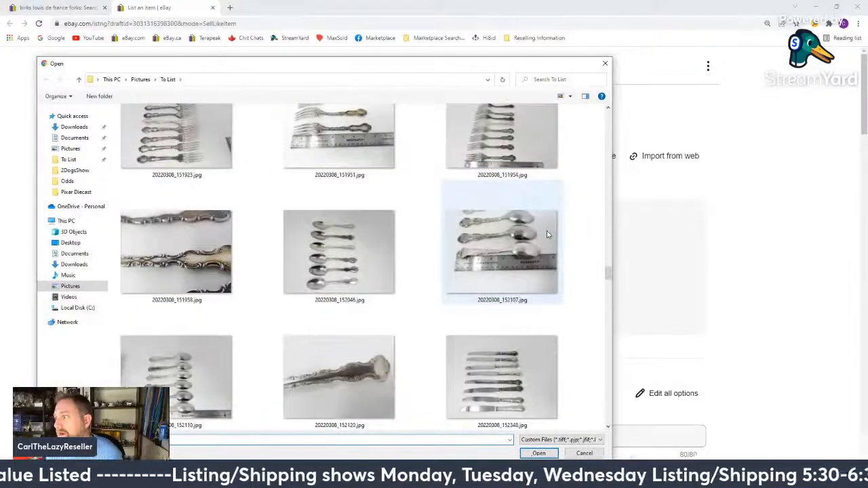
scroll(548, 234, down, 5)
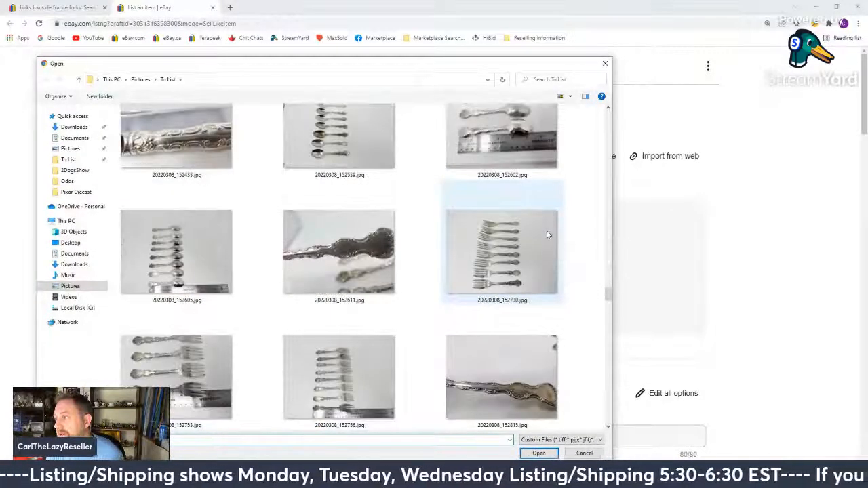
scroll(417, 267, down, 5)
scroll(417, 268, up, 2)
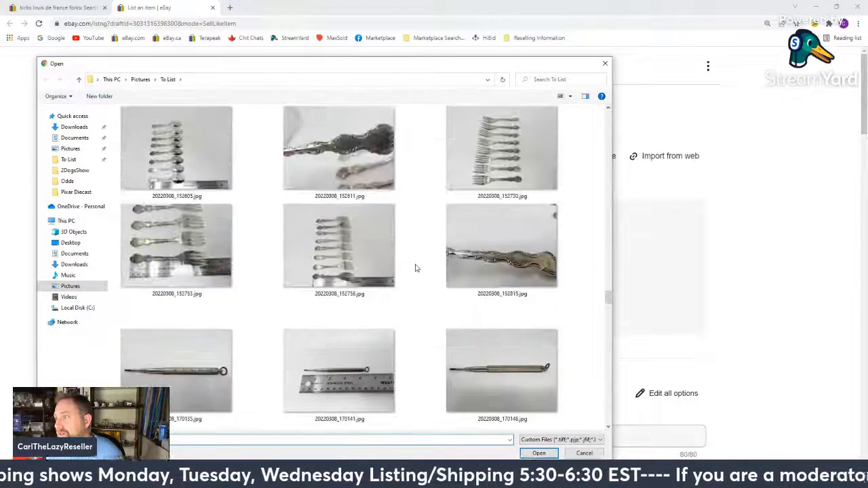
scroll(417, 268, up, 4)
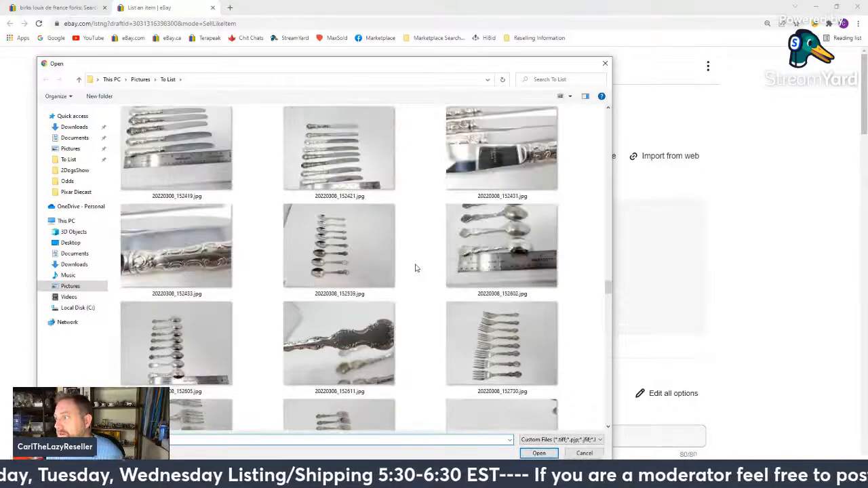
scroll(416, 268, up, 3)
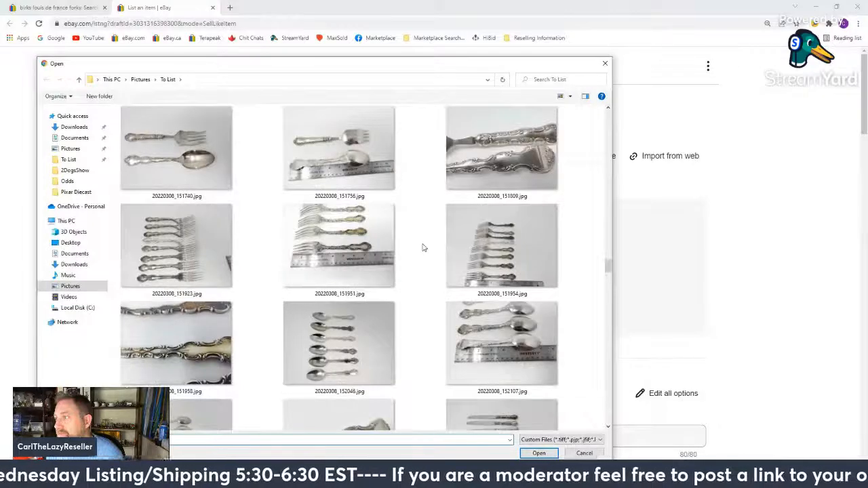
click(189, 255)
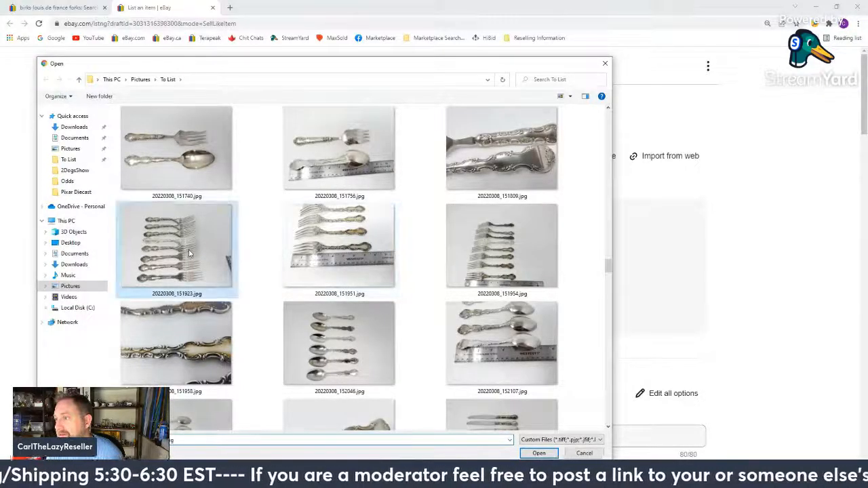
shift+click(207, 338)
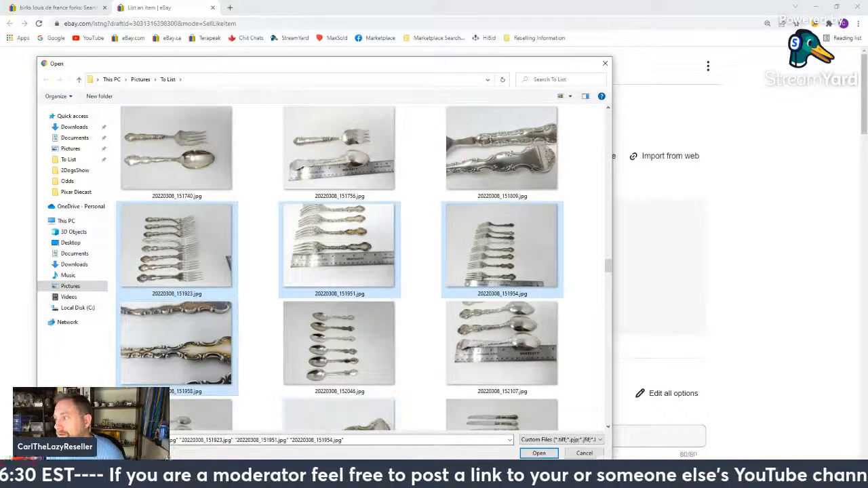
click(539, 454)
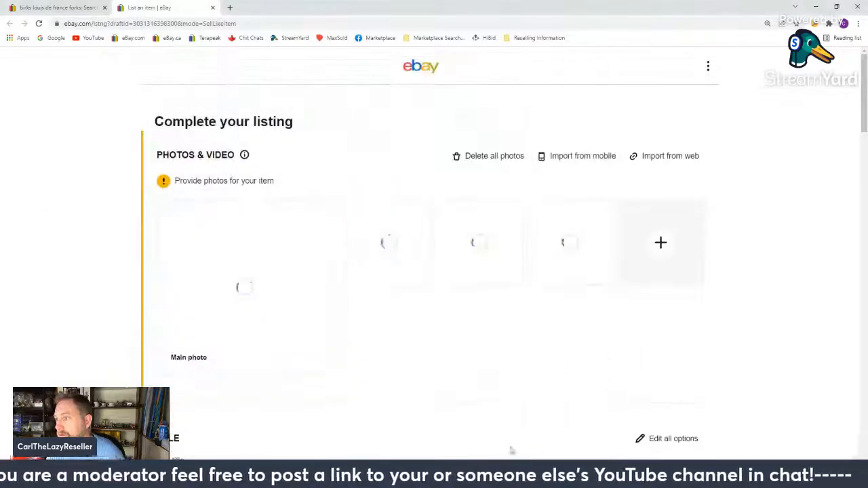
- Change the item title to "8 LOUIS DE FRANCE by BIRKS Regence Silverplate Canada 7" Place Luncheon Fork" and set the custom label to E32
scroll(298, 348, down, 2)
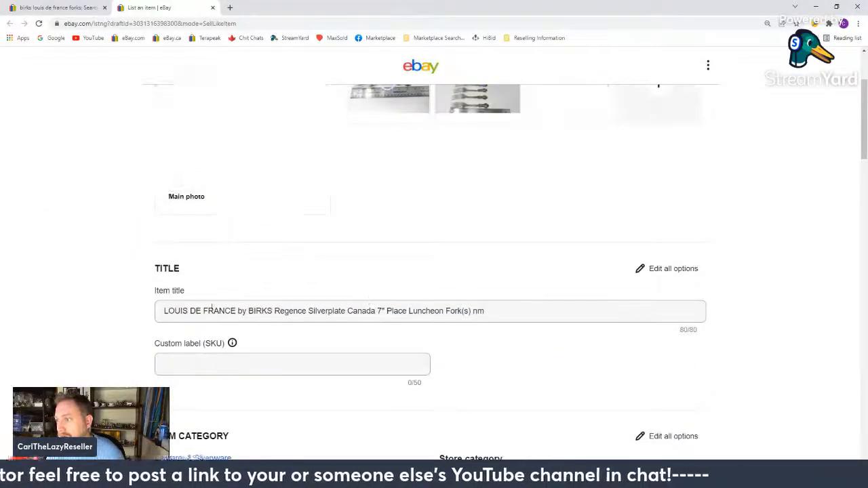
click(160, 311)
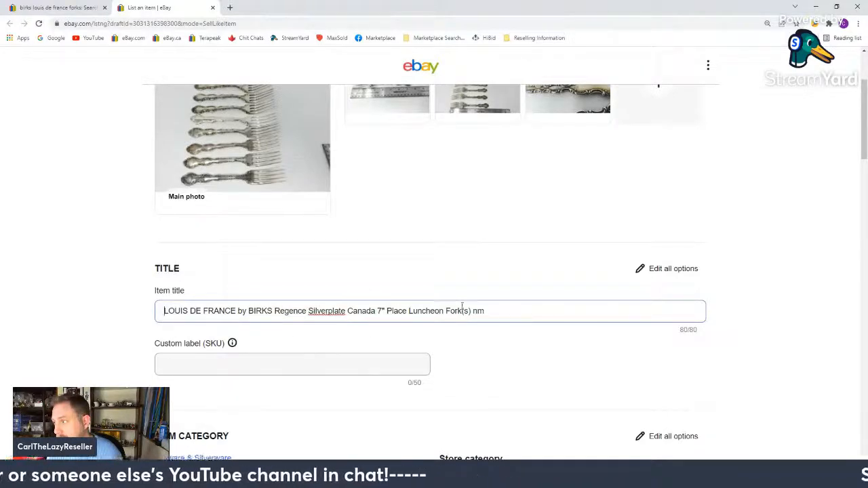
drag(463, 311, 515, 310)
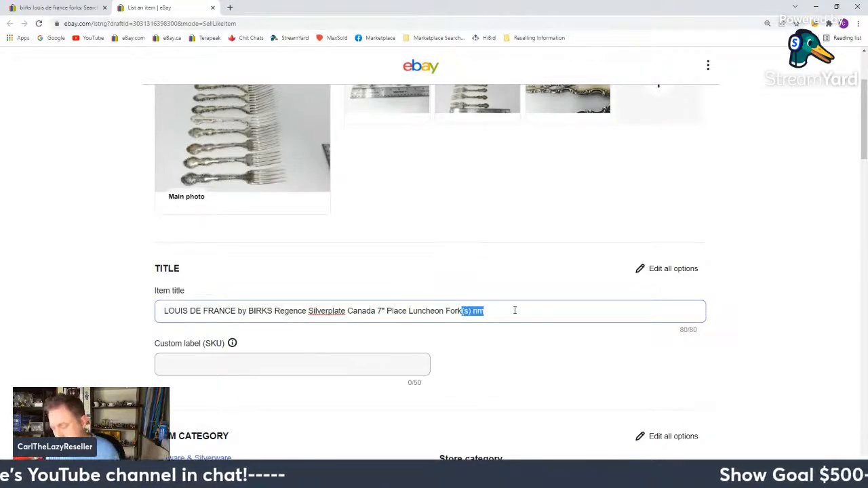
key(BackSpace)
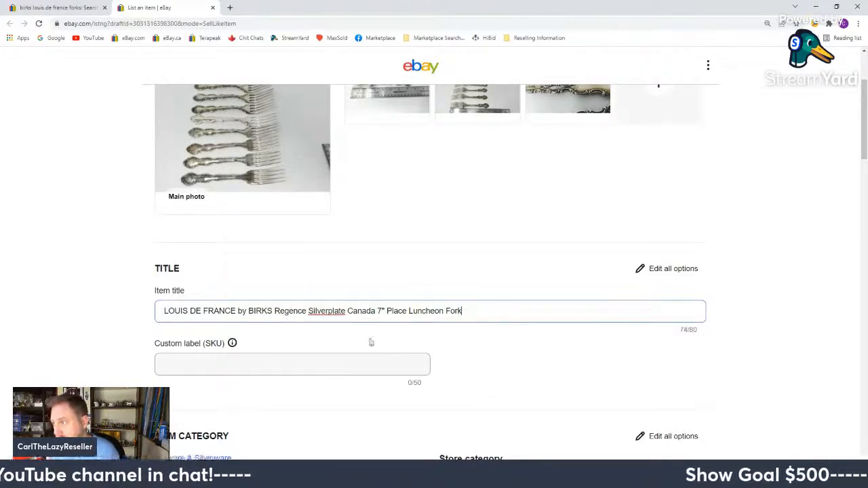
click(166, 311)
text(8)
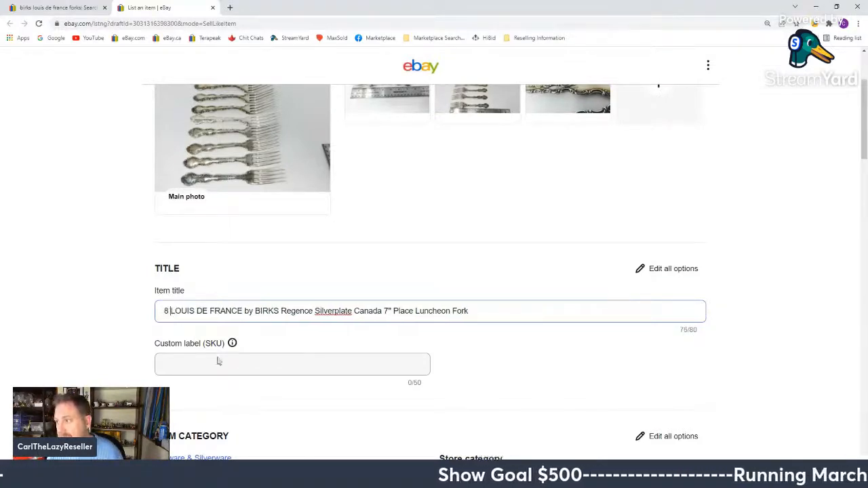
click(211, 372)
text(E32)
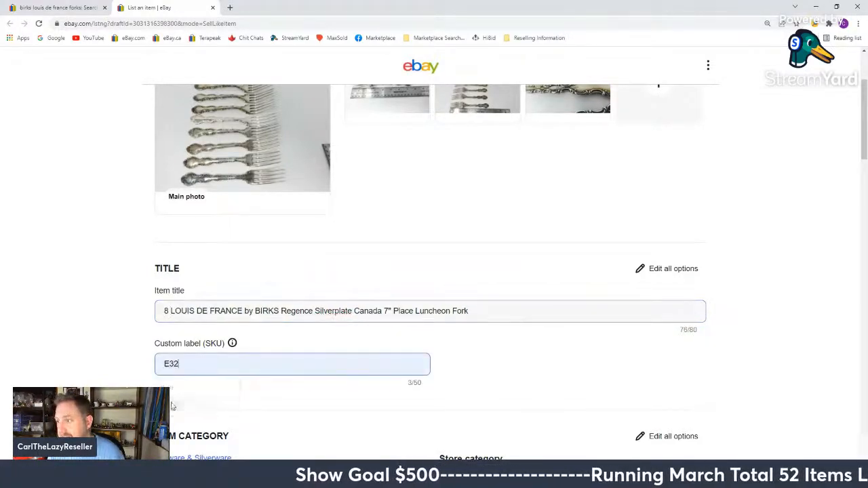
- Clear the Age value from the fork listing's item specifics
scroll(121, 340, down, 4)
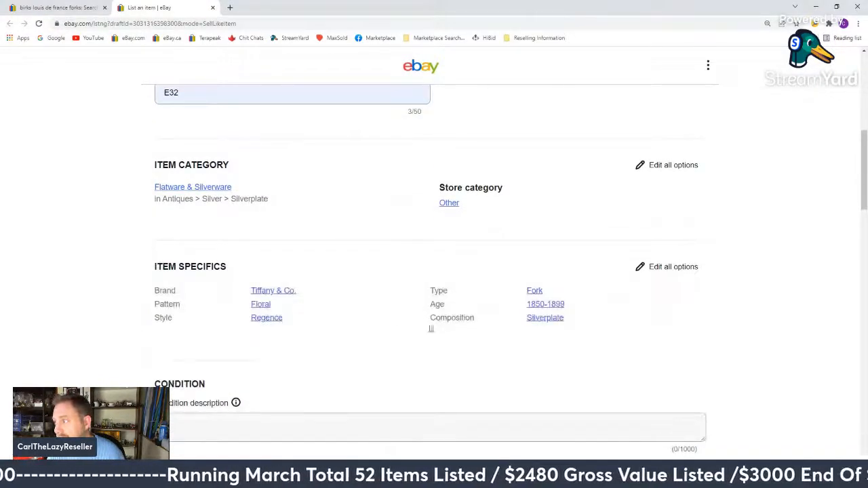
click(551, 306)
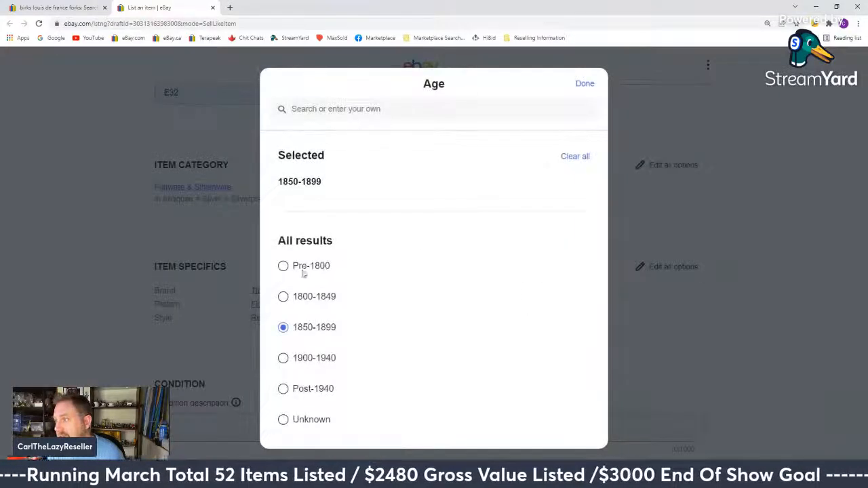
click(571, 158)
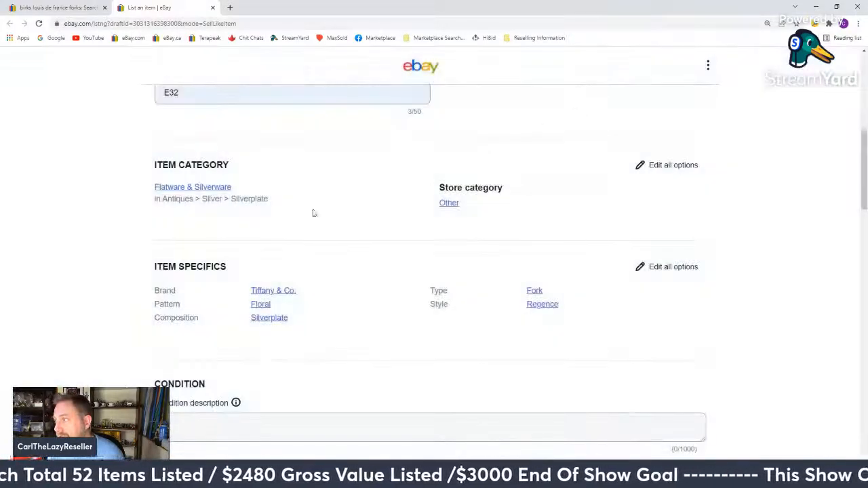
- Enter the condition description "Good used condition. Might have tarnish. Will have signs and marks from use."
click(189, 440)
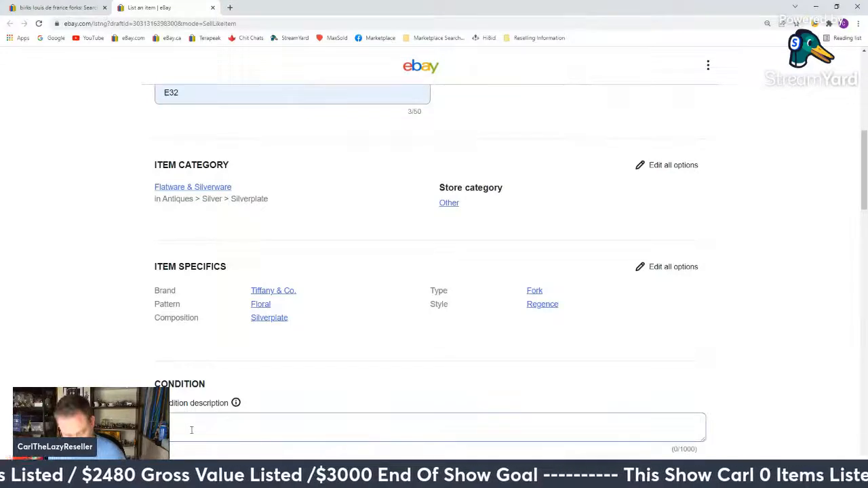
text(Good used condition. Might have tarnish. Will have signs and marks from use.)
scroll(54, 320, down, 5)
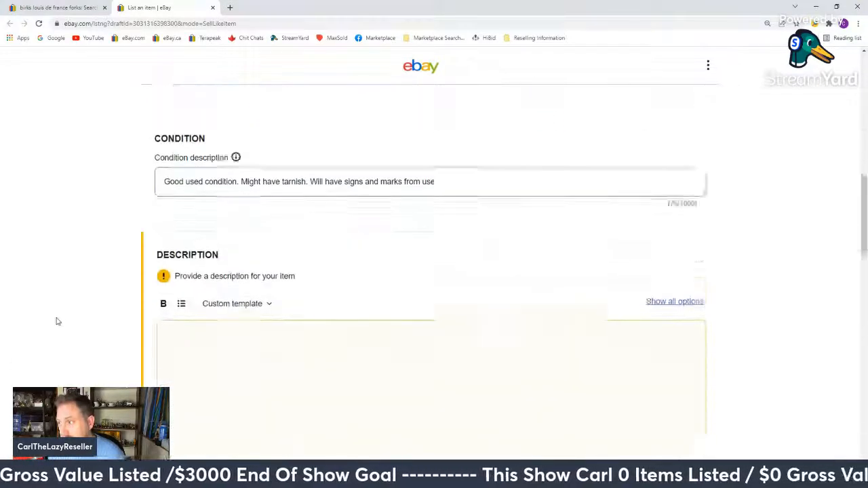
- Enter the item description "Good used condition. Might have tarnish. Will have signs and marks from use." and insert the Combined Only template below it
click(299, 252)
text(Good used condition. Might have tarnish. Will have signs and marks from use.)
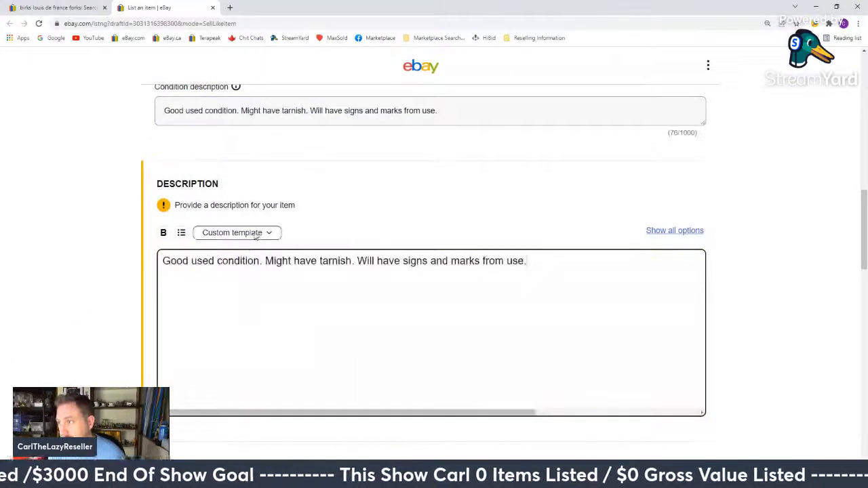
click(232, 233)
mouse_move(238, 391)
mouse_move(234, 414)
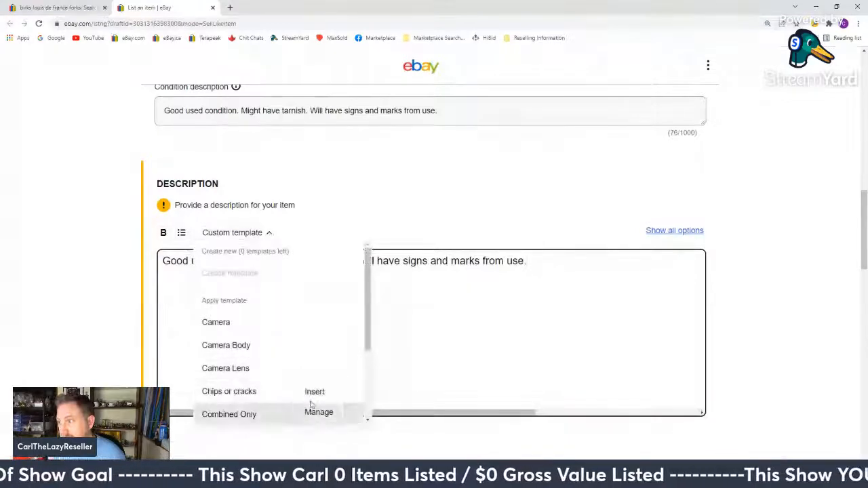
click(316, 393)
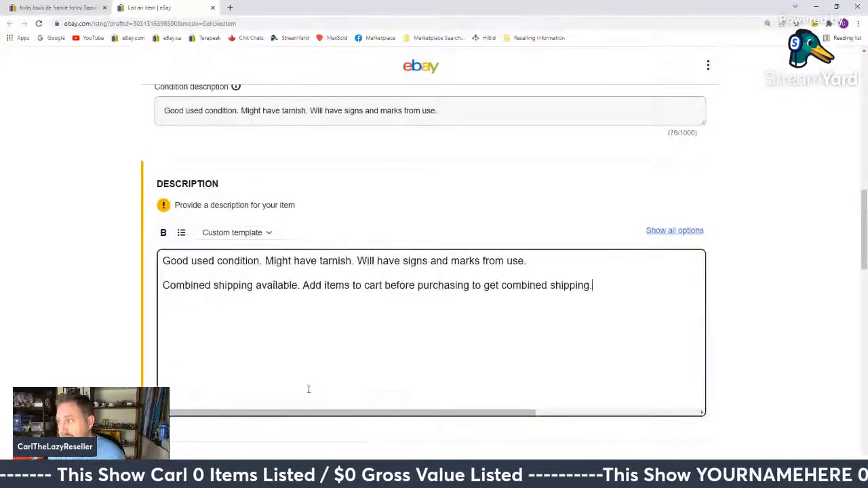
- Set the fork listing's Buy It Now price to $69.99
scroll(123, 303, down, 1)
scroll(123, 303, down, 4)
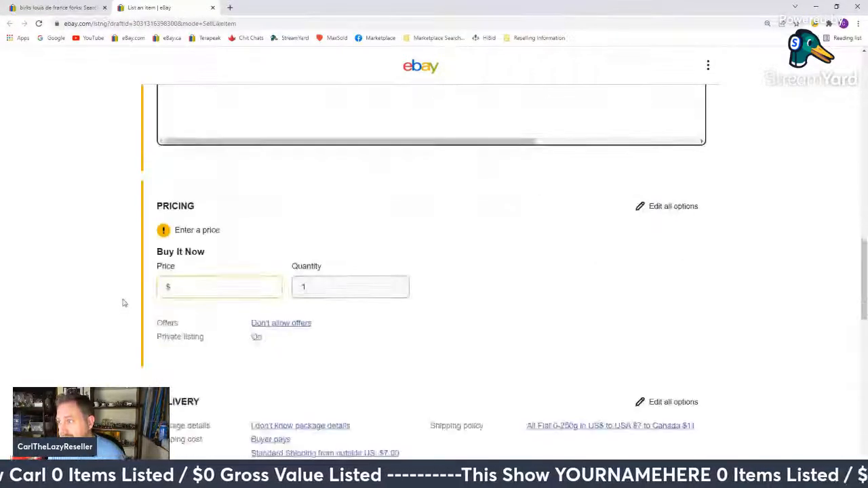
click(188, 287)
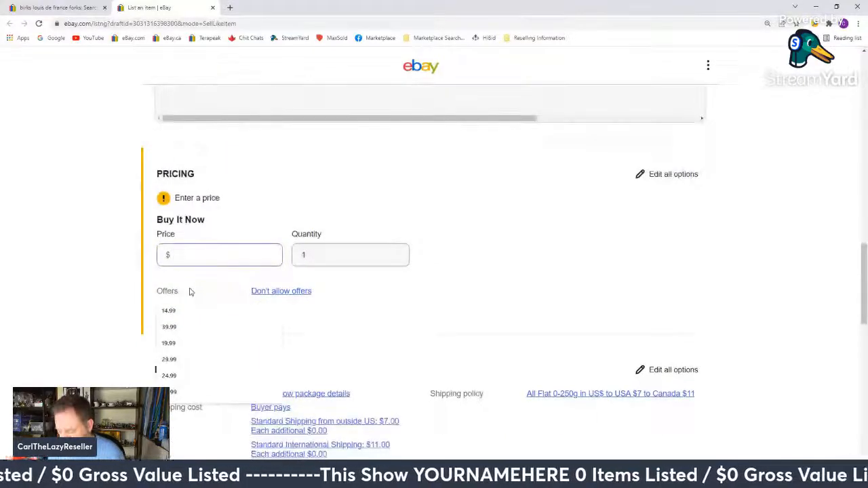
text(69.99)
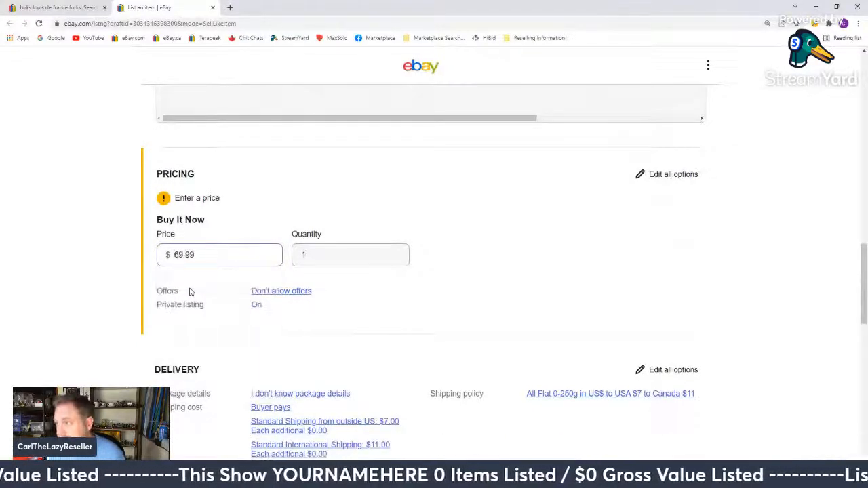
- Publish the luncheon fork listing and return to the active listings
scroll(129, 288, down, 6)
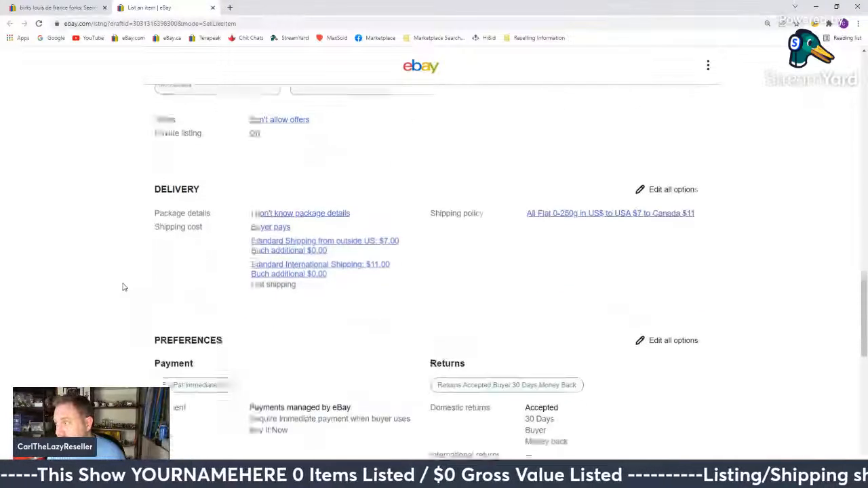
scroll(127, 287, down, 4)
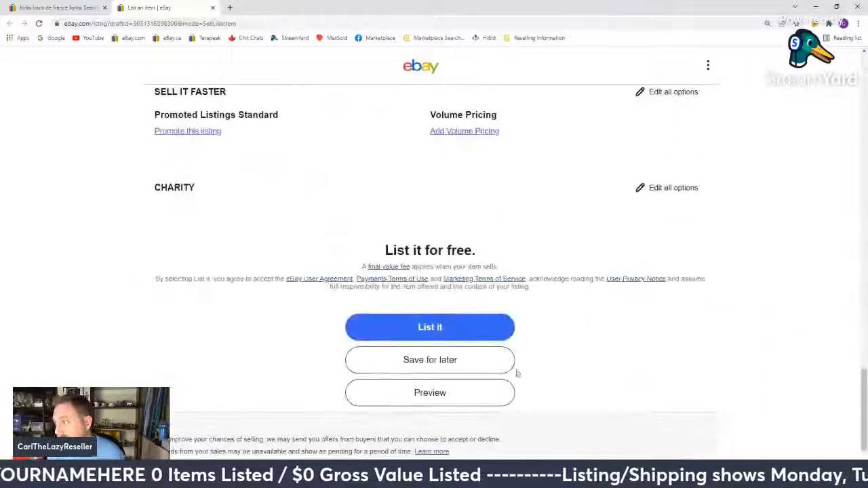
click(454, 331)
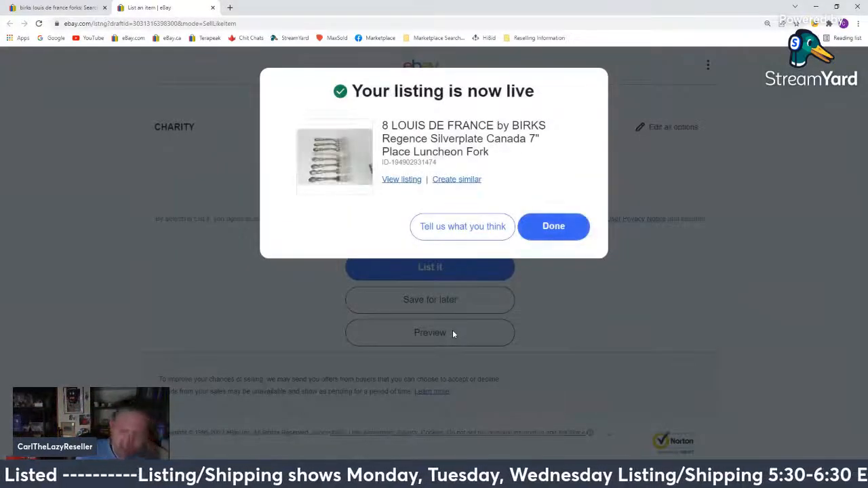
click(540, 235)
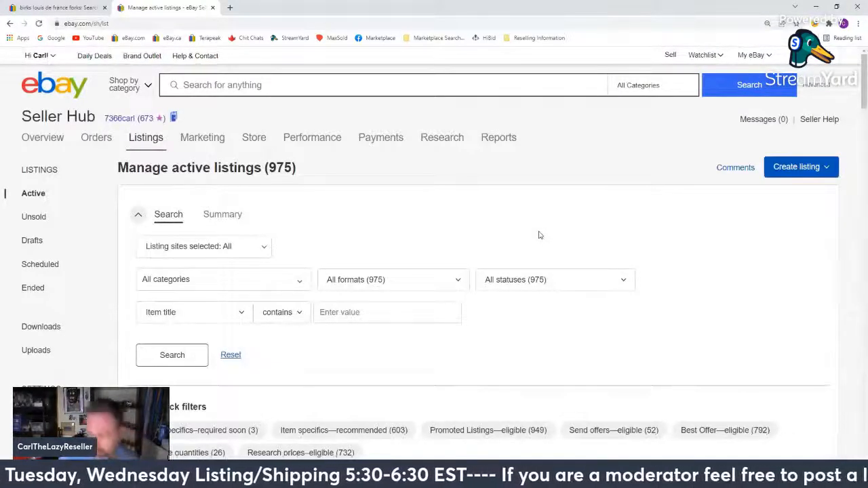
- Open the soup spoon, salad fork, knife and cold meat serving fork listings for editing, each in its own tab
scroll(541, 234, down, 6)
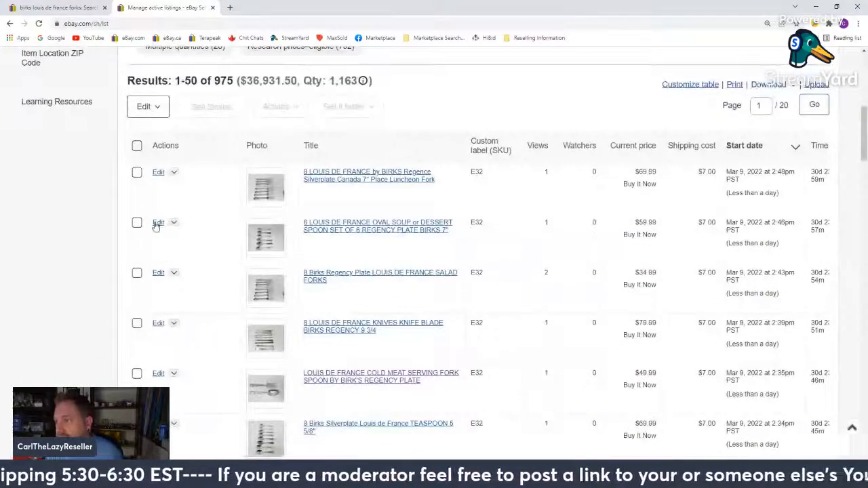
middle_click(158, 224)
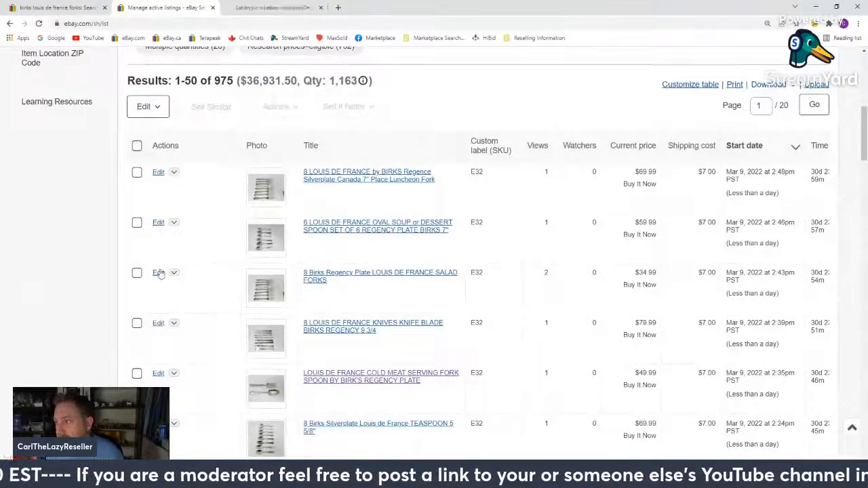
middle_click(158, 273)
middle_click(158, 323)
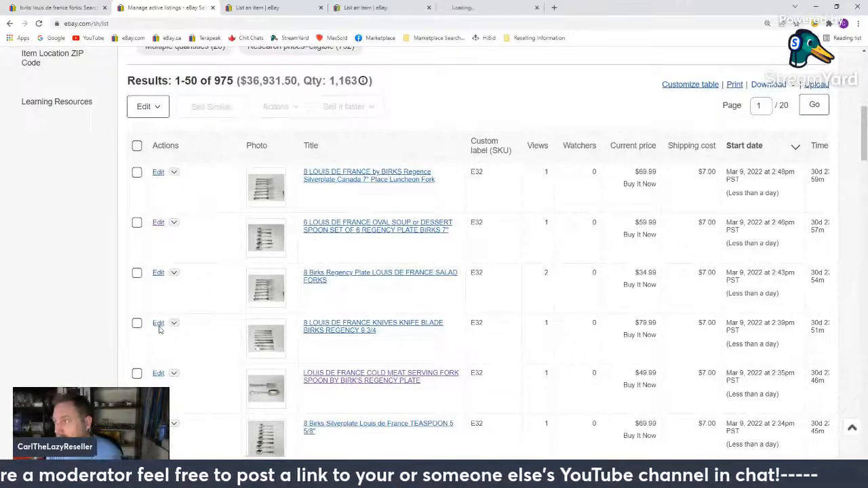
middle_click(158, 374)
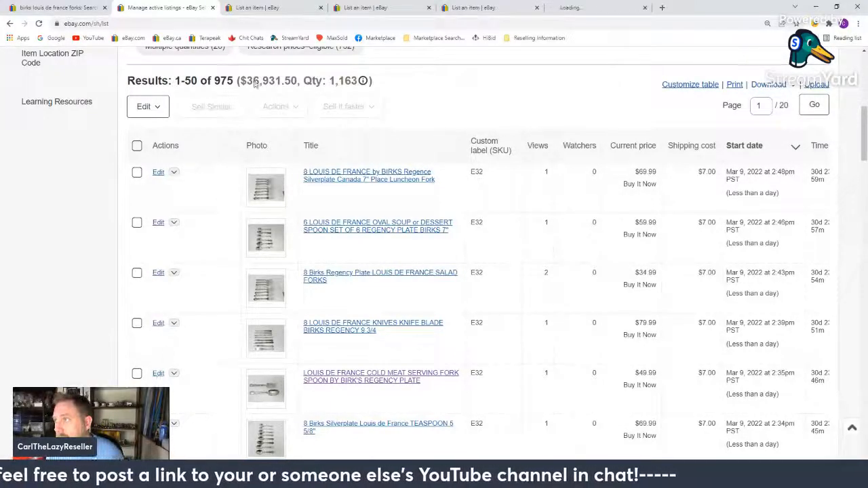
- Check the item specifics of the soup spoon, salad fork and knife listings for an Age value, closing each one after checking
click(261, 7)
scroll(386, 258, down, 6)
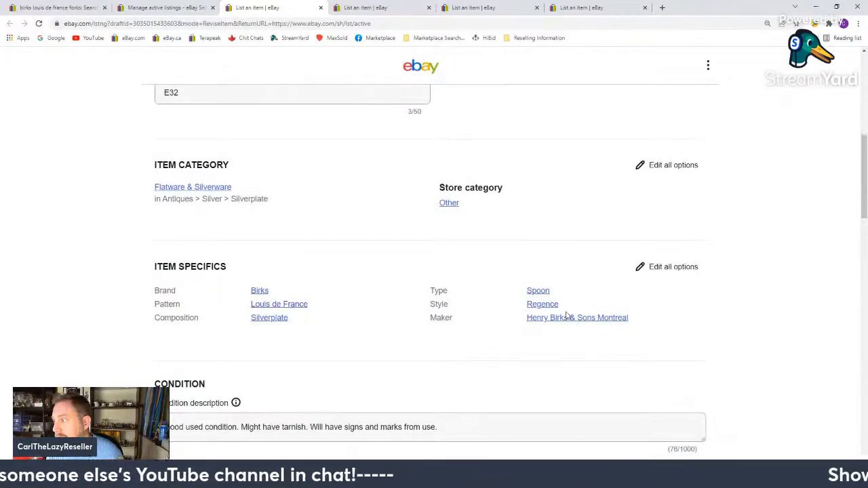
middle_click(291, 5)
scroll(396, 232, down, 6)
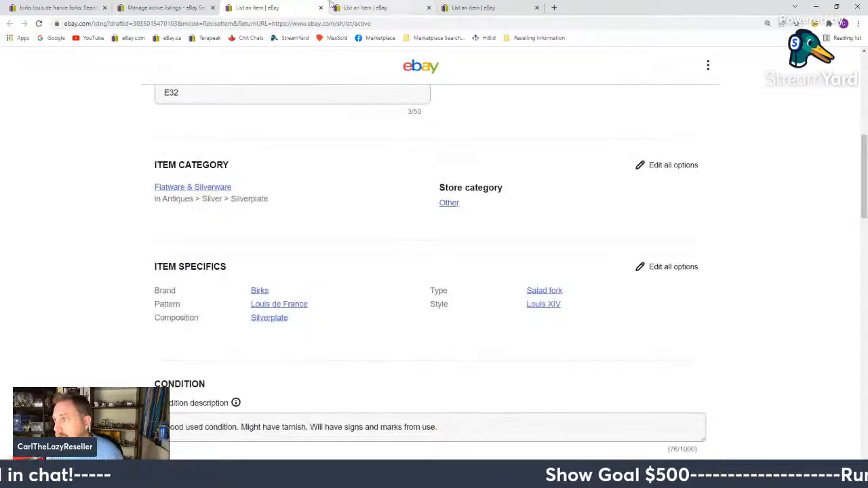
middle_click(289, 6)
scroll(416, 196, down, 5)
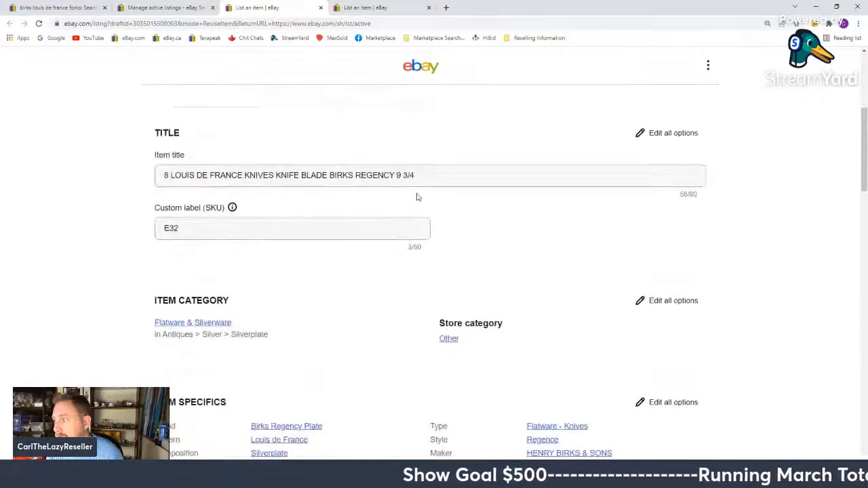
scroll(416, 275, down, 2)
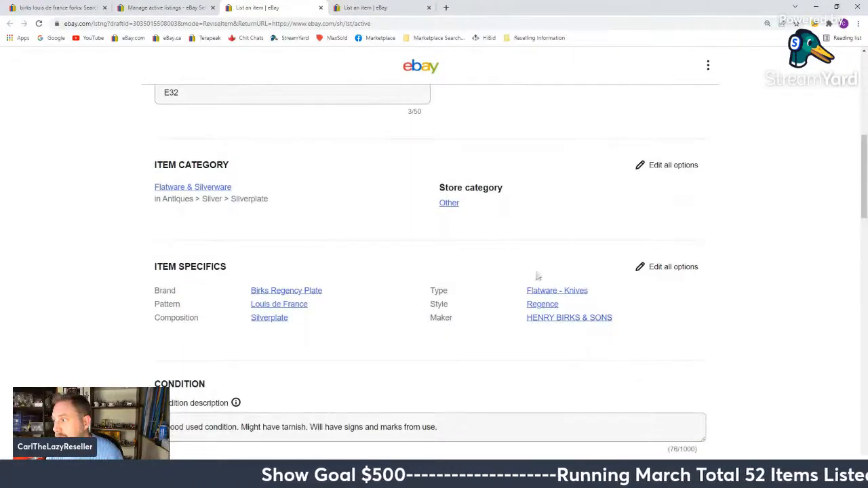
middle_click(279, 6)
- Clear the Age value from the cold meat serving fork and spoon listing's item specifics
scroll(275, 306, down, 5)
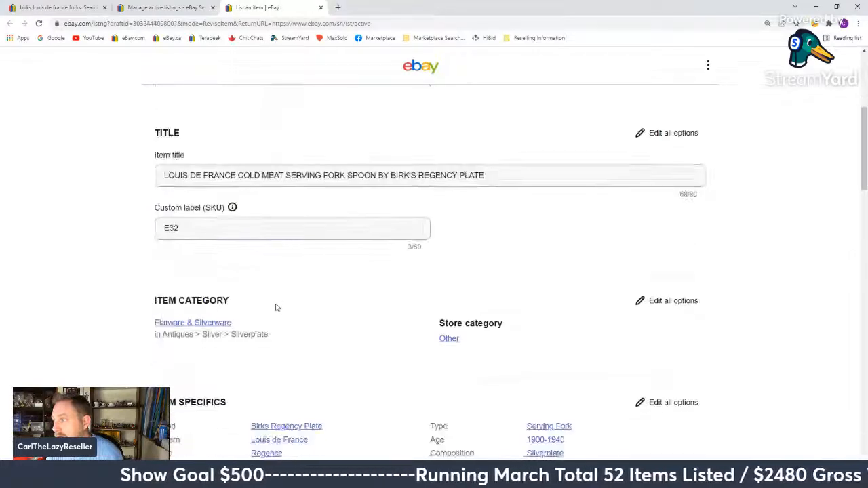
click(555, 350)
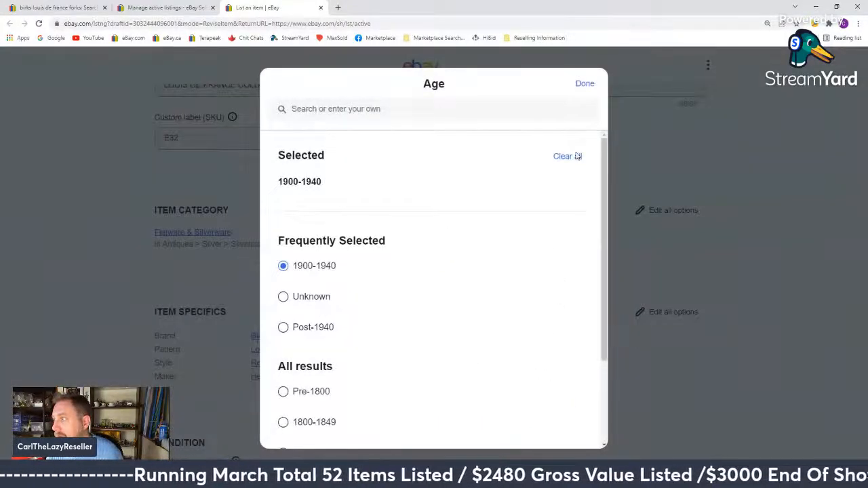
click(585, 83)
- Submit the revision of the cold meat serving fork and spoon listing and close both active listings tabs
scroll(614, 108, up, 3)
scroll(631, 127, up, 3)
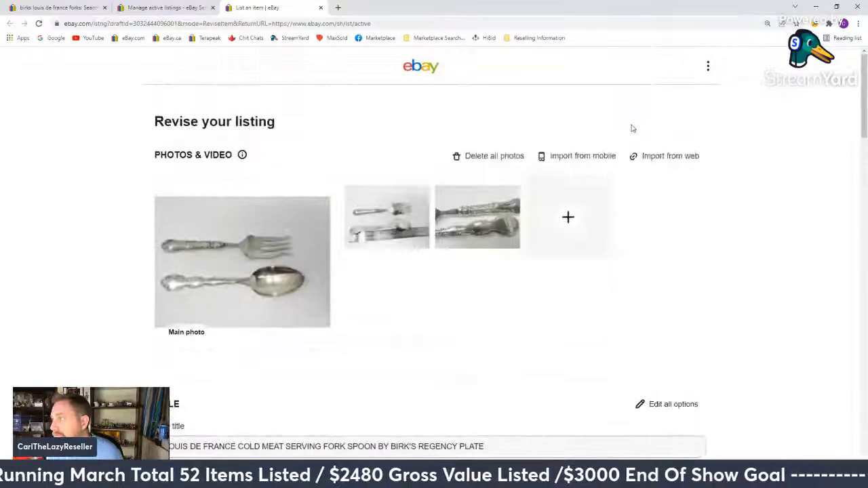
scroll(866, 126, down, 1)
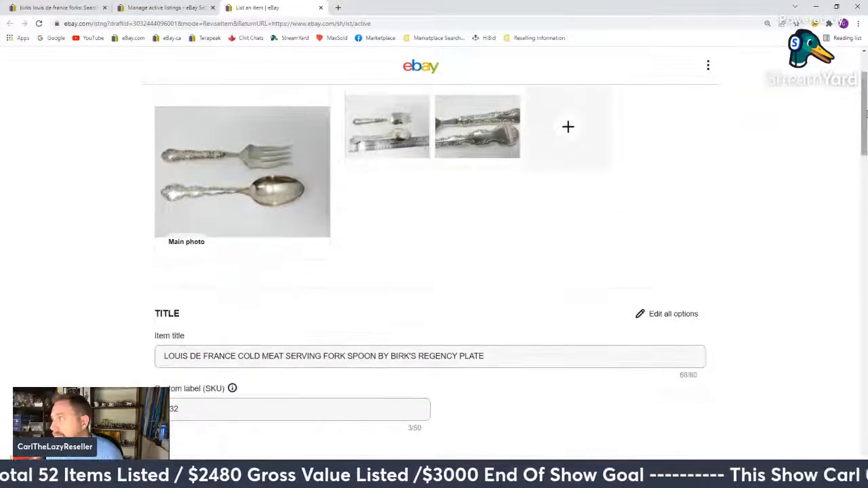
drag(865, 112, 758, 386)
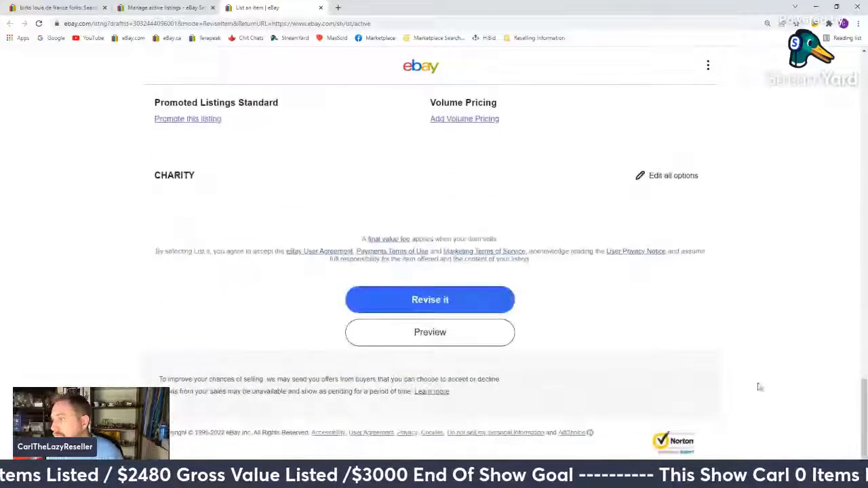
click(446, 299)
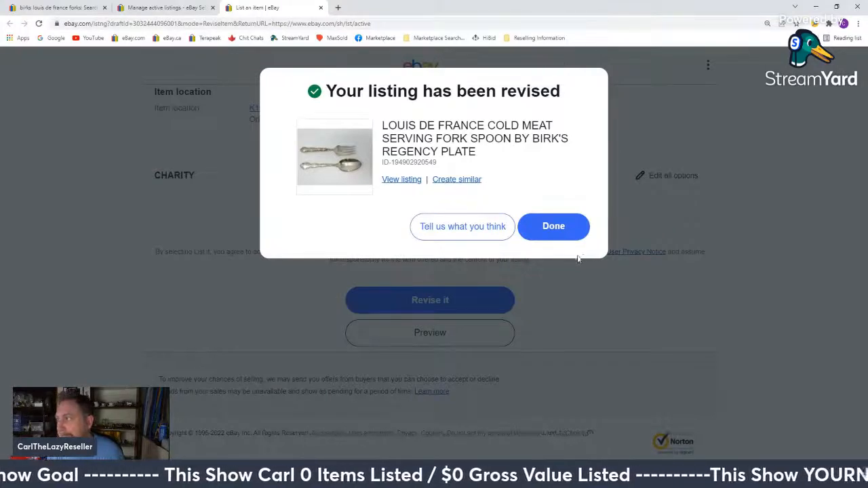
click(562, 228)
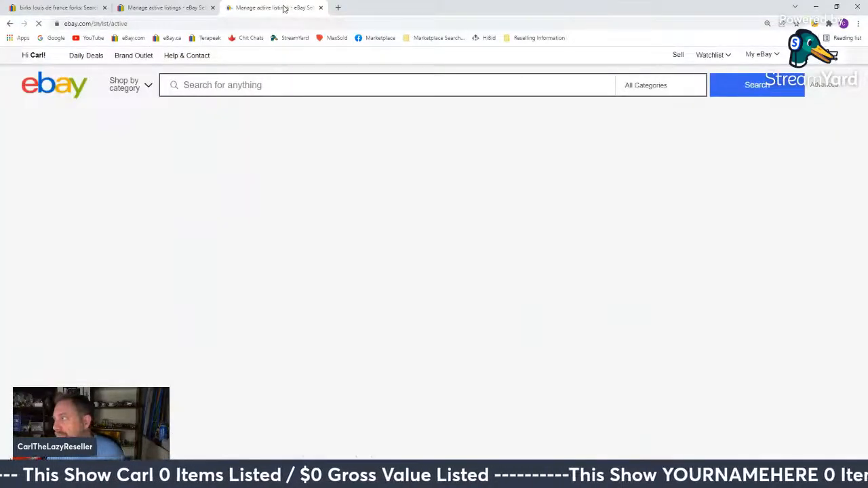
middle_click(277, 3)
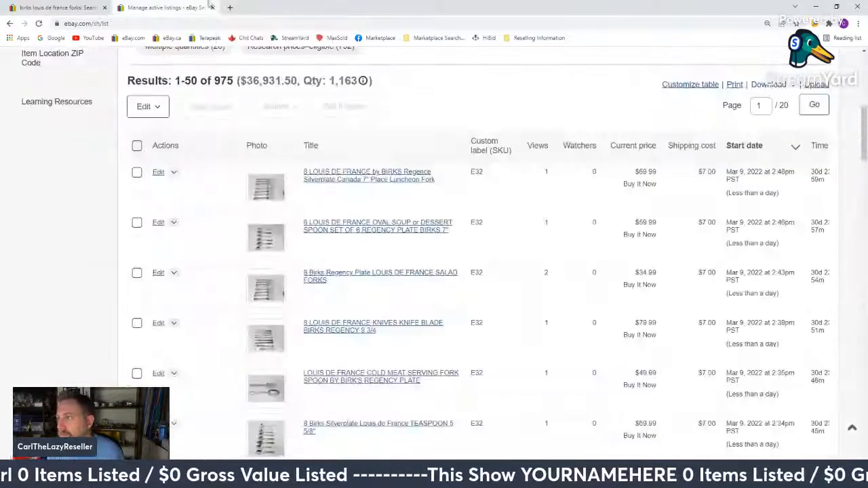
middle_click(186, 3)
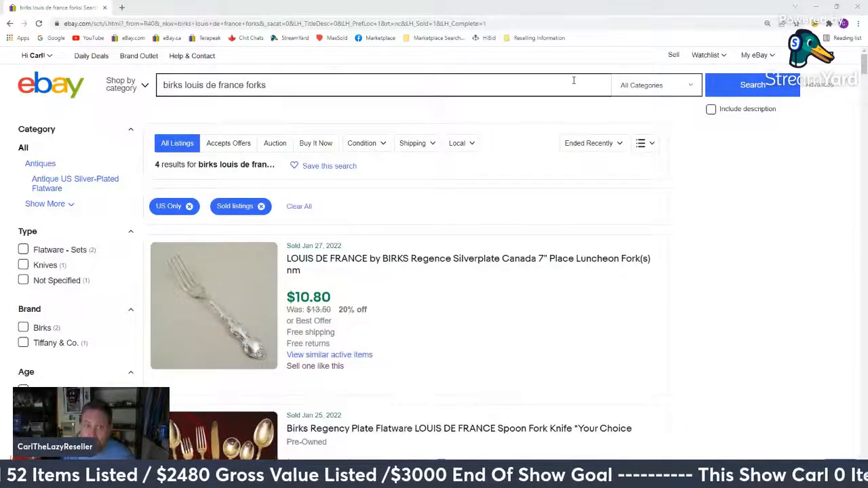
- Open the saved listing drafts in Seller Hub and resume the "8 Birks Silverplate Louis de France TEASPOON 5 5/8"" draft
double_click(247, 85)
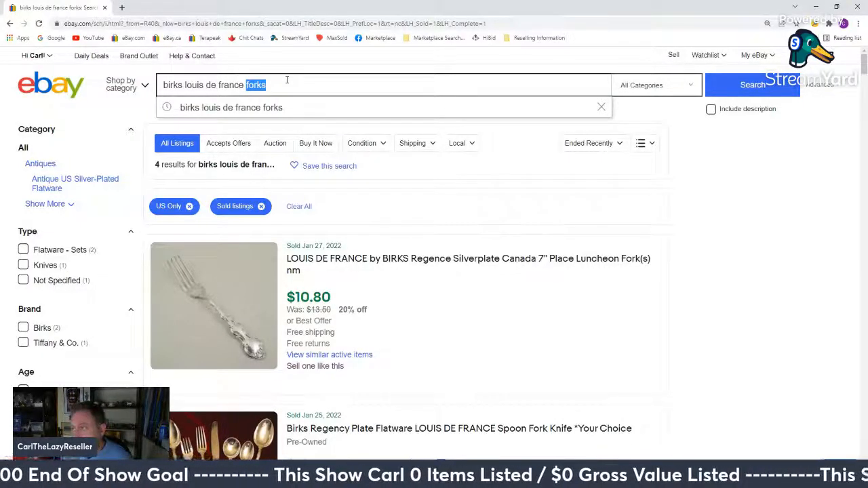
mouse_move(768, 60)
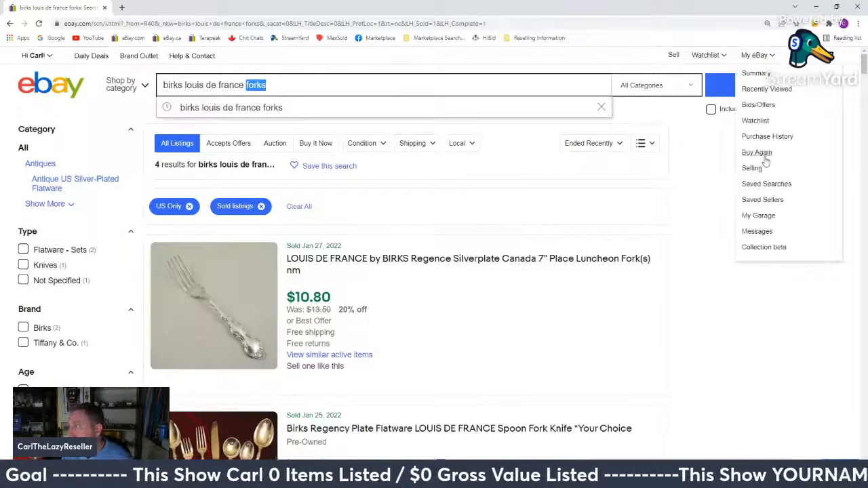
click(762, 169)
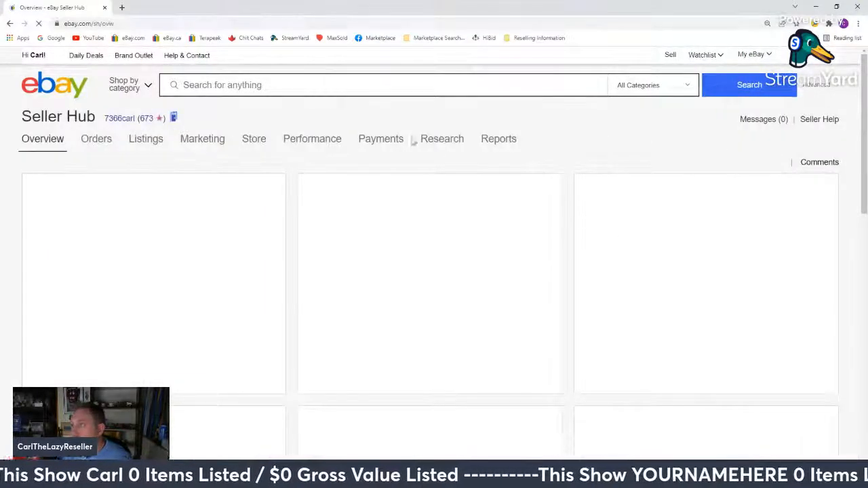
mouse_move(139, 144)
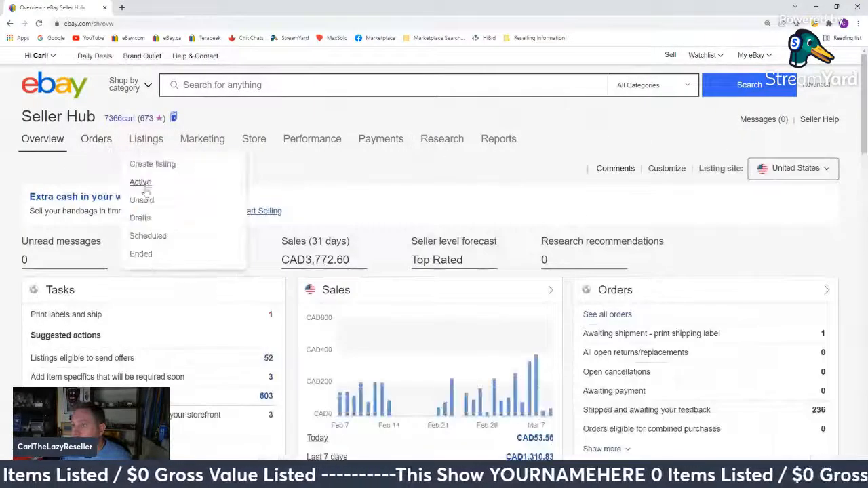
click(143, 218)
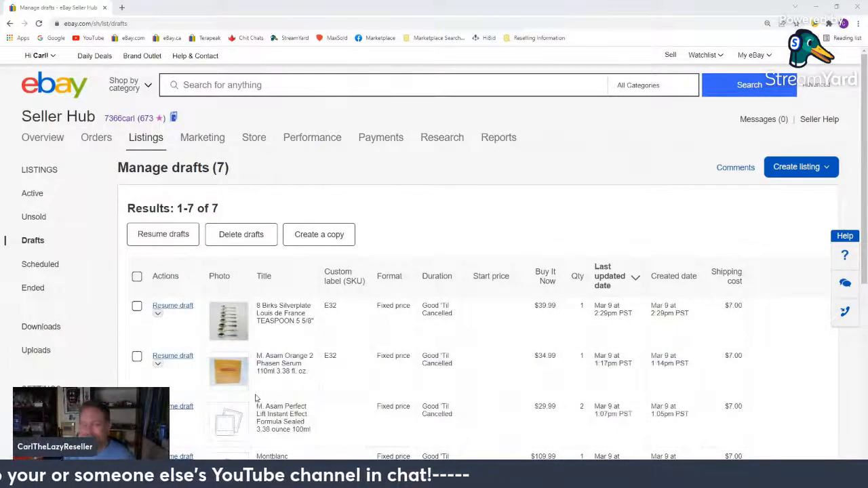
click(177, 307)
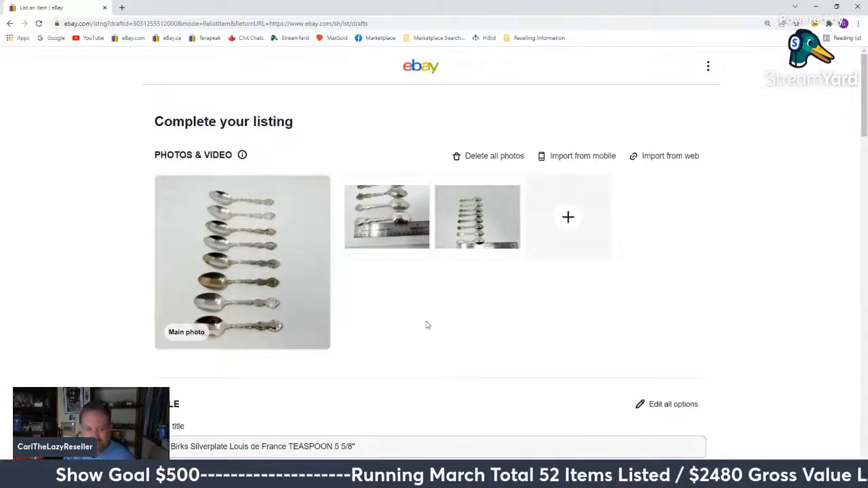
- Review the teaspoon draft's title and item specifics, and open the eBay.com home page in a new tab
scroll(427, 312, down, 2)
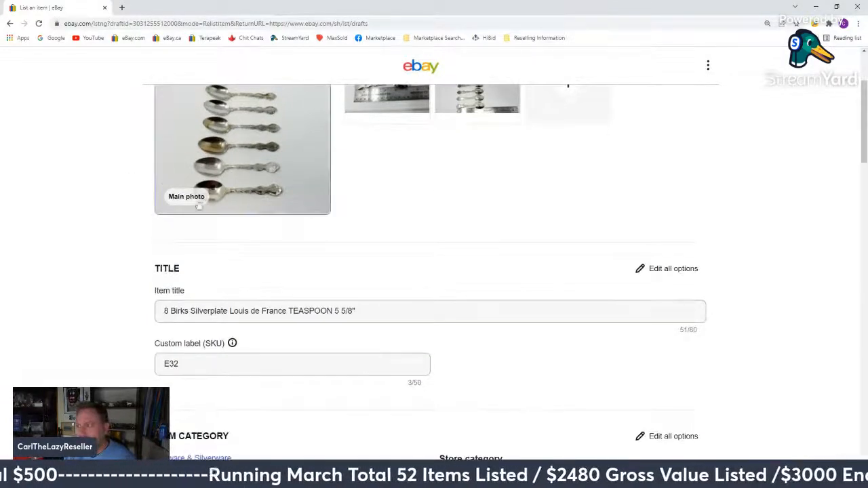
scroll(144, 301, down, 1)
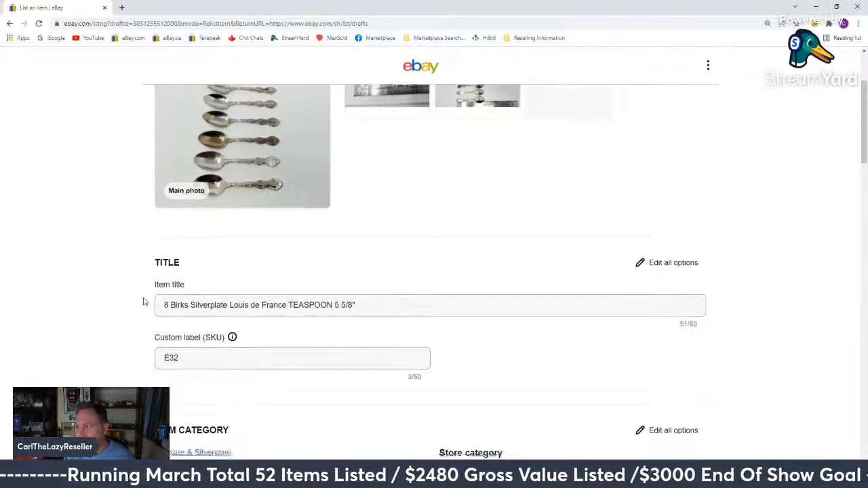
scroll(144, 301, down, 2)
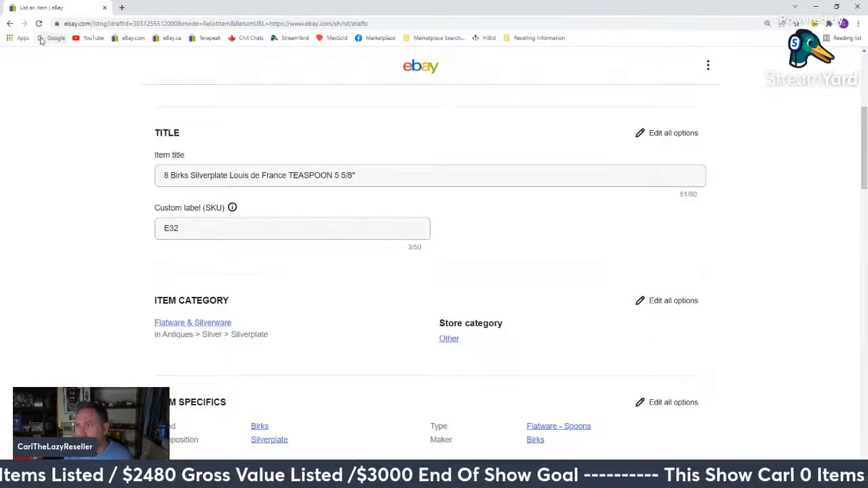
middle_click(132, 37)
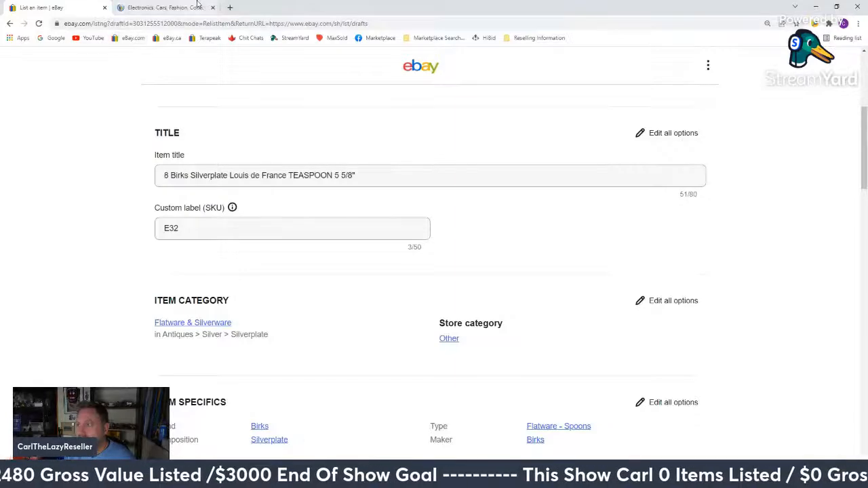
- Search eBay for "birks louis de france spoons" in the second browser tab and review the comparable listings' titles and prices
click(196, 5)
click(233, 84)
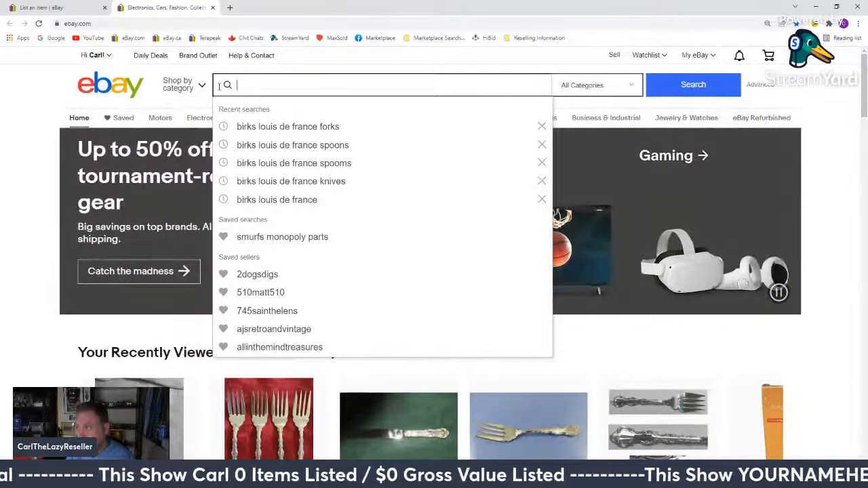
key(Down)
key(Down)
key(Return)
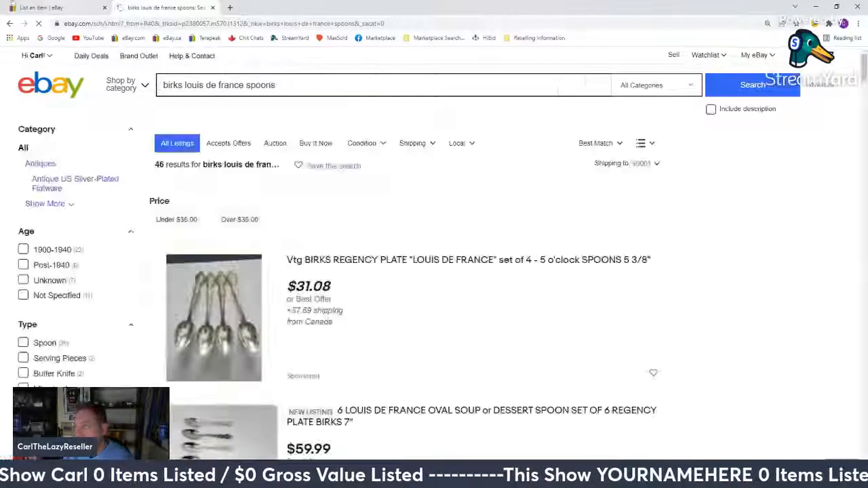
scroll(498, 267, down, 3)
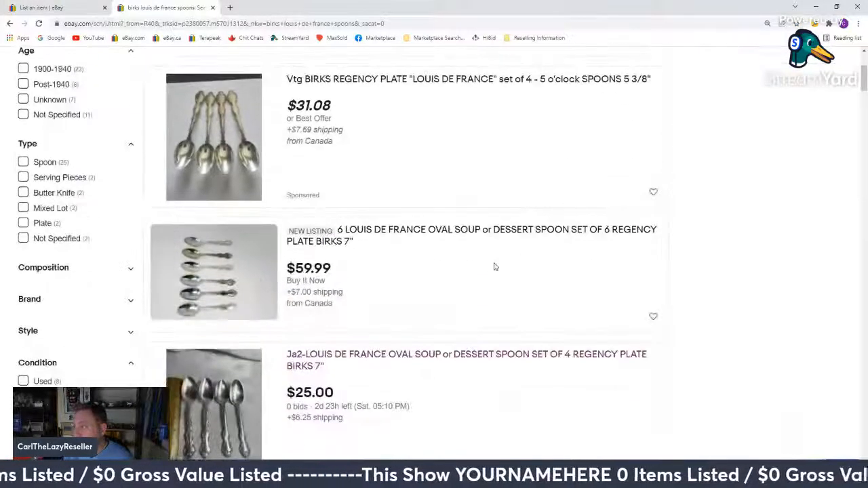
scroll(496, 267, down, 2)
scroll(495, 267, down, 3)
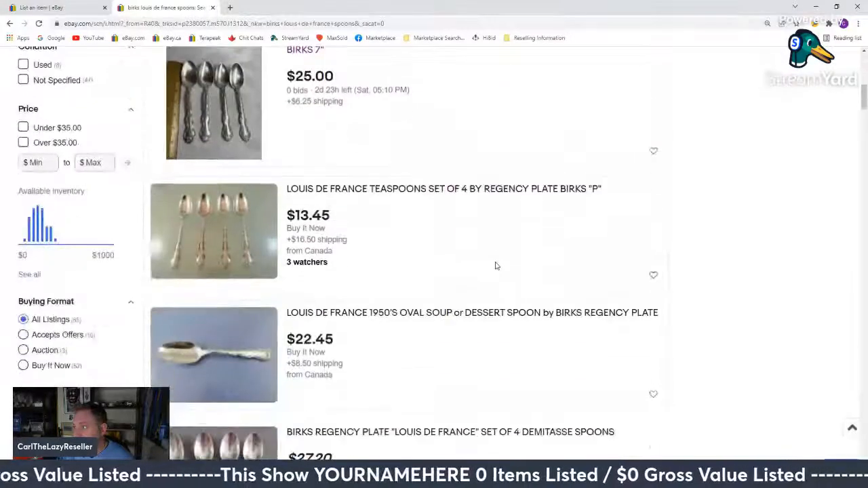
scroll(496, 266, down, 3)
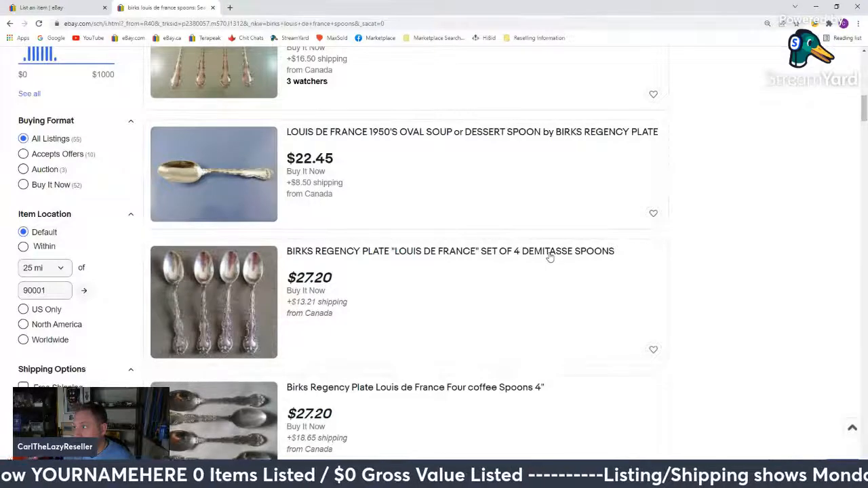
- Return to the teaspoon listing draft and add "demitasse" to the end of the item title
click(74, 8)
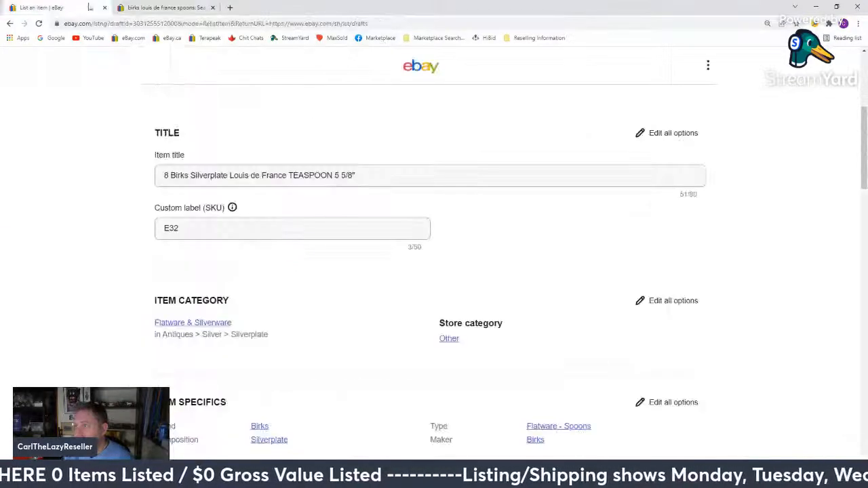
text(demitas)
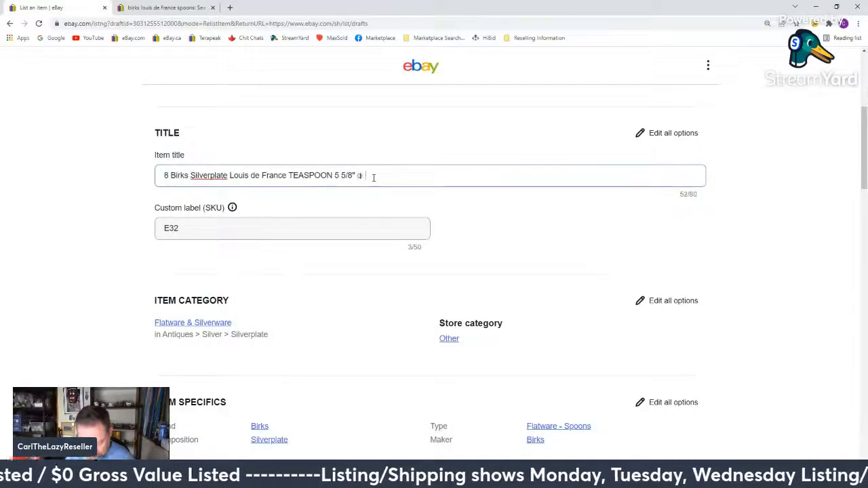
text(set)
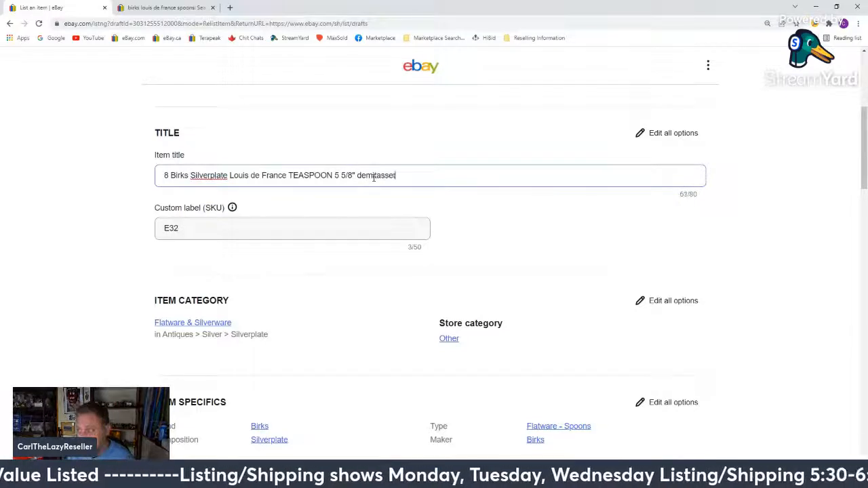
key(BackSpace)
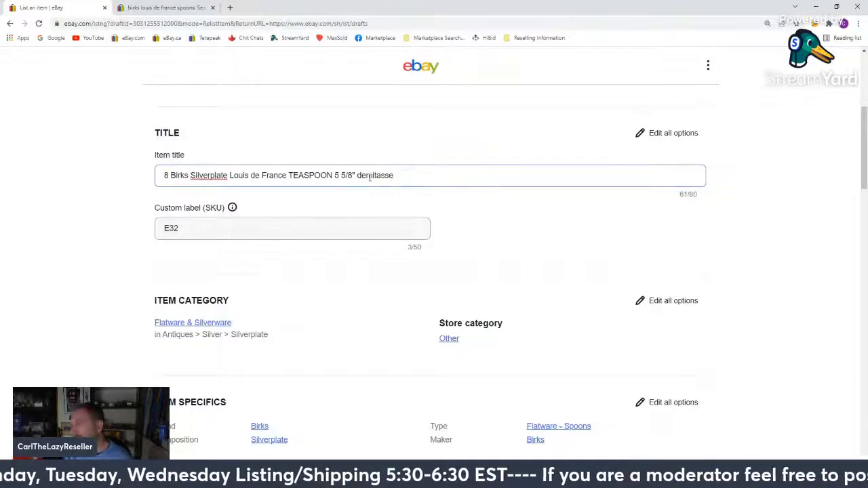
- Set the Buy It Now price of the teaspoon listing to $49.99
scroll(342, 210, down, 1)
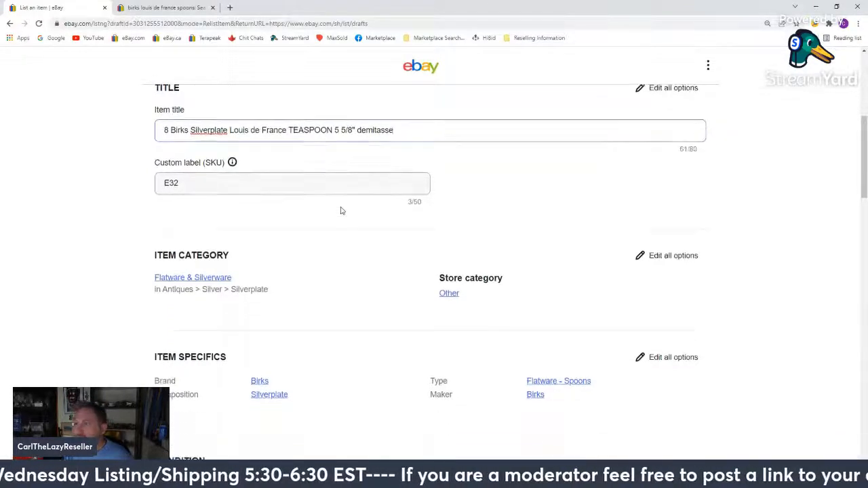
scroll(344, 210, down, 3)
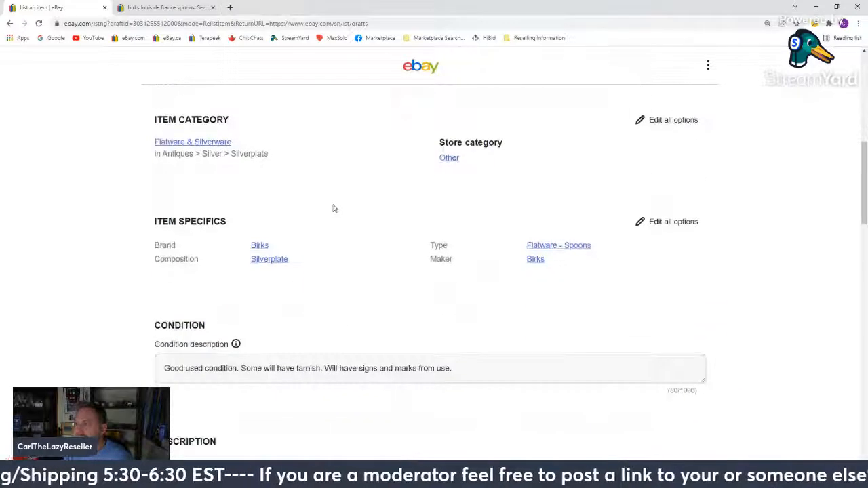
scroll(337, 207, down, 3)
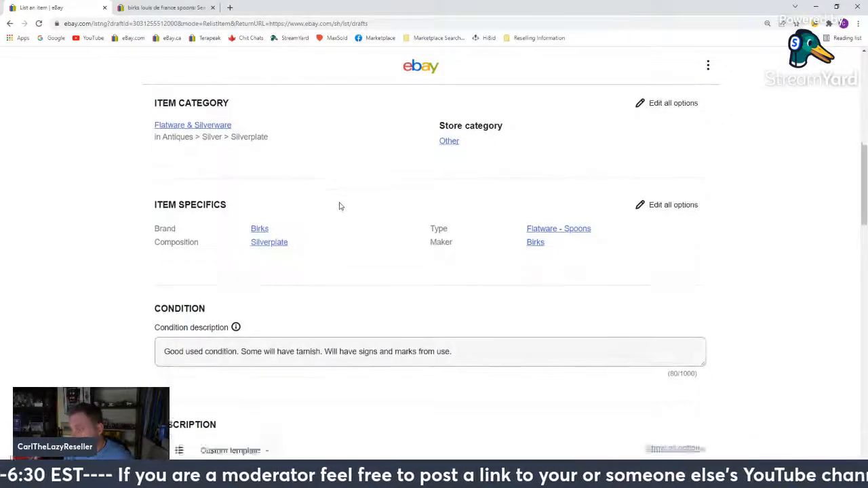
scroll(341, 206, down, 3)
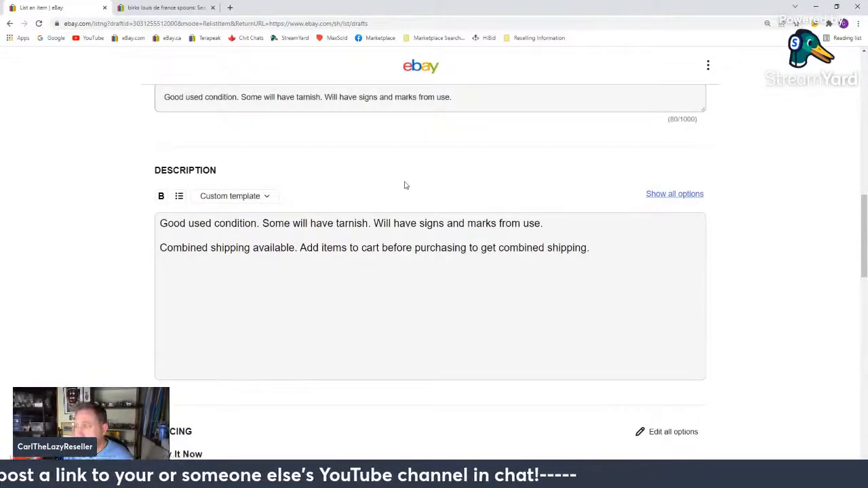
scroll(407, 184, down, 3)
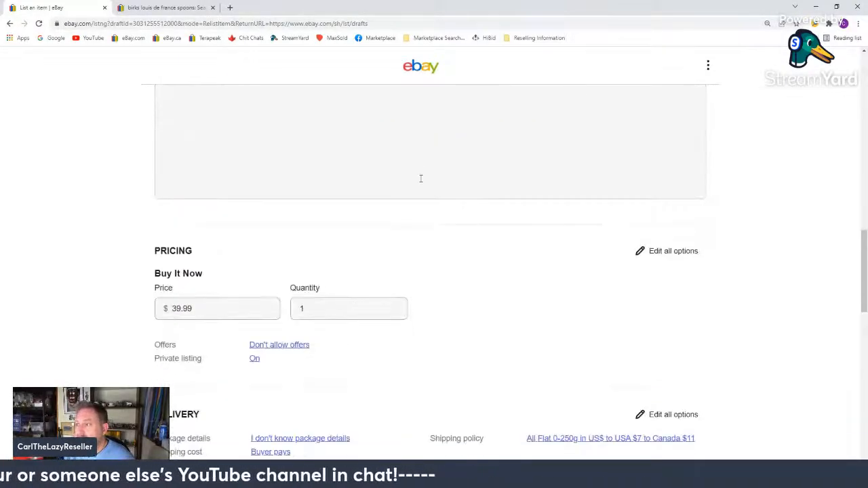
scroll(420, 179, down, 2)
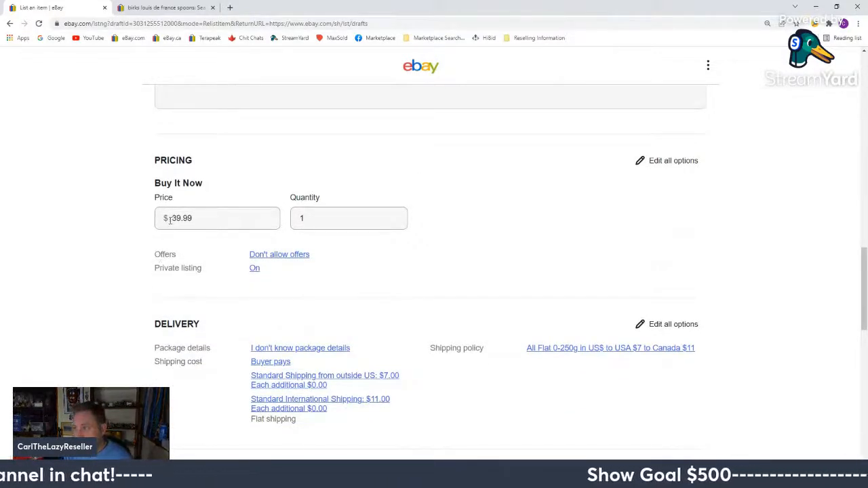
drag(175, 217, 172, 218)
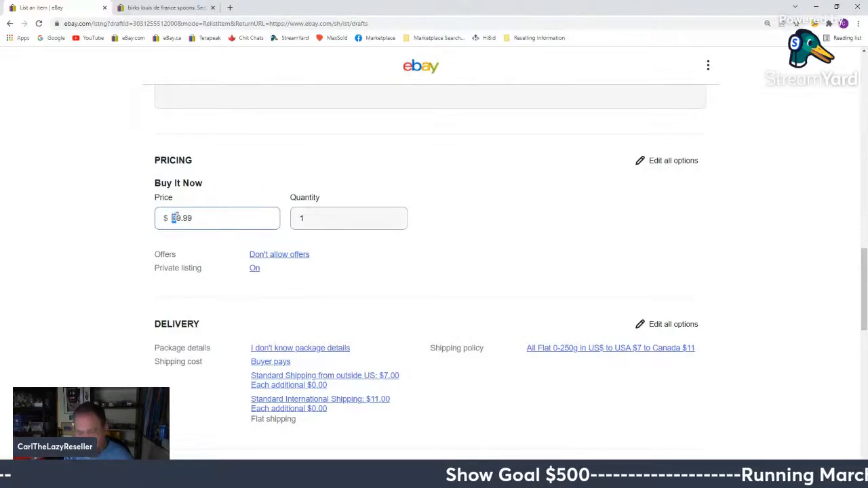
text(4)
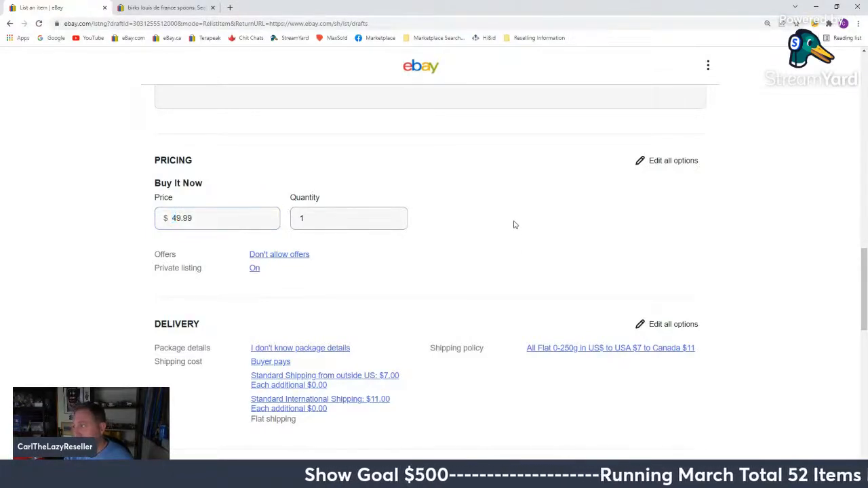
- Publish the teaspoon listing and dismiss the confirmation to return to the drafts list
scroll(514, 225, down, 2)
scroll(514, 225, down, 2)
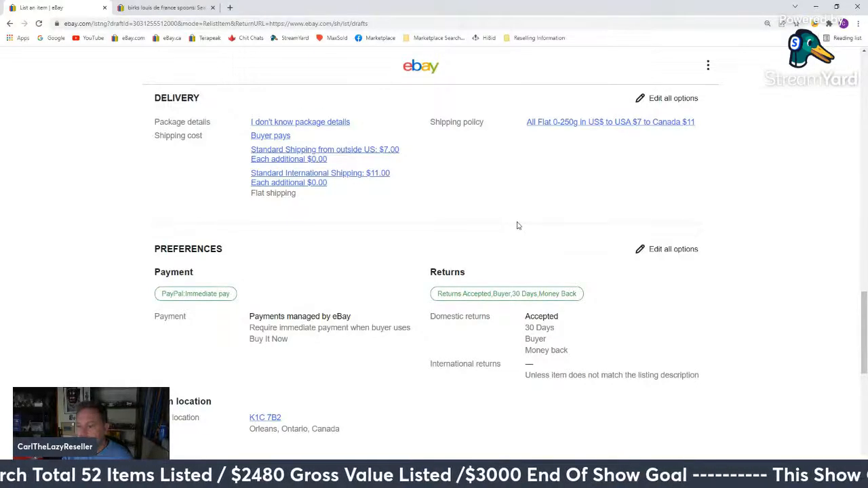
scroll(379, 223, down, 8)
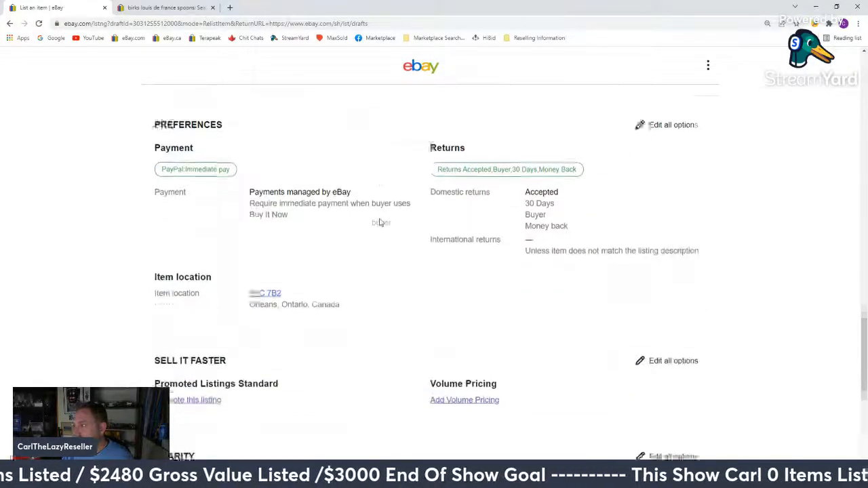
click(415, 278)
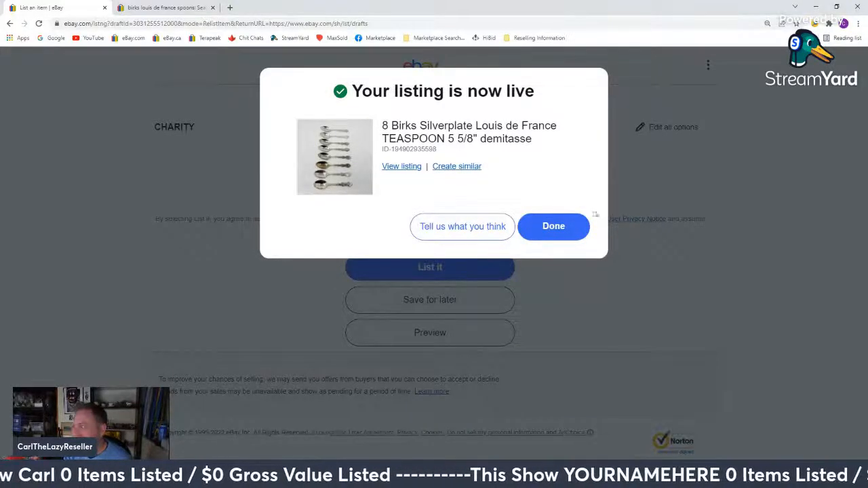
click(569, 224)
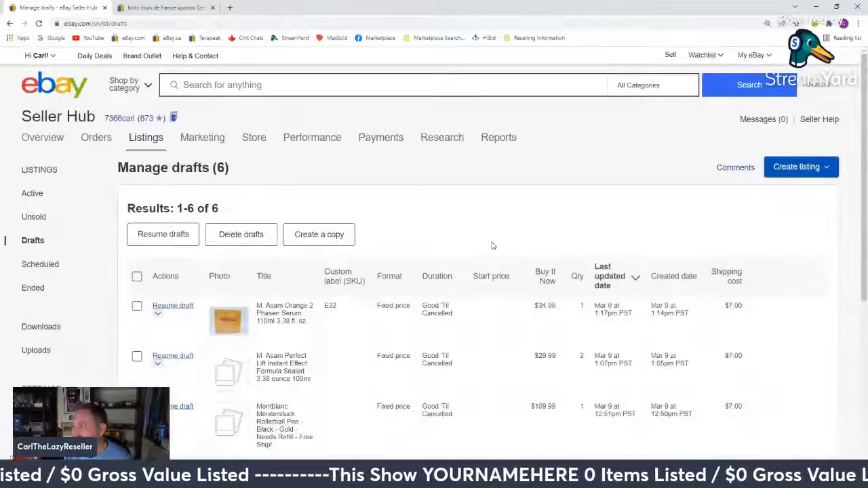
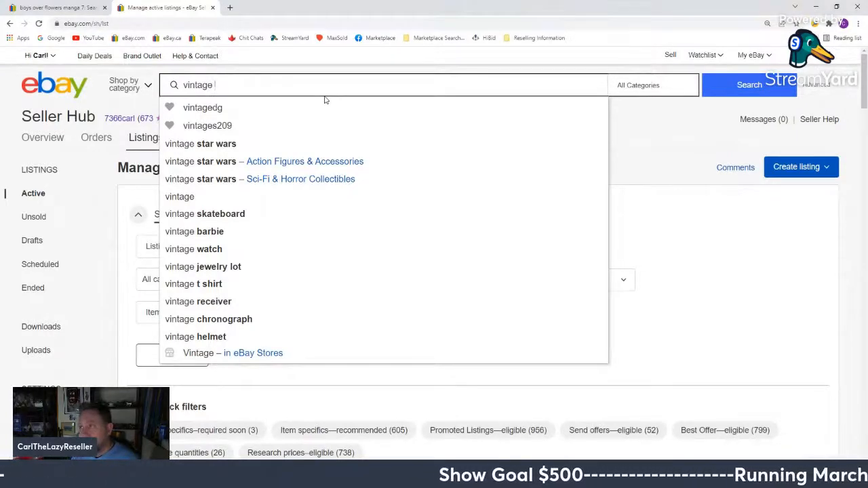
- Search eBay for "vintage railway lead holder" and look through the results for comparable items
text(way lead)
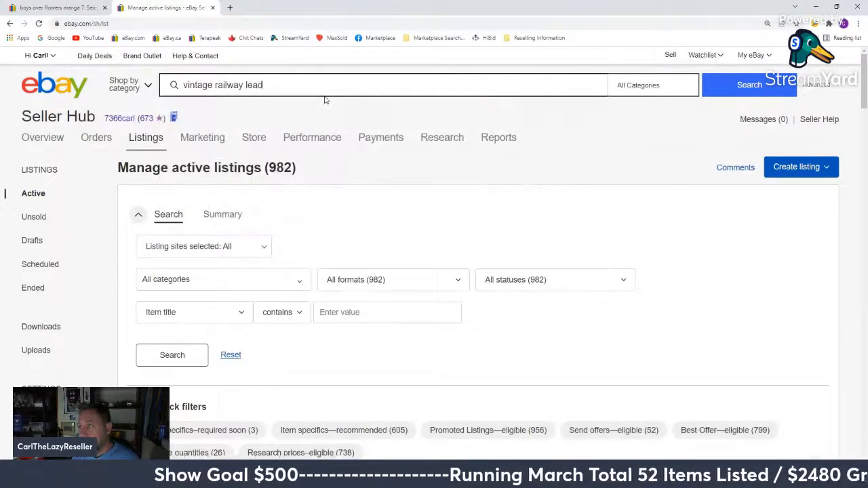
text( holder)
key(Return)
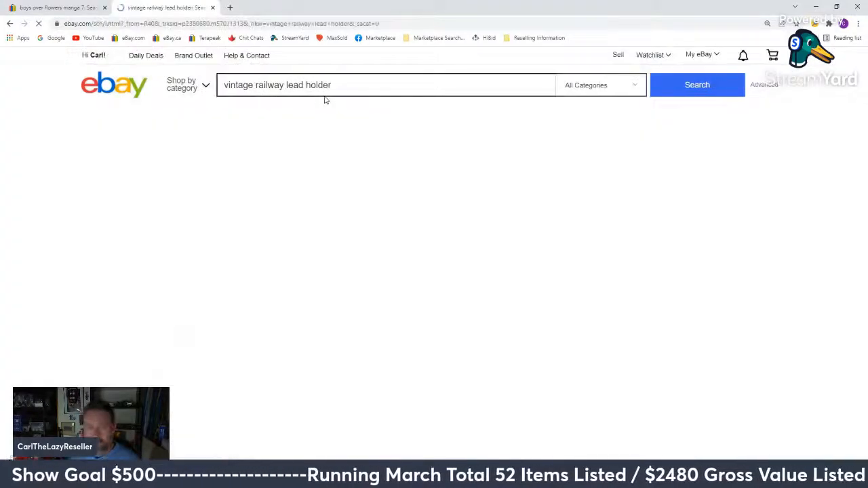
scroll(366, 274, down, 5)
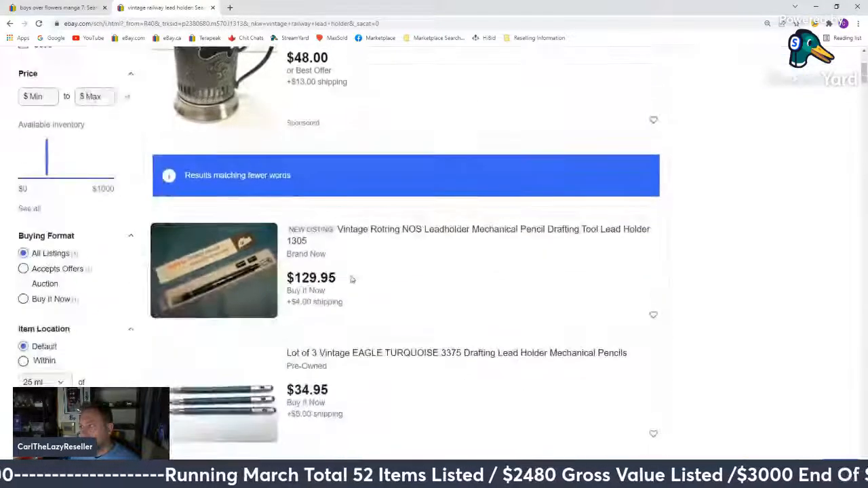
scroll(332, 271, down, 10)
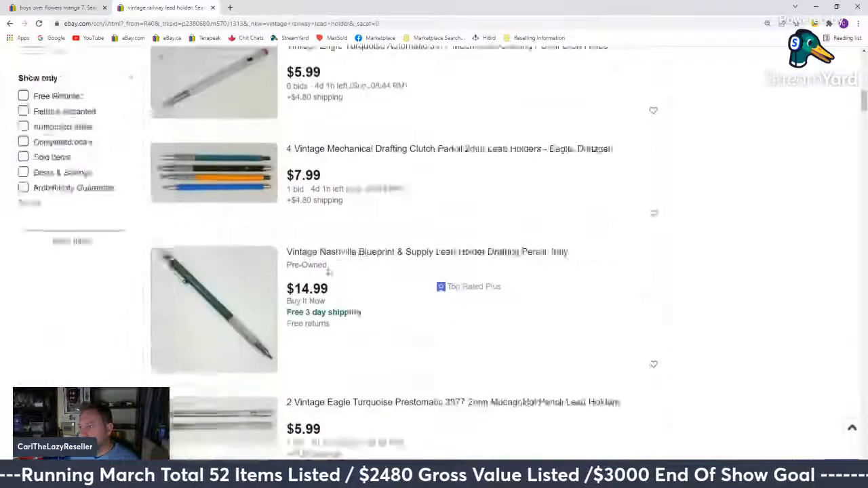
scroll(237, 166, up, 15)
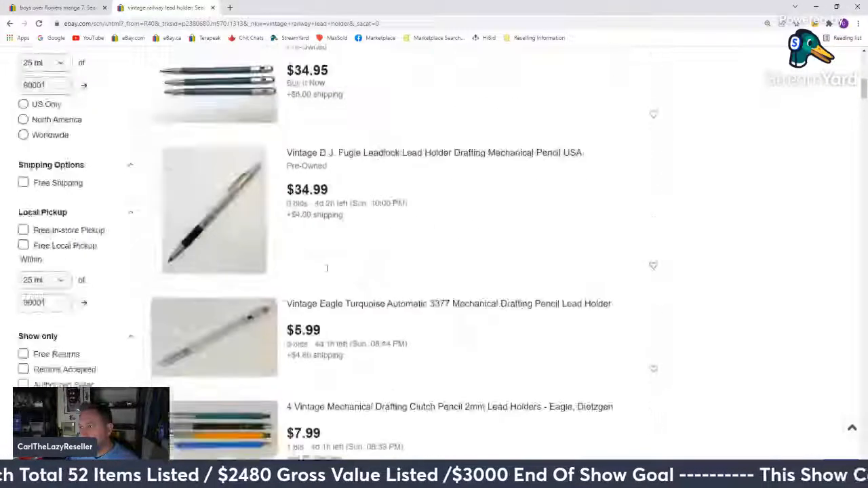
scroll(237, 165, up, 1)
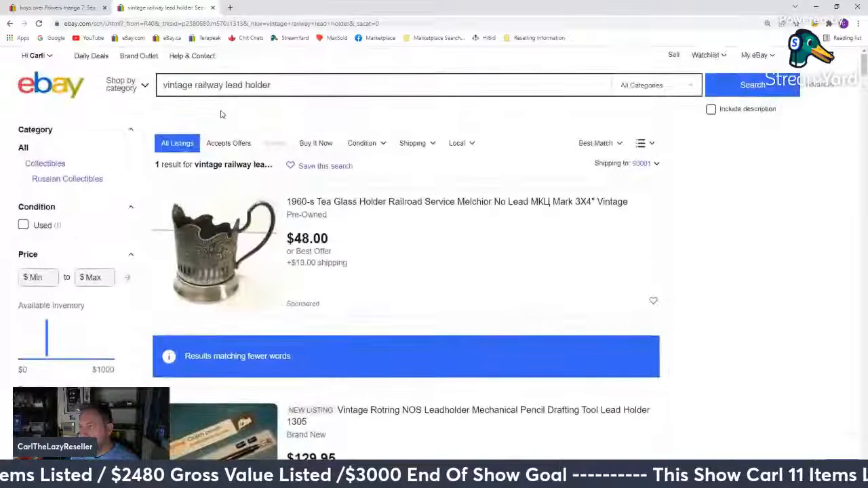
- Change the search to "railway lead pencil holder" and limit the results to sold items
double_click(170, 85)
key(BackSpace)
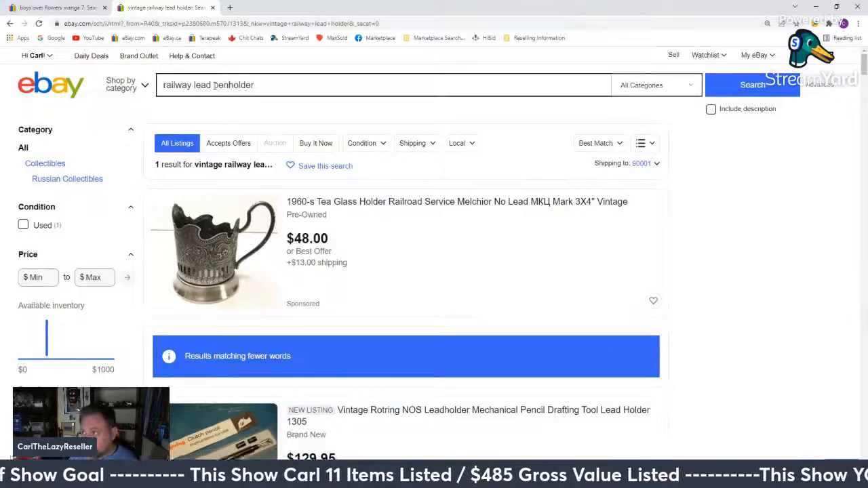
key(Return)
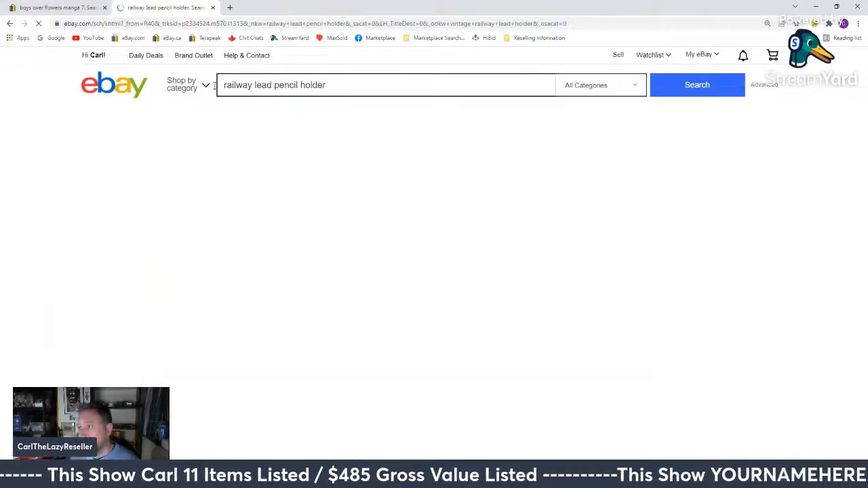
scroll(390, 212, down, 8)
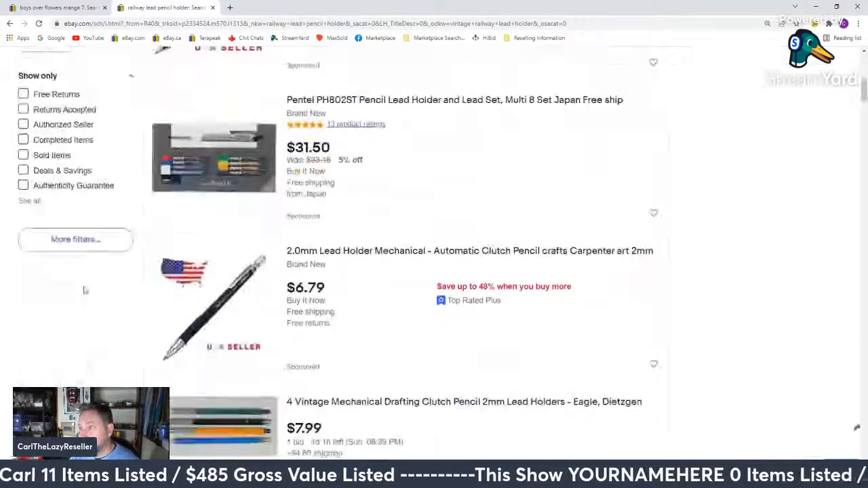
click(60, 156)
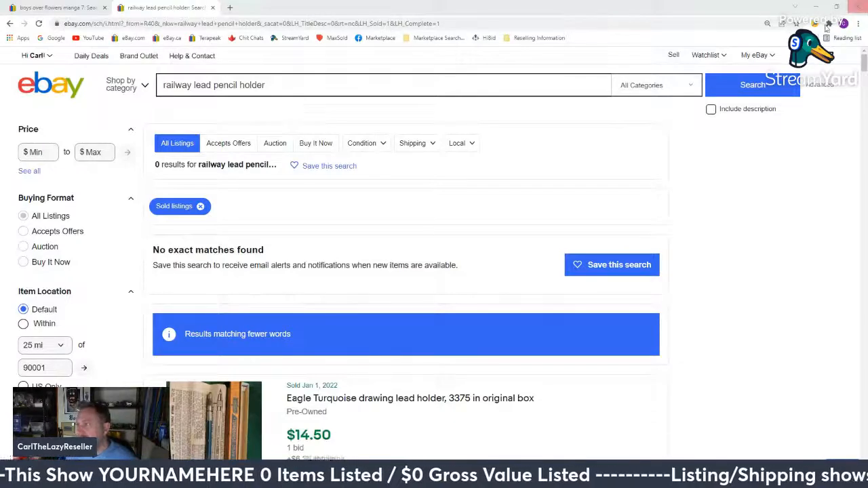
- Close the railway lead pencil holder search and return to the Boys Over Flowers manga sold results
triple_click(317, 86)
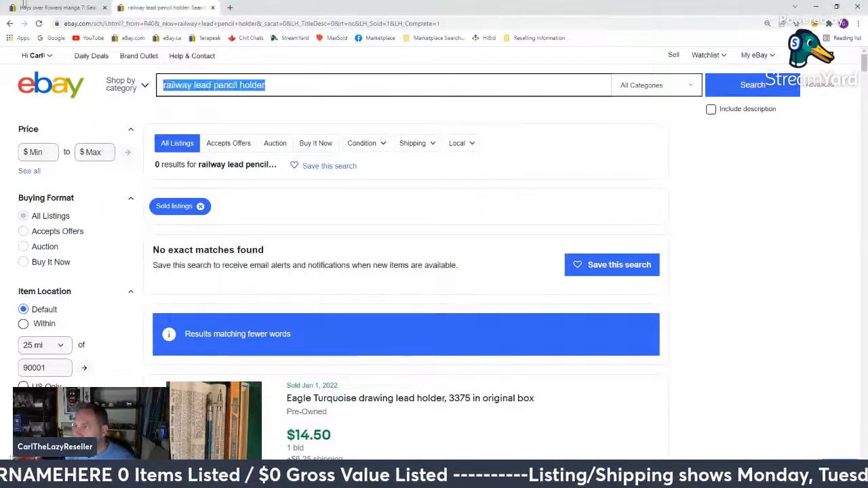
middle_click(160, 5)
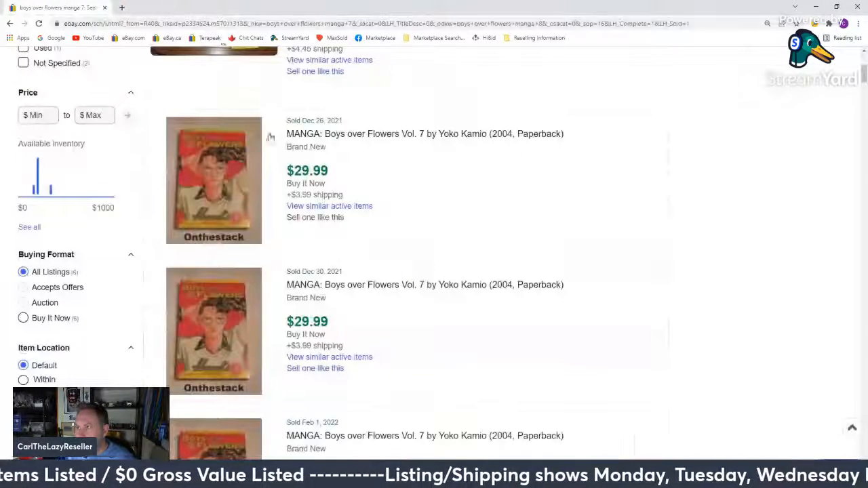
scroll(316, 148, up, 5)
- Replace the manga query with "halo spartan hazop" and search the sold listings
triple_click(311, 84)
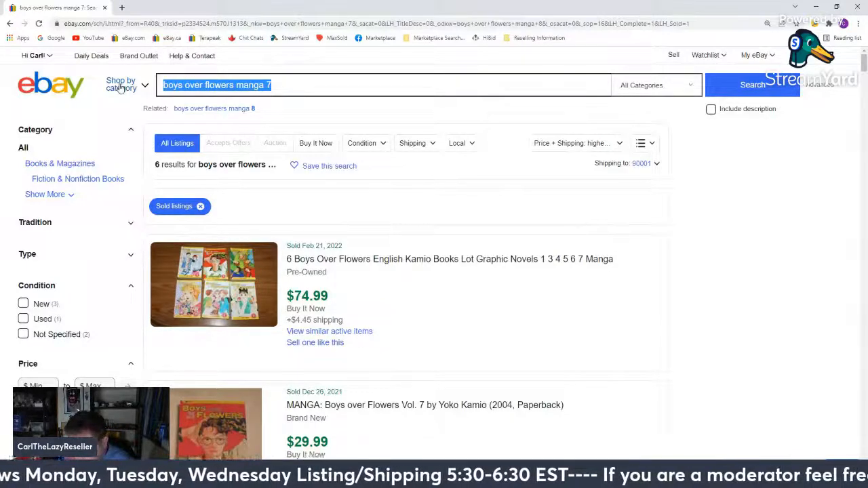
text(sp)
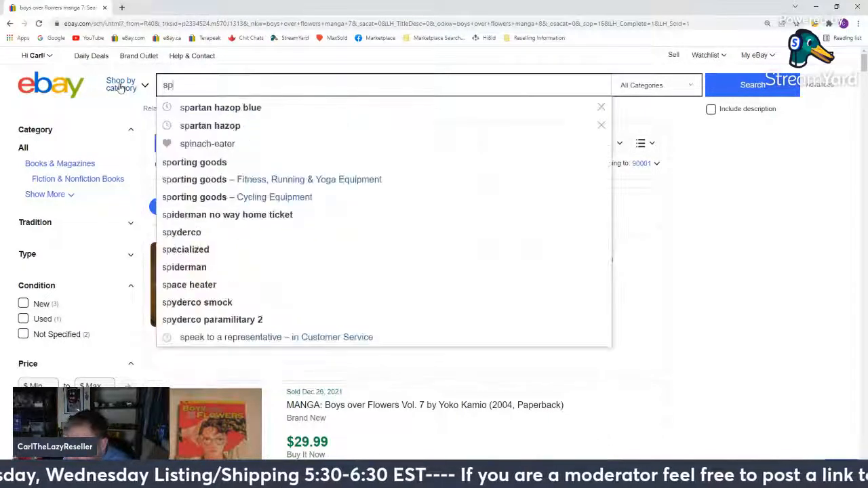
key(BackSpace)
key(BackSpace)
text(halo sp)
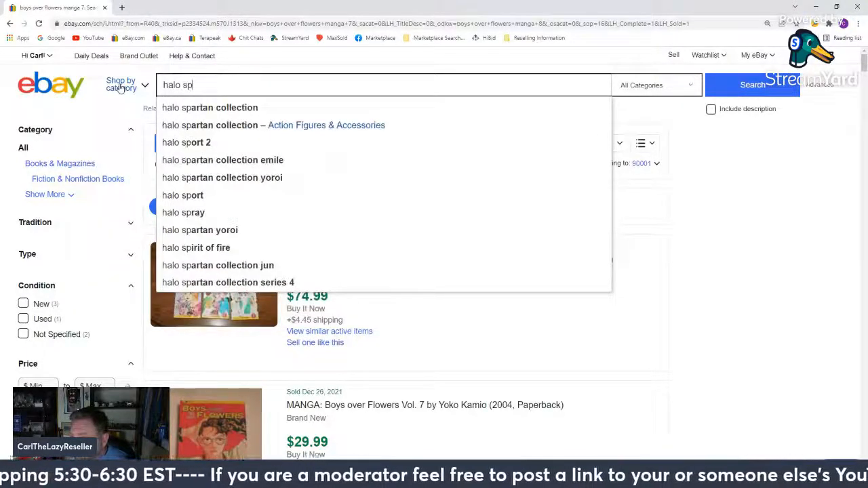
key(Down)
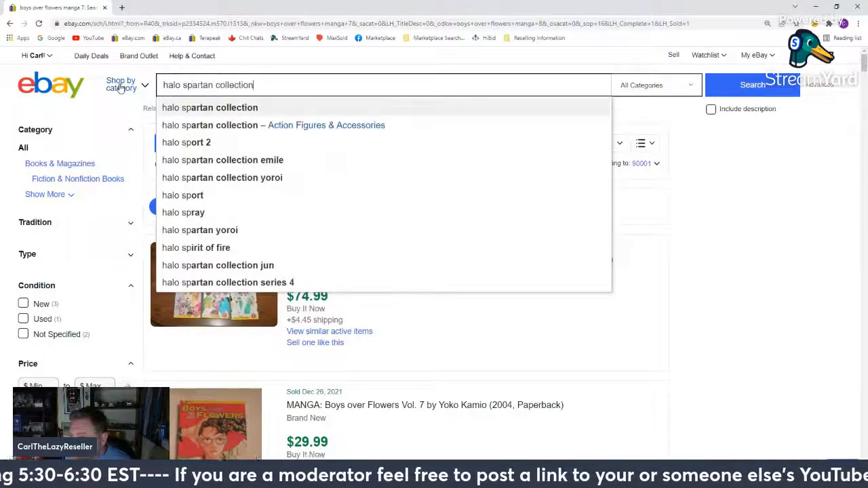
key(BackSpace)
key(BackSpace)
key(BackSpace)
key(BackSpace)
key(BackSpace)
key(BackSpace)
key(BackSpace)
key(BackSpace)
key(BackSpace)
key(BackSpace)
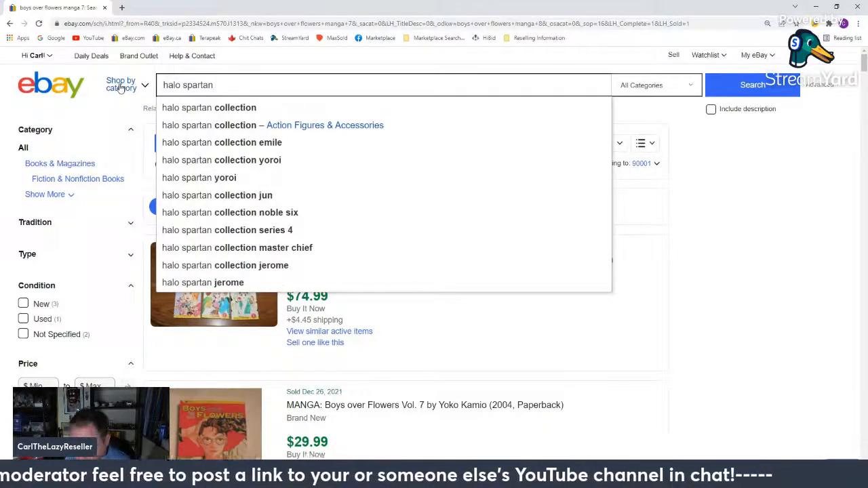
text(hazop)
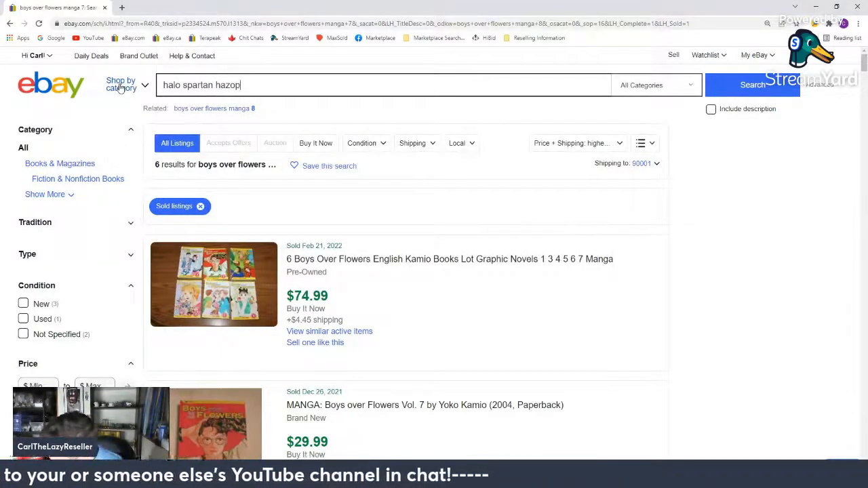
key(Return)
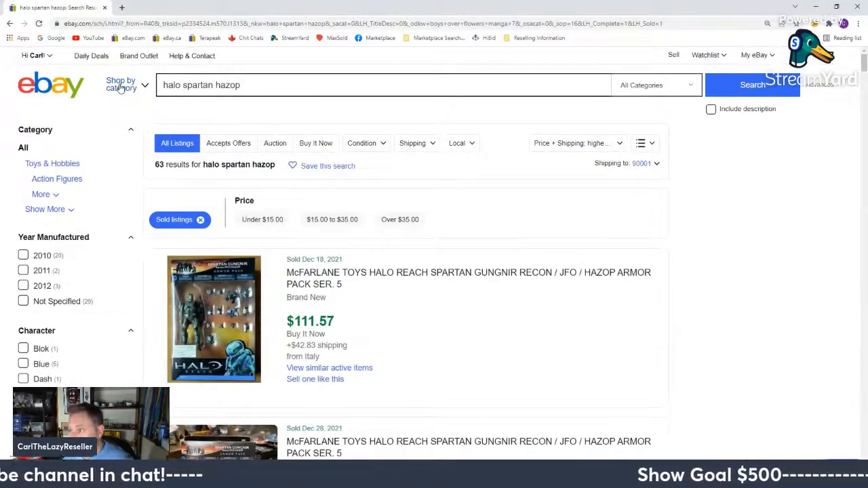
- Narrow the sold listings search to "halo spartan hazop lot"
click(261, 80)
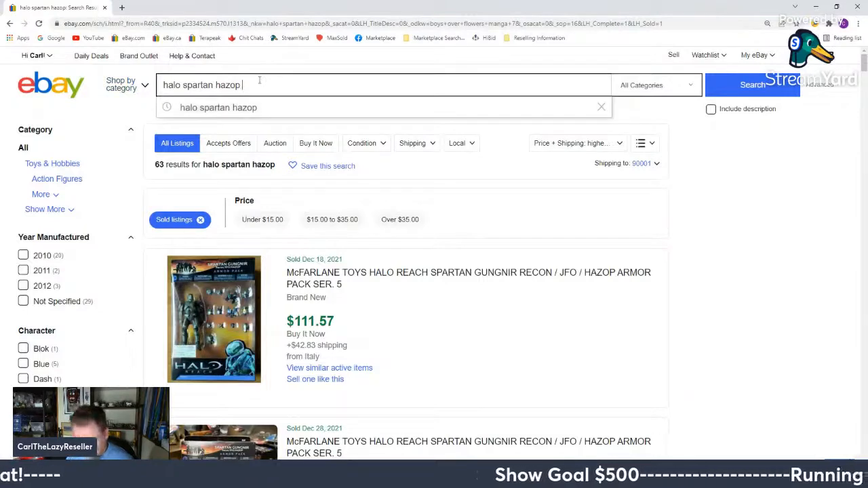
text(lot)
key(Return)
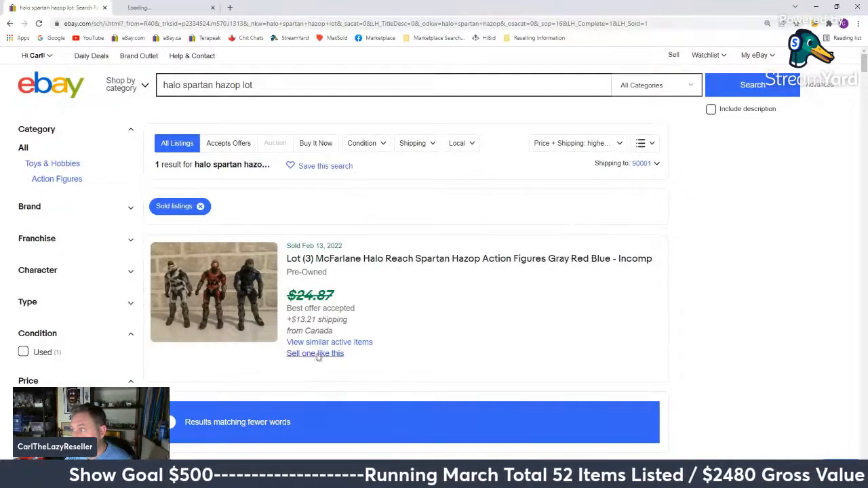
scroll(410, 324, down, 3)
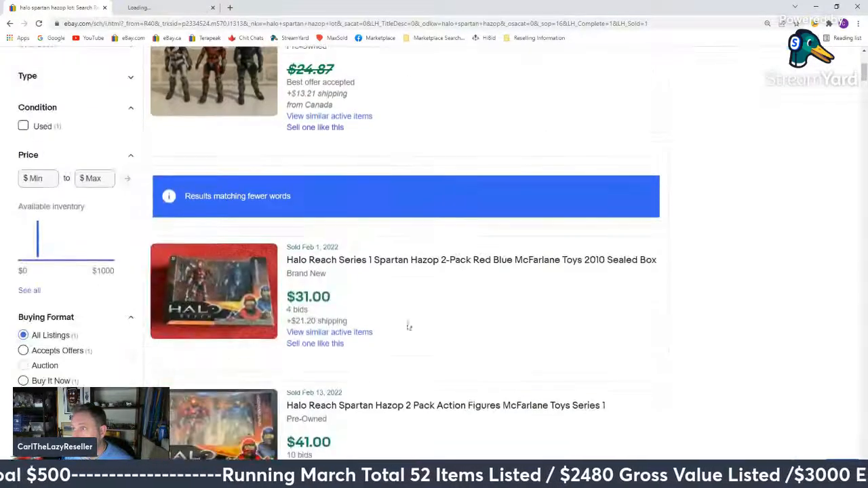
click(170, 5)
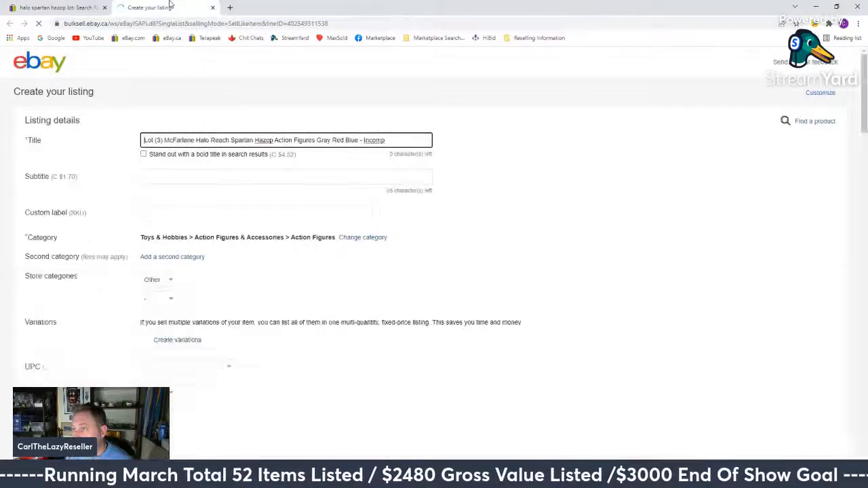
middle_click(170, 4)
- Look through the sold Hazop lot results and the matches with fewer words for comparable figures
scroll(221, 217, up, 2)
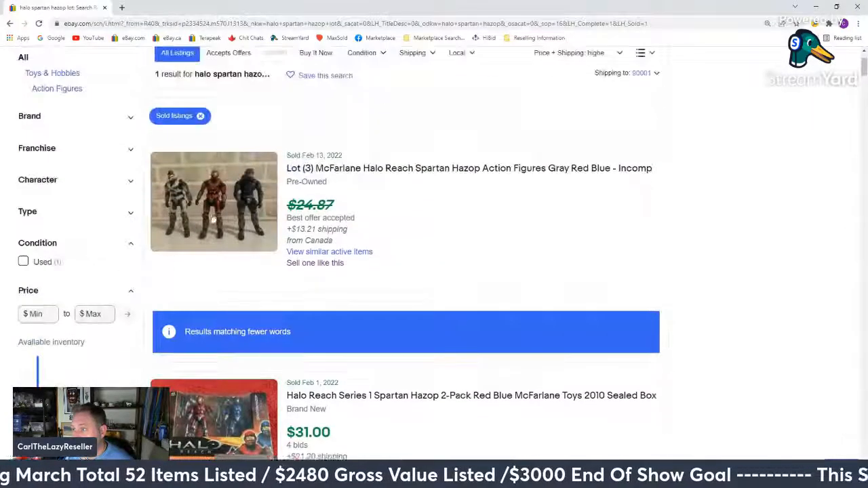
scroll(221, 217, down, 5)
scroll(79, 258, down, 3)
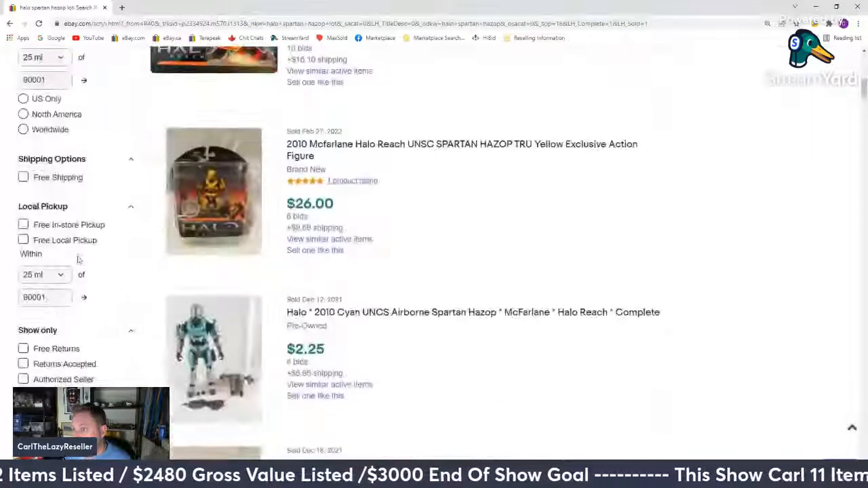
scroll(78, 258, up, 8)
scroll(82, 258, up, 2)
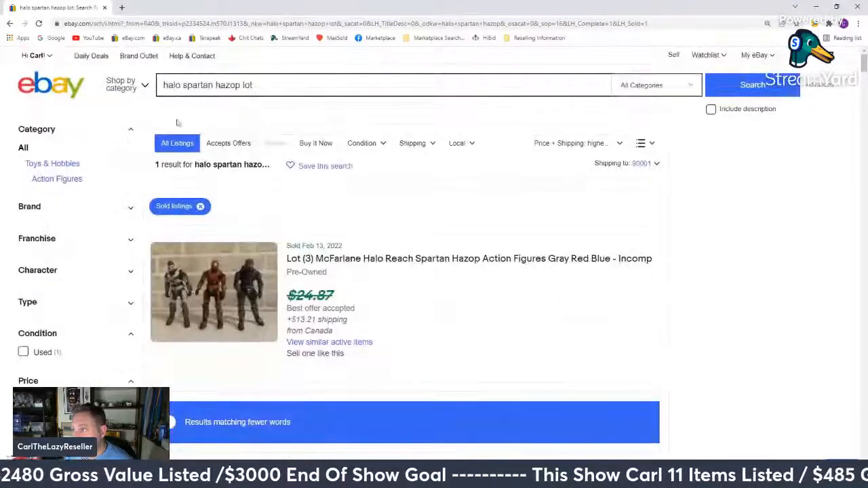
- Remove "lot" from the query and review the sold prices for "halo spartan hazop"
drag(240, 86, 253, 82)
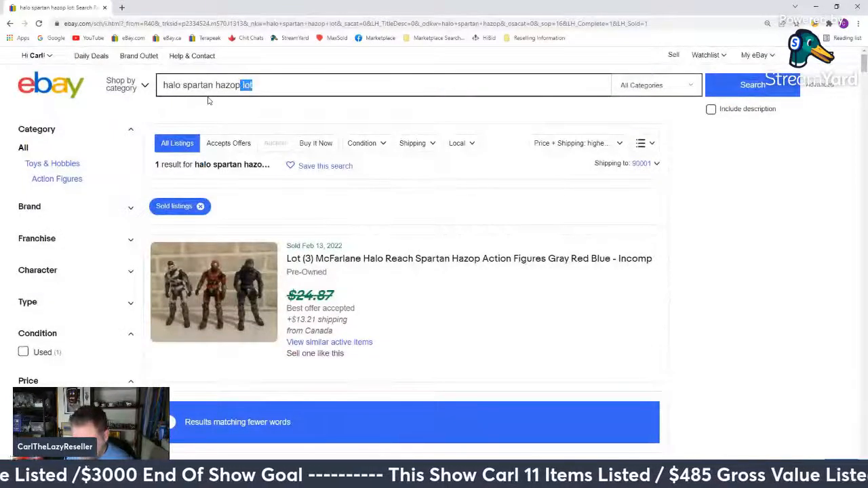
key(Return)
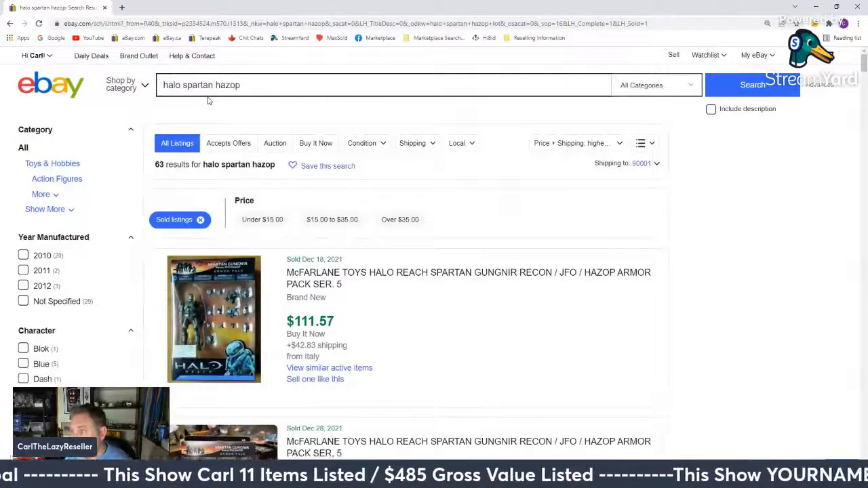
scroll(434, 217, down, 10)
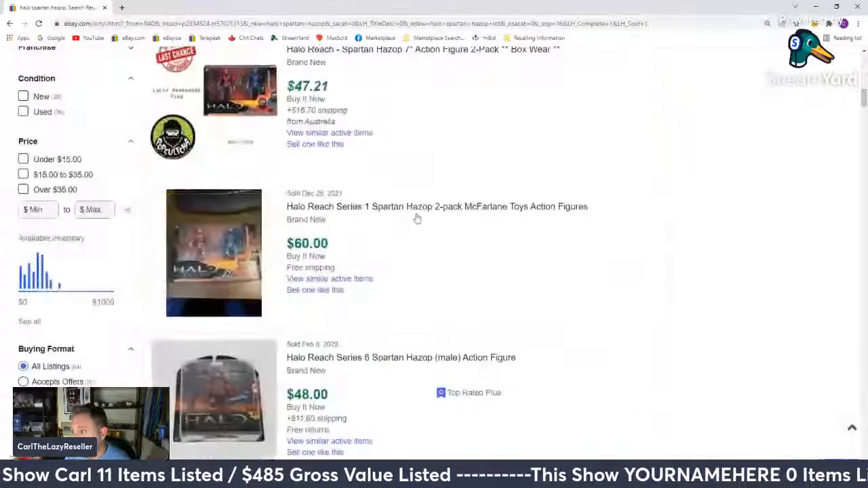
scroll(417, 218, down, 15)
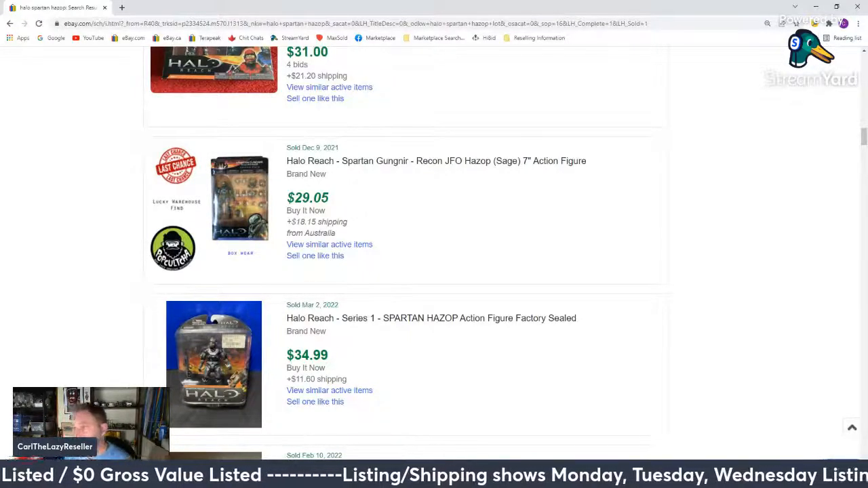
scroll(84, 219, up, 20)
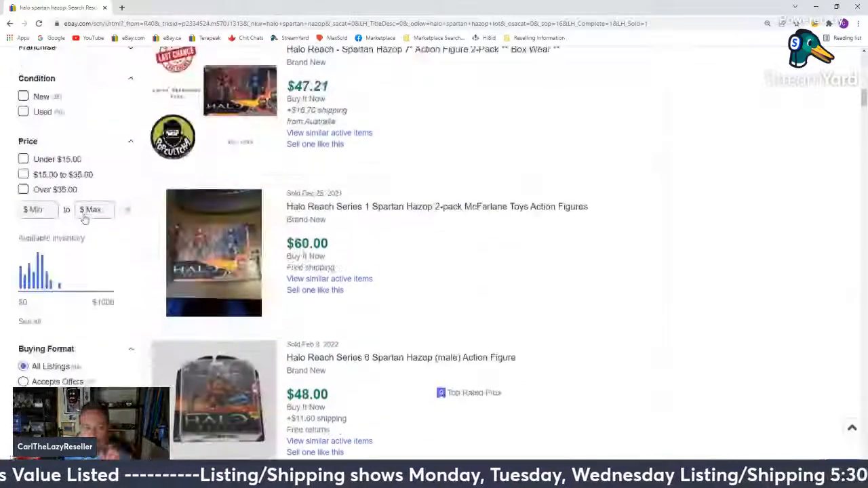
scroll(85, 219, up, 10)
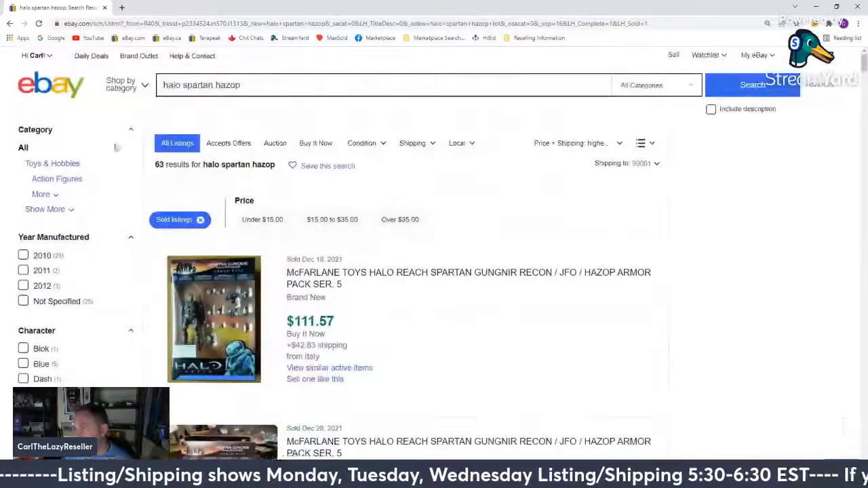
- Add "2010" to the Hazop query and look through the sold results for a comparable set of loose figures
click(287, 85)
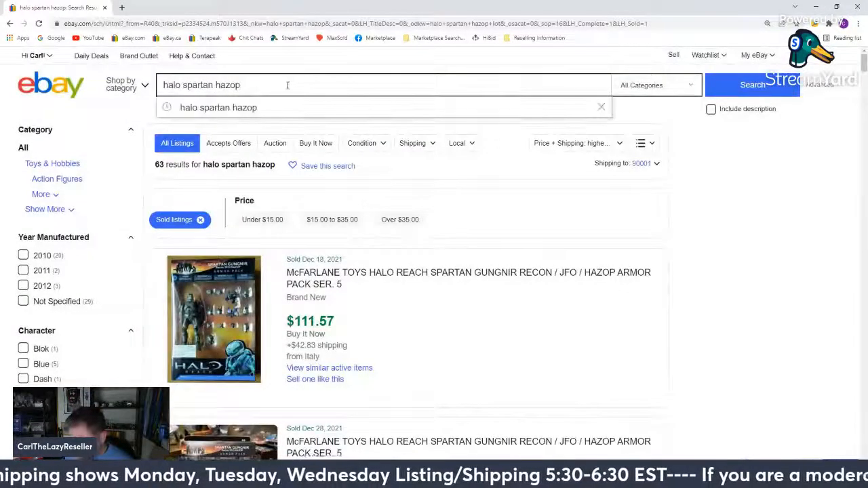
text(2010)
key(Return)
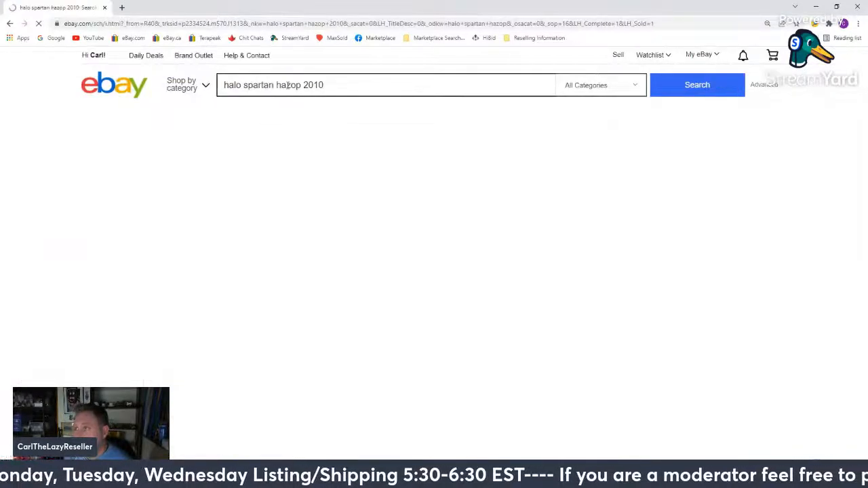
scroll(381, 149, down, 2)
scroll(381, 152, down, 9)
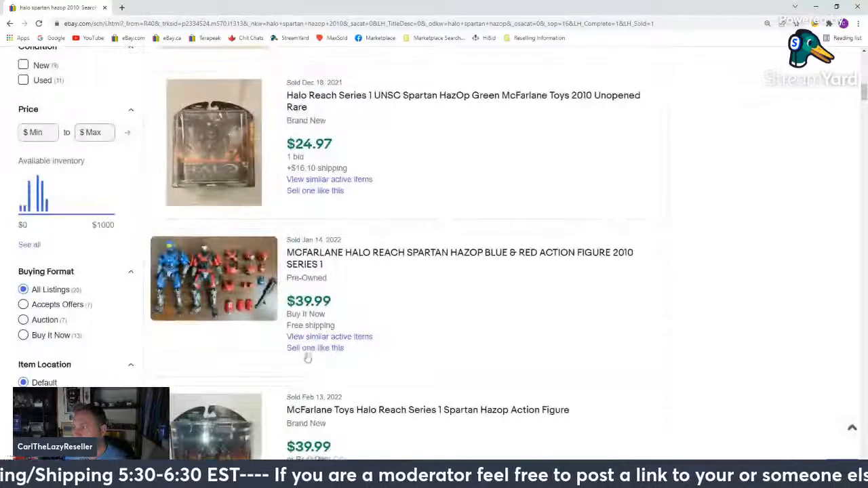
- Start a similar listing from the sold blue and red Hazop set and upload photos 20220209_145353.jpg through 20220209_145439.jpg
middle_click(310, 353)
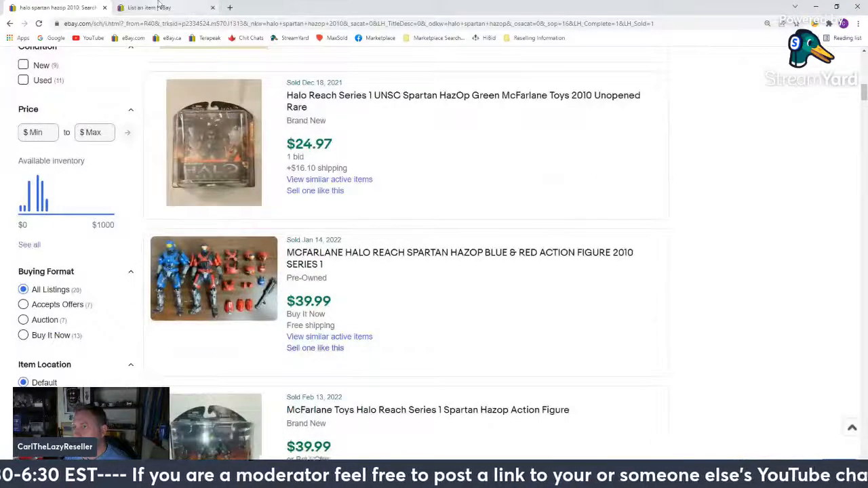
click(158, 5)
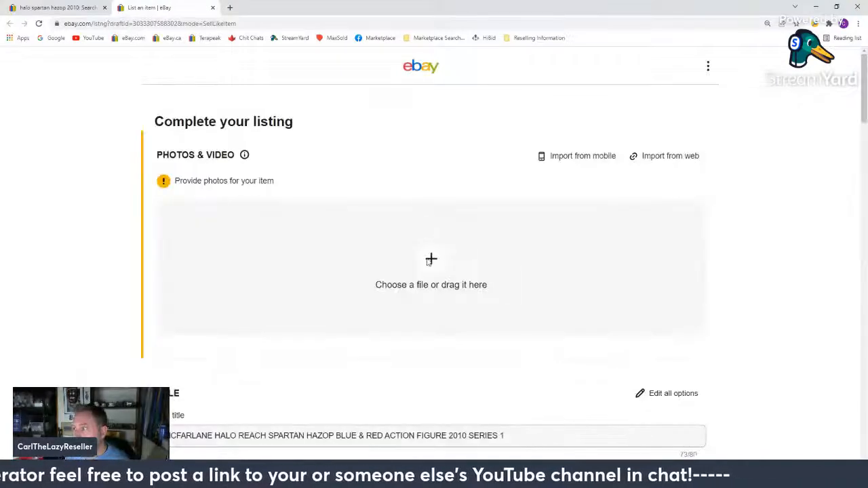
click(434, 260)
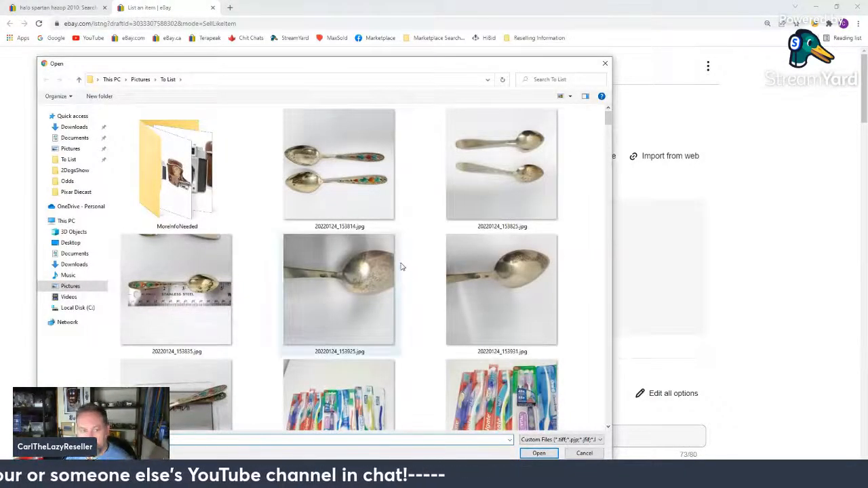
scroll(390, 247, down, 10)
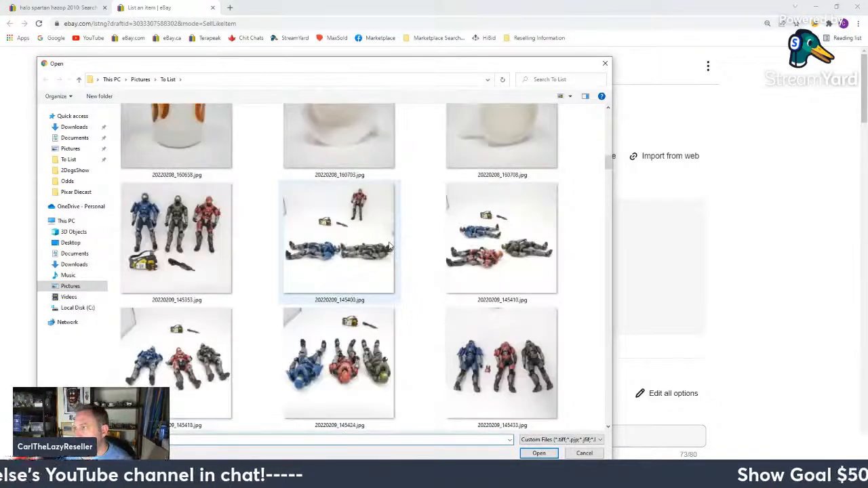
click(211, 231)
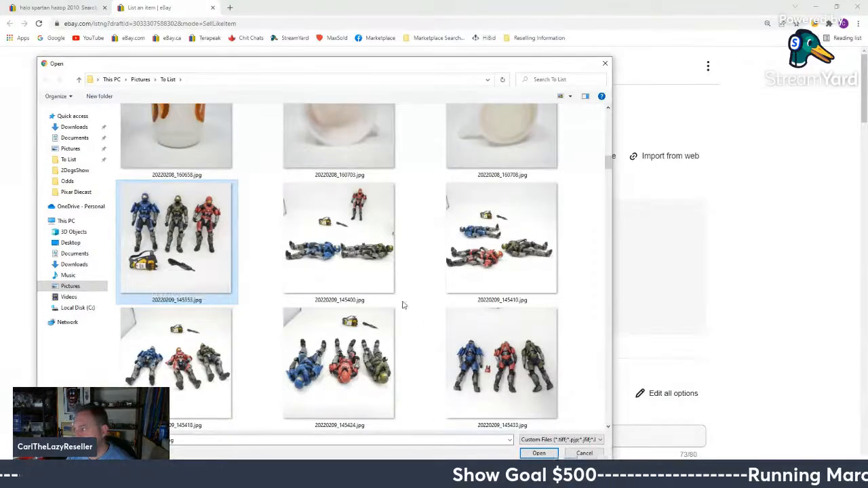
scroll(403, 305, down, 2)
shift+click(198, 369)
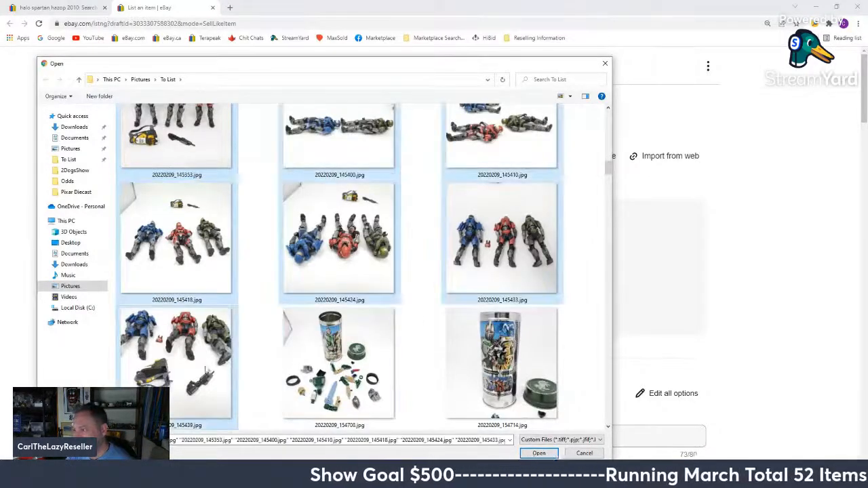
click(539, 453)
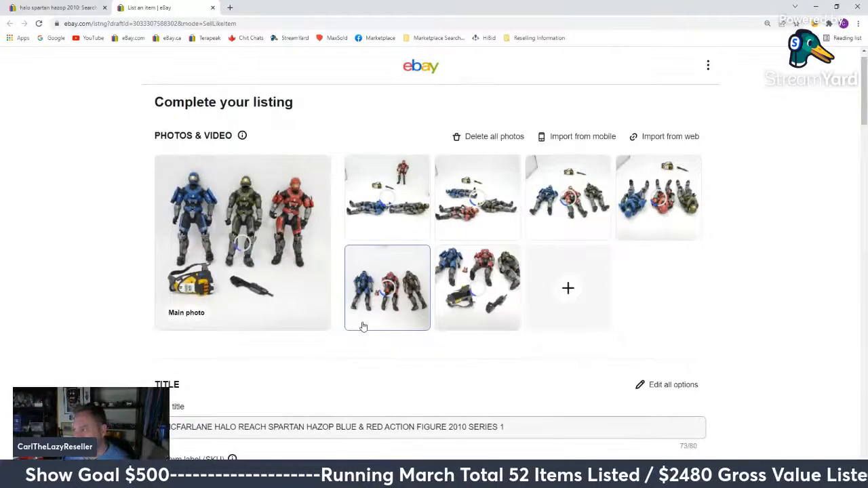
- Remove the ampersand from the item title and add "Green" after "RED"
scroll(363, 327, down, 2)
click(362, 309)
key(BackSpace)
key(BackSpace)
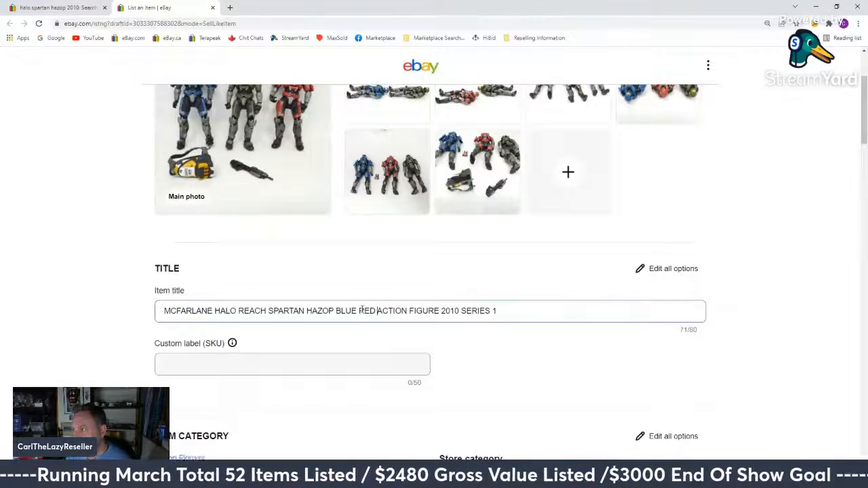
text(Green)
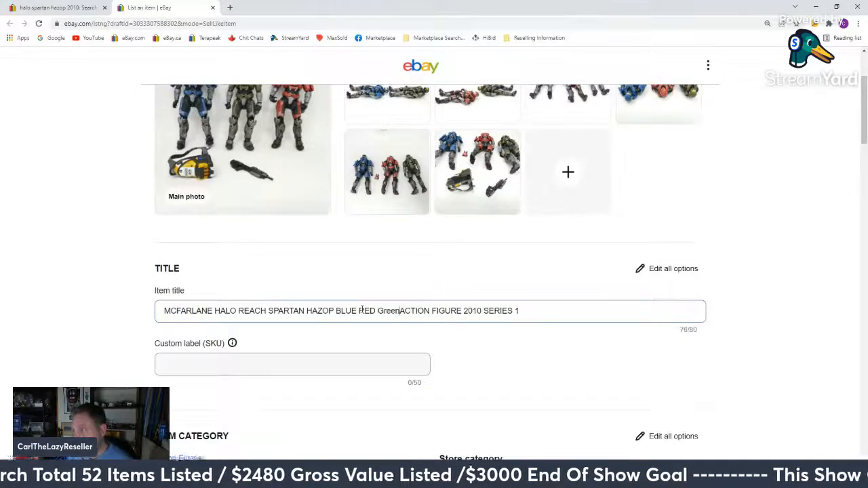
- Set the listing's custom label (SKU) to E32
click(260, 359)
text(E32)
scroll(183, 411, down, 4)
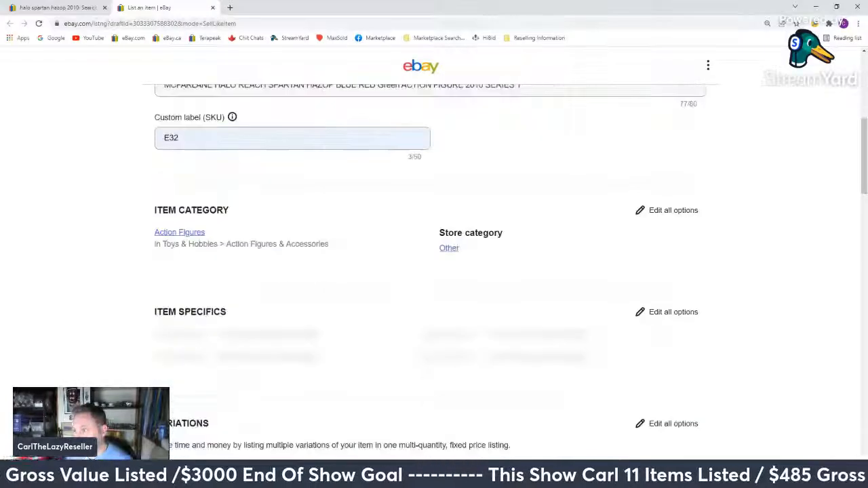
- Set the item condition to Used and insert the custom description template for good used items with signs and marks from use
scroll(524, 213, down, 5)
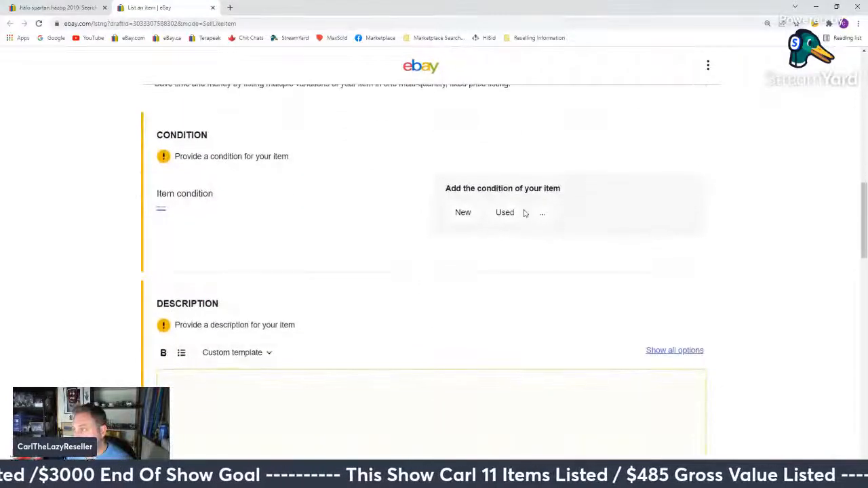
click(509, 212)
scroll(255, 230, down, 2)
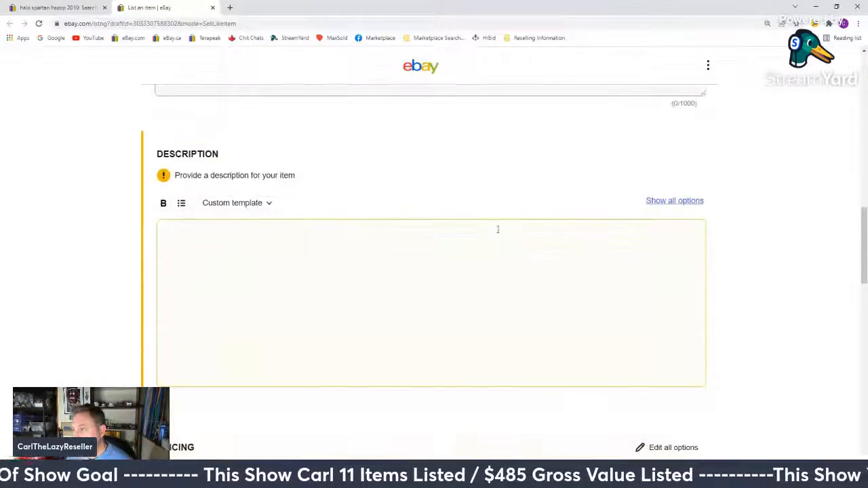
click(249, 203)
scroll(268, 309, down, 2)
mouse_move(268, 309)
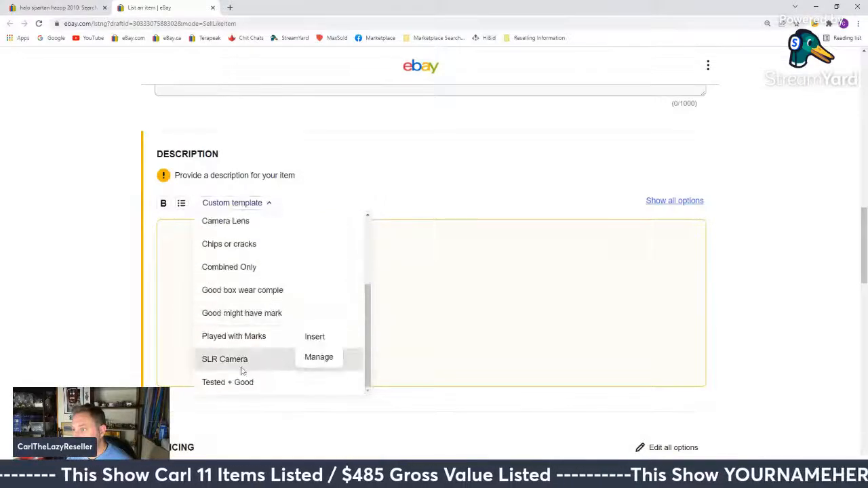
click(317, 294)
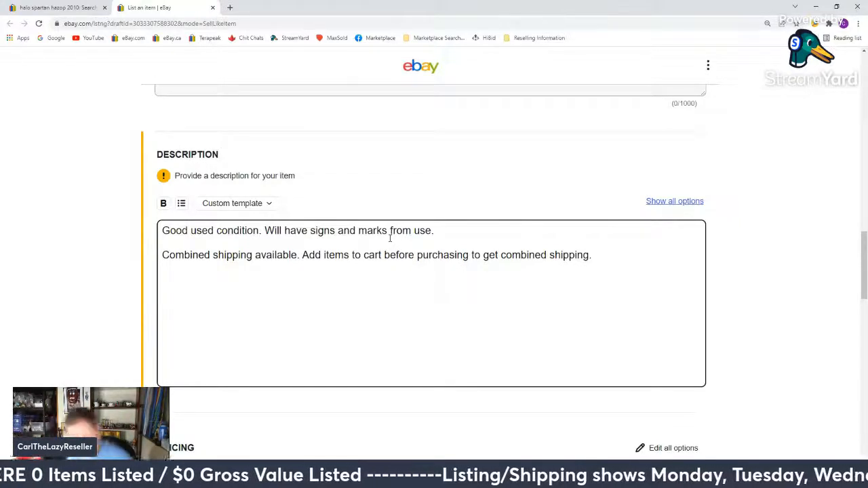
- Add "Grey missing shoulder pads for sure. Weapons missing." to the end of the description's first line
text(rey)
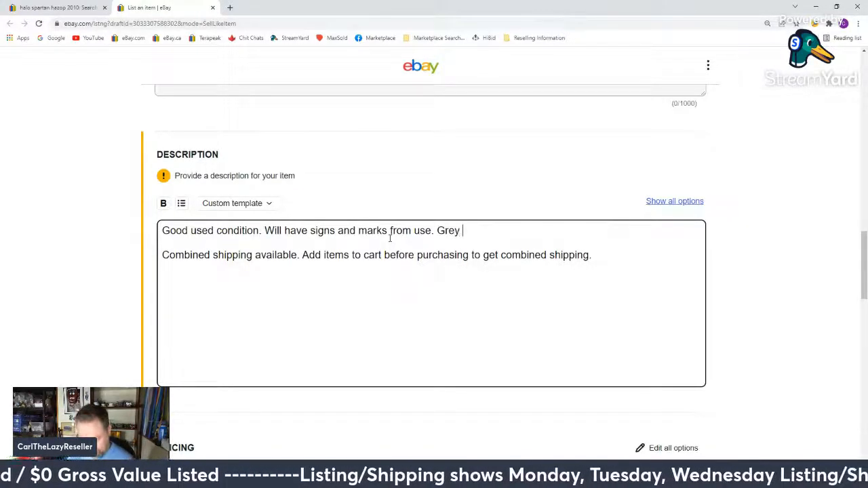
text( missing s)
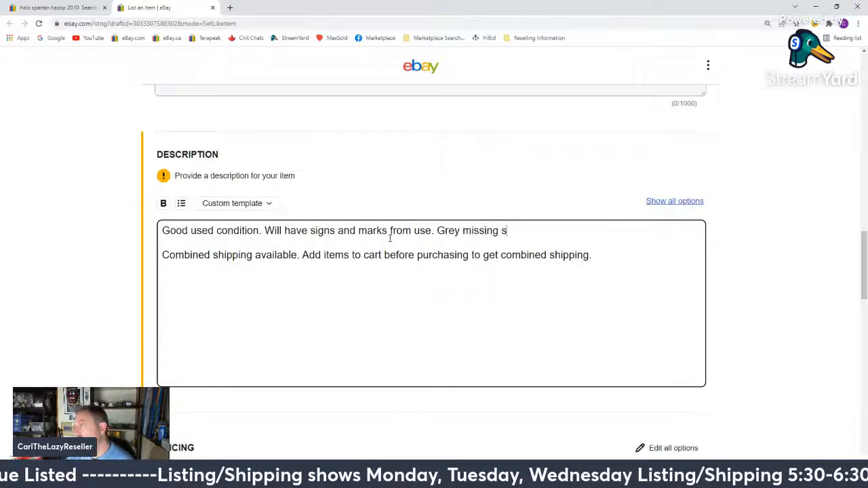
text(houlder)
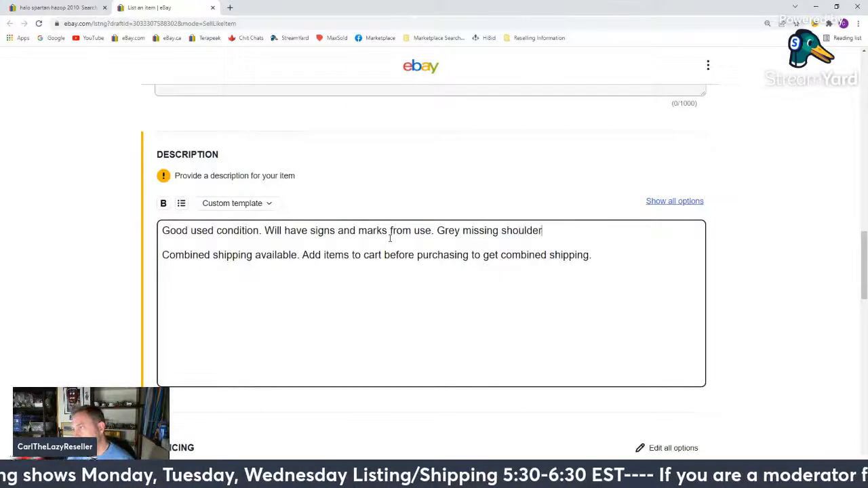
text( pads for s)
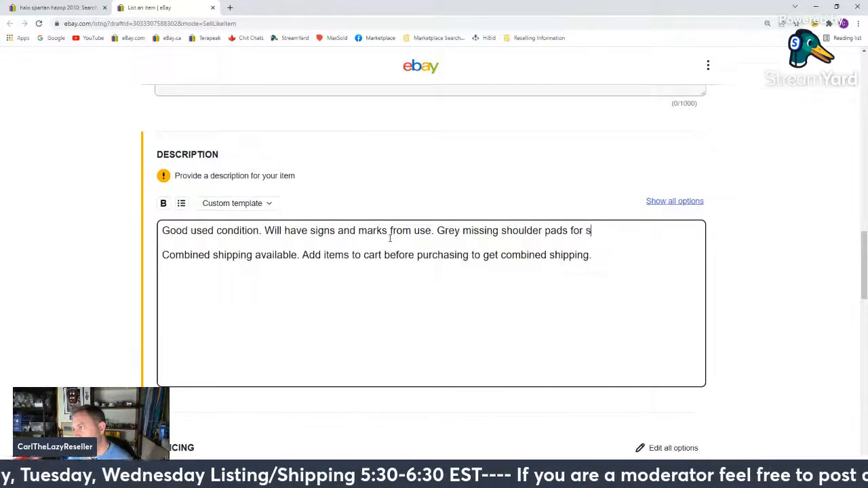
text(ure. We)
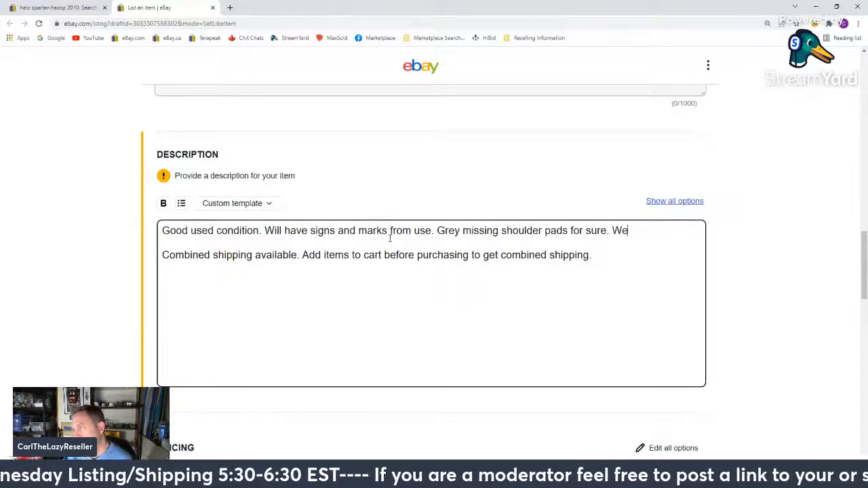
text(apons missing.)
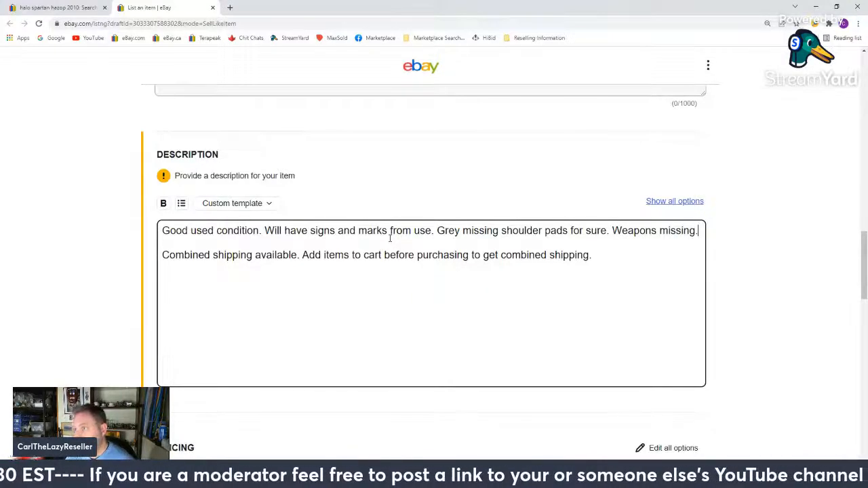
- Copy the first line of the item description into the condition description
drag(161, 230, 703, 231)
key(ctrl+c)
scroll(491, 169, up, 2)
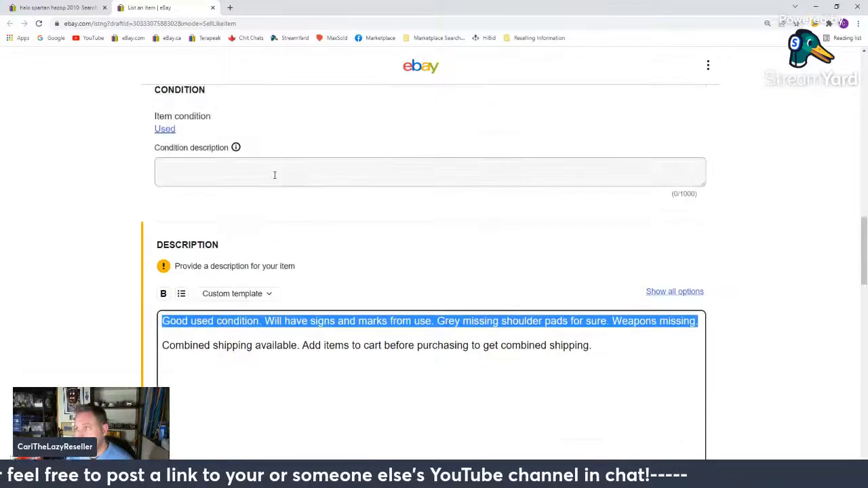
click(273, 174)
key(ctrl+v)
scroll(80, 248, up, 1)
scroll(79, 250, up, 2)
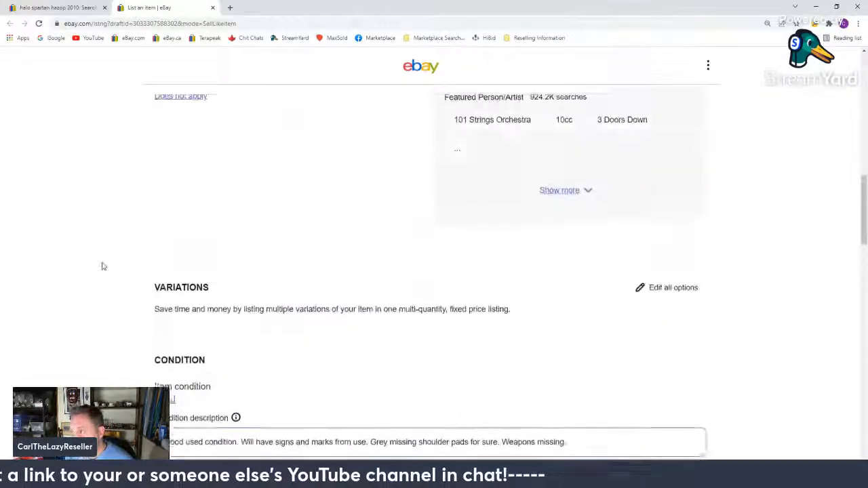
- Set the Buy It Now price to $39.99 and the shipping policy to "All Flat 0-250g in US$ to USA $7 to Canada $11"
scroll(101, 265, down, 6)
click(181, 241)
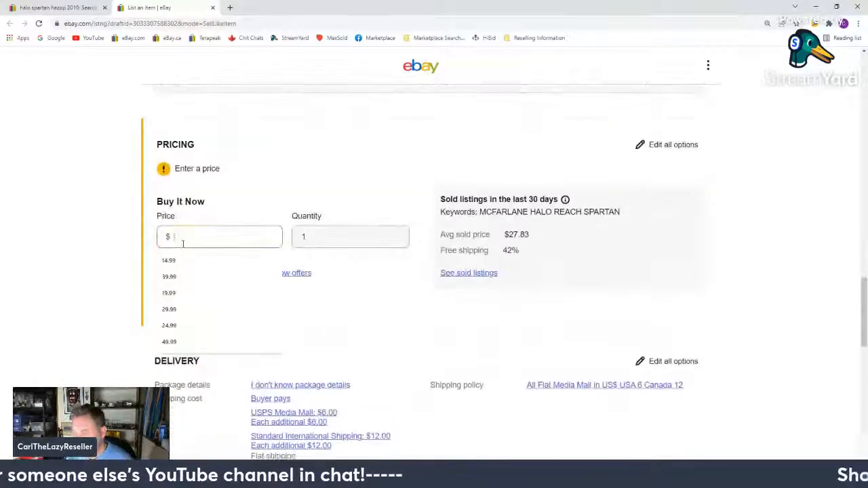
text(39.99)
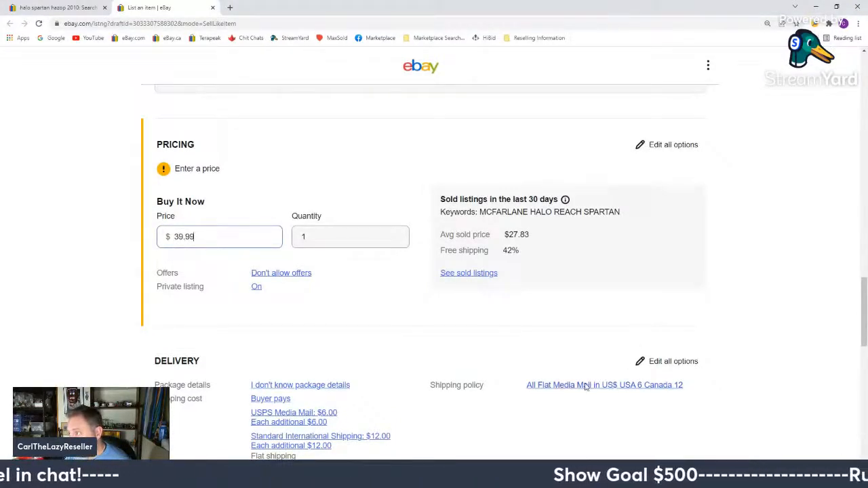
click(529, 353)
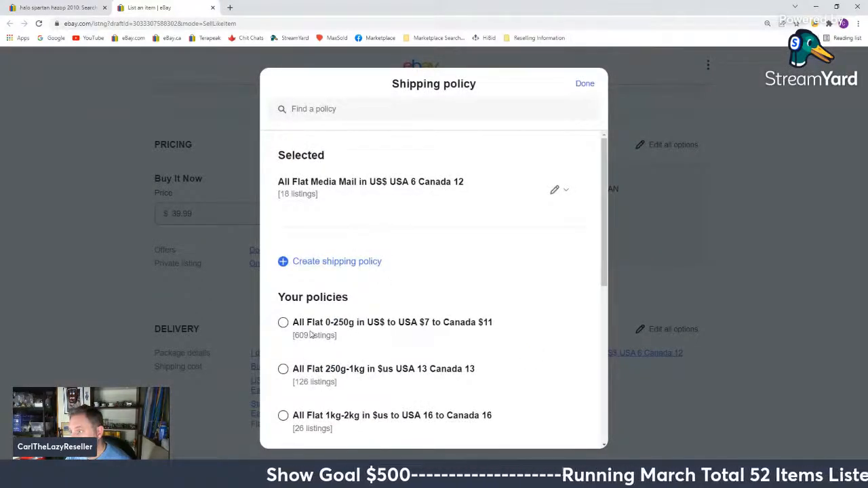
click(284, 324)
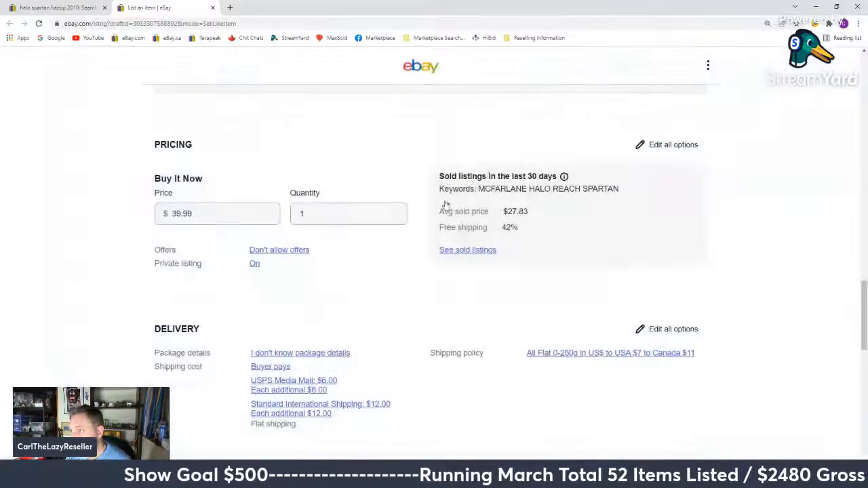
- Remove "SERIES 1" from the end of the item title
scroll(38, 263, up, 10)
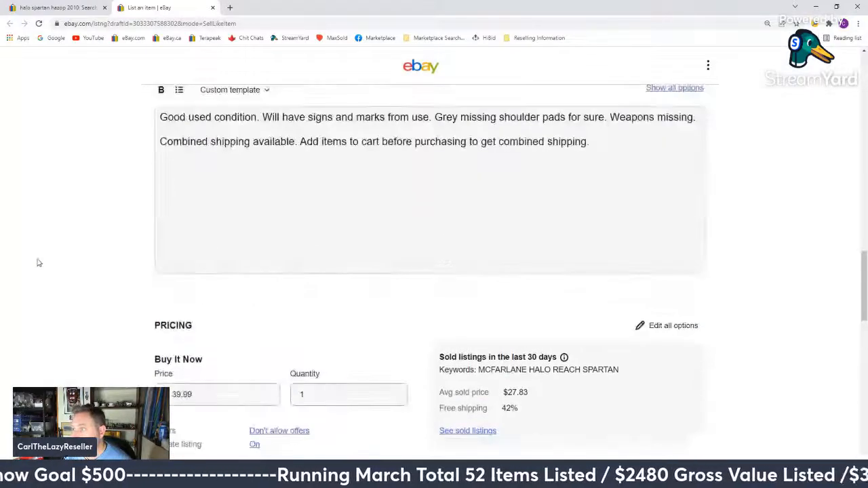
scroll(38, 263, up, 8)
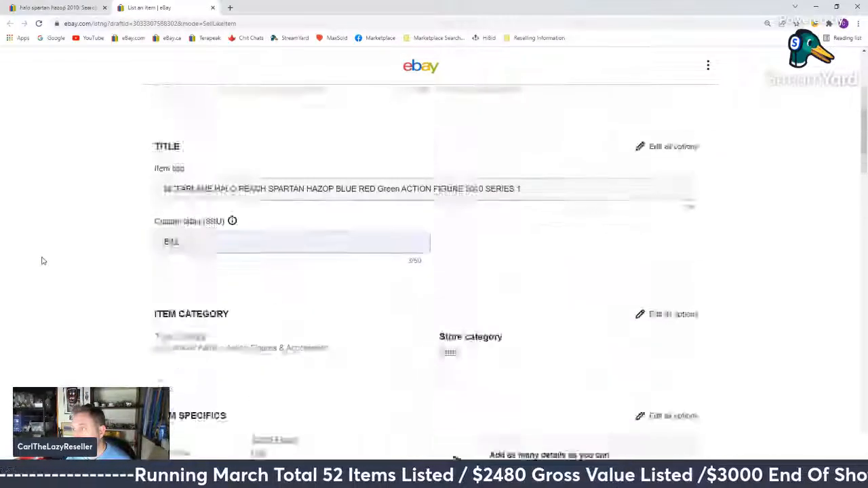
scroll(42, 261, down, 4)
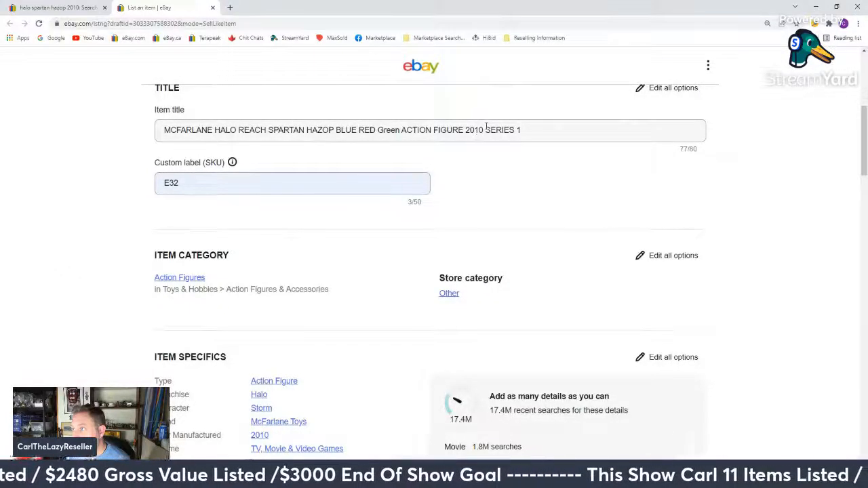
drag(487, 127, 542, 124)
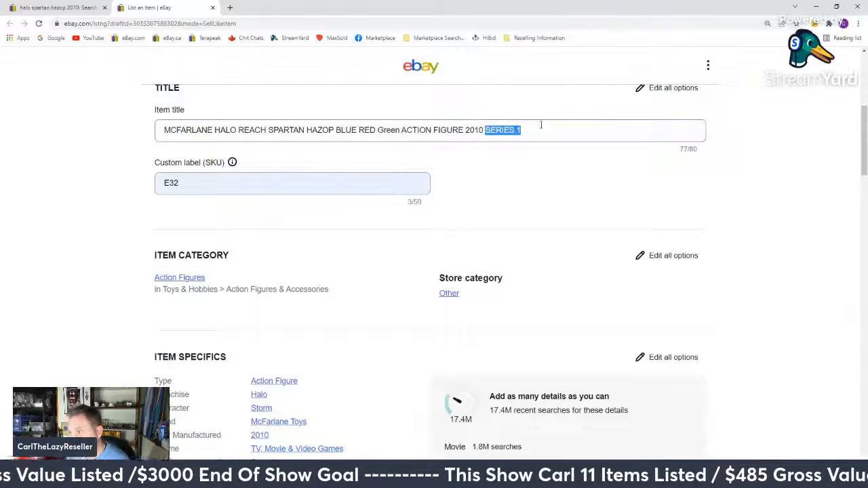
key(BackSpace)
- Publish the Halo Spartan Hazop listing, dismiss the confirmation and close the listing page
scroll(304, 271, down, 12)
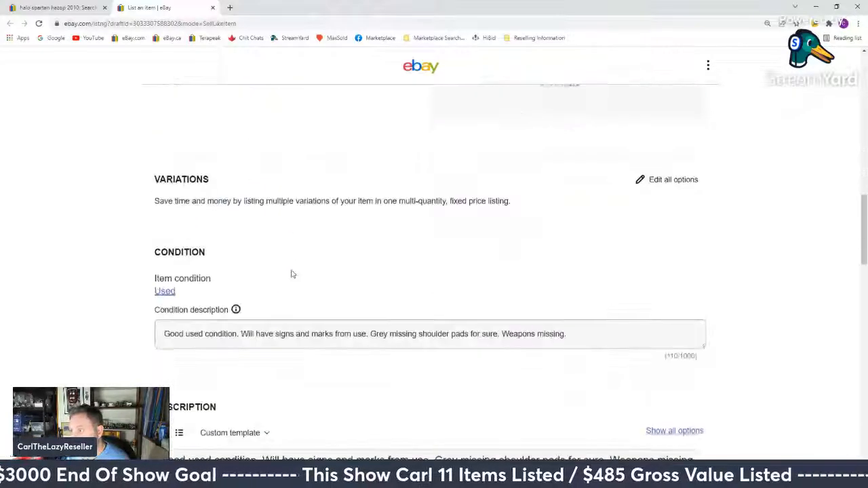
scroll(293, 274, down, 4)
scroll(292, 274, down, 10)
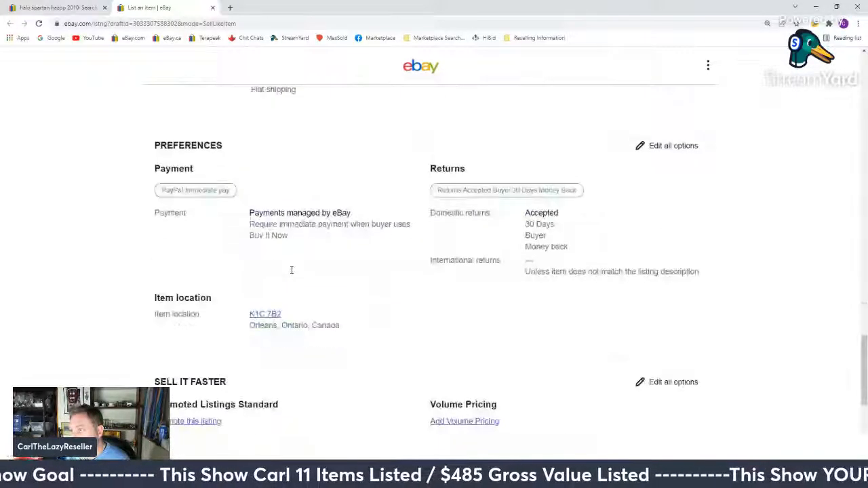
click(433, 356)
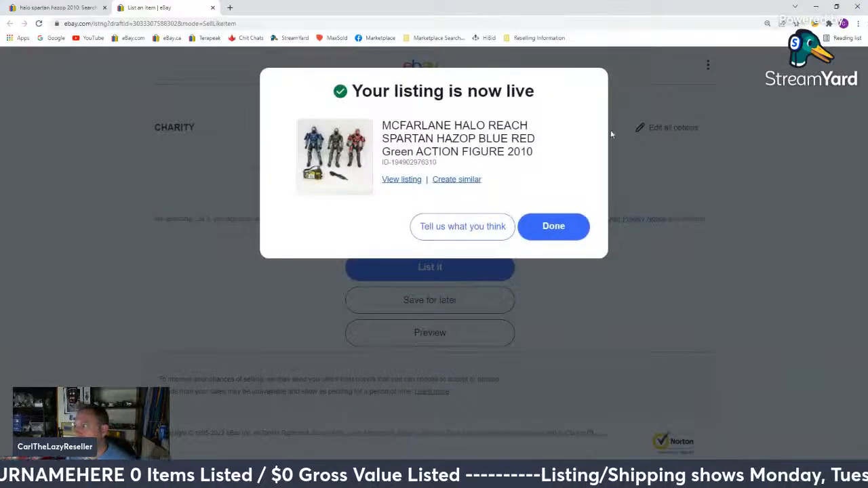
click(570, 237)
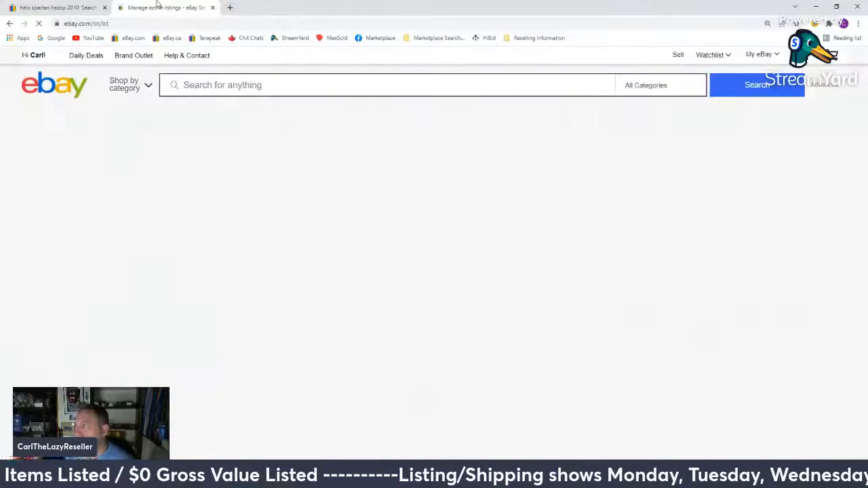
middle_click(157, 4)
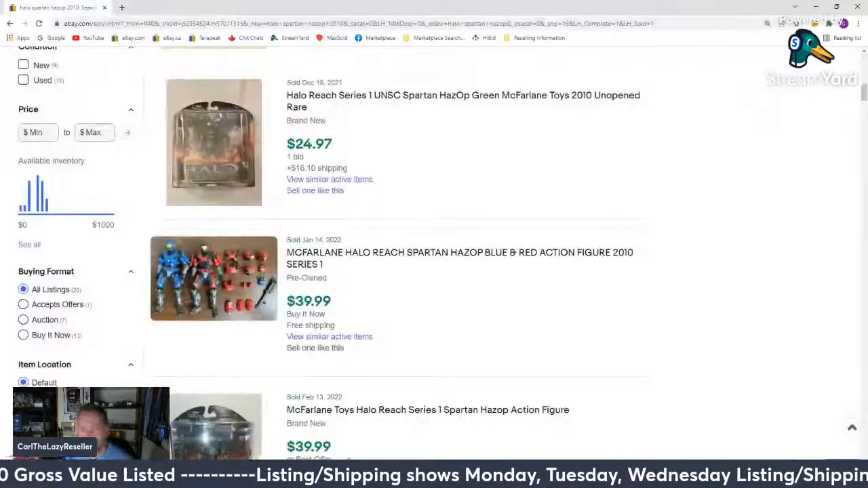
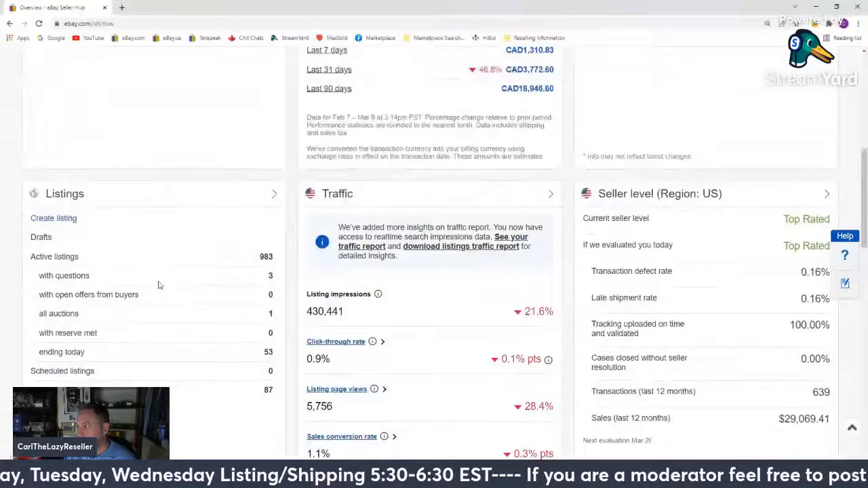
- Open the saved drafts in Seller Hub and resume the "M. Asam Perfect Lift Instant Effect Formula Sealed 3.38 ounce 100ml" draft
scroll(158, 285, up, 6)
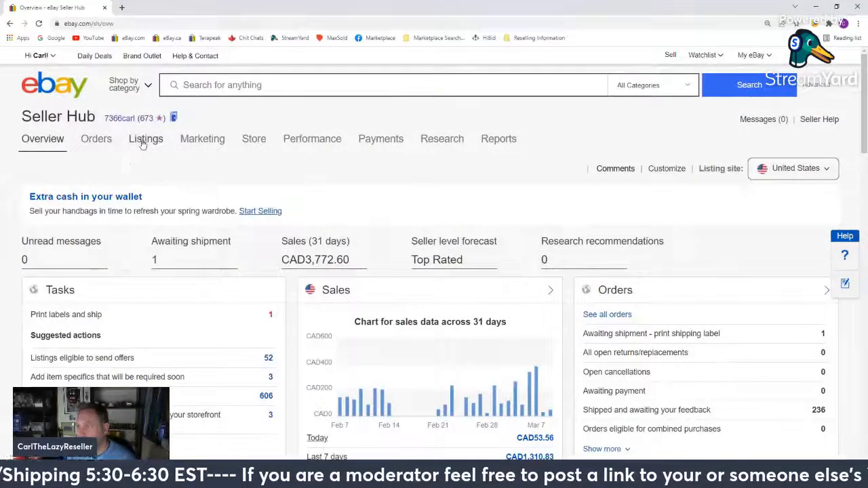
mouse_move(148, 140)
click(143, 218)
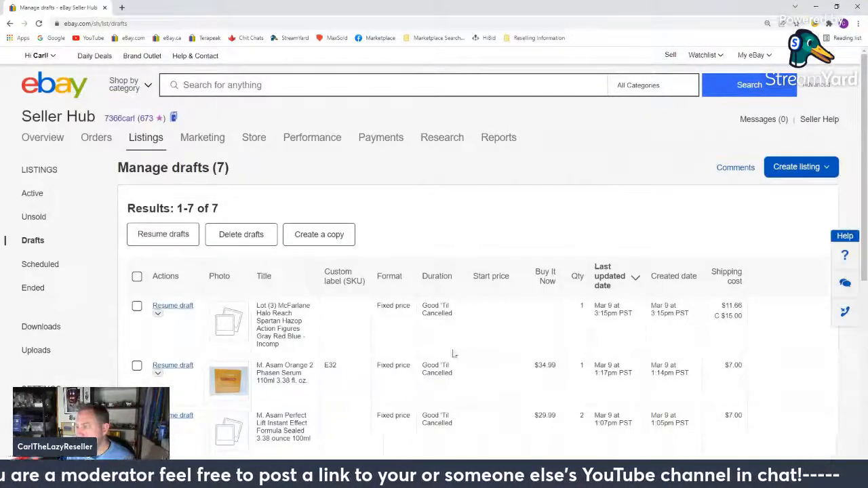
scroll(333, 329, down, 5)
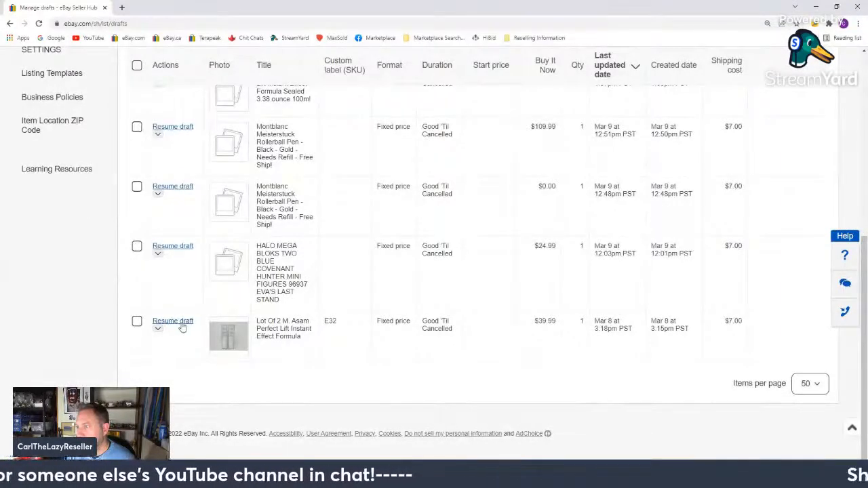
scroll(183, 326, up, 1)
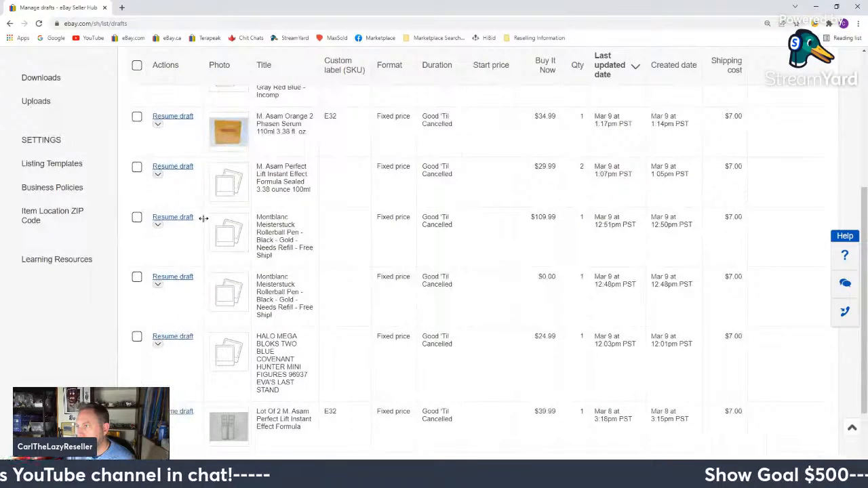
click(174, 167)
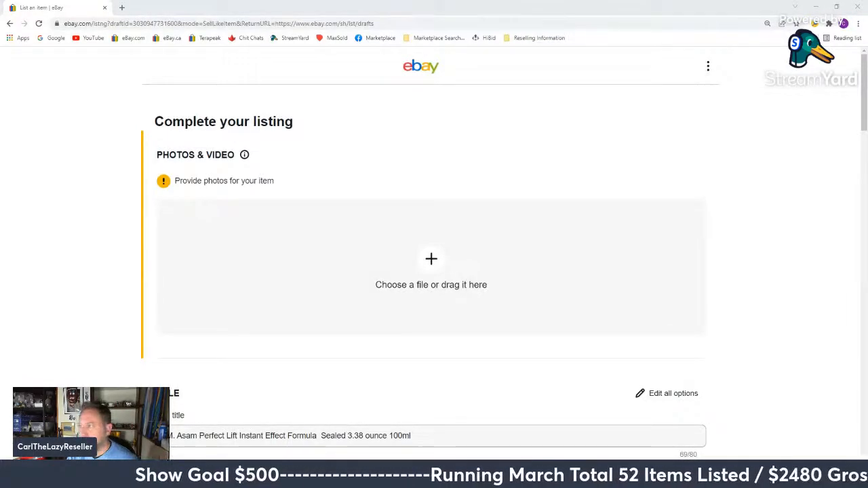
- Upload the seven box photos from 20220309_160745.jpg through 20220309_160810.jpg in the To List folder to the listing
click(427, 265)
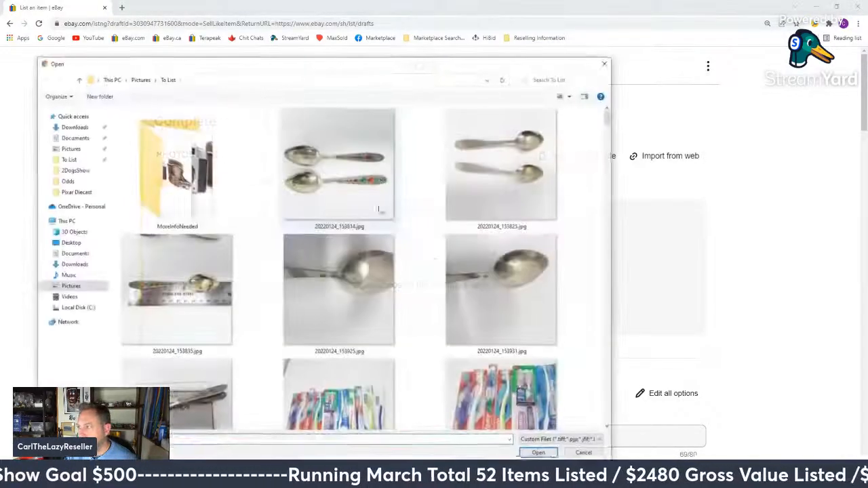
scroll(609, 131, down, 1)
drag(609, 130, 627, 423)
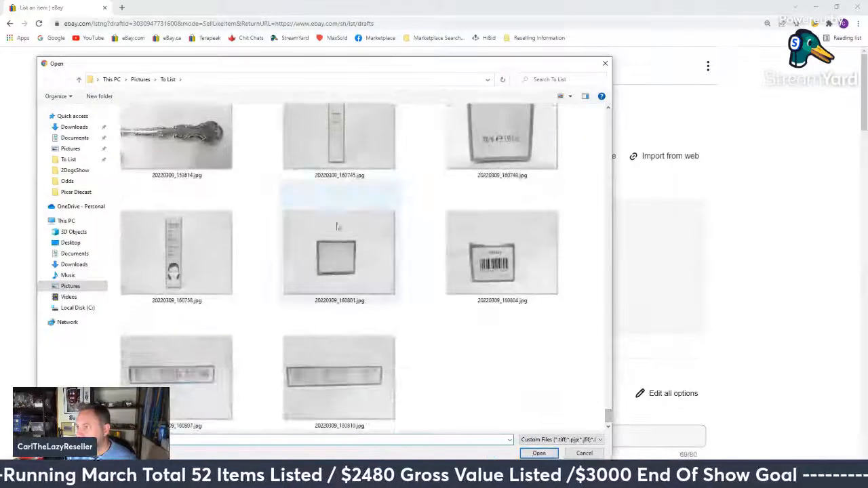
click(238, 275)
shift+click(352, 348)
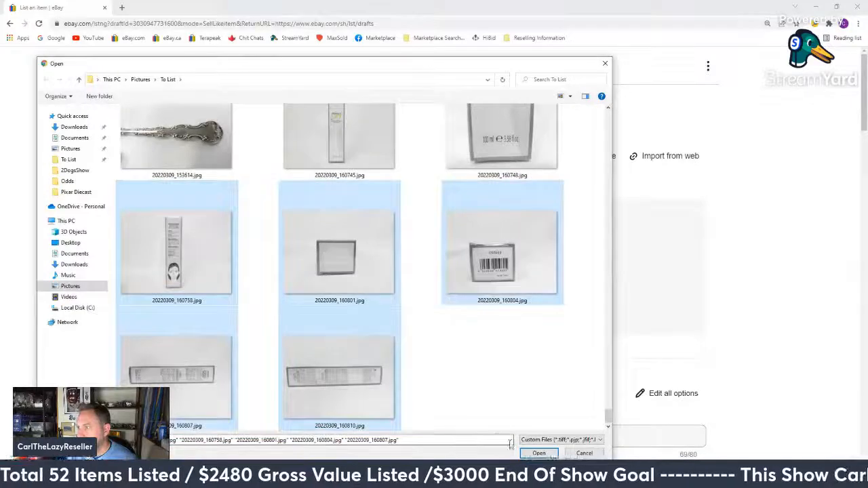
scroll(339, 285, up, 3)
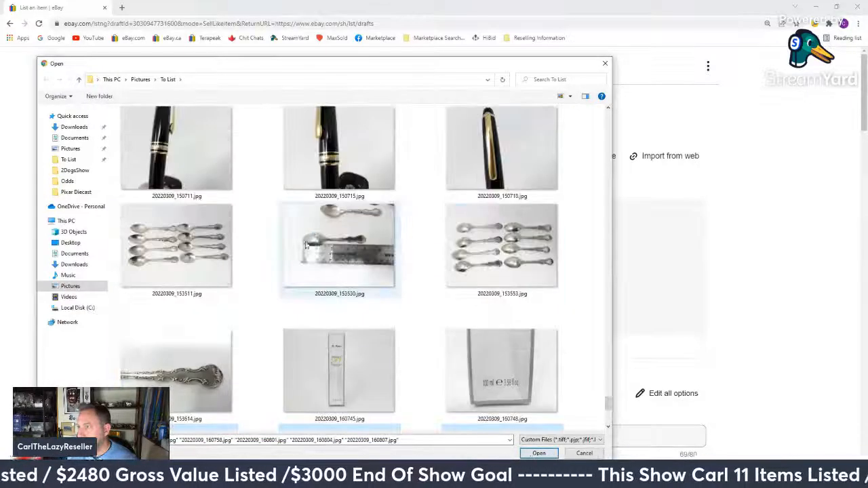
scroll(308, 383, down, 3)
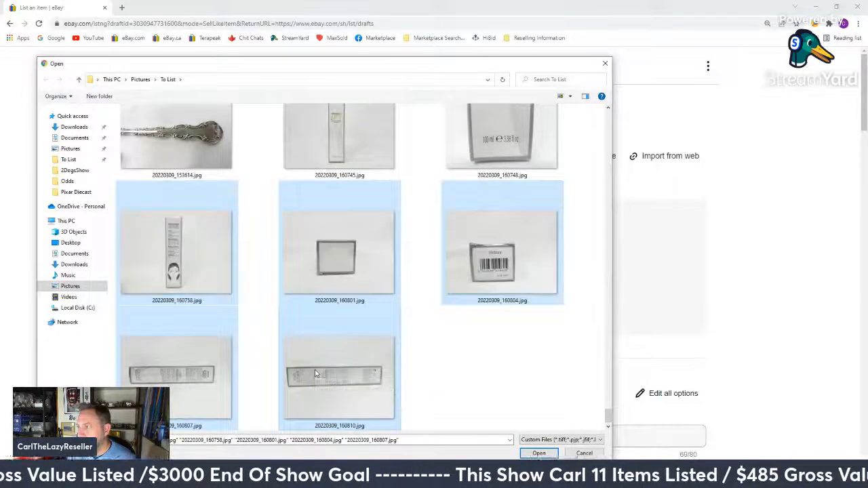
scroll(316, 373, up, 1)
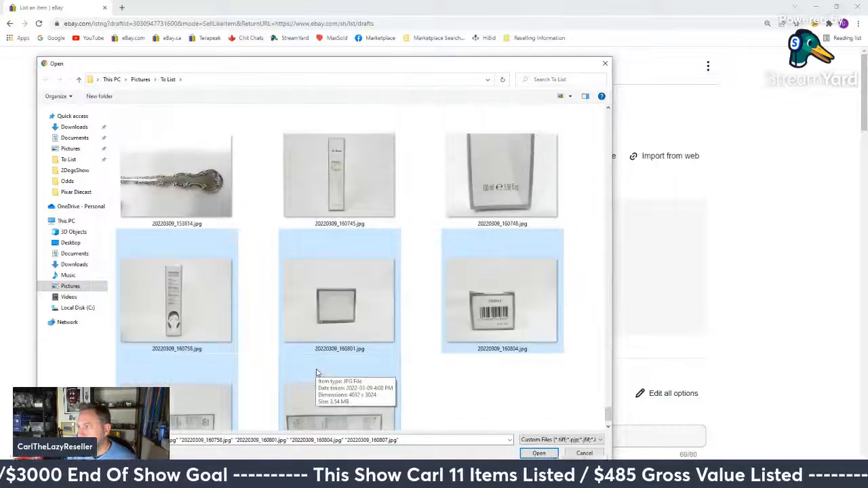
click(338, 223)
scroll(338, 233, down, 1)
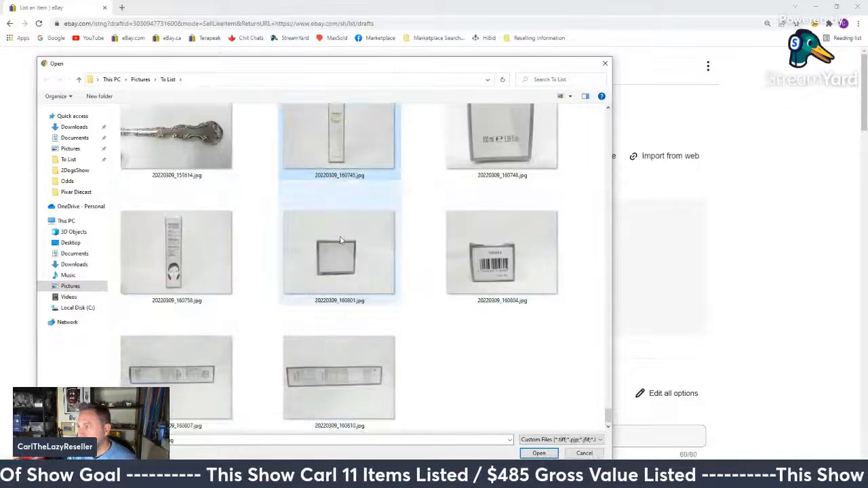
shift+click(347, 363)
click(538, 454)
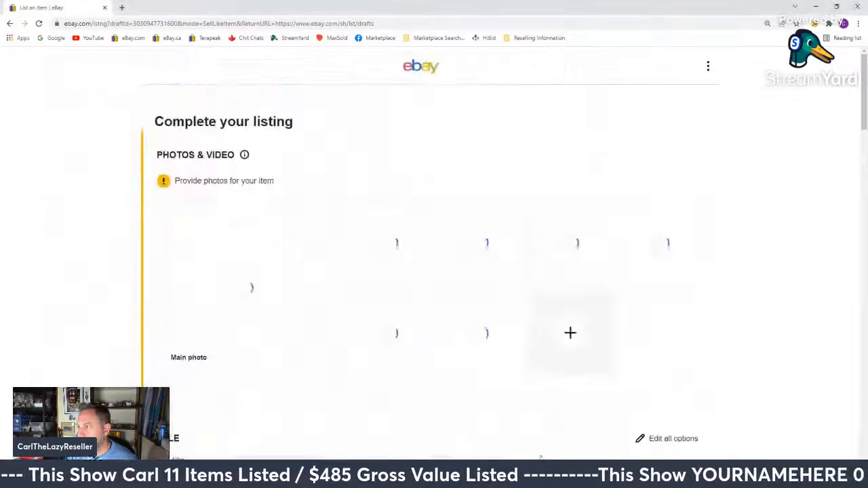
- Set the custom label (SKU) to E32 and the item condition to New
scroll(380, 311, down, 3)
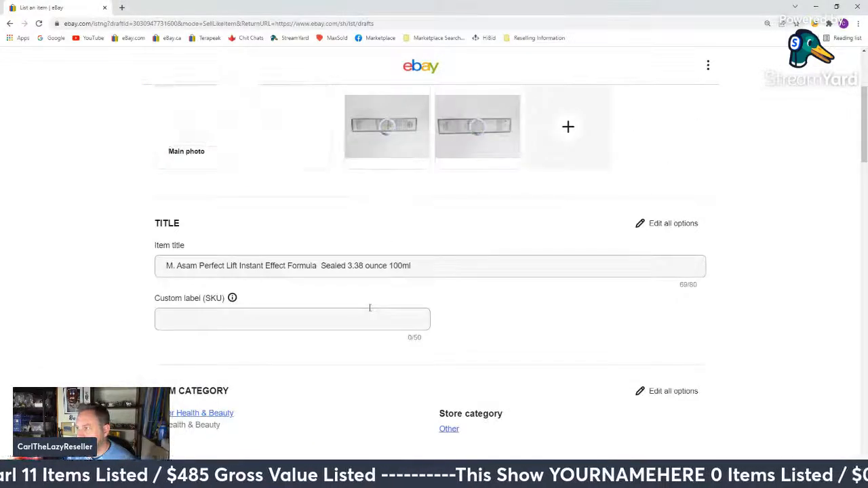
click(209, 315)
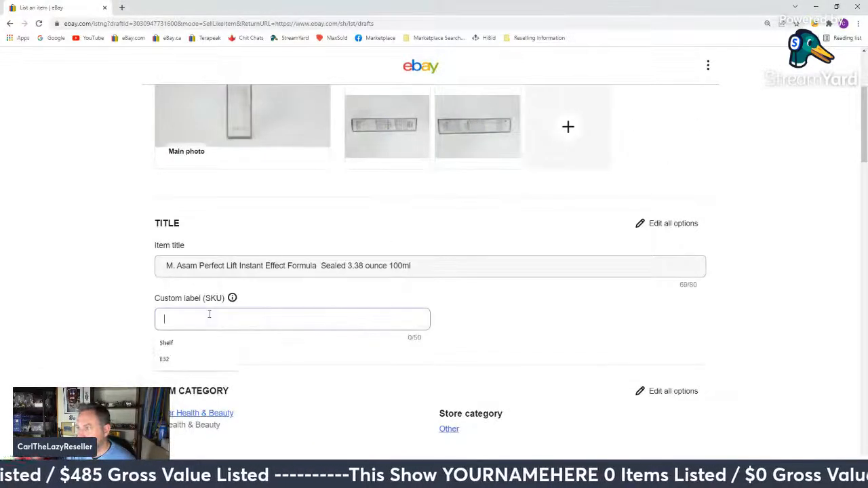
click(169, 359)
scroll(100, 358, down, 3)
scroll(103, 357, down, 2)
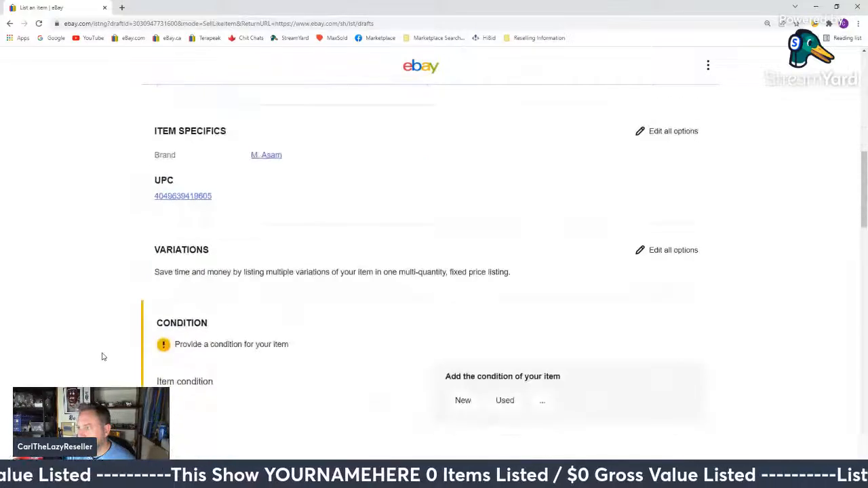
scroll(103, 357, down, 3)
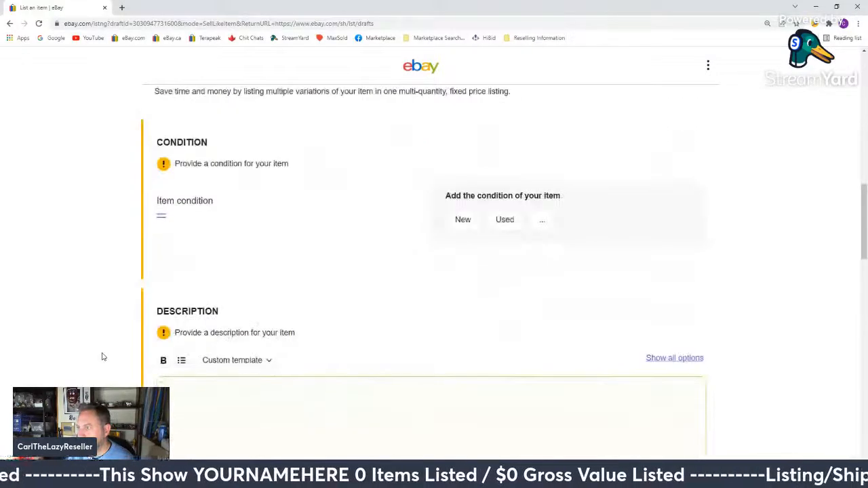
click(464, 219)
- Fill in the item description from a saved custom template
scroll(102, 278, down, 2)
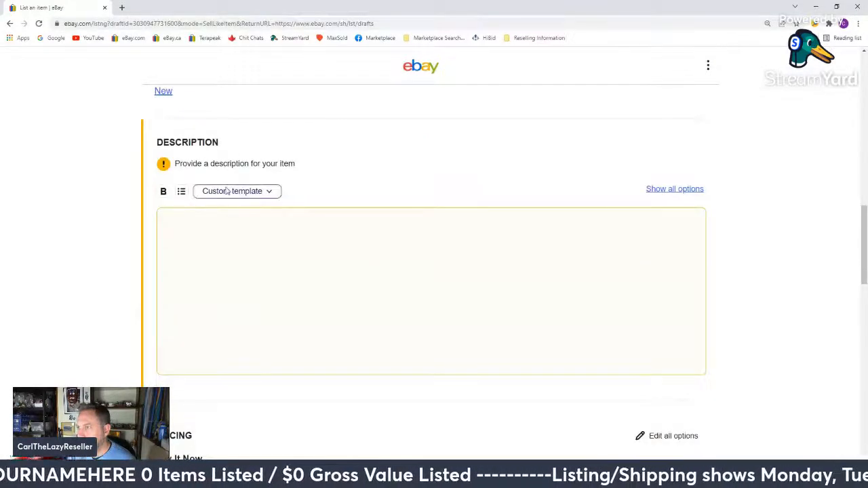
click(227, 192)
click(313, 352)
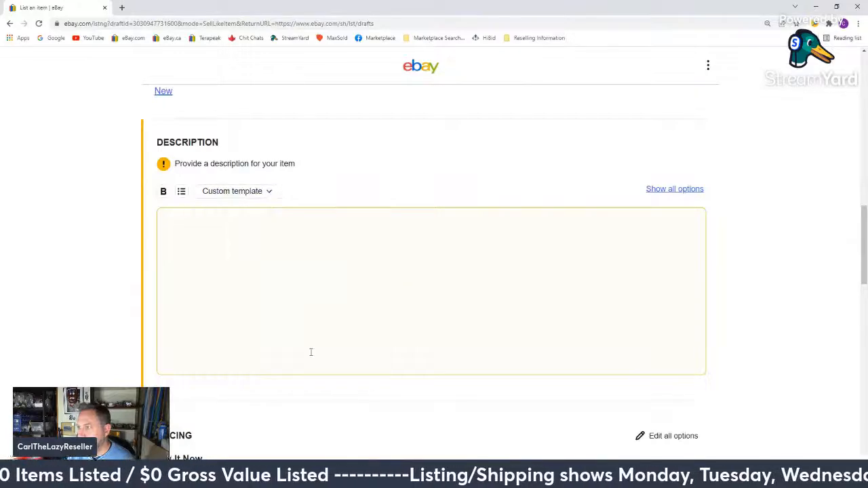
- Publish the M. Asam Perfect Lift listing and dismiss the confirmation
scroll(145, 275, down, 4)
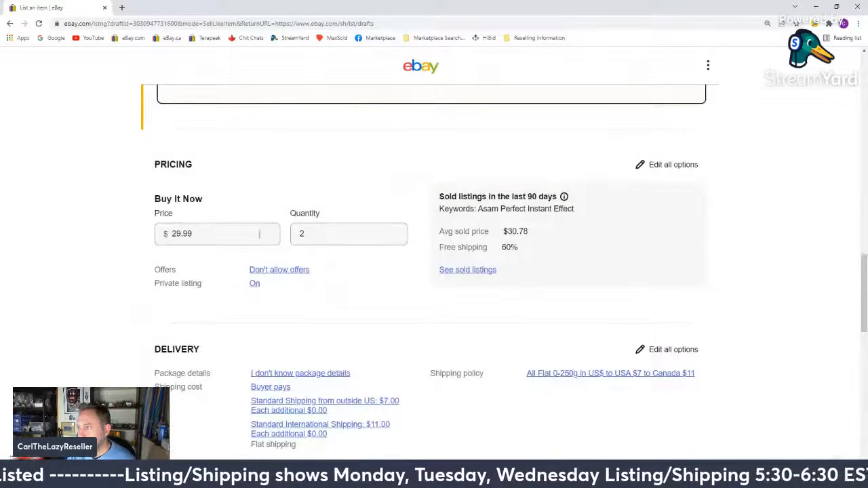
scroll(253, 249, down, 3)
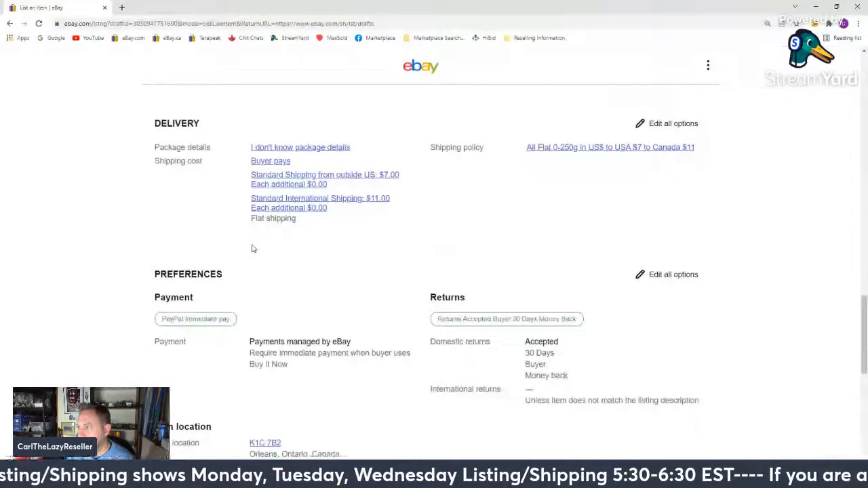
scroll(253, 248, down, 6)
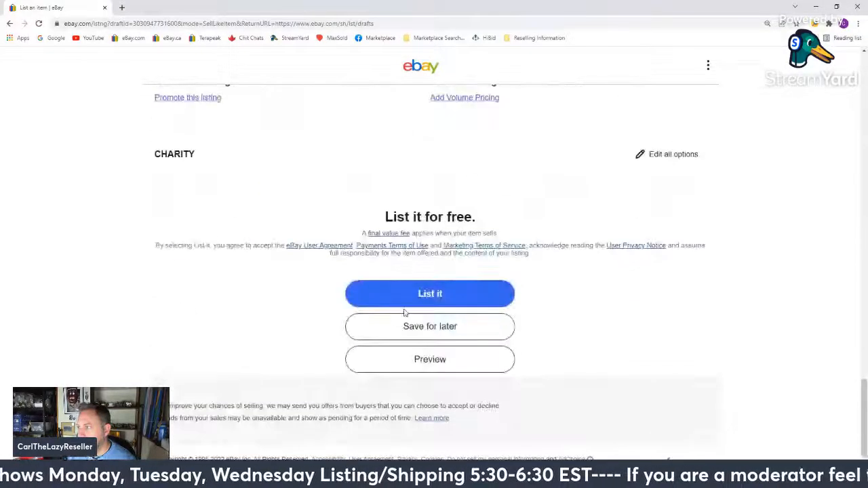
click(405, 303)
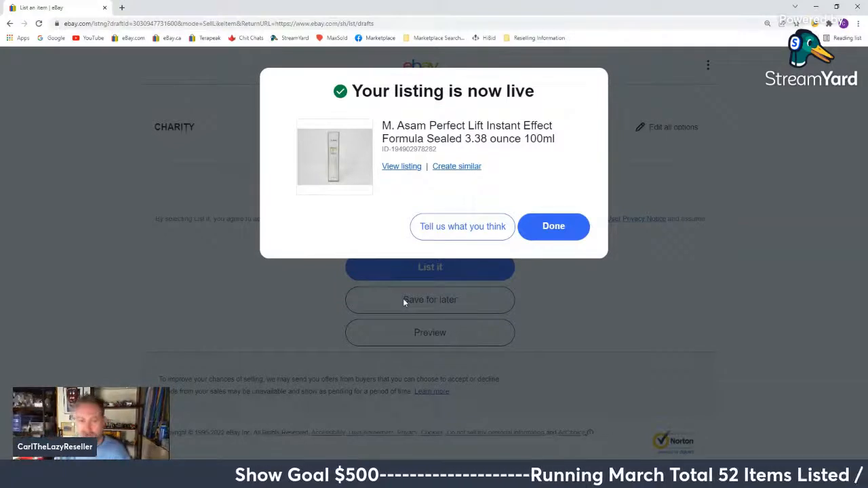
click(553, 226)
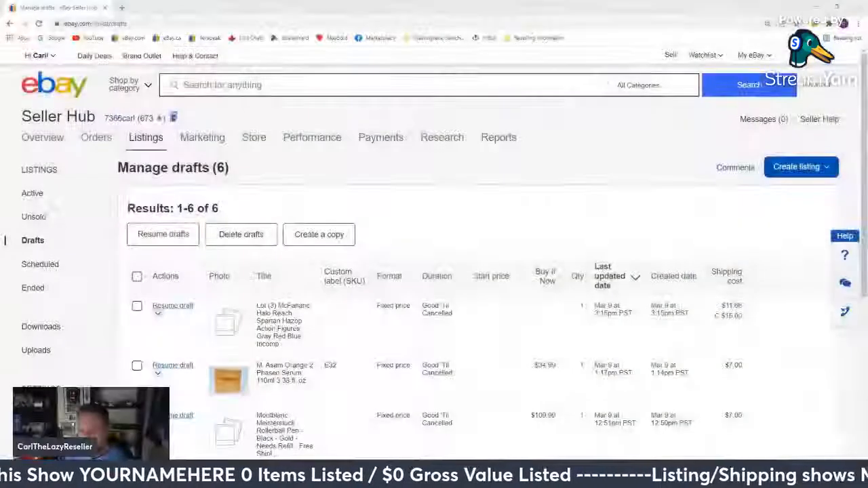
- Resume the "M. Asam Orange 2 Phasen Serum 110ml 3.38 fl. oz." draft and remove all of its photos
scroll(498, 105, down, 2)
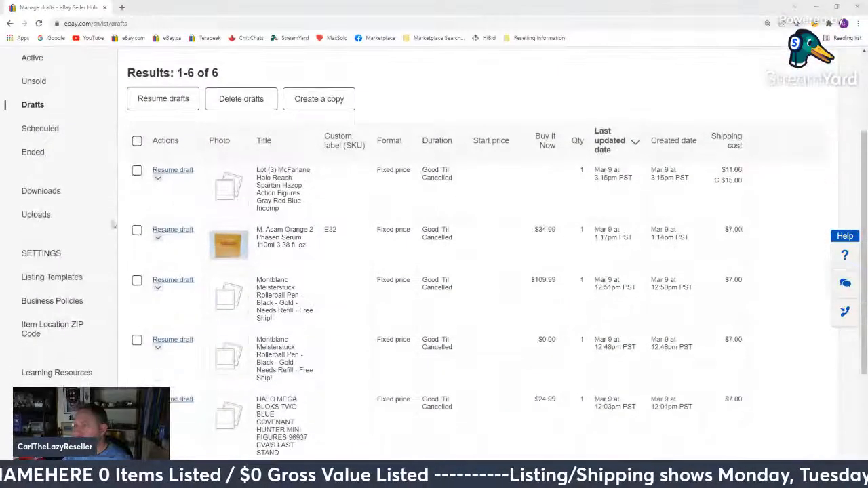
click(175, 231)
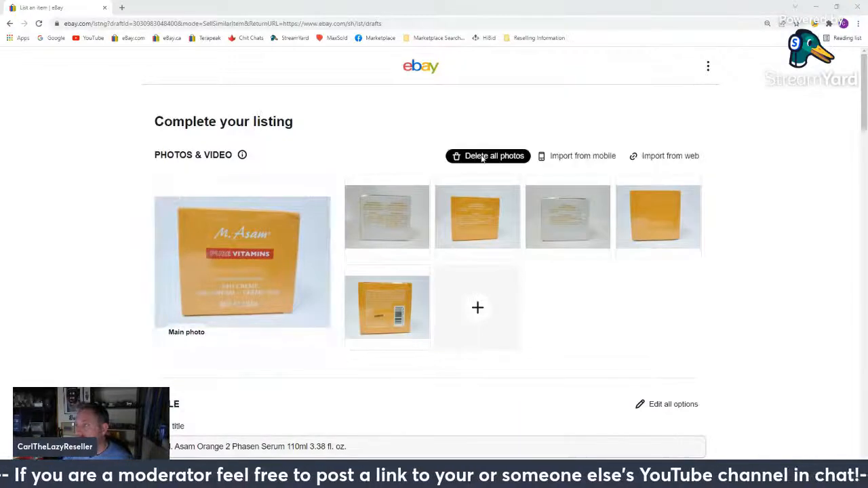
click(481, 157)
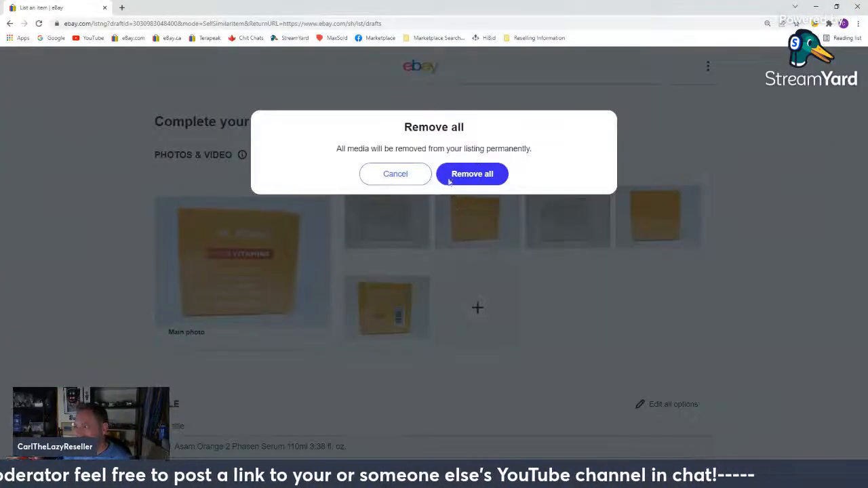
click(473, 176)
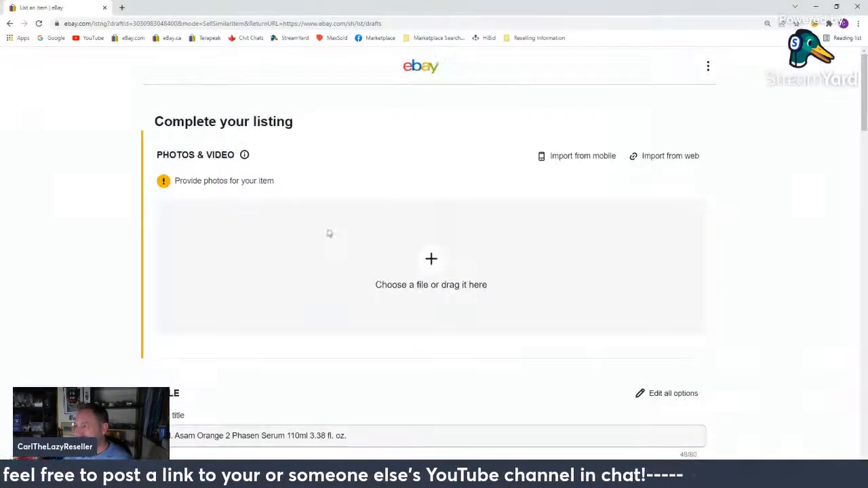
- Upload the six orange box photos from 20220306_145945.jpg through 20220306_150004.jpg in the To List folder
click(443, 261)
scroll(575, 129, down, 5)
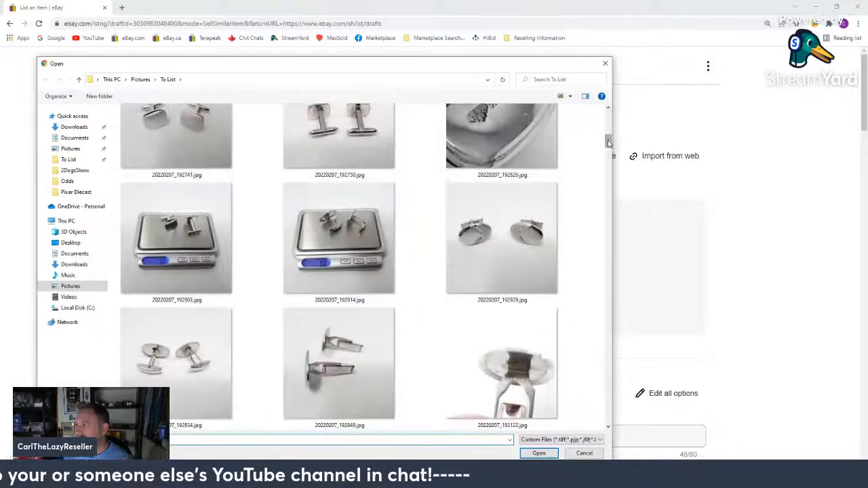
drag(609, 142, 631, 246)
click(511, 217)
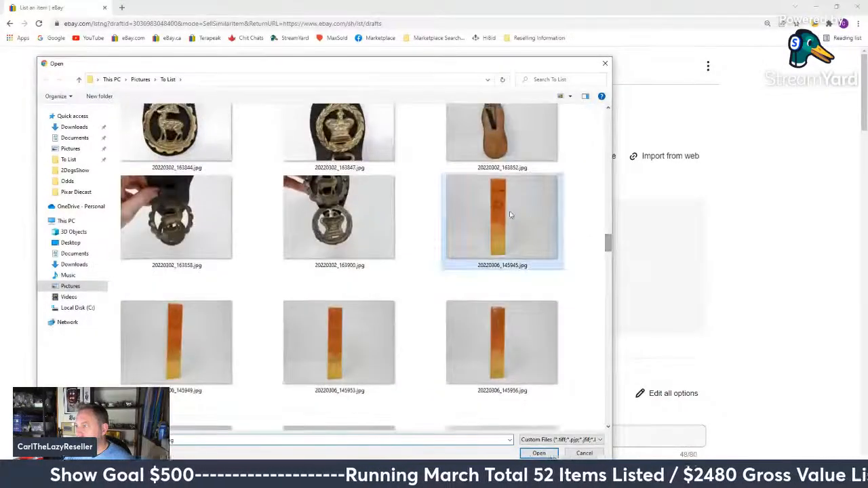
scroll(512, 214, down, 1)
shift+click(339, 380)
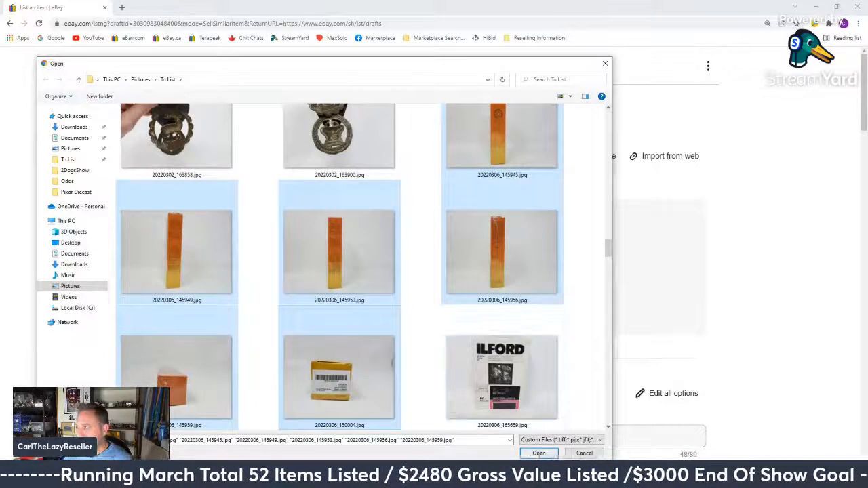
click(539, 453)
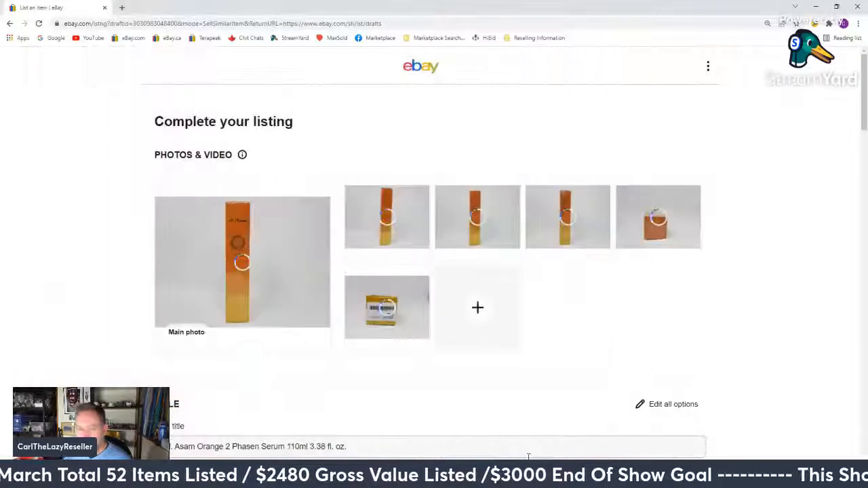
- Review the serum listing's title, custom label, category, item specifics, pricing, delivery and preferences down to the listing options
scroll(388, 281, down, 3)
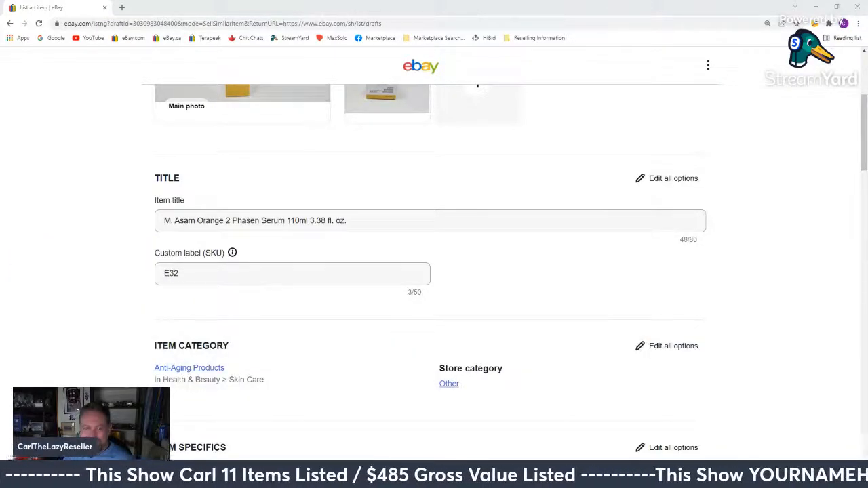
scroll(369, 299, down, 2)
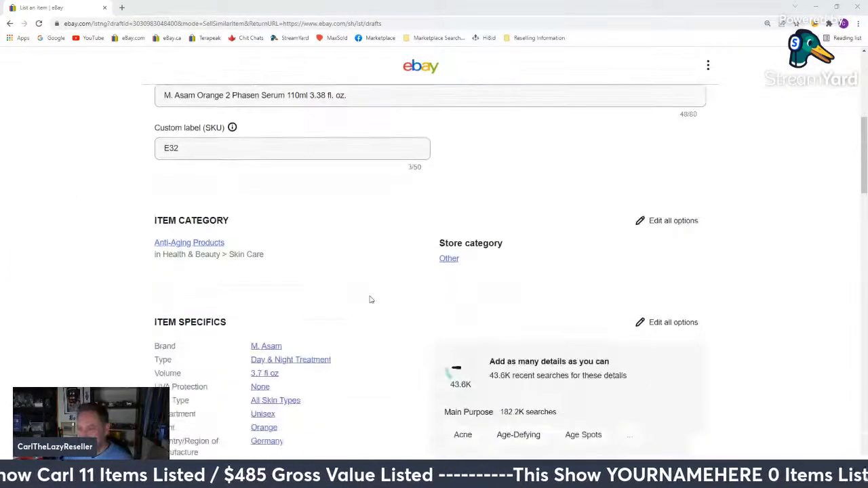
scroll(332, 278, down, 3)
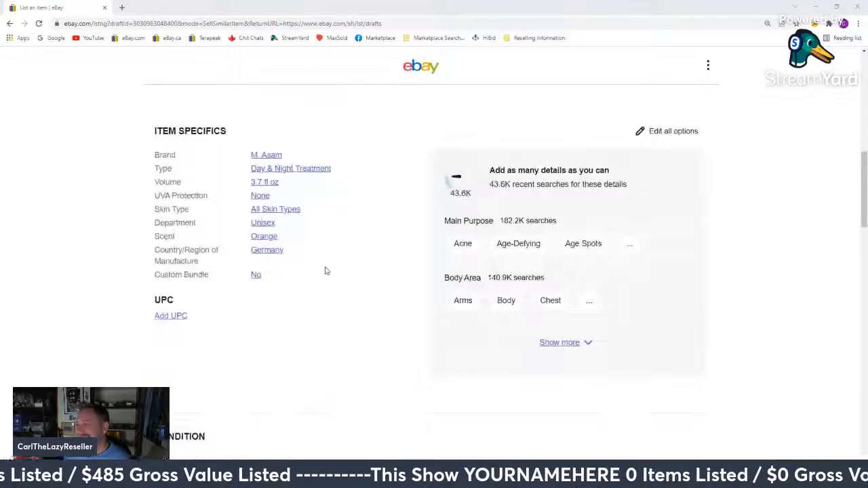
scroll(327, 270, up, 7)
scroll(322, 272, down, 4)
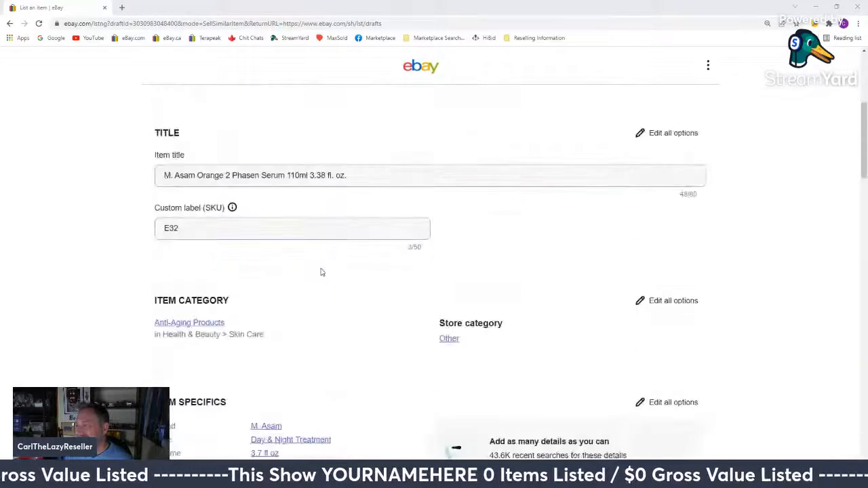
scroll(322, 272, down, 10)
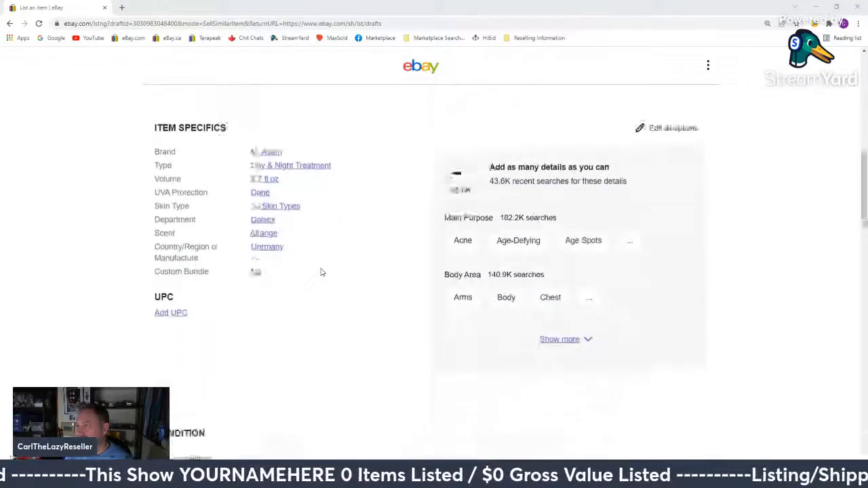
scroll(322, 274, down, 8)
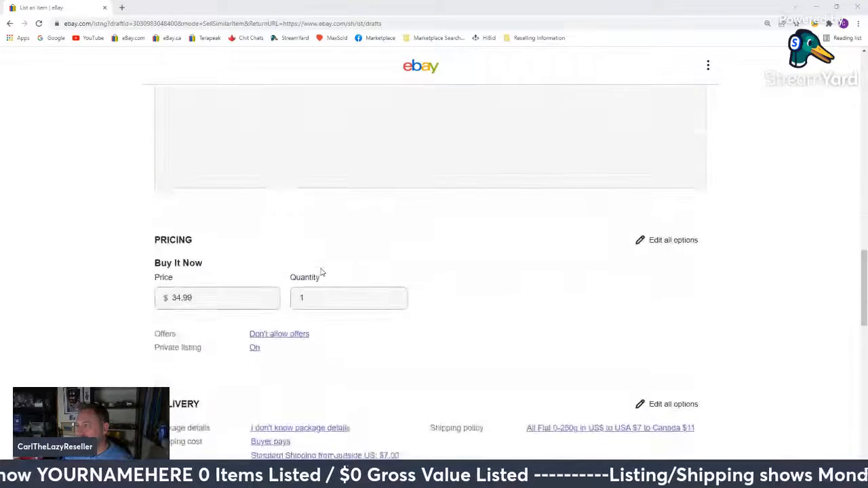
scroll(323, 272, down, 3)
scroll(322, 272, up, 2)
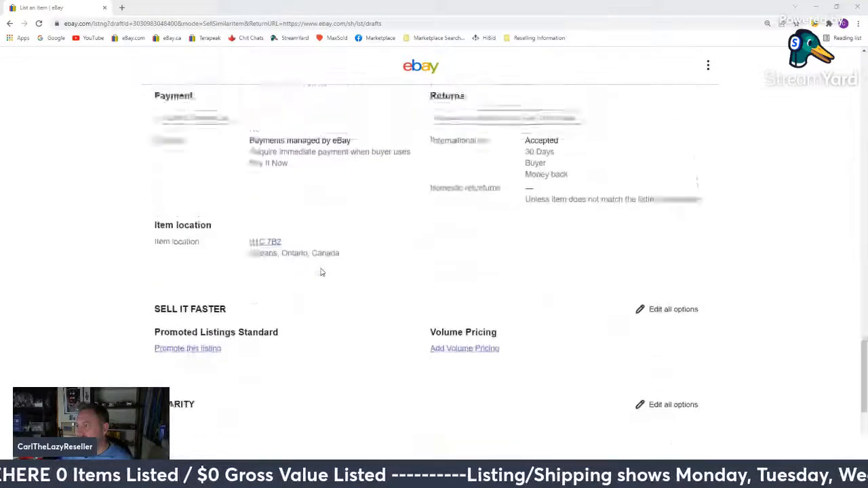
scroll(323, 272, down, 1)
scroll(323, 272, down, 5)
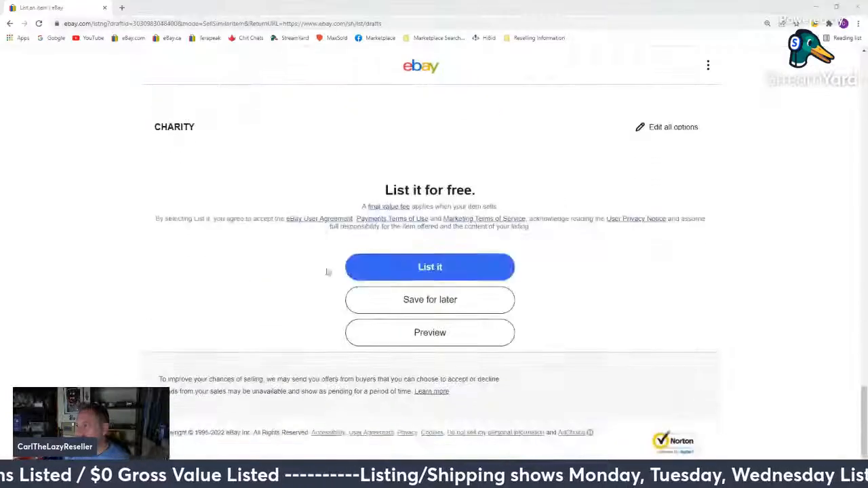
- Publish the M. Asam Orange 2 Phasen Serum listing and dismiss the confirmation
click(416, 268)
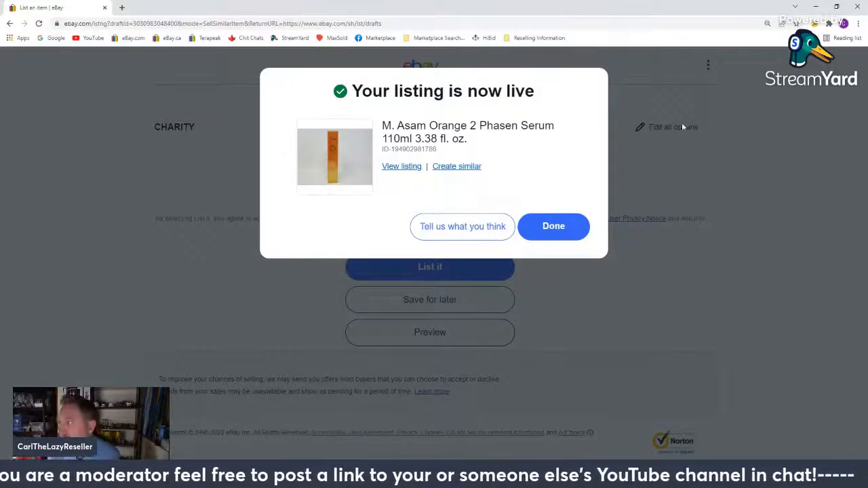
click(561, 225)
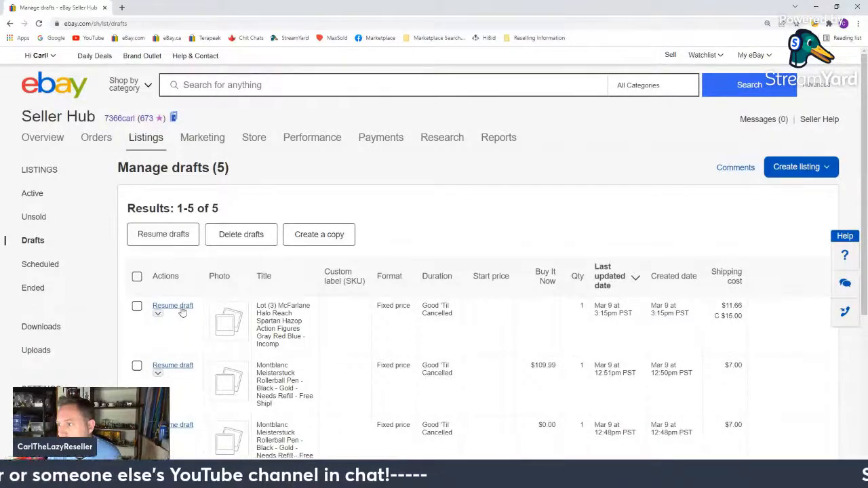
- Open the HALO MEGA BLOKS Covenant Hunter draft and upload the six figure photos from 20220309_150114.jpg through 20220309_150137.jpg in To List
scroll(182, 313, down, 3)
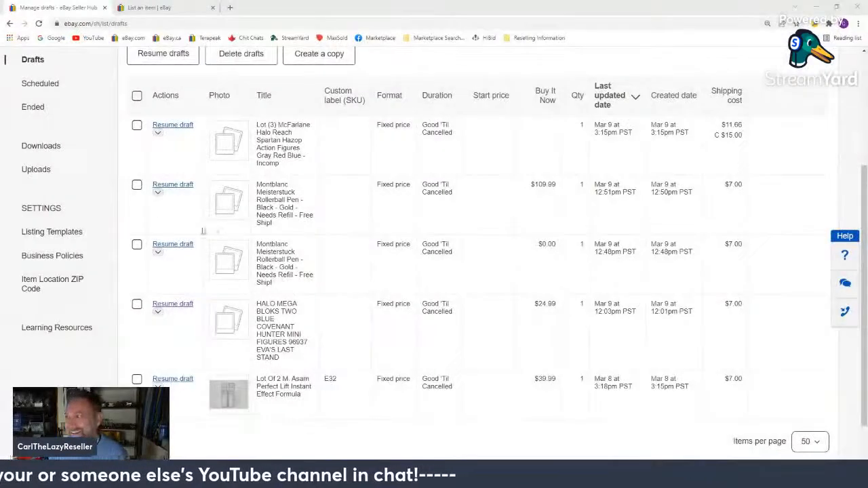
scroll(580, 332, up, 3)
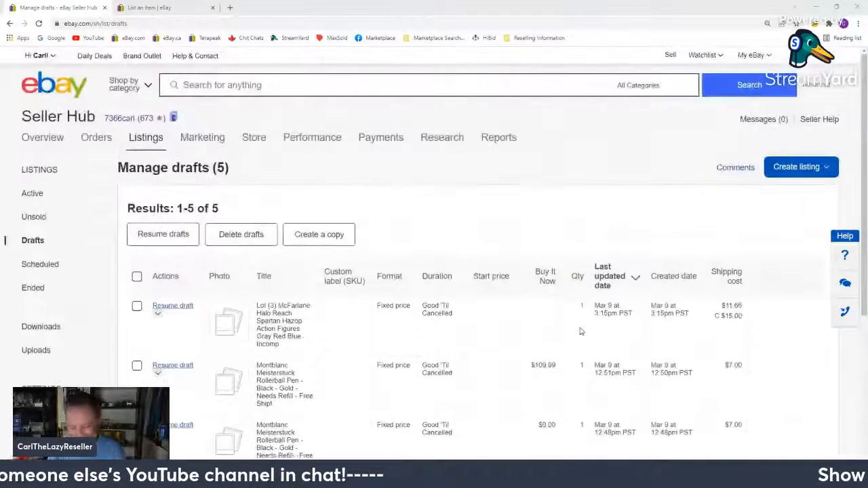
click(156, 6)
click(432, 258)
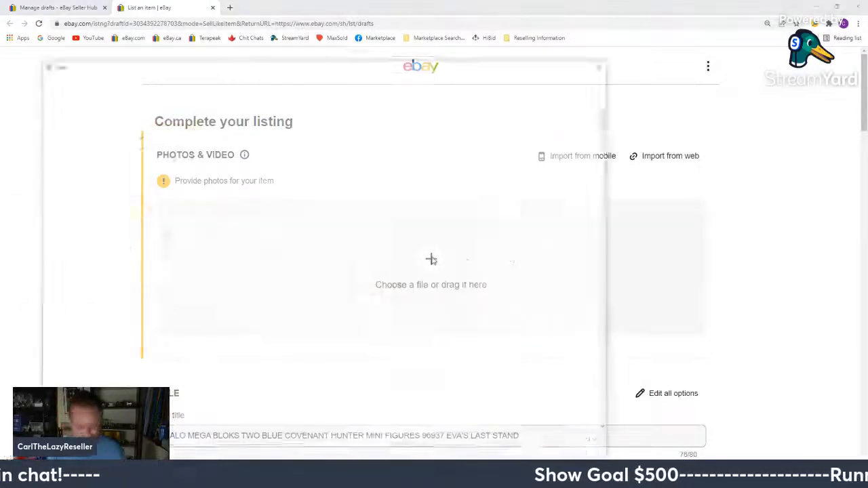
scroll(382, 234, down, 10)
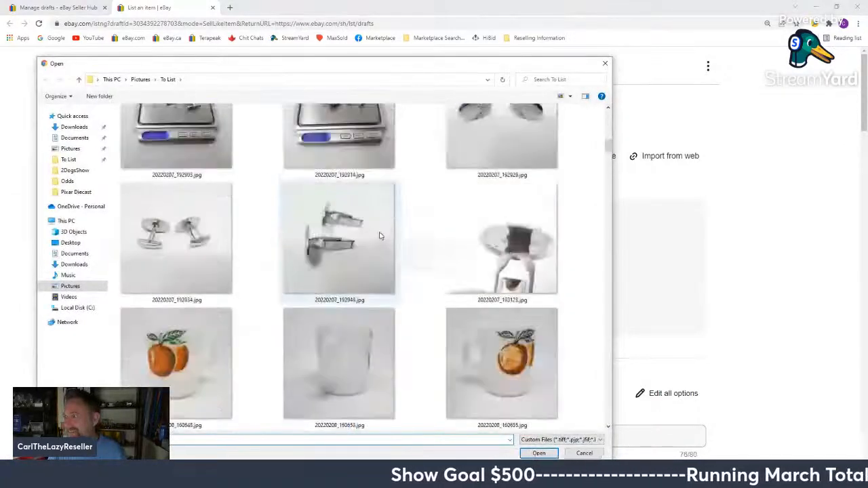
scroll(382, 234, down, 10)
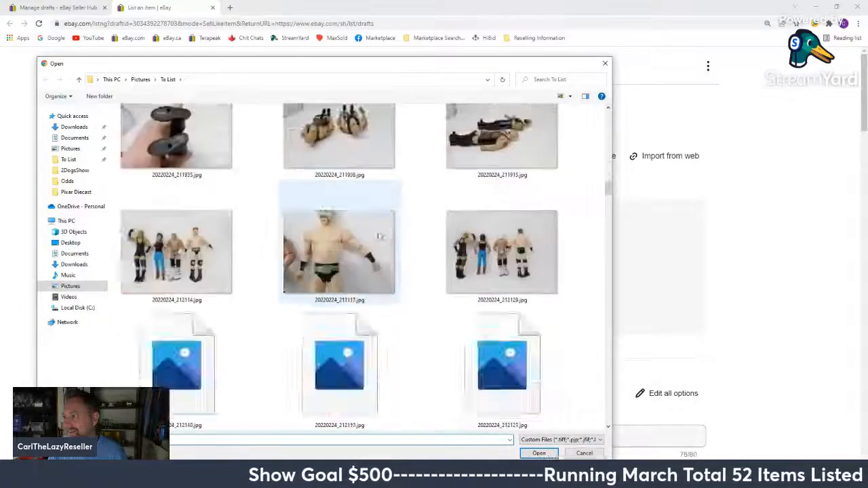
scroll(379, 236, down, 15)
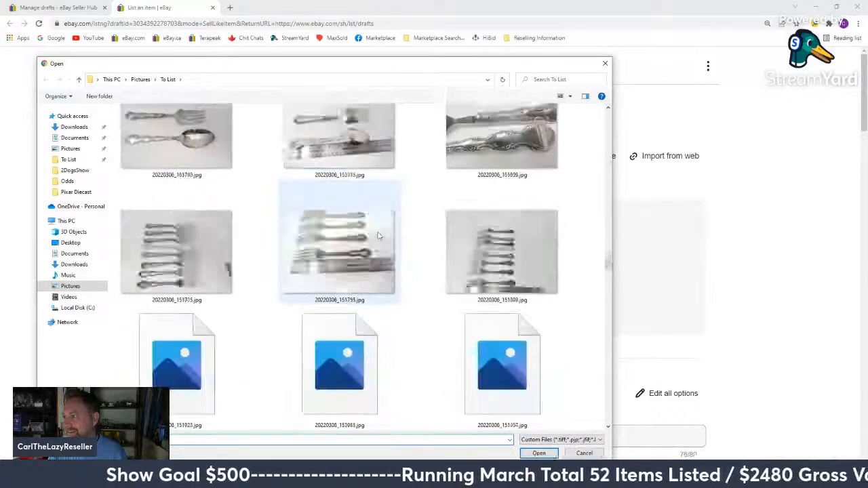
scroll(380, 235, down, 15)
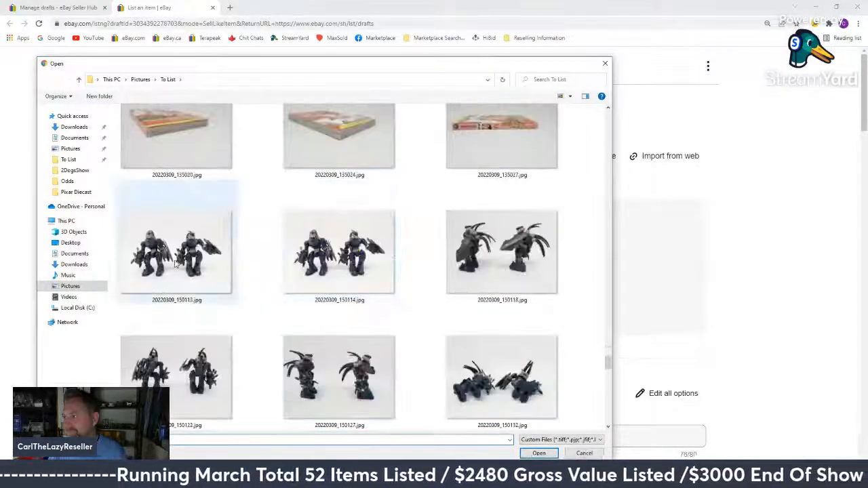
click(309, 257)
scroll(309, 256, down, 1)
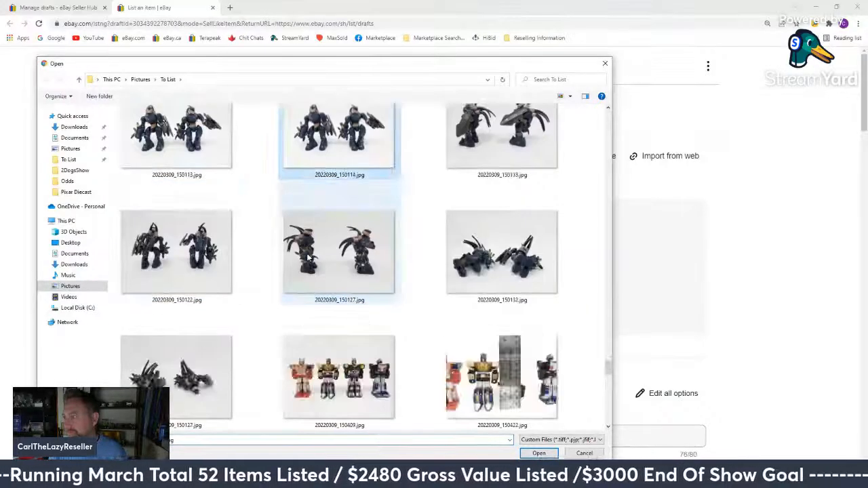
shift+click(207, 345)
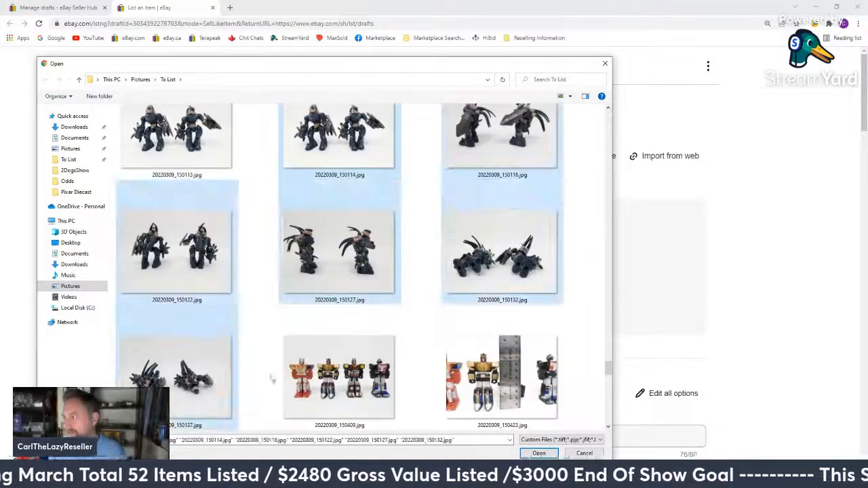
click(537, 453)
- Set the Halo listing's custom label to E32 and its item condition to Used
scroll(430, 332, down, 3)
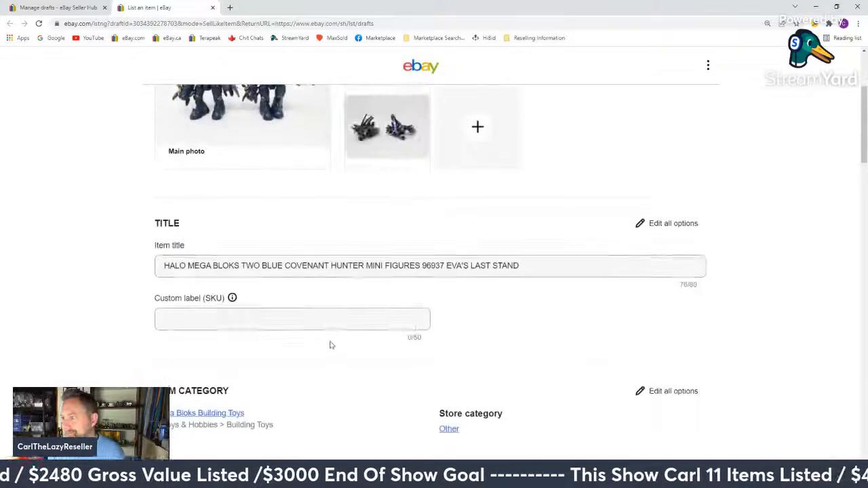
click(311, 326)
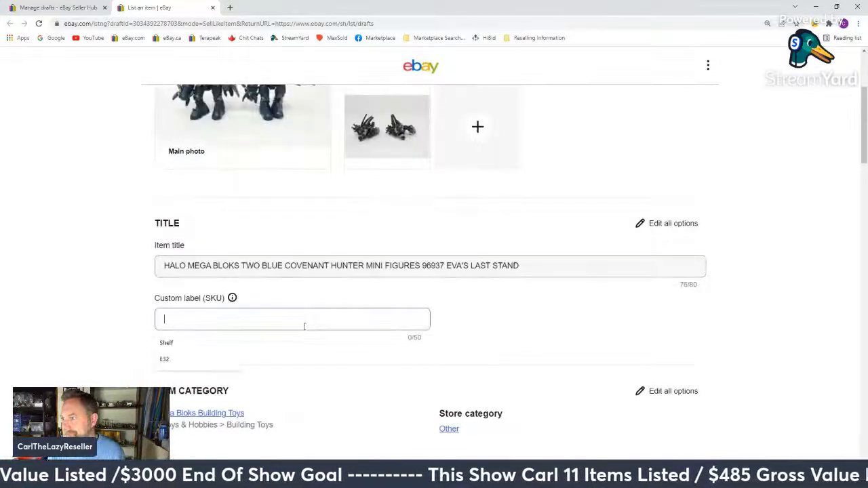
click(184, 358)
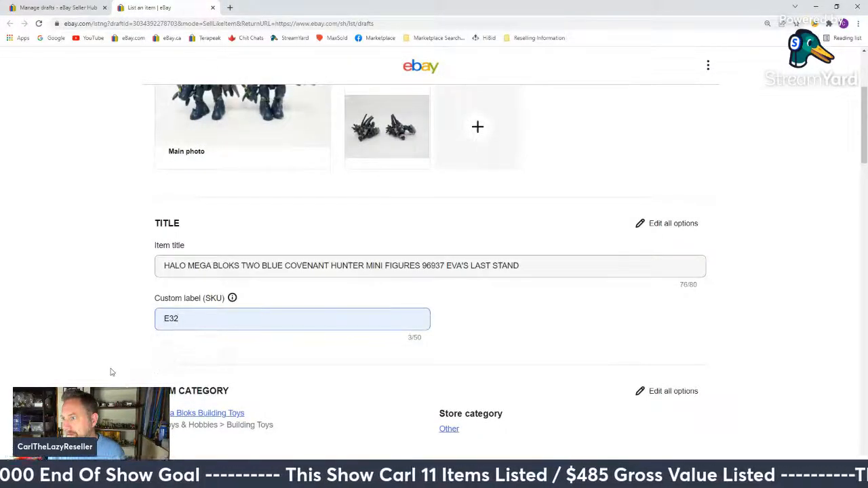
scroll(112, 372, down, 7)
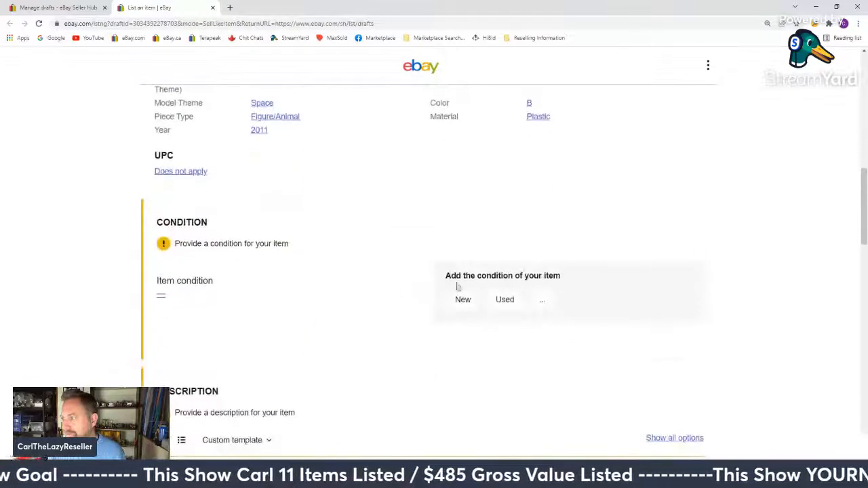
click(510, 302)
- Insert the "Good might have mark" custom template into the Halo listing's description
scroll(188, 294, down, 3)
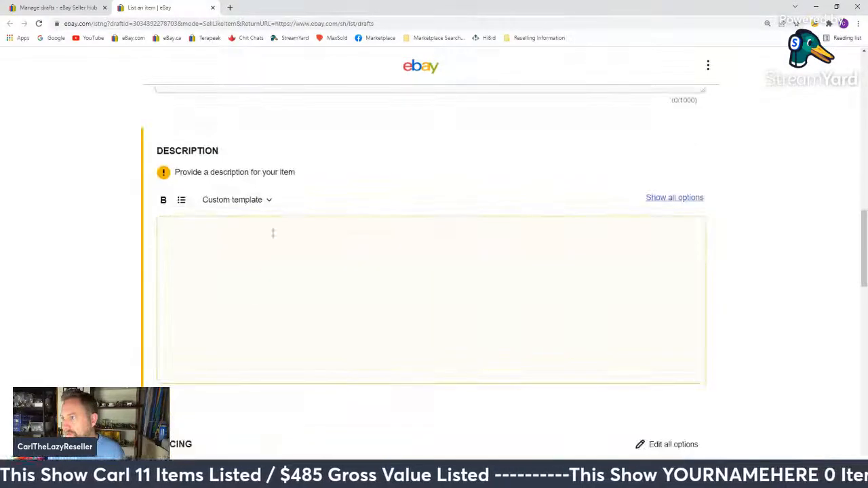
click(260, 204)
scroll(257, 271, down, 5)
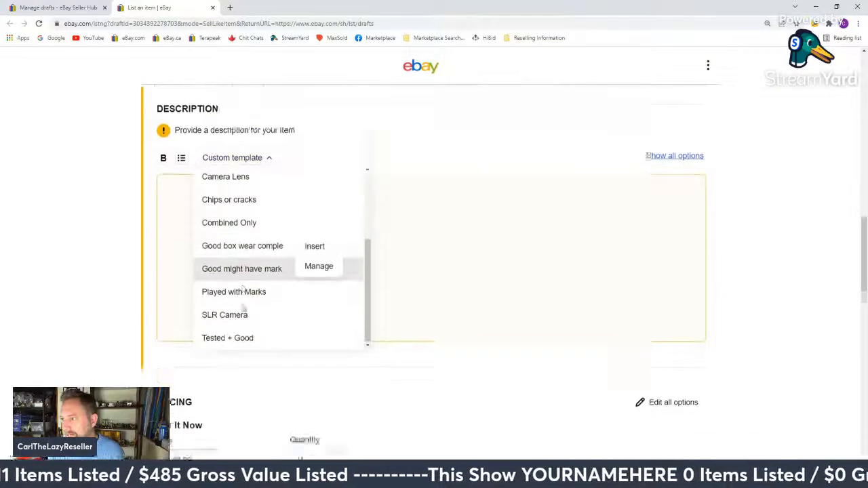
scroll(256, 255, up, 5)
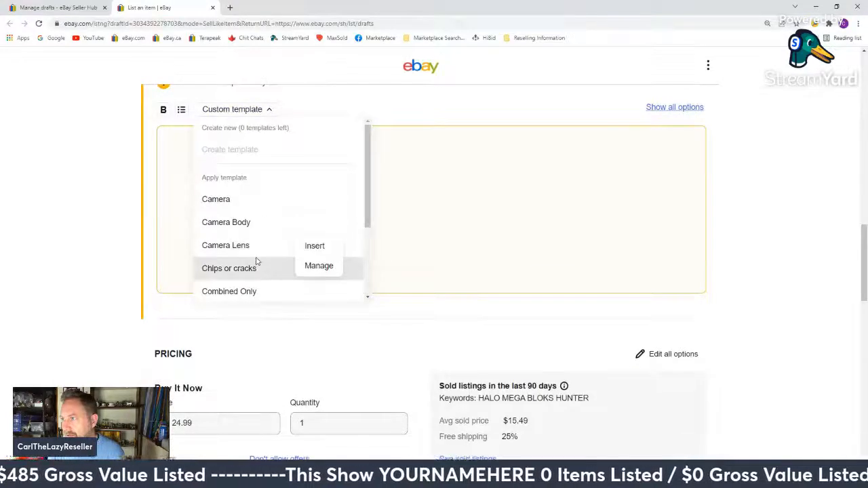
scroll(254, 228, down, 2)
scroll(265, 160, down, 2)
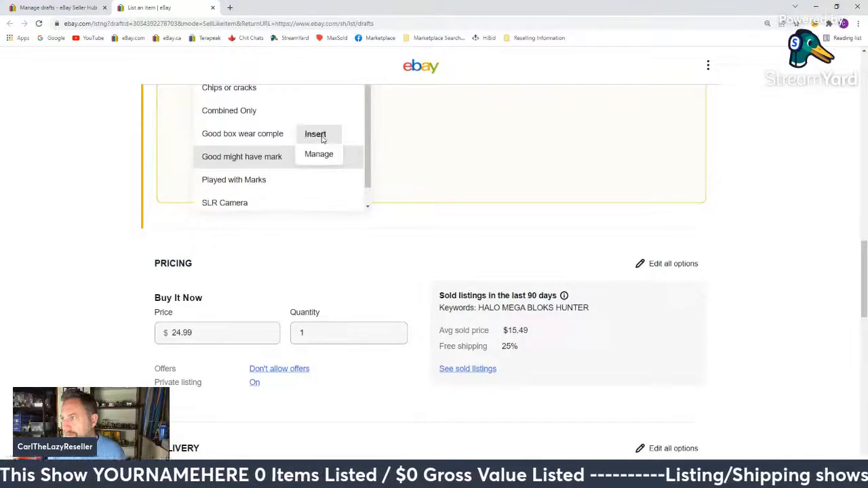
click(315, 134)
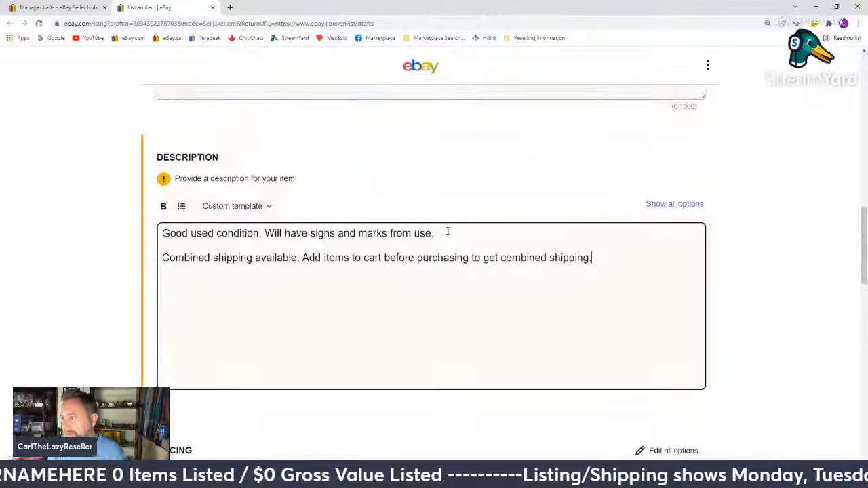
- Copy the description sentence "Good used condition. Will have signs and marks from use." into the condition description
drag(385, 234, 139, 215)
key(ctrl+c)
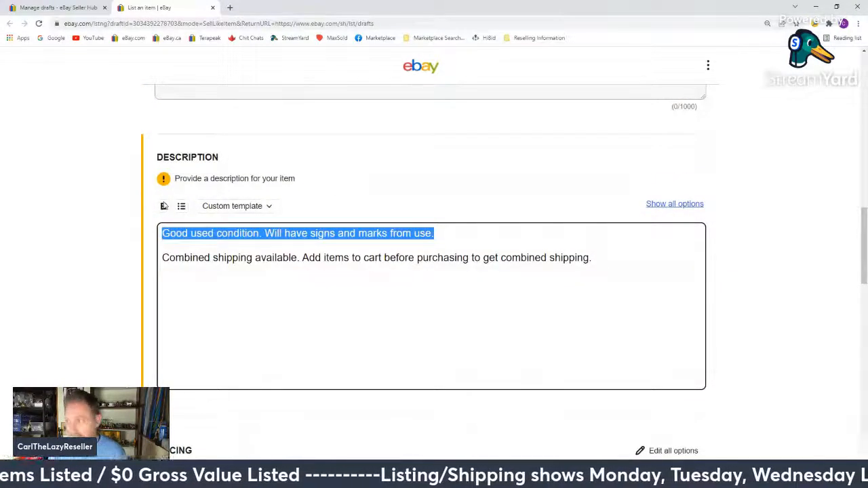
scroll(164, 206, up, 2)
click(179, 219)
key(ctrl+v)
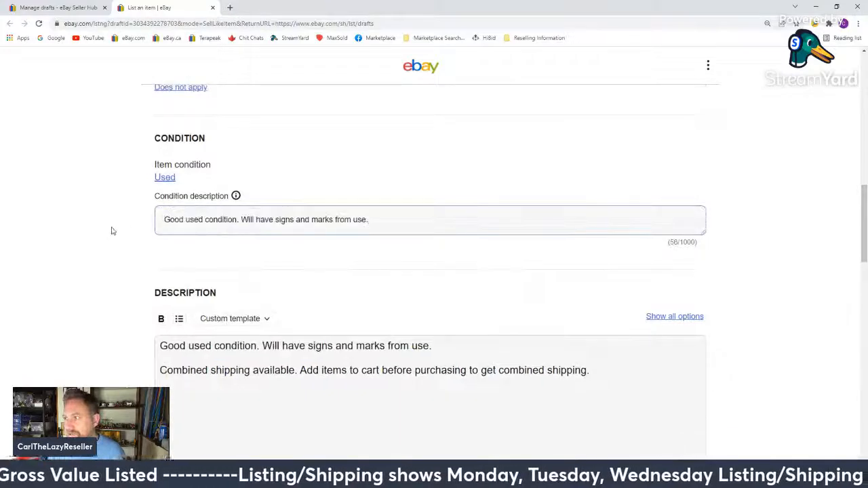
- Publish the HALO MEGA BLOKS listing, dismiss the confirmation and return to the remaining drafts
scroll(112, 231, down, 8)
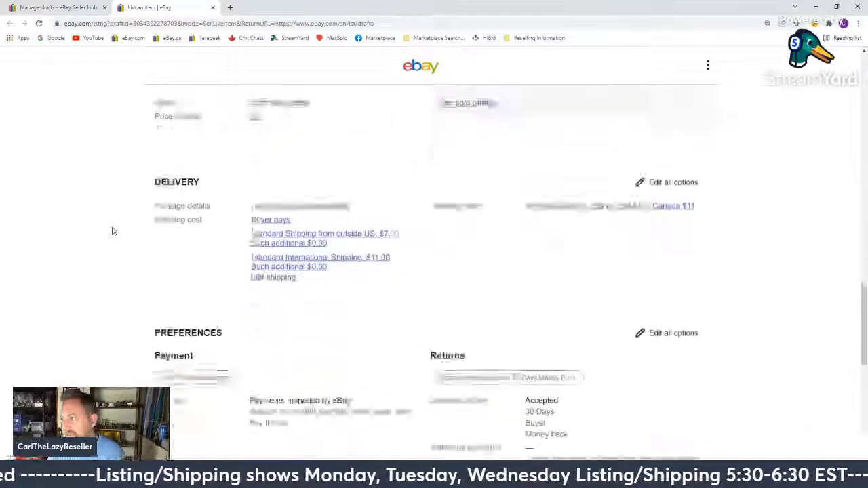
scroll(113, 231, down, 4)
scroll(114, 231, down, 3)
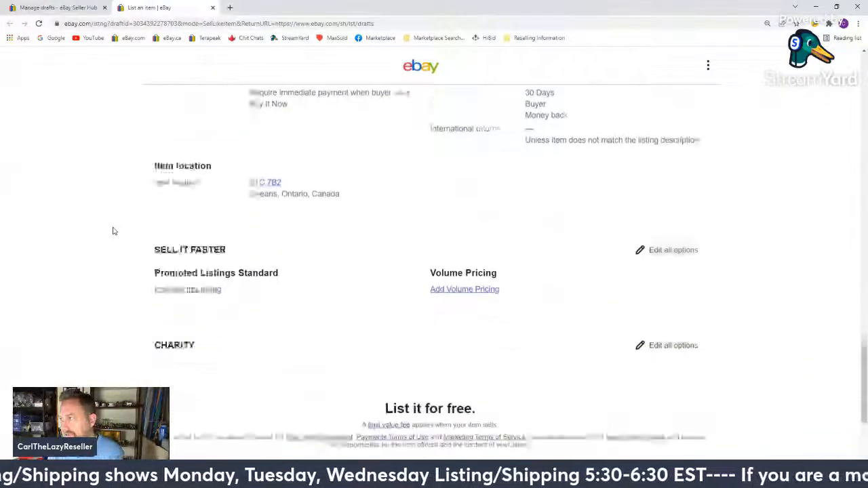
drag(865, 429, 865, 455)
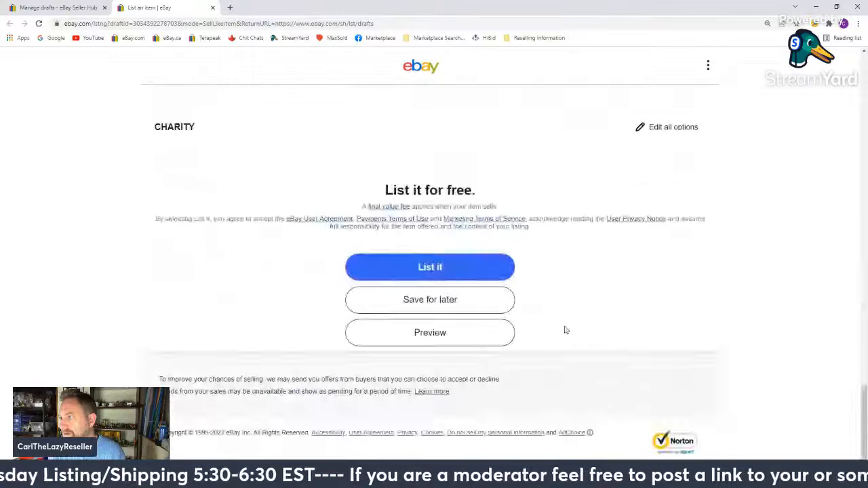
click(483, 261)
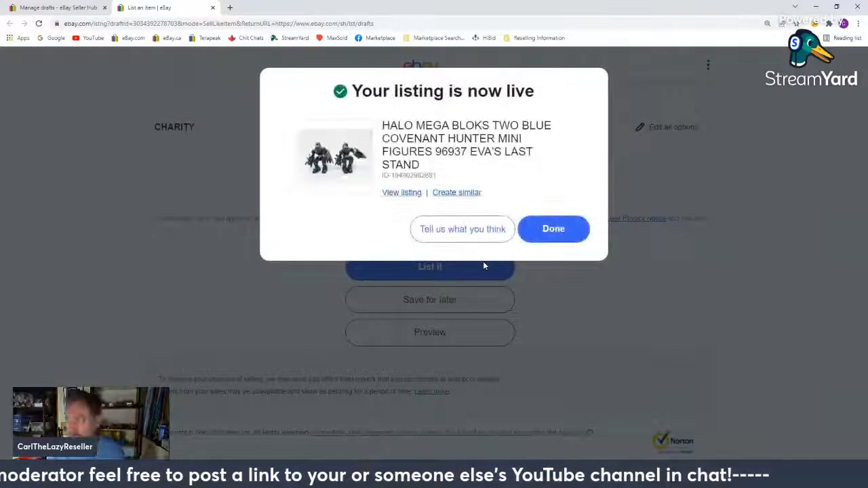
click(565, 237)
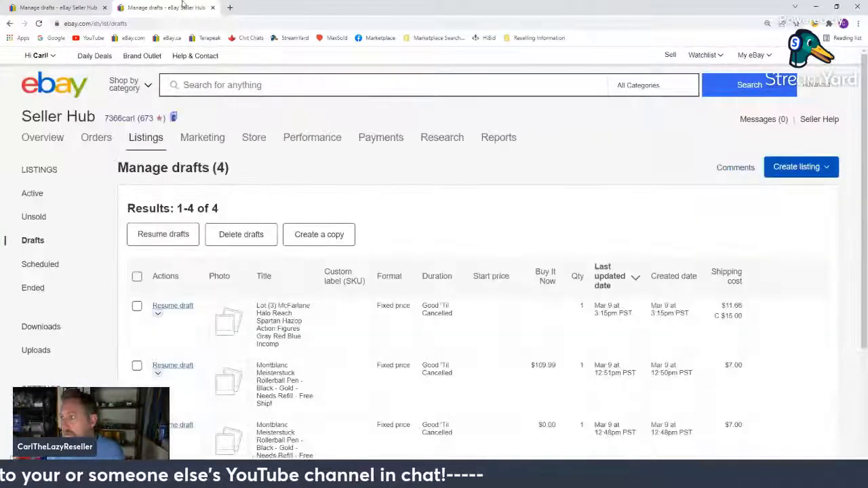
scroll(323, 256, down, 3)
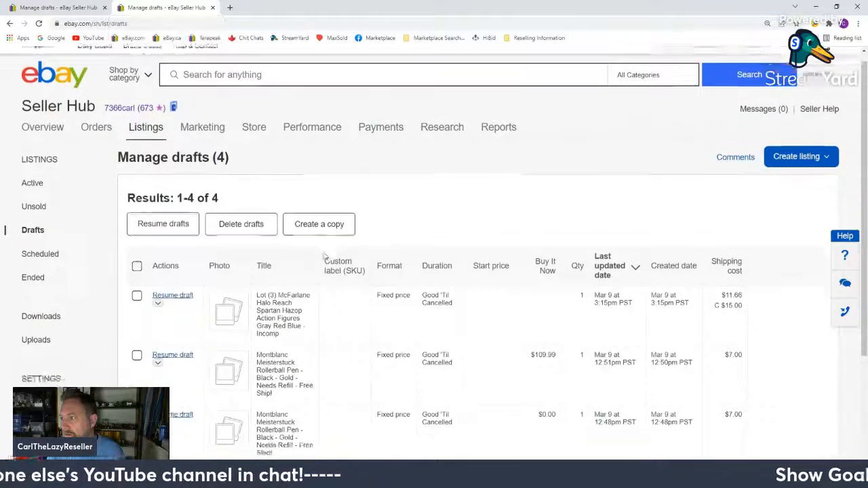
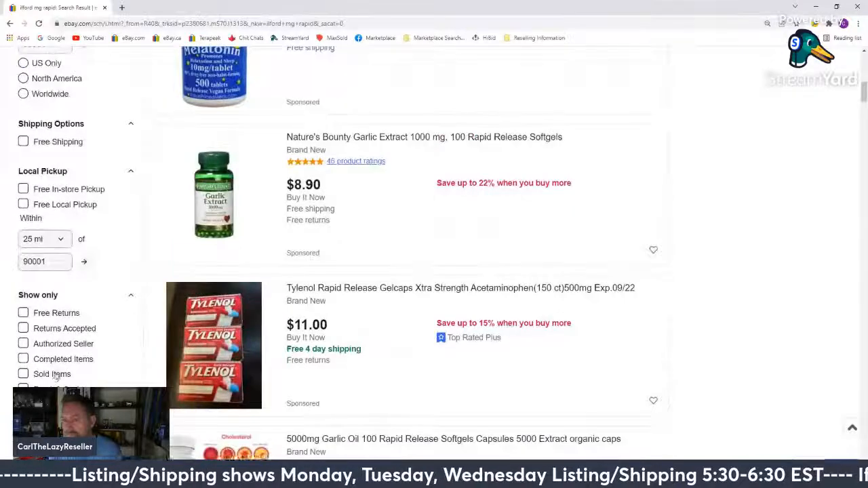
- Check sold items for "ilford mg rapid", remove the sold filter and examine the active photographic paper listings
click(56, 374)
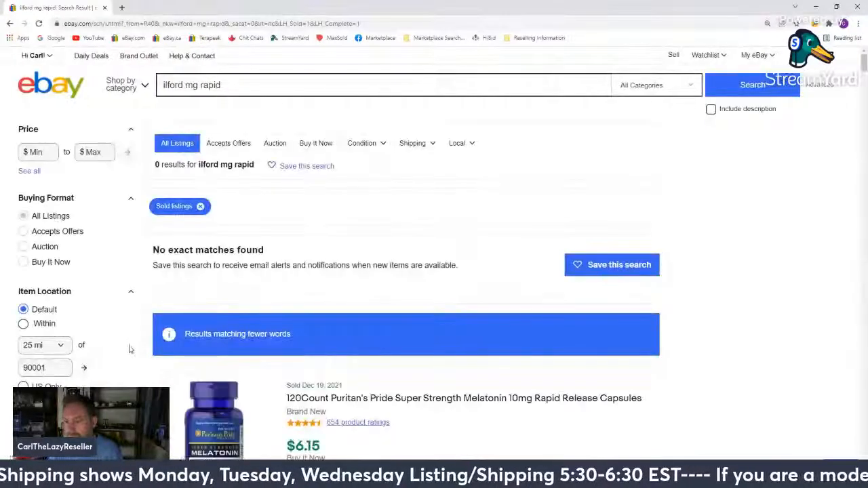
scroll(338, 221, down, 7)
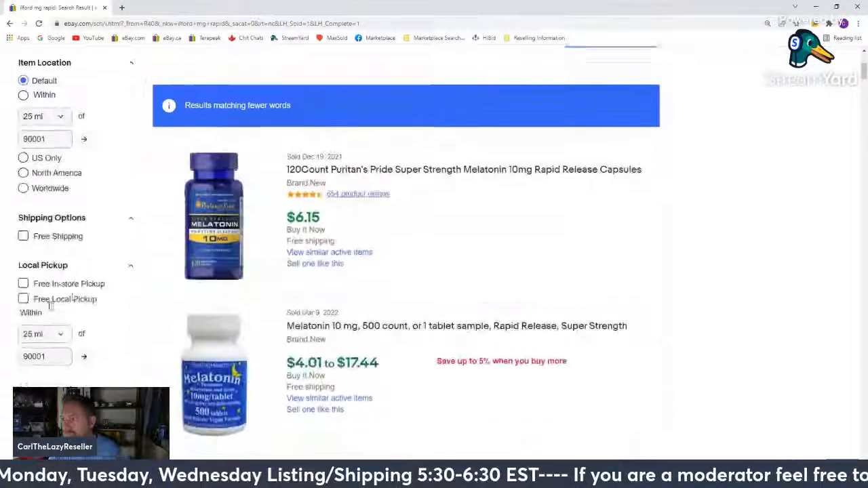
click(44, 251)
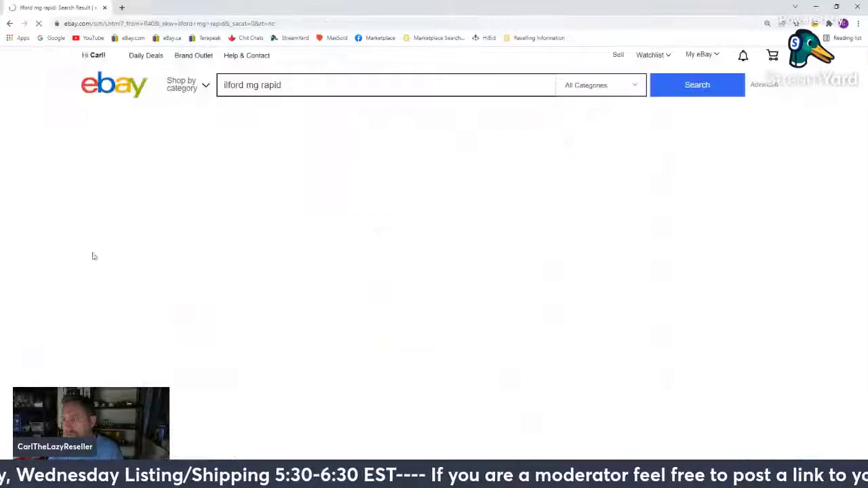
scroll(321, 242, down, 1)
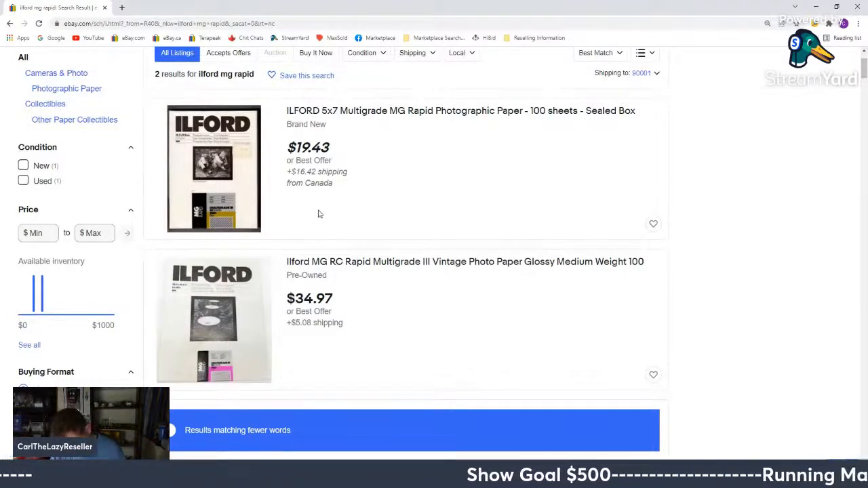
scroll(321, 213, up, 2)
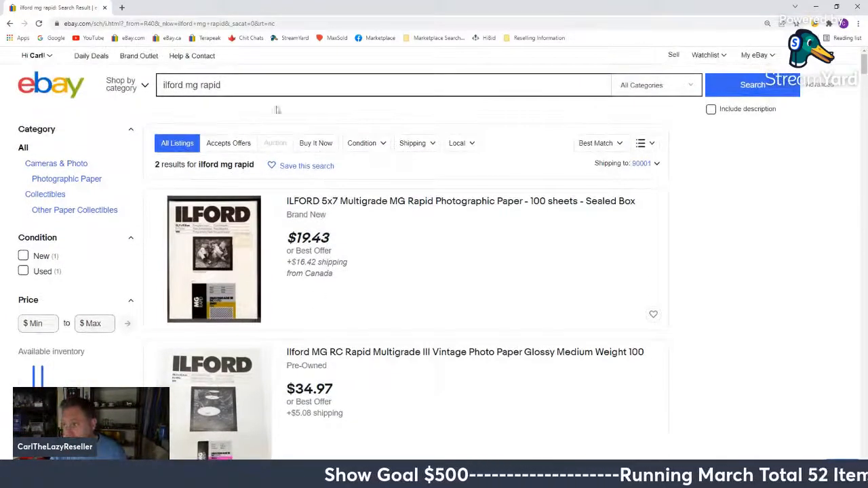
- Search for "ilford rc deluxe" and restrict the results to sold items
drag(186, 83, 240, 77)
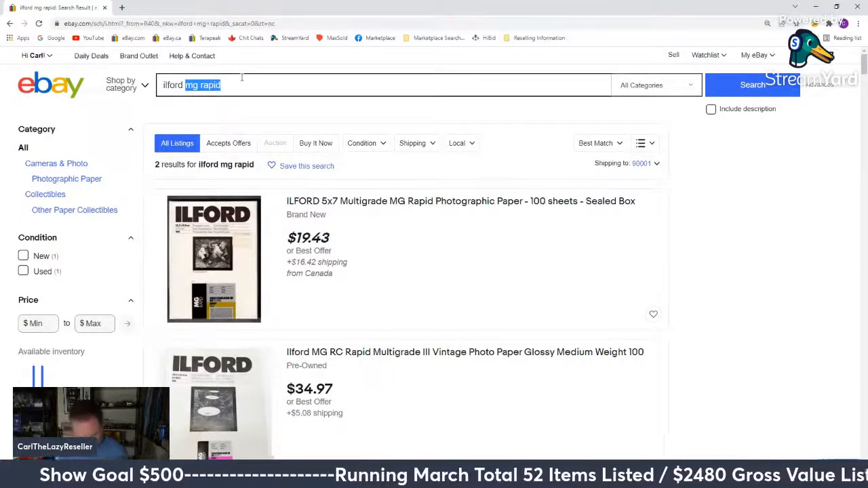
text(rc)
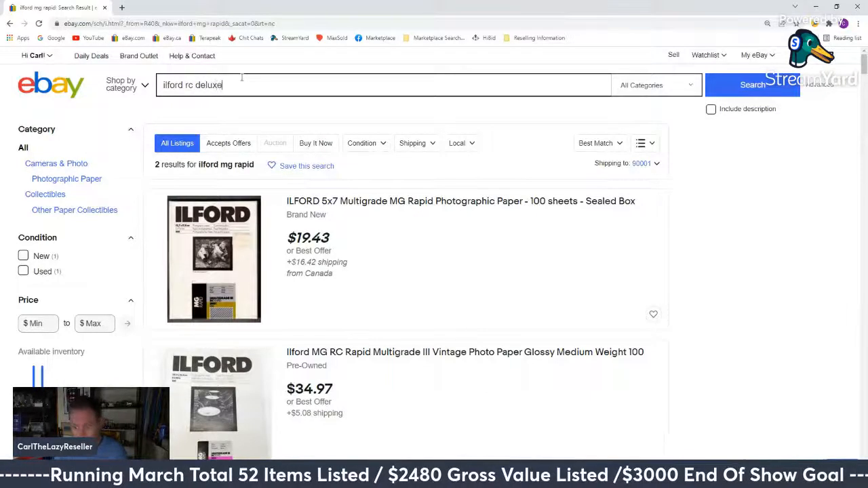
key(Return)
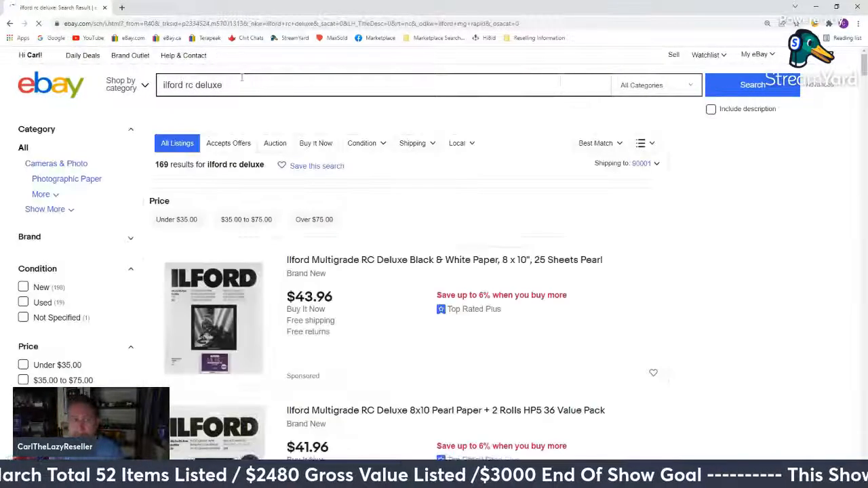
scroll(691, 197, down, 9)
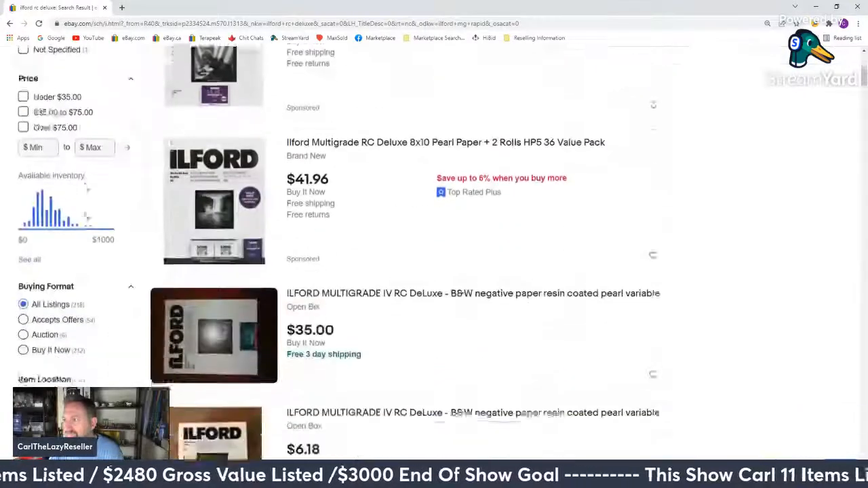
scroll(42, 310, down, 3)
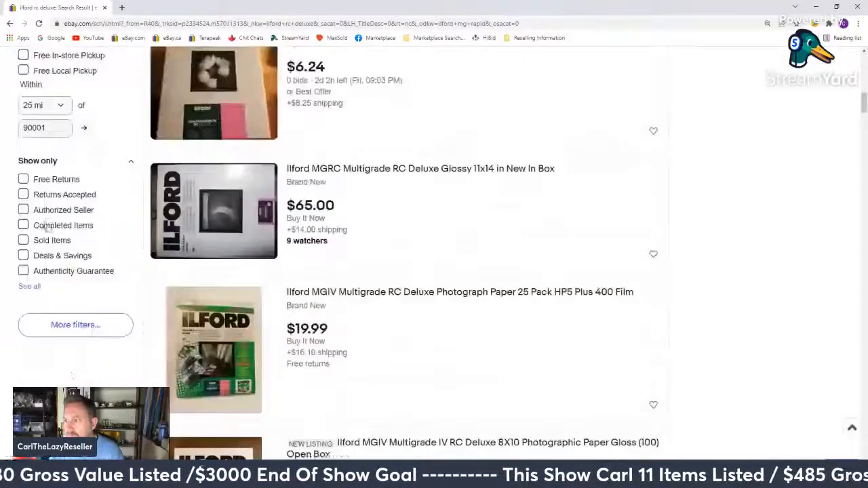
click(56, 240)
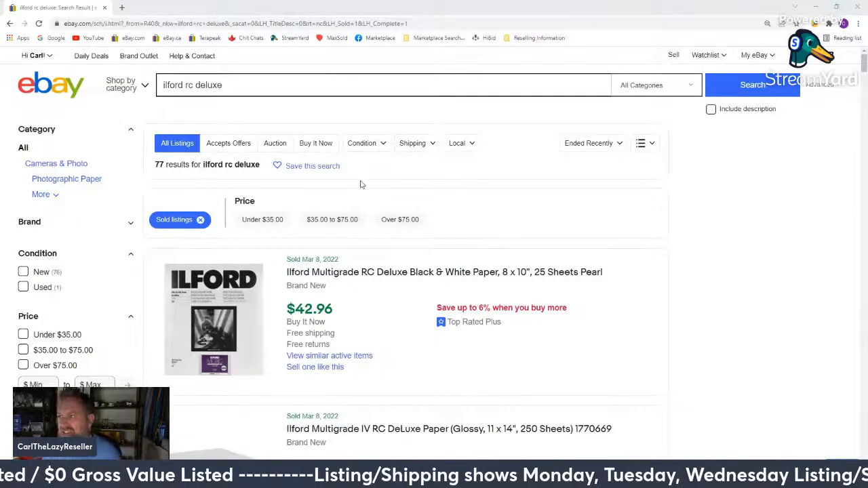
- Examine the sold Ilford RC Deluxe paper listings and narrow them to used condition
scroll(361, 184, down, 5)
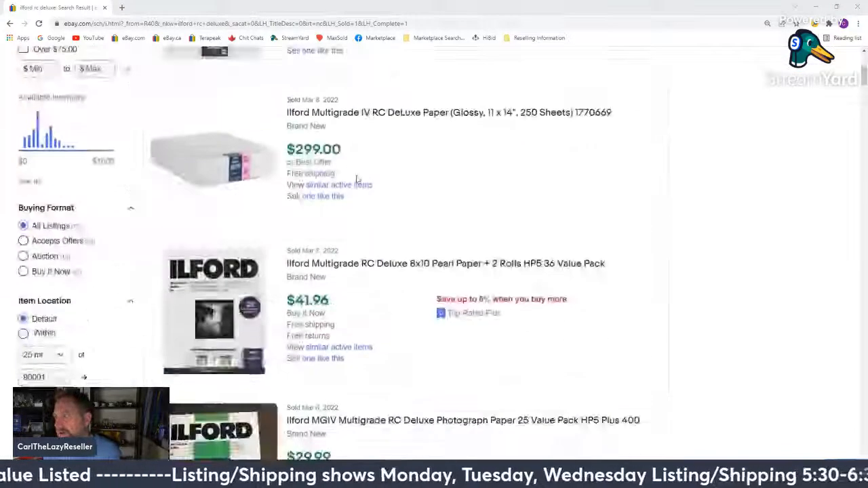
scroll(358, 180, down, 3)
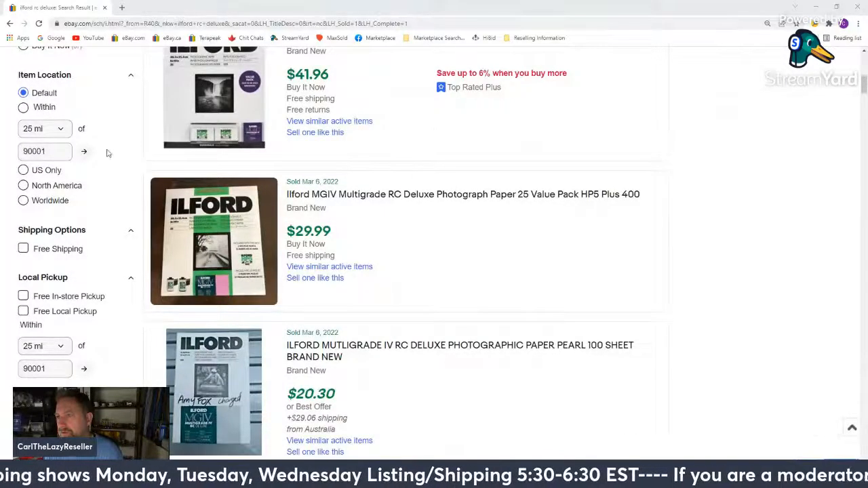
scroll(107, 152, up, 3)
scroll(102, 154, down, 6)
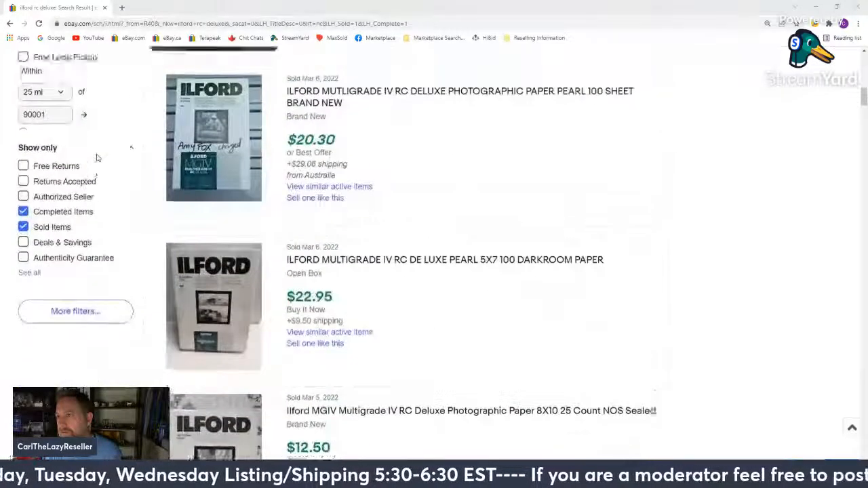
scroll(96, 157, up, 12)
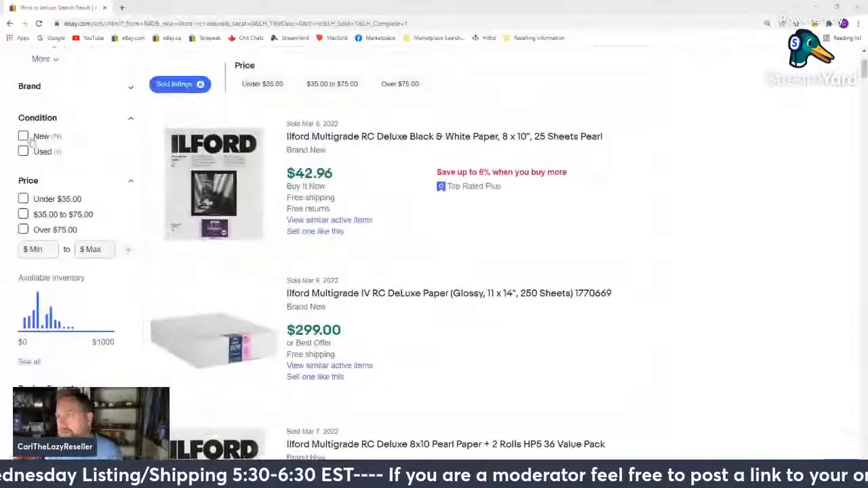
click(23, 152)
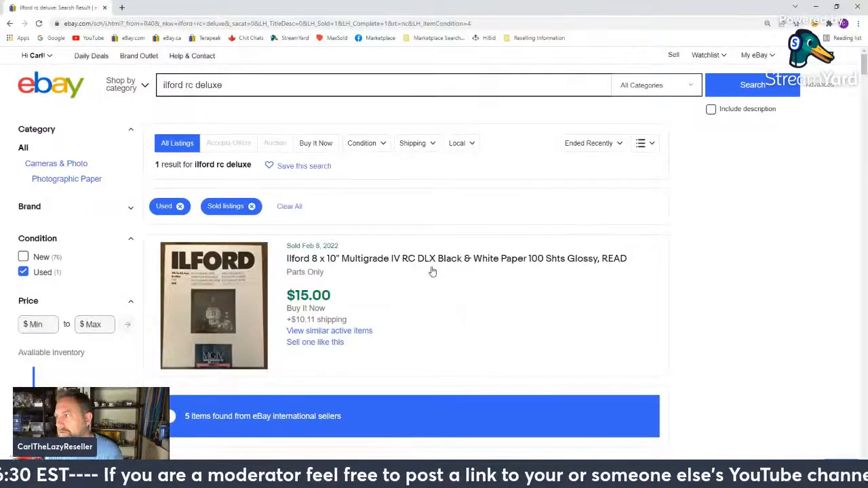
- Open the sold Ilford 8 x 10" Multigrade IV RC DLX listing, read its item specifics and description, and close it
click(389, 260)
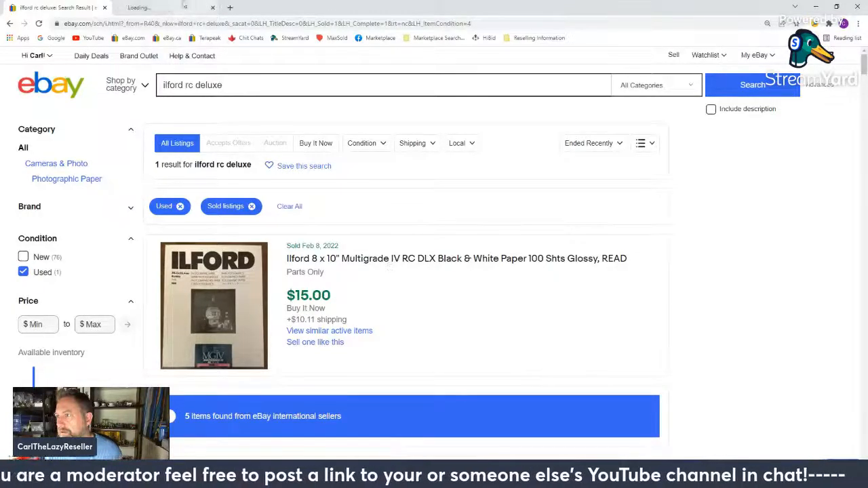
scroll(266, 169, down, 1)
scroll(265, 168, down, 10)
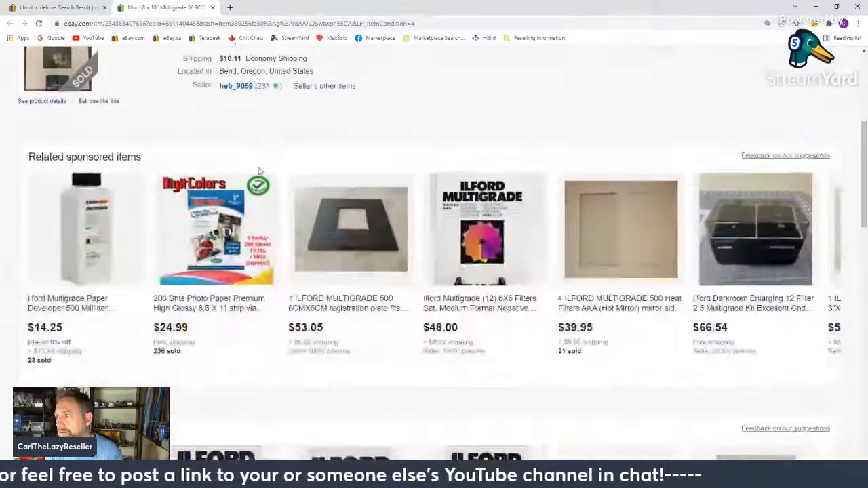
scroll(254, 173, down, 2)
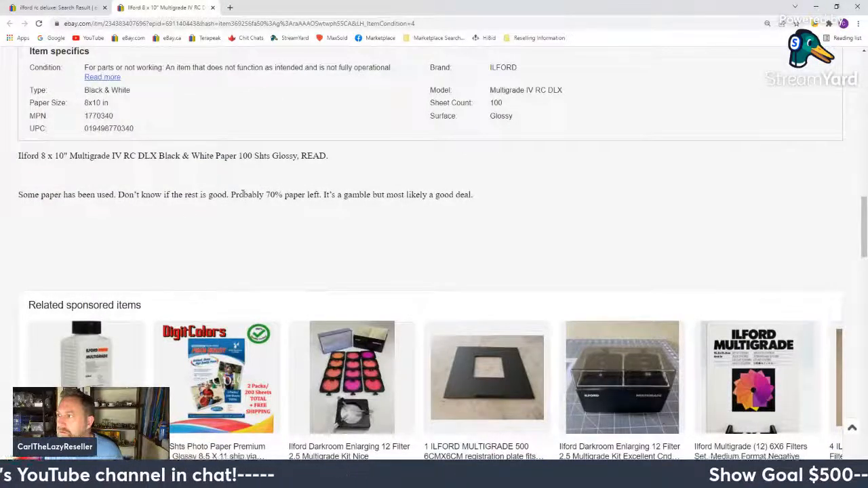
scroll(242, 194, up, 10)
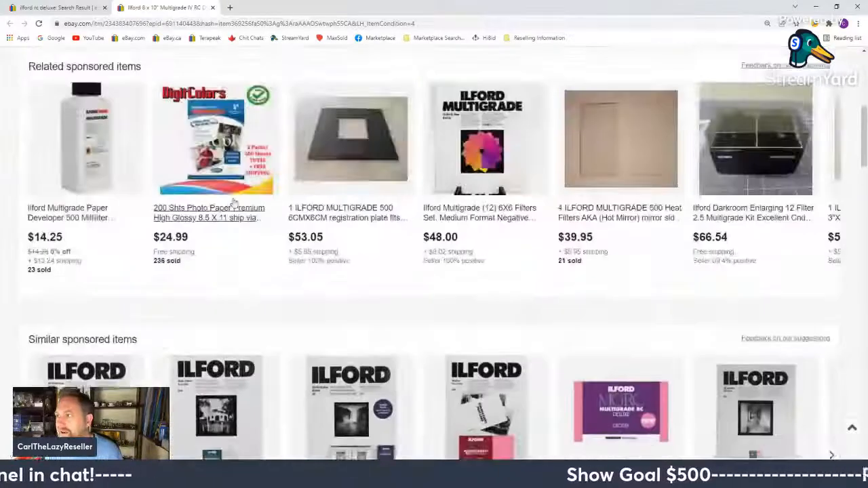
scroll(234, 202, up, 2)
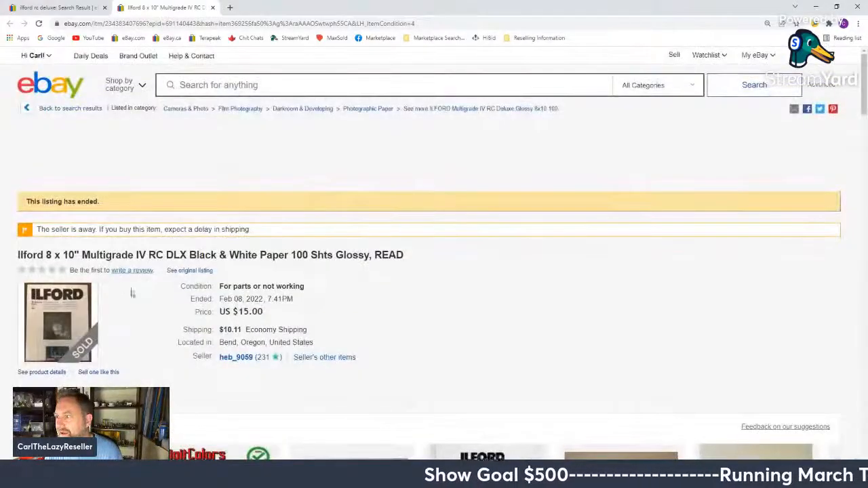
middle_click(163, 5)
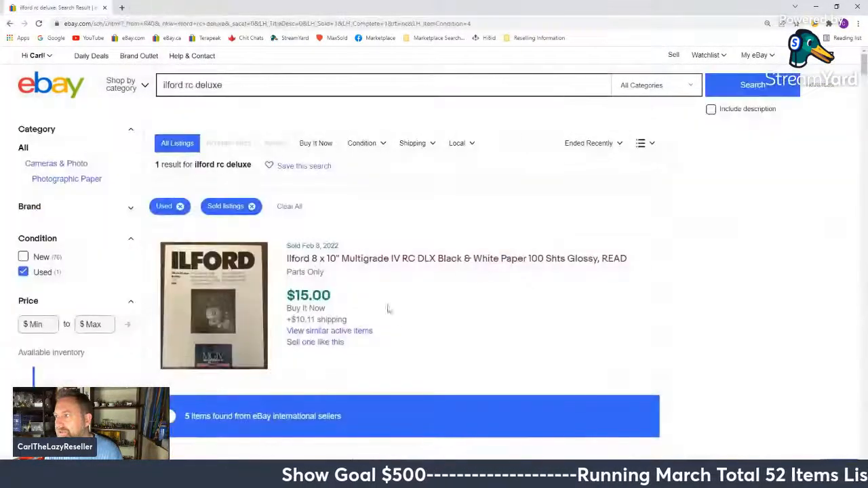
- Create a similar listing from the sold Ilford 8 x 10" Multigrade paper and set its Buy It Now price to $19.99
middle_click(326, 344)
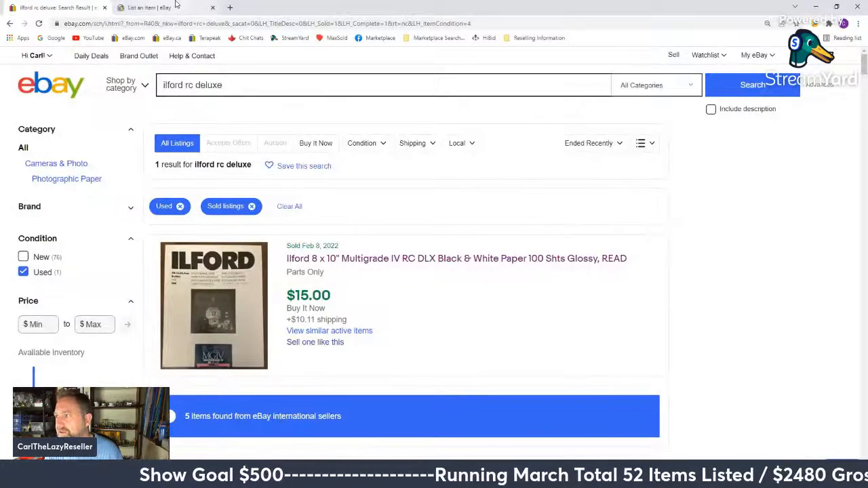
click(176, 4)
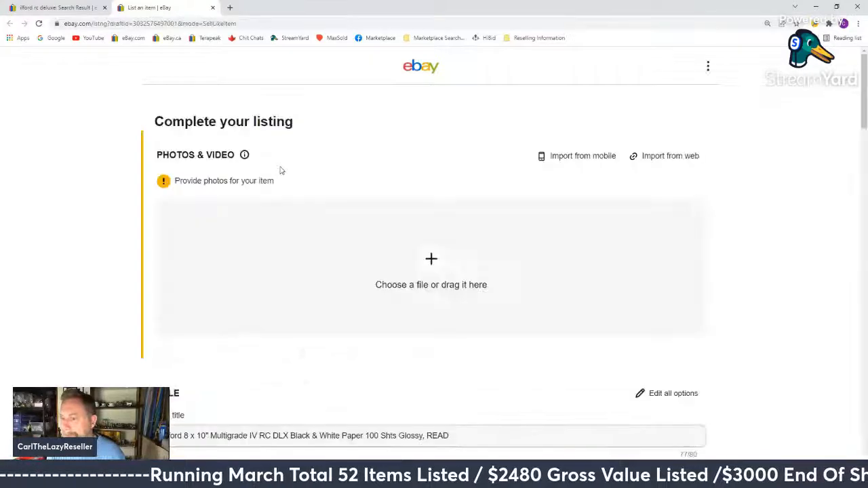
scroll(320, 210, down, 12)
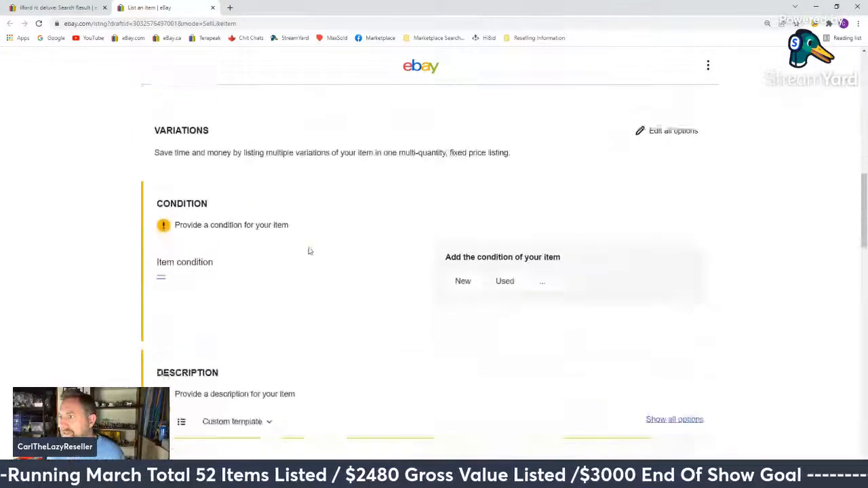
scroll(307, 251, down, 3)
click(192, 307)
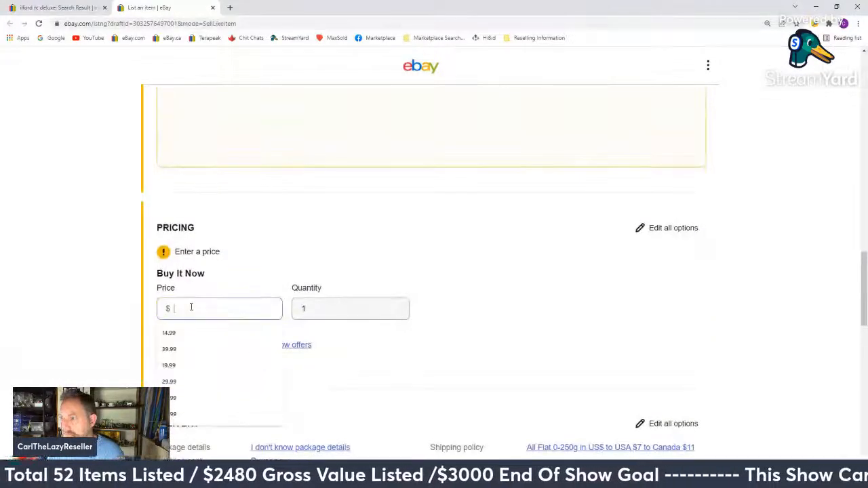
text(1)
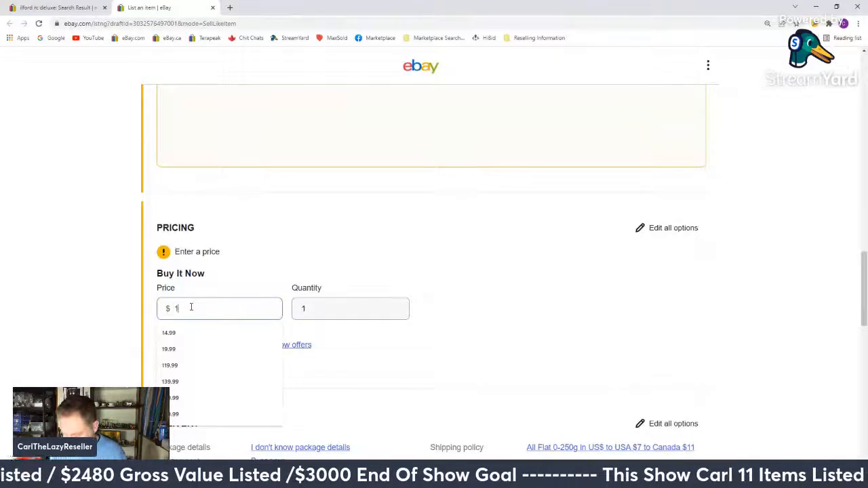
text(9.99)
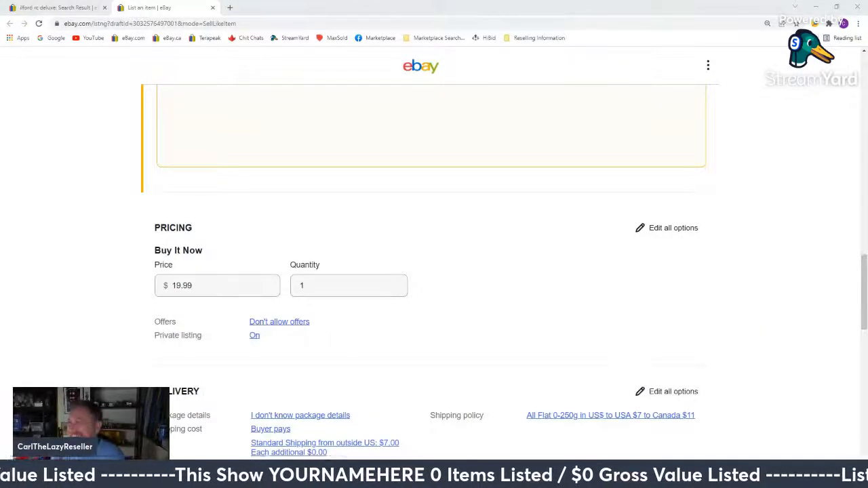
- Open the custom template choices for the Ilford listing's description
scroll(515, 219, up, 3)
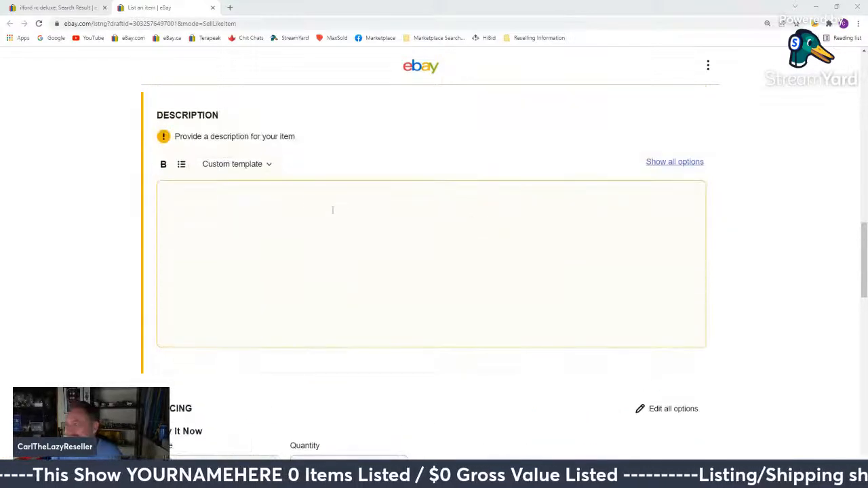
click(269, 164)
scroll(241, 292, down, 2)
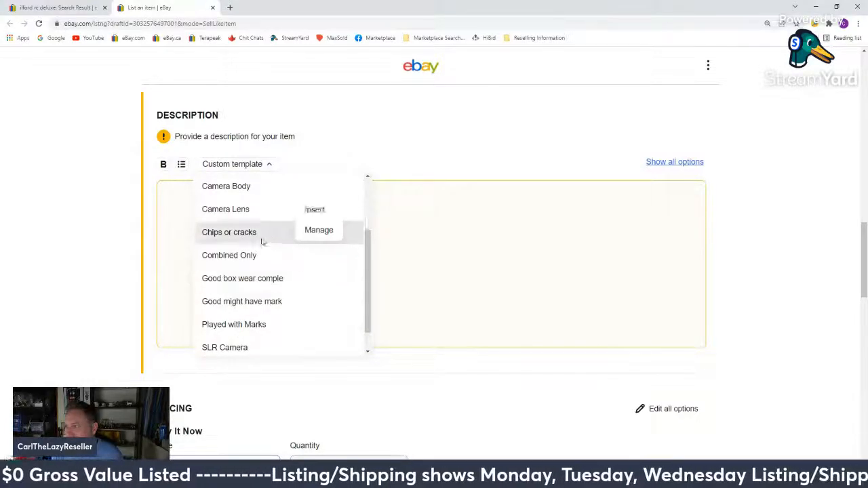
- Go back to the search results and compare the used Ilford paper sold by international sellers
key(ctrl+Tab)
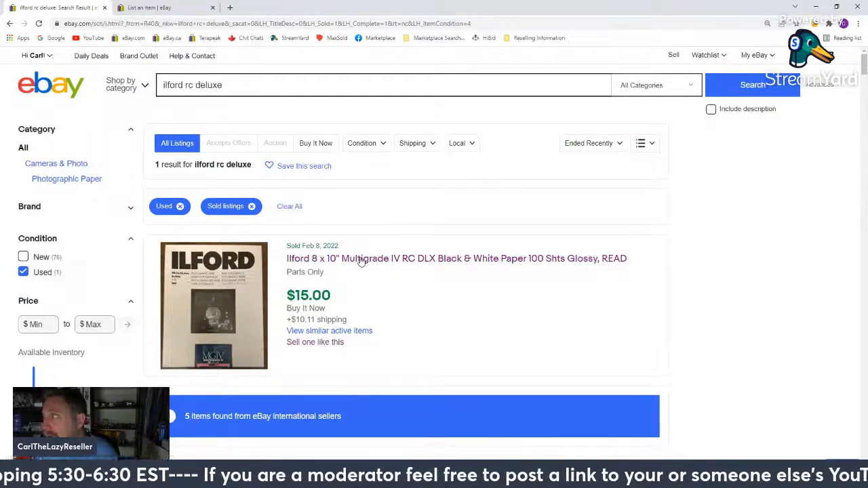
scroll(363, 261, down, 4)
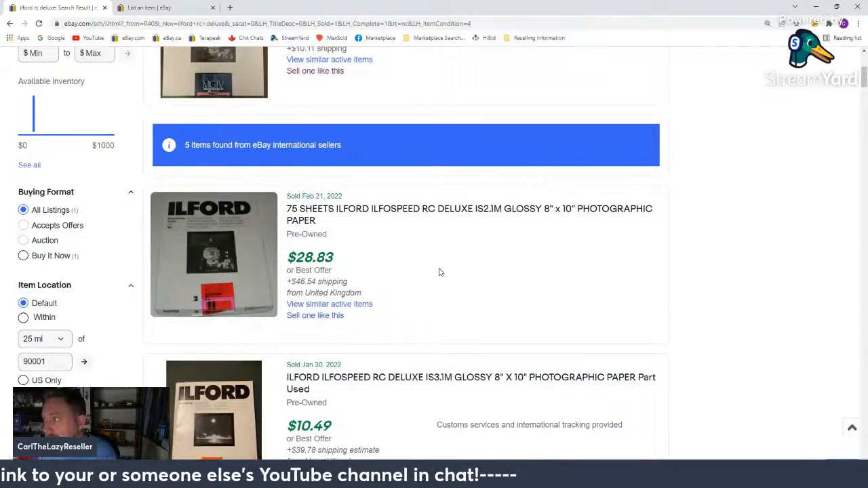
scroll(440, 272, down, 3)
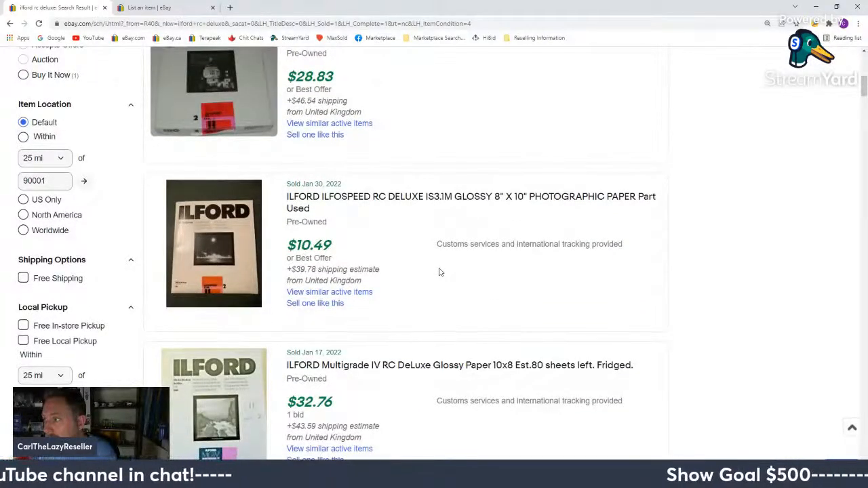
scroll(439, 272, down, 2)
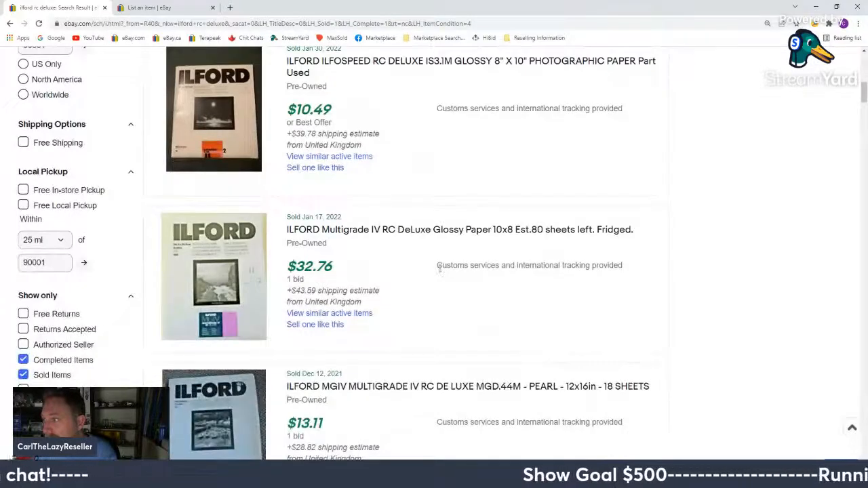
scroll(439, 270, down, 3)
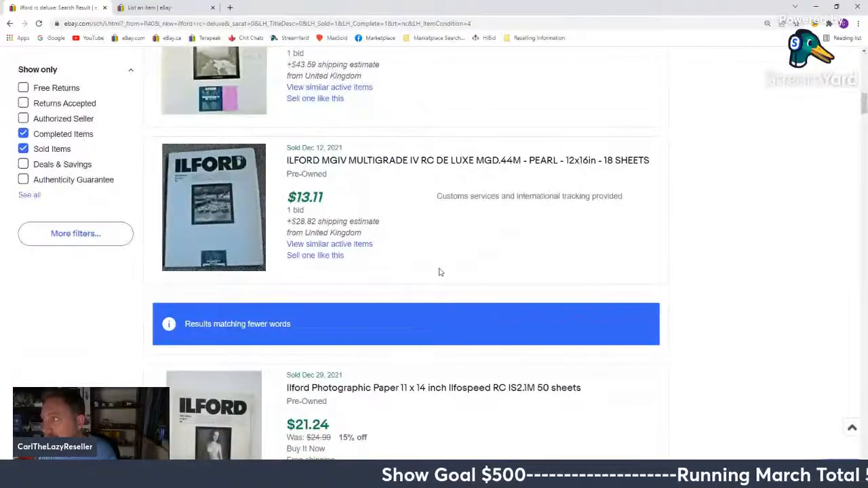
scroll(440, 272, up, 2)
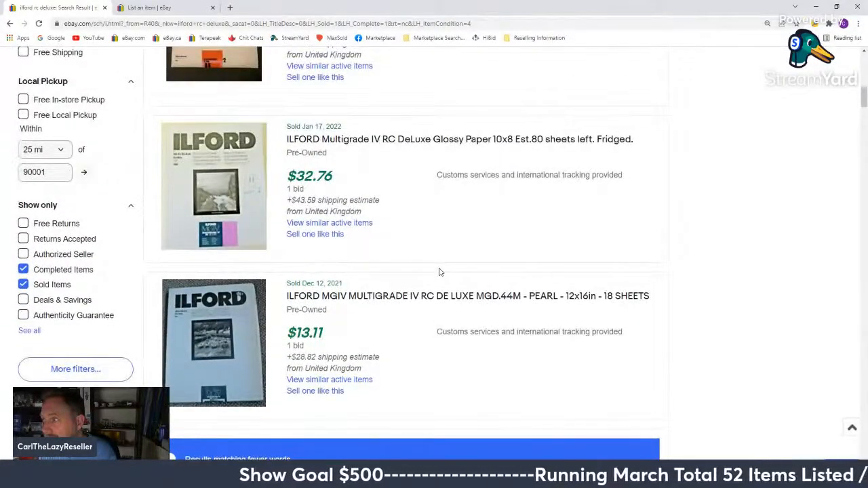
- Return to the Ilford listing draft and insert the "Chips or cracks" custom template into its description
click(149, 8)
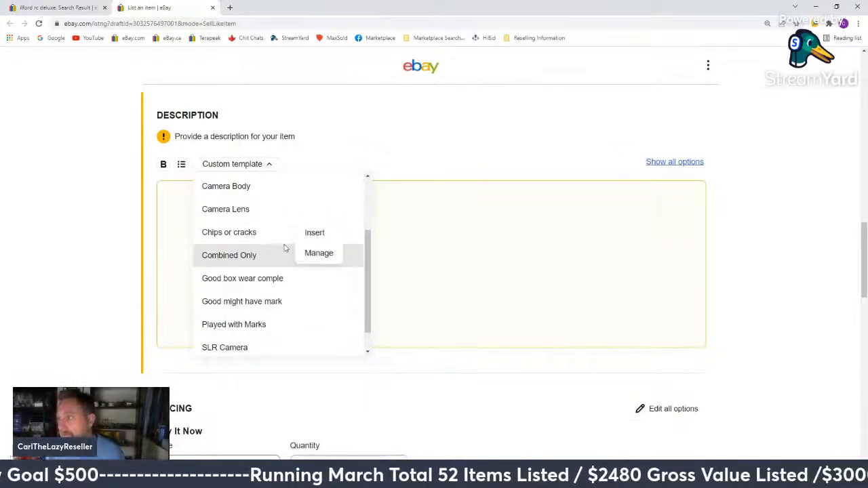
mouse_move(288, 234)
click(315, 210)
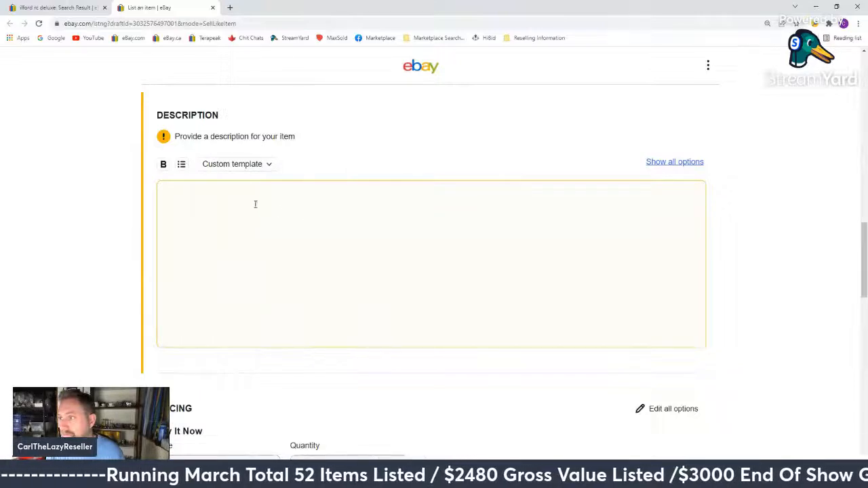
scroll(269, 274, up, 10)
scroll(271, 275, down, 8)
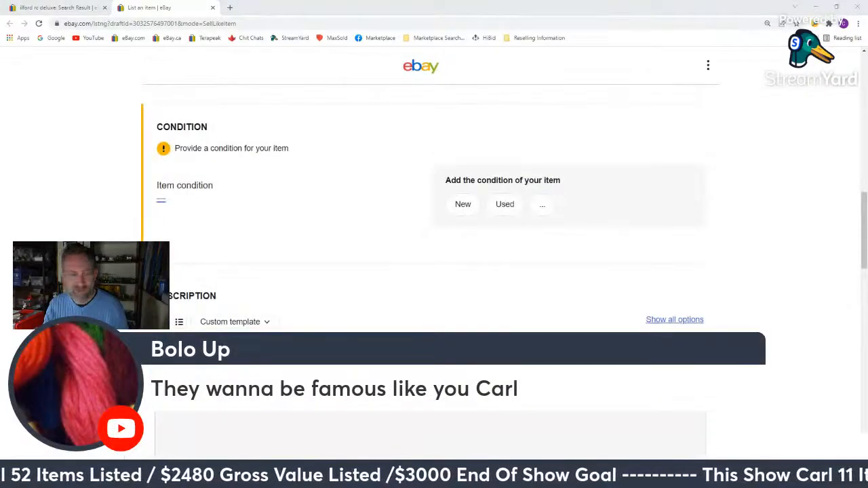
scroll(306, 175, down, 1)
scroll(305, 175, down, 9)
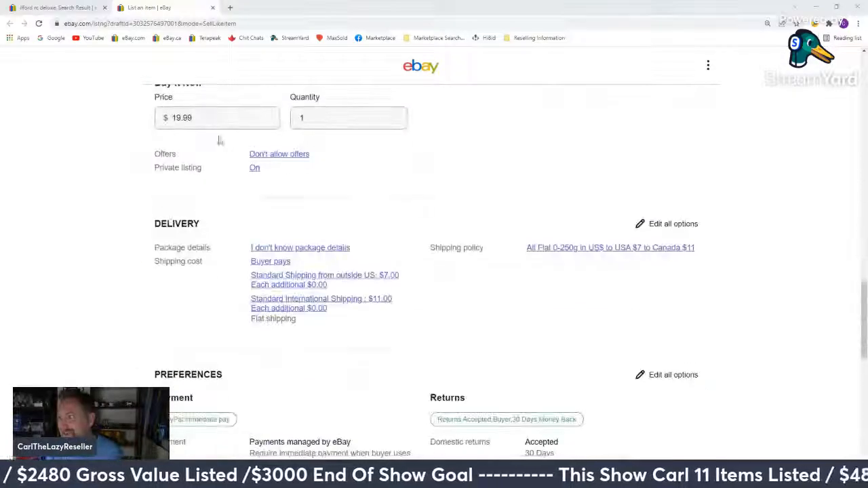
- Set the Ilford listing's Buy It Now price to $14.99
drag(182, 119, 189, 117)
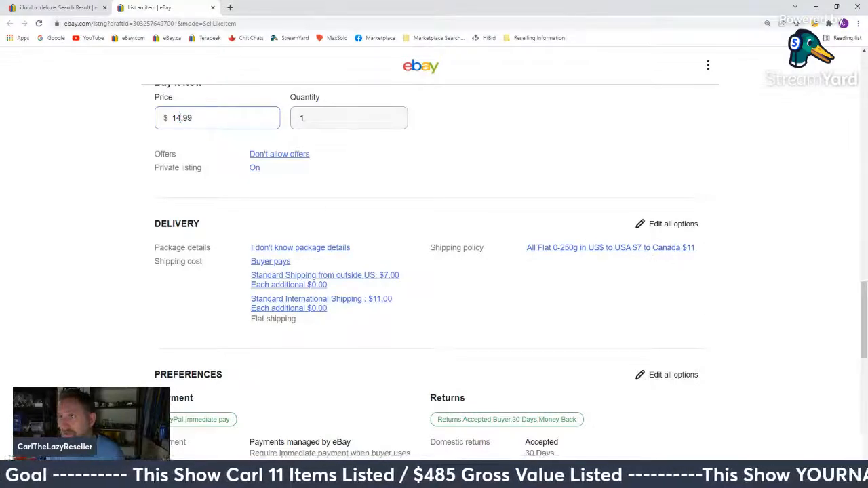
- Go back to the sold Ilford RC Deluxe results without the condition filter and compare the sold prices of the papers
click(47, 7)
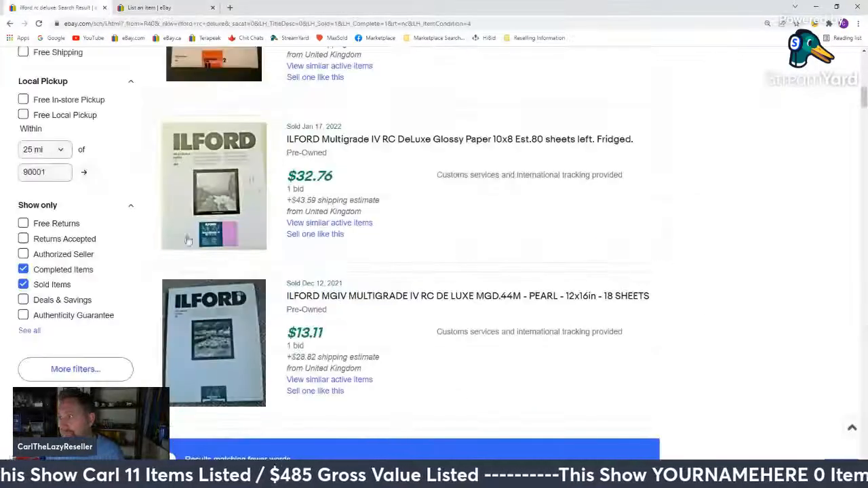
scroll(189, 239, up, 3)
click(9, 23)
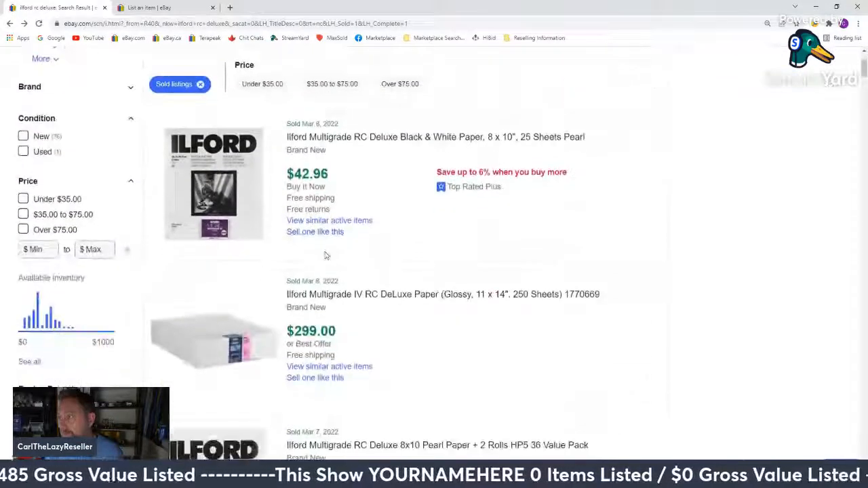
scroll(324, 255, down, 10)
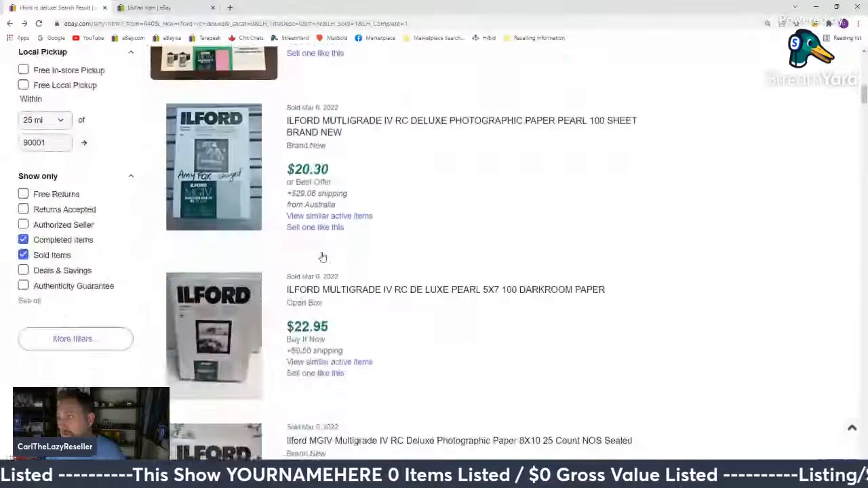
scroll(322, 255, down, 9)
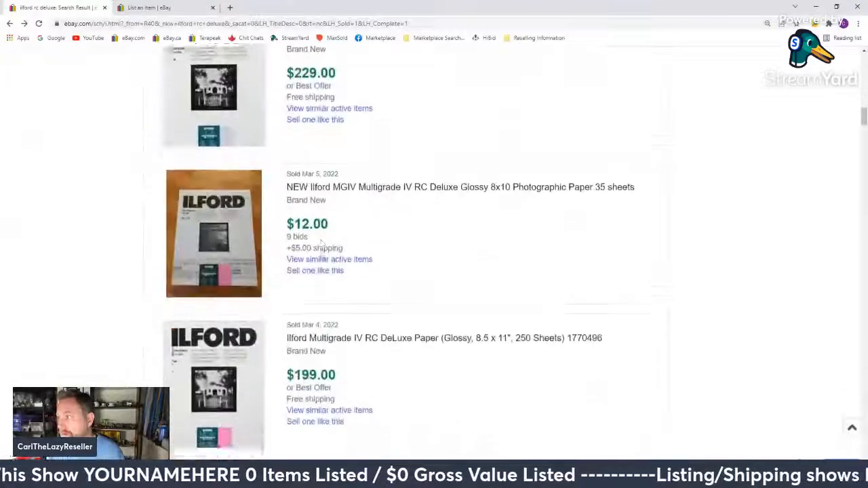
scroll(322, 256, down, 14)
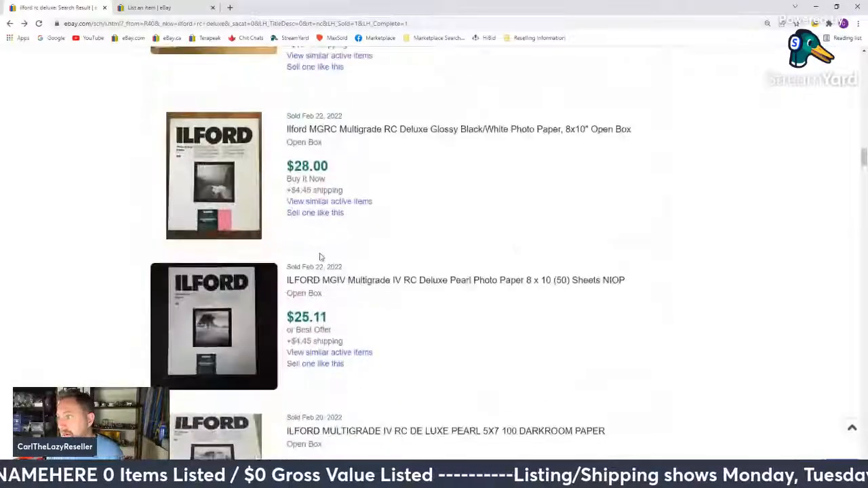
scroll(322, 254, down, 6)
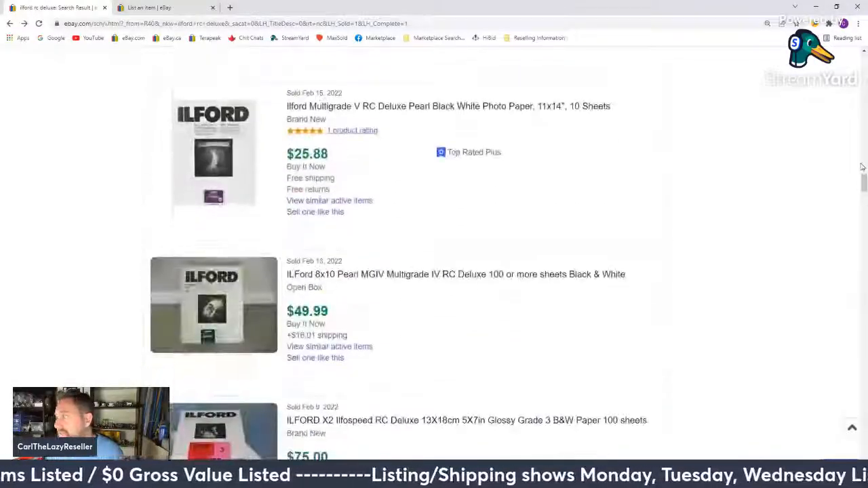
drag(864, 192, 865, 249)
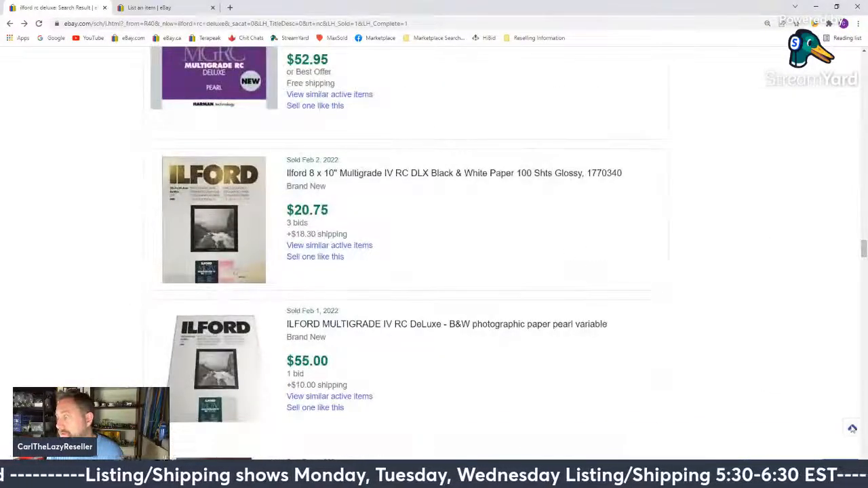
click(852, 427)
scroll(190, 191, down, 2)
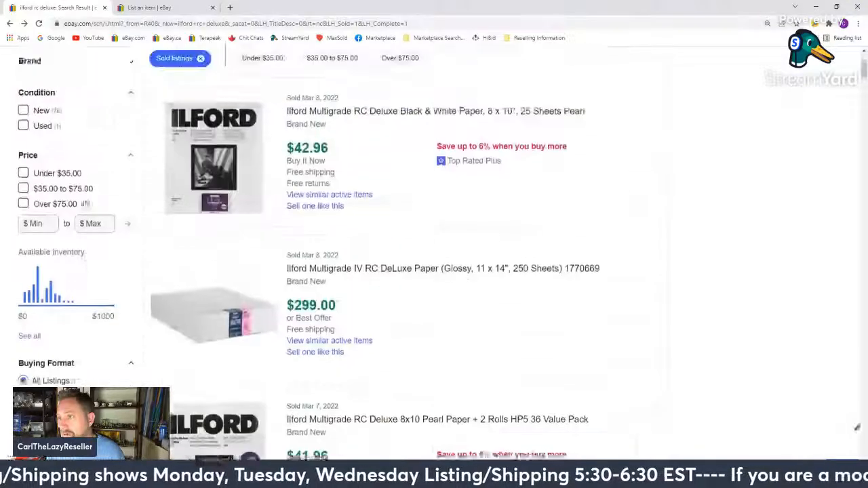
- From the used sold results, open the Ilford 8 x 10" paper listing marked READ and copy its description of the remaining paper
click(23, 152)
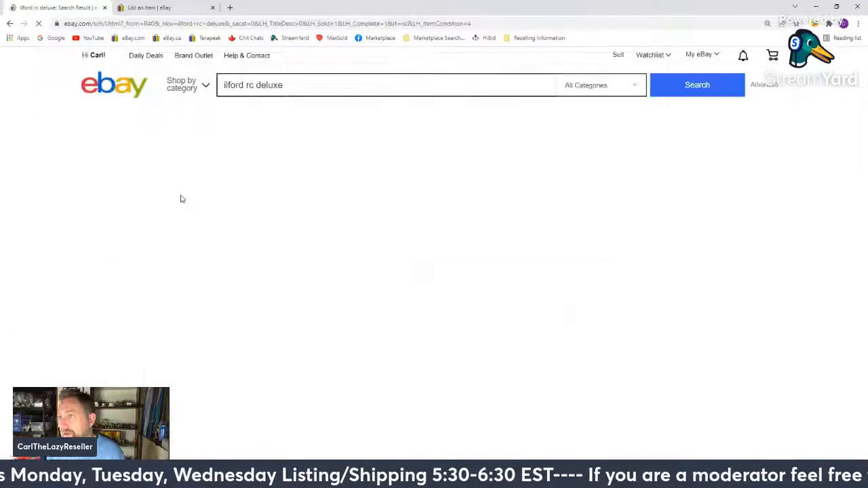
click(420, 263)
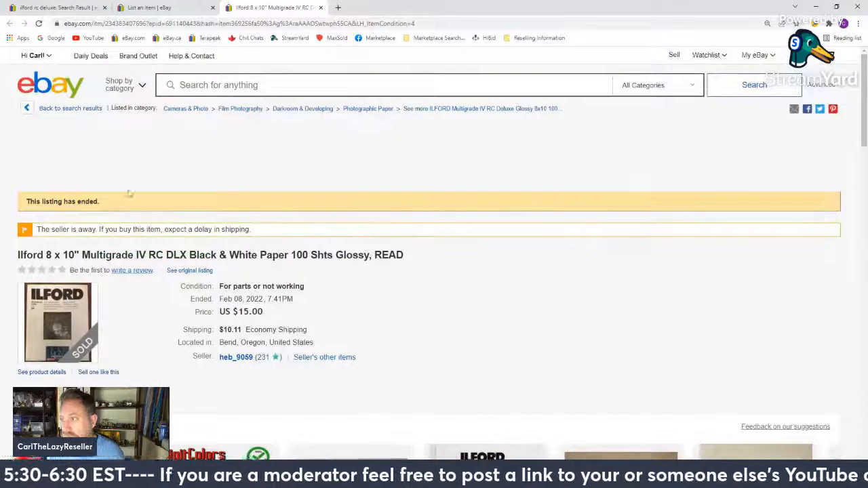
scroll(268, 313, down, 10)
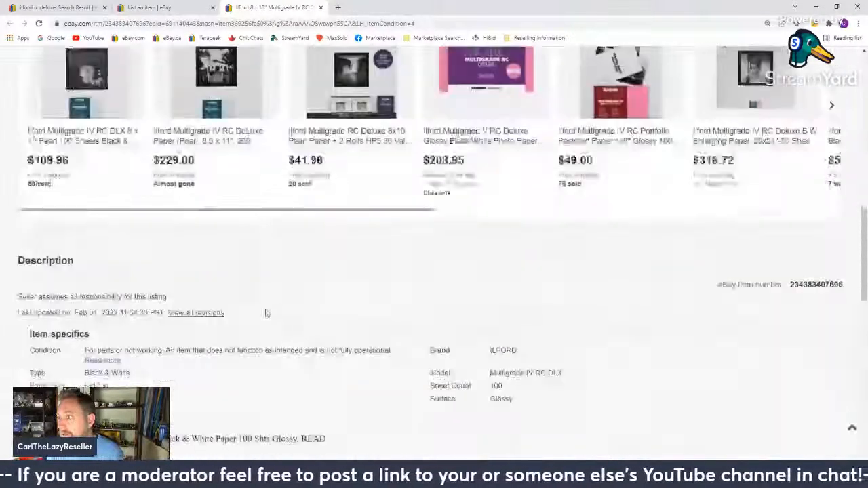
scroll(267, 314, down, 4)
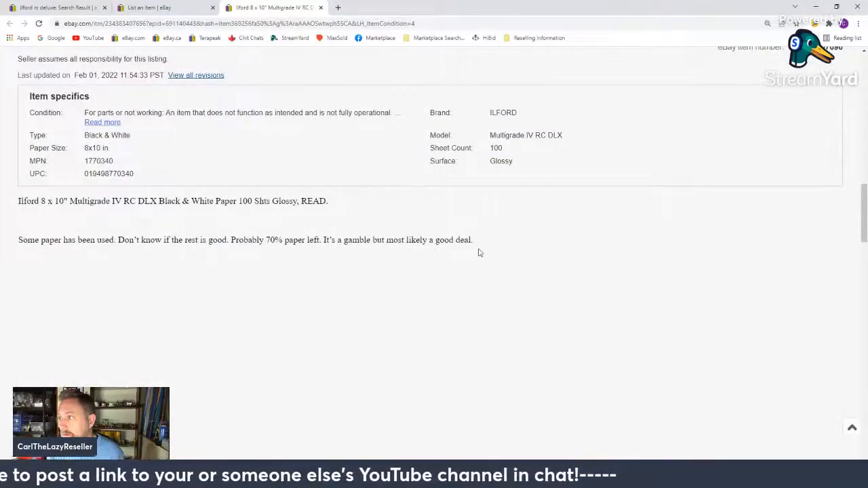
drag(485, 239, 18, 240)
key(ctrl+c)
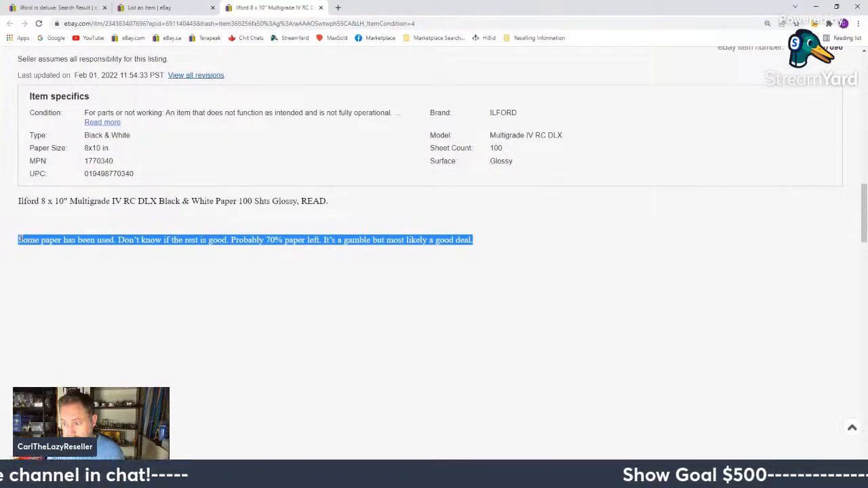
- Return to the listing draft and replace the first line of its description with the copied text about the used paper
click(151, 7)
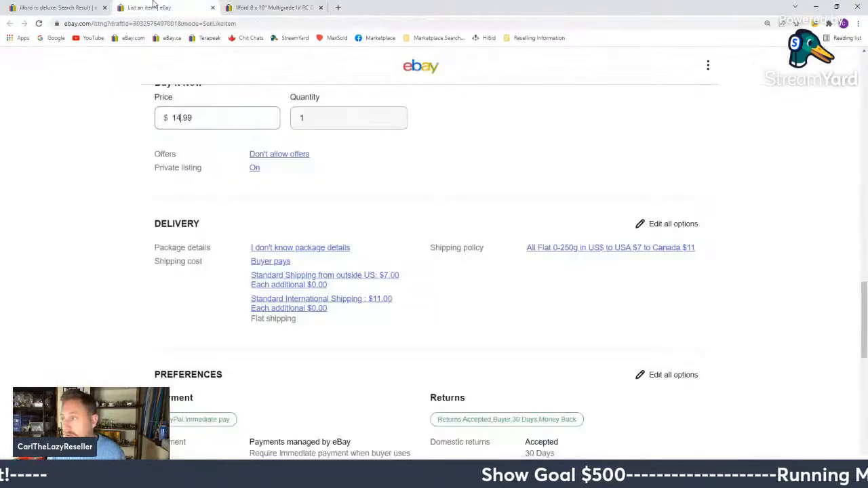
scroll(352, 270, up, 10)
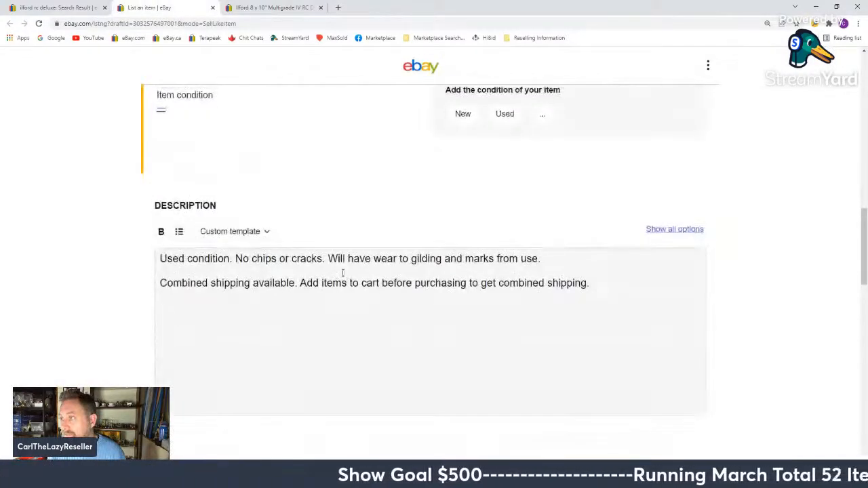
drag(542, 258, 234, 228)
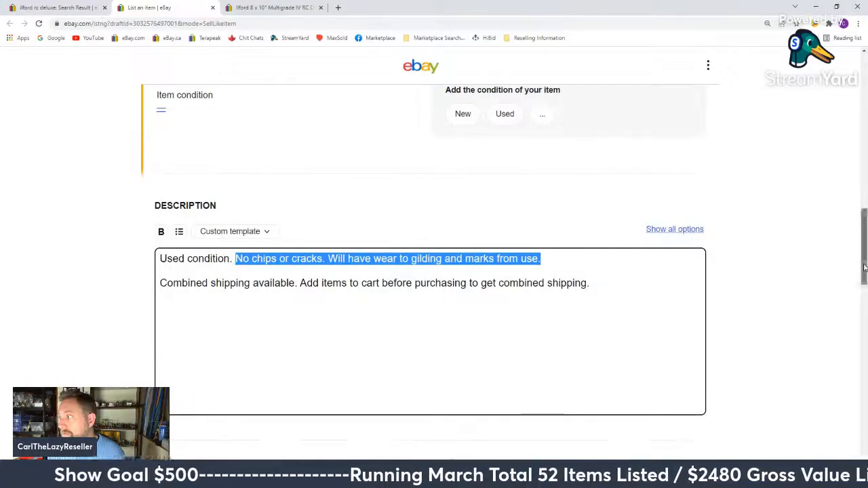
mouse_move(864, 268)
mouse_down()
mouse_move(865, 103)
mouse_move(865, 275)
mouse_up()
click(274, 188)
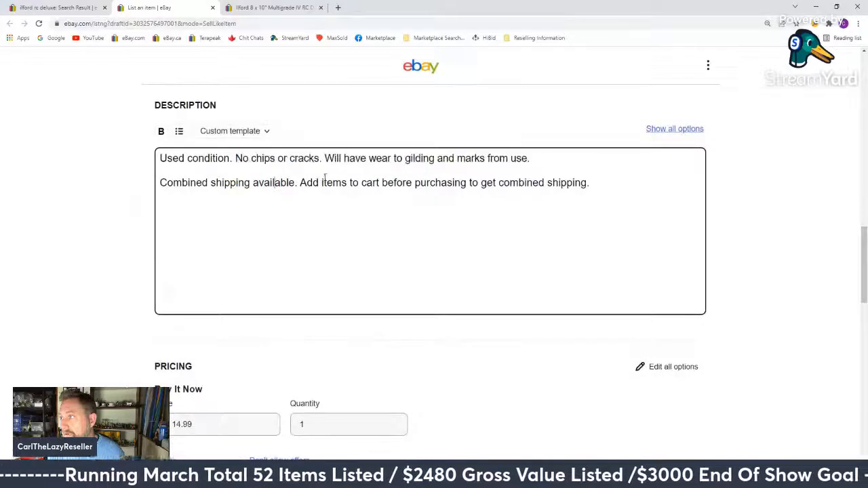
drag(547, 158, 159, 157)
key(ctrl+v)
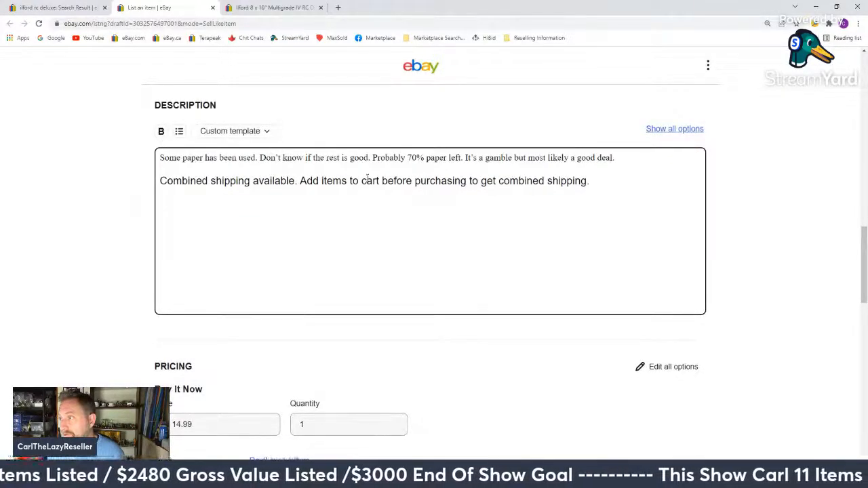
- Delete the sentence "It's a gamble but most likely a good deal." from the description
click(408, 157)
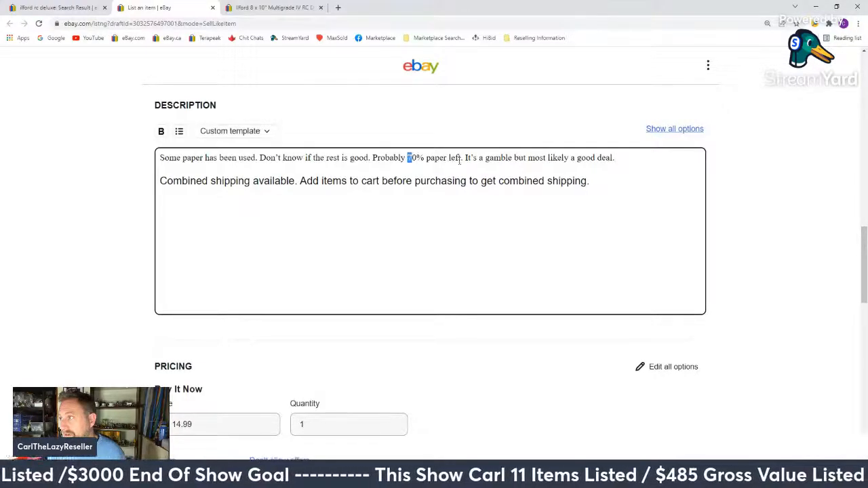
drag(465, 158, 606, 170)
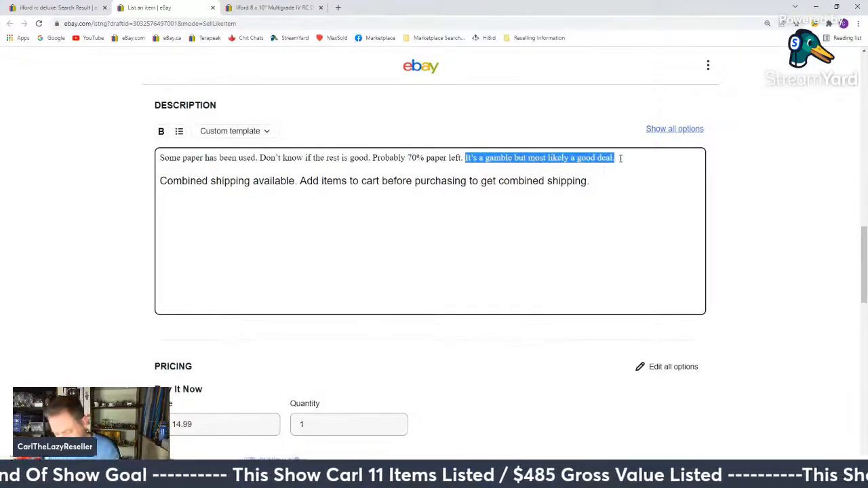
key(BackSpace)
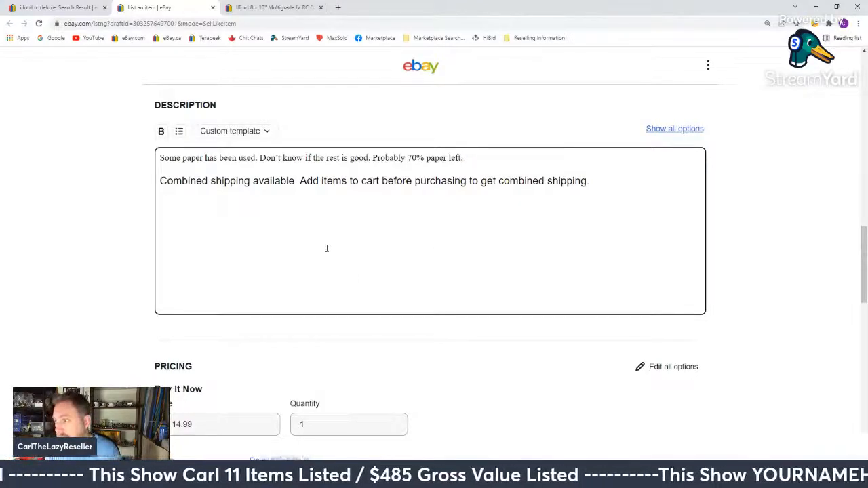
- Set the item condition to Used and copy the description's first line about the used paper into the condition description
scroll(327, 248, down, 4)
scroll(325, 252, up, 7)
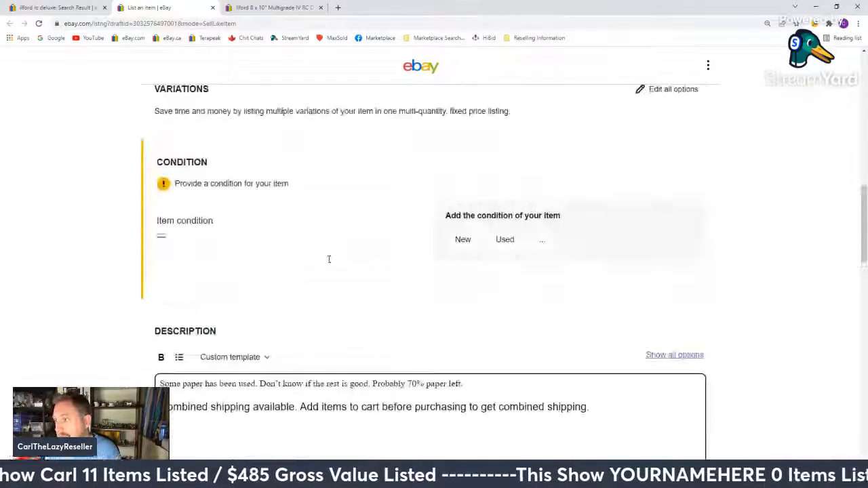
click(507, 240)
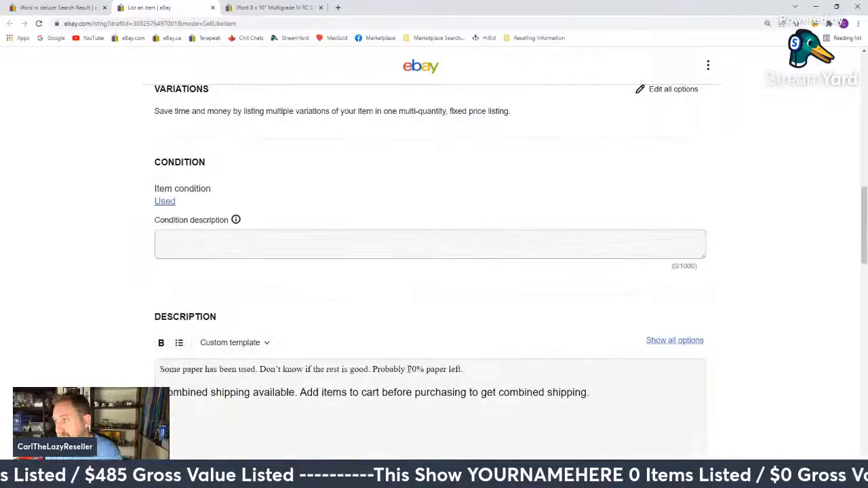
triple_click(465, 370)
key(ctrl+c)
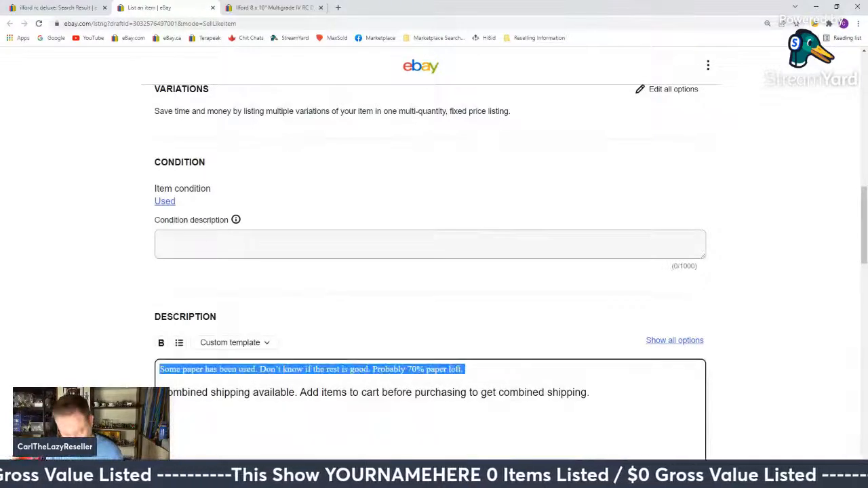
click(216, 239)
key(ctrl+v)
- Change the item title's paper size to 3.5 x 5" and its Multigrade version to III
scroll(112, 266, up, 15)
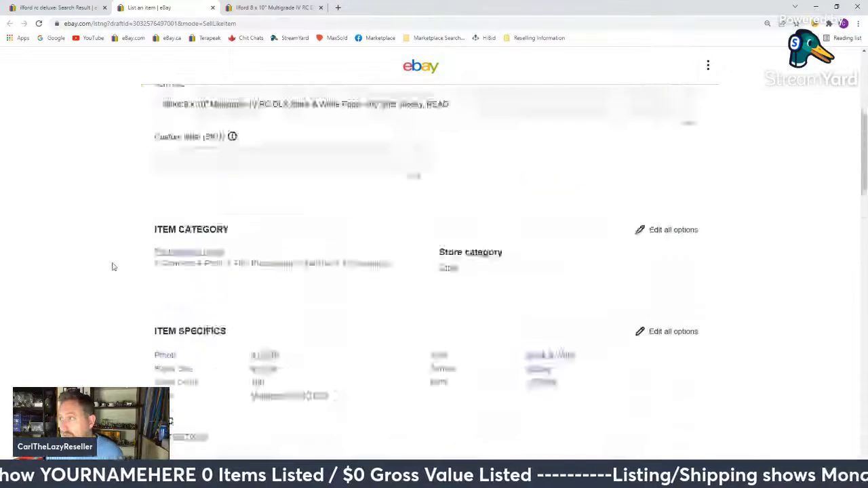
scroll(224, 305, down, 2)
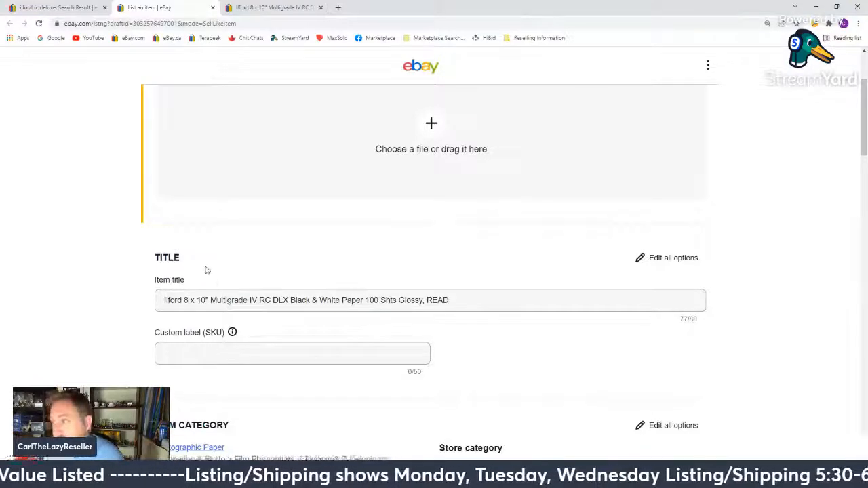
click(186, 299)
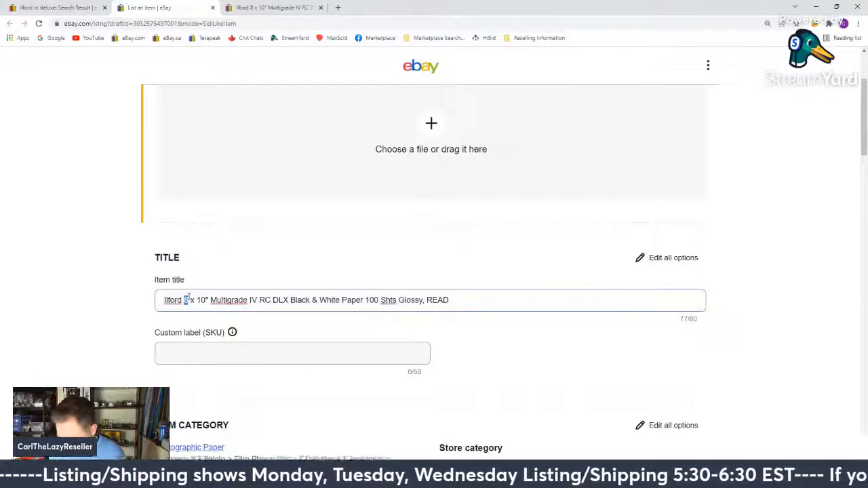
text(3.)
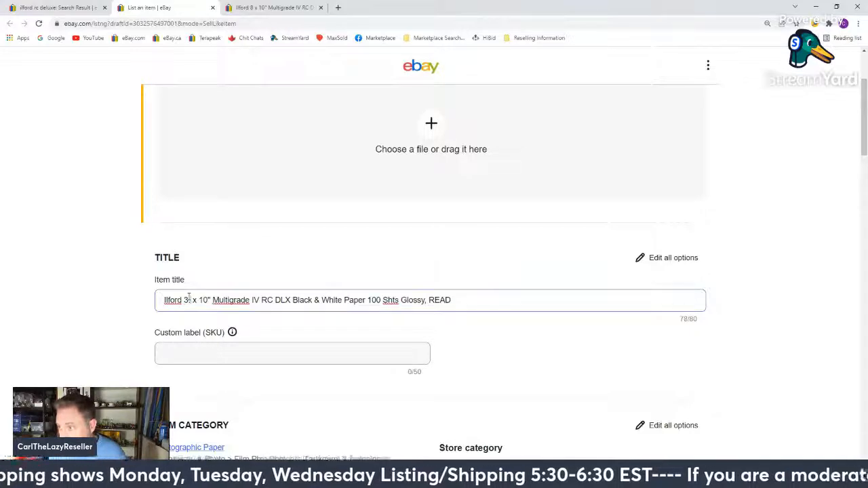
text(5)
key(Right)
key(Right)
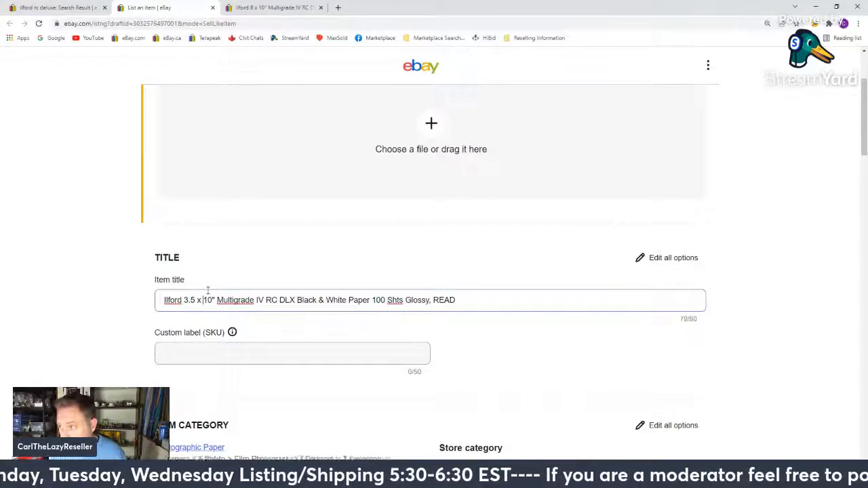
key(Delete)
key(Delete)
text(5)
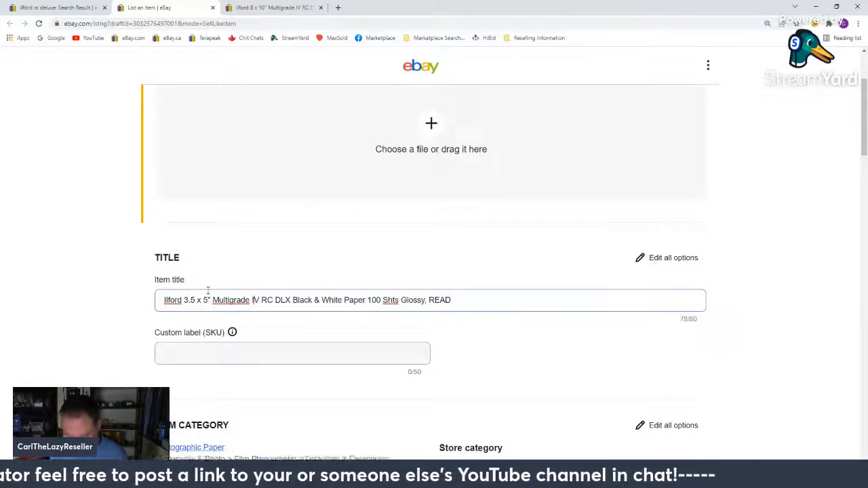
text(II)
key(Delete)
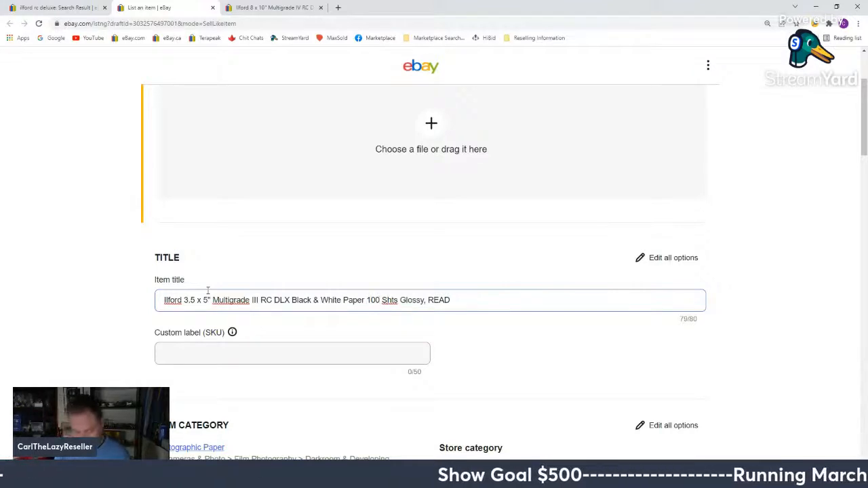
- Replace "100 Shts Glossy, READ" at the end of the item title with "Unknown amount left", using lowercase for "amount left"
text(U)
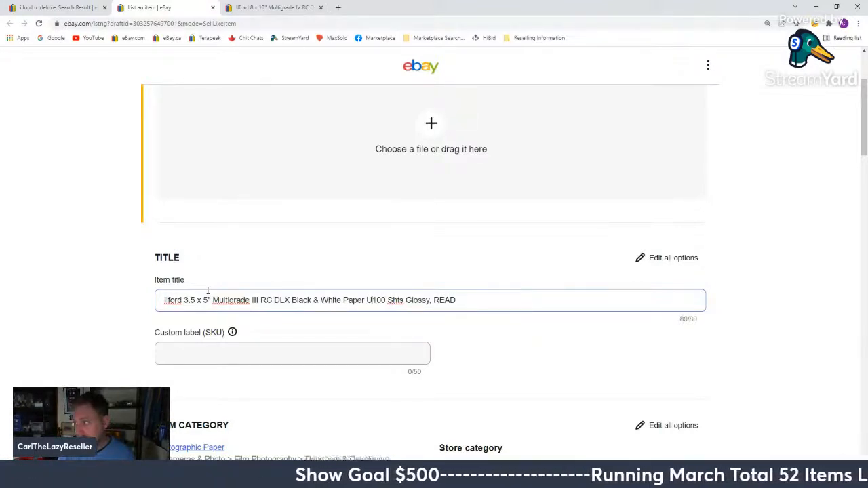
key(Delete)
key(Delete)
key(Delete)
key(Delete)
key(Delete)
key(Delete)
key(Delete)
key(Delete)
key(Delete)
key(Delete)
key(Delete)
key(Delete)
key(Delete)
key(Delete)
key(Delete)
key(Delete)
key(Delete)
key(Delete)
key(Delete)
key(Delete)
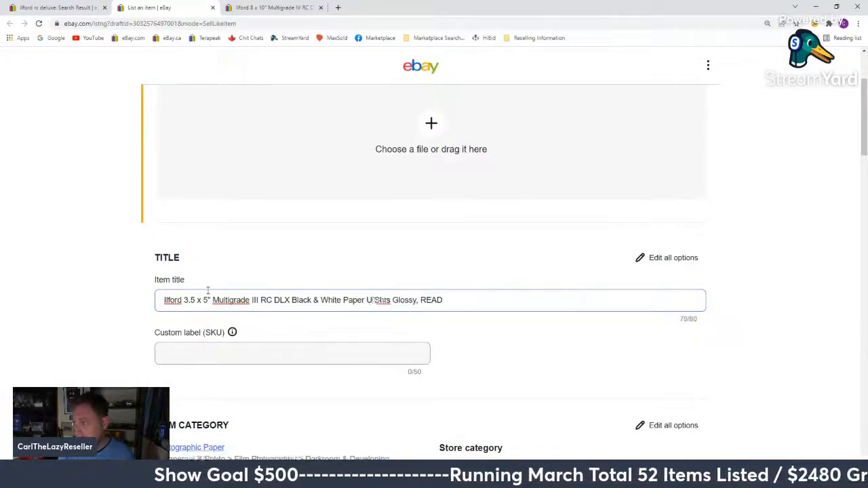
text(nk)
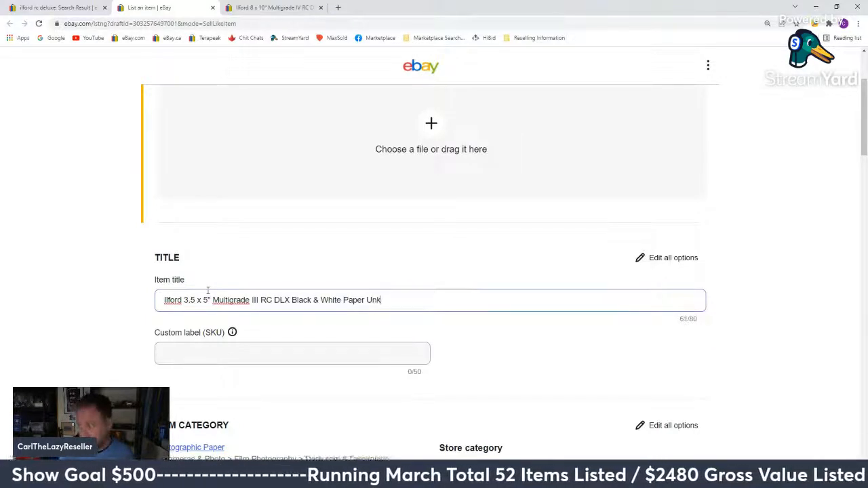
text(nown)
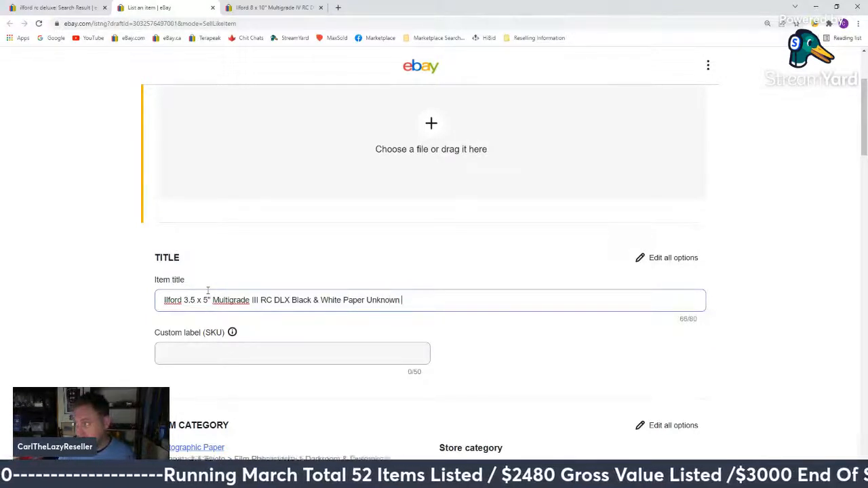
text( amount left)
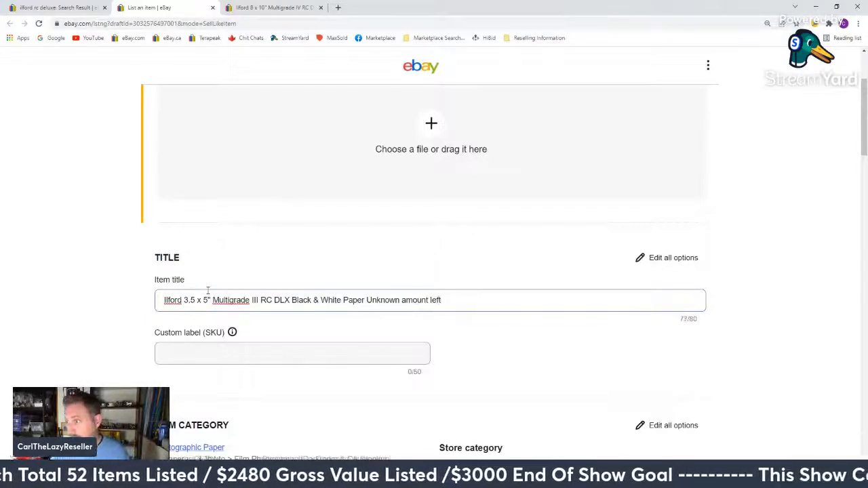
- Set the custom label to E32 and upload the photos 20220306_165659.jpg and 20220306_165705.jpg from the To List folder
click(225, 346)
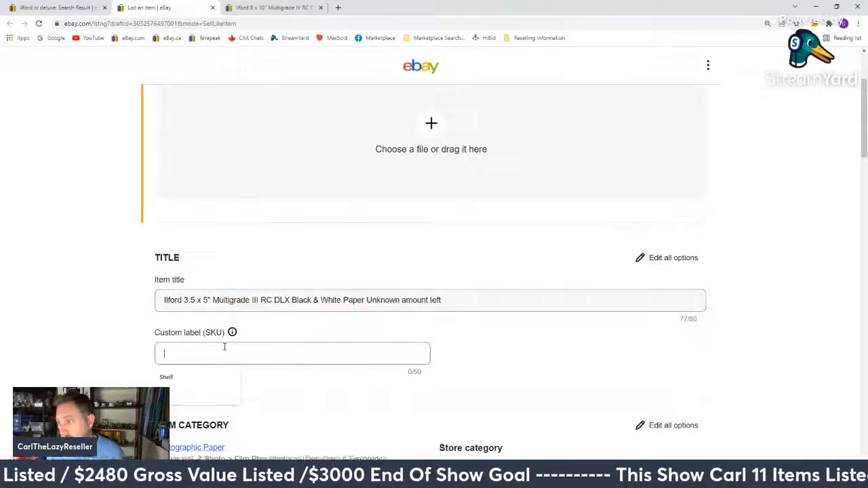
click(174, 397)
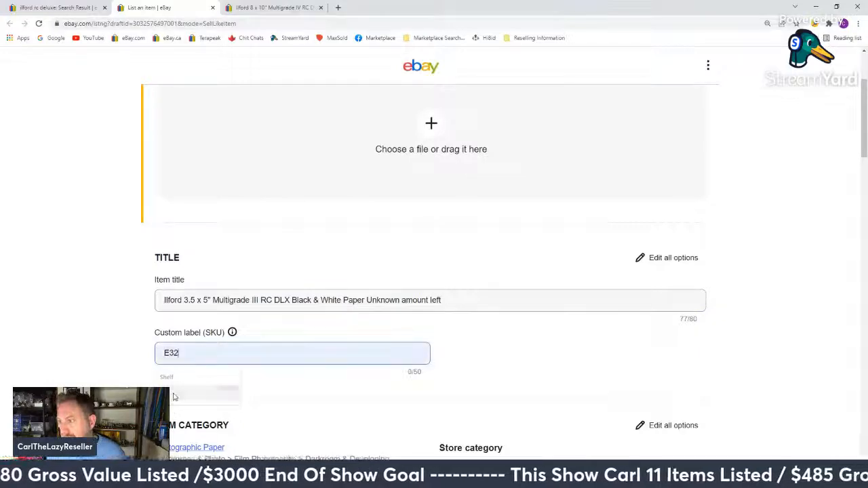
click(435, 120)
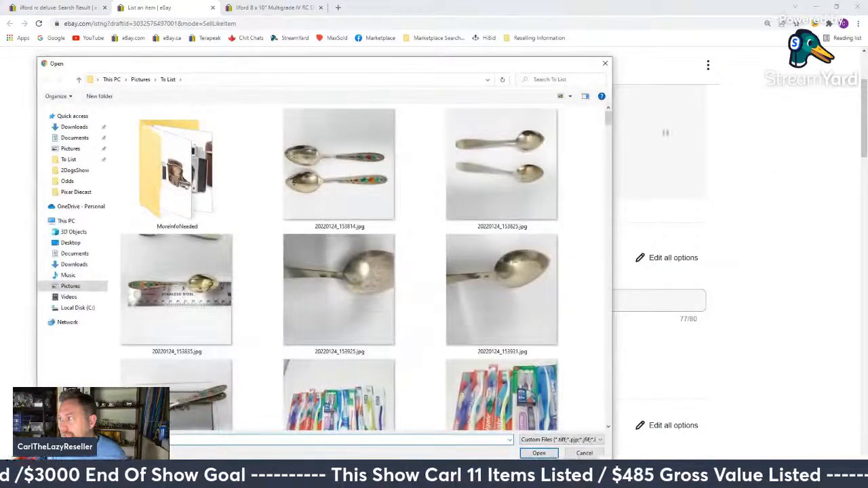
drag(613, 114, 675, 271)
drag(608, 273, 594, 253)
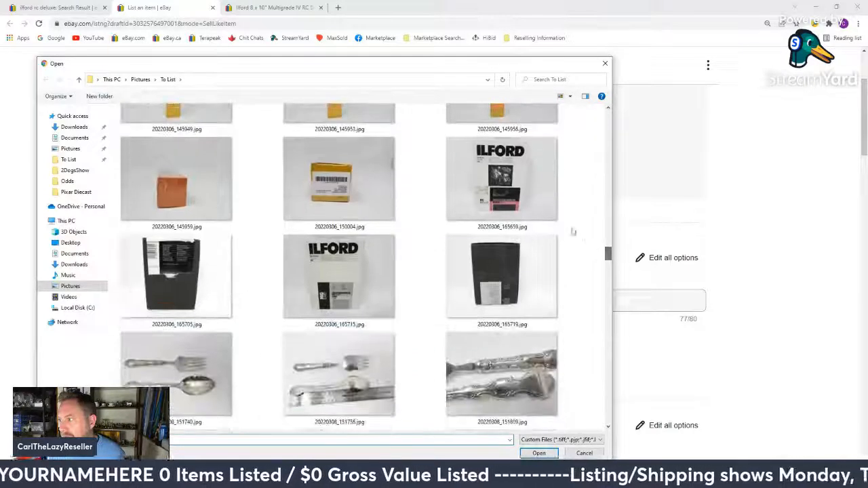
click(526, 194)
ctrl+click(190, 270)
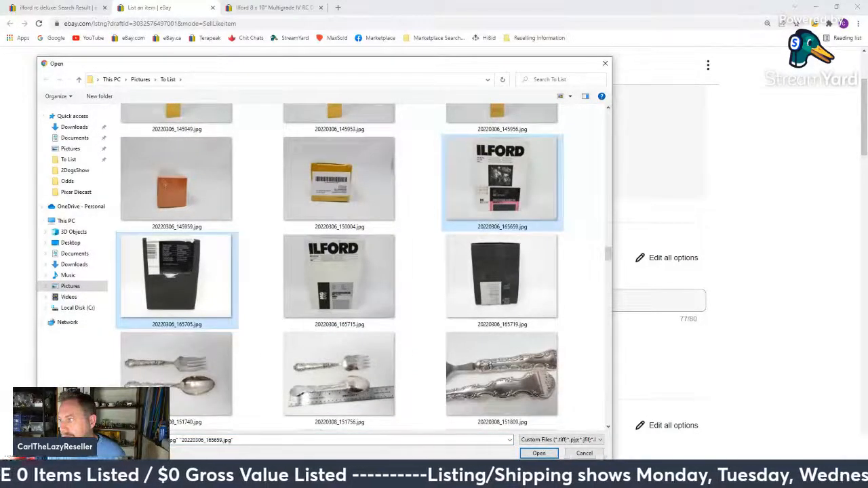
click(553, 452)
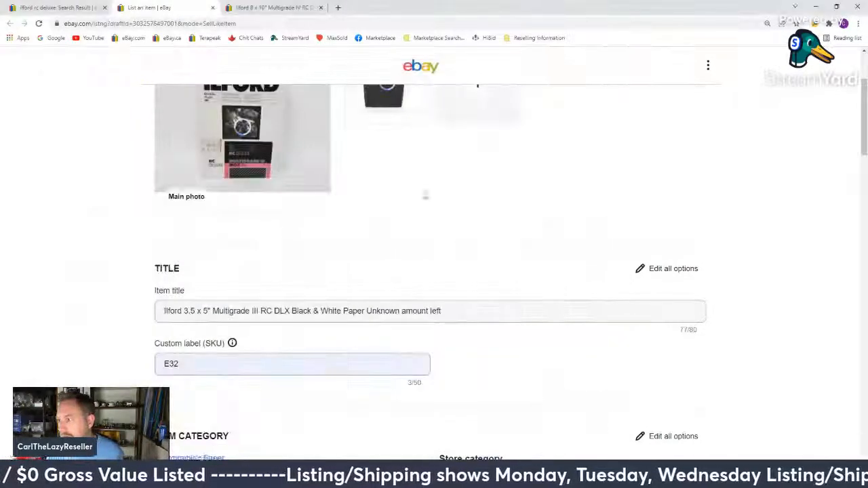
- Set the sheet count to 50 and the model to Multigrade III RC DLX in the item specifics
scroll(431, 241, down, 5)
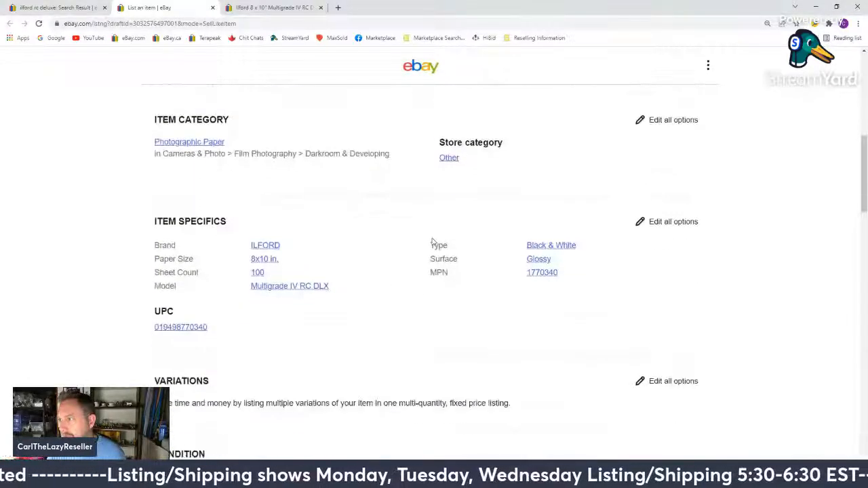
click(258, 272)
click(283, 360)
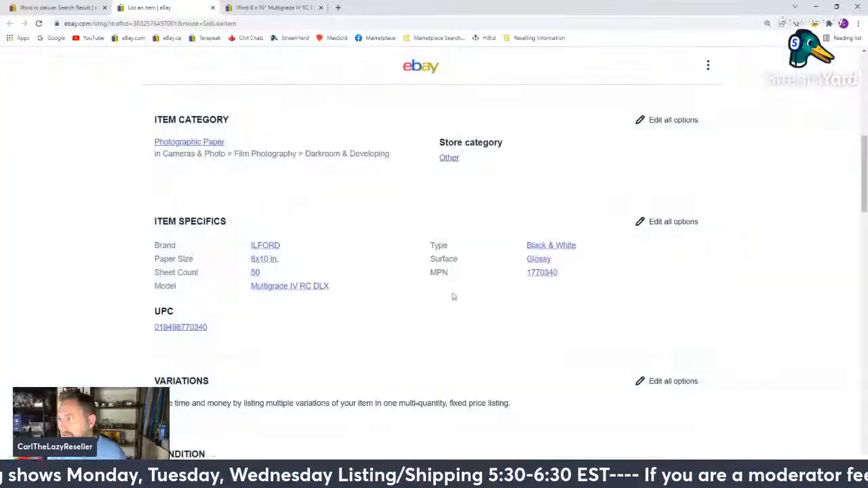
scroll(460, 277, down, 1)
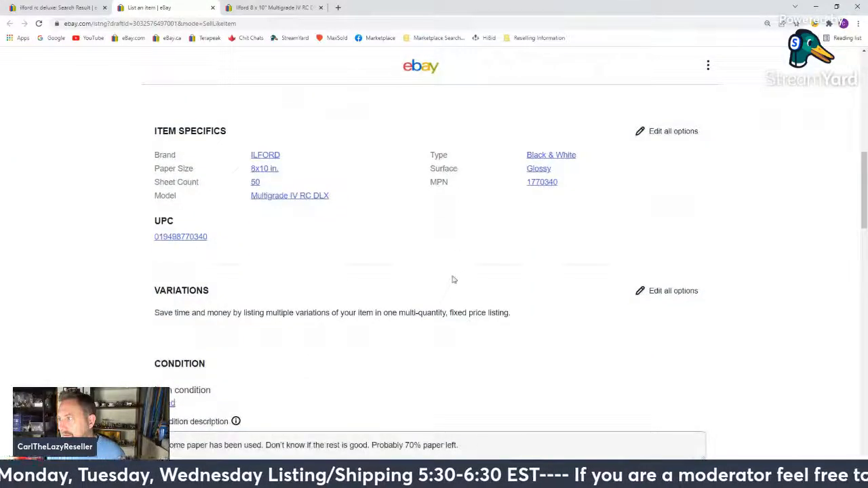
click(293, 195)
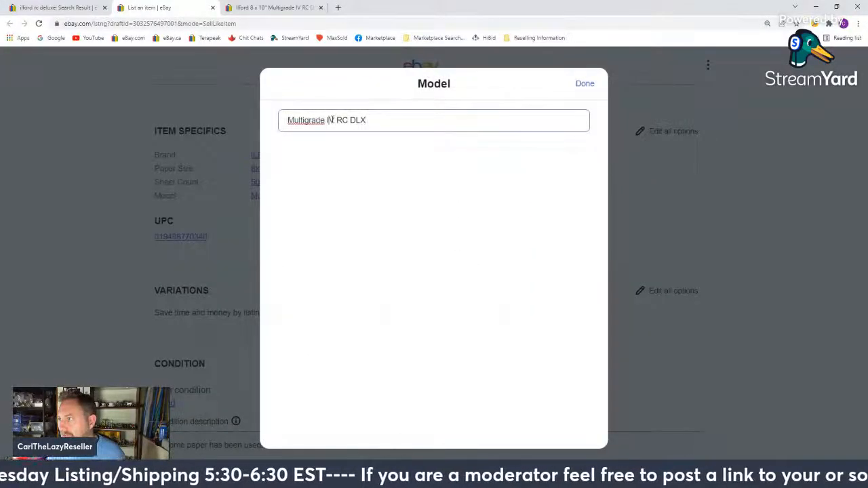
text(III)
click(584, 83)
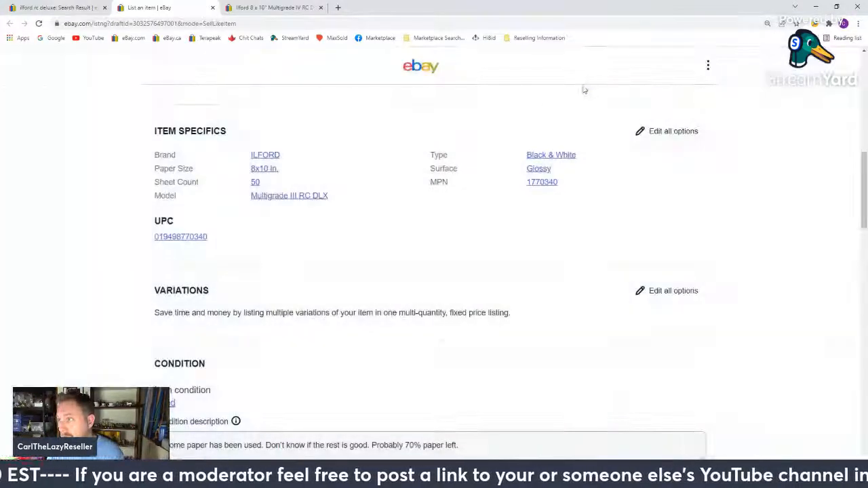
- Try to change the paper size in the item specifics to 3.5X5
click(266, 169)
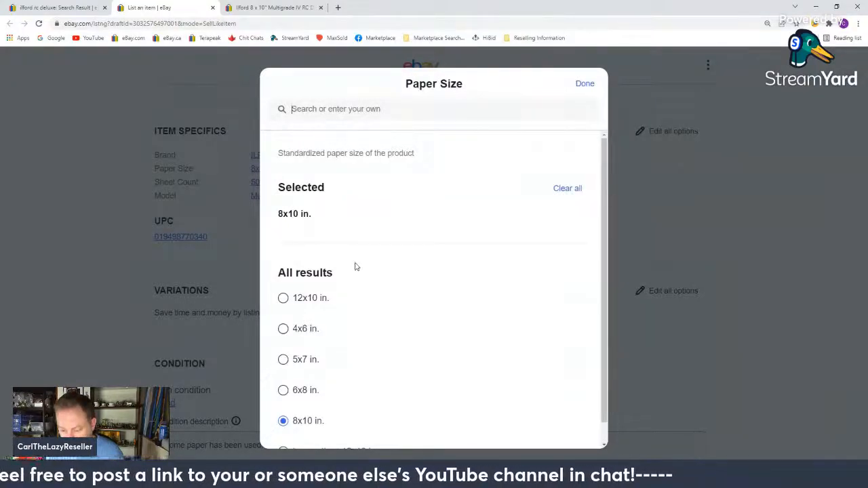
scroll(353, 268, down, 1)
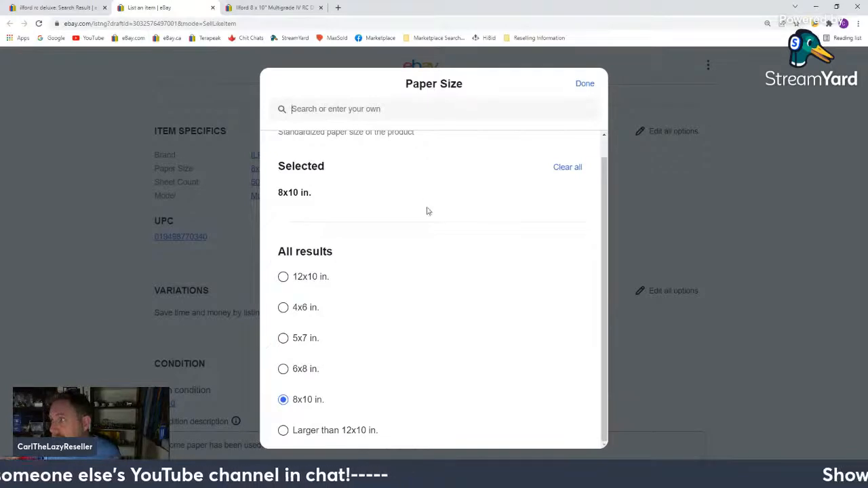
scroll(409, 203, up, 1)
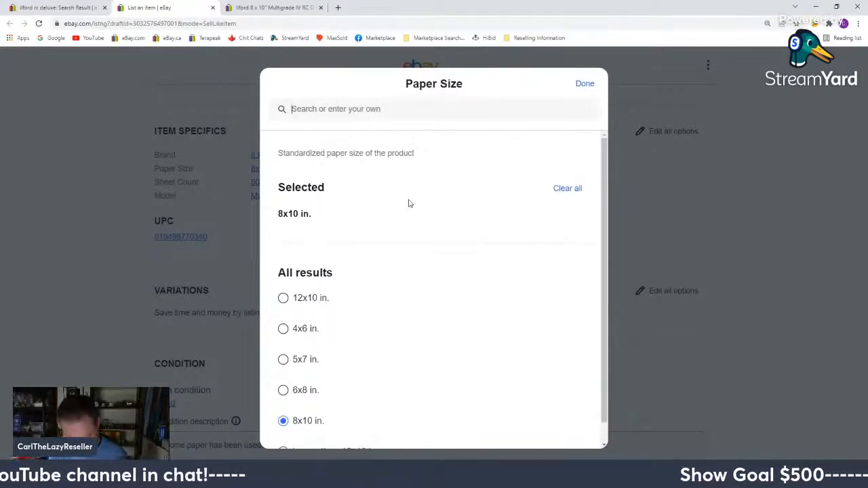
text(3)
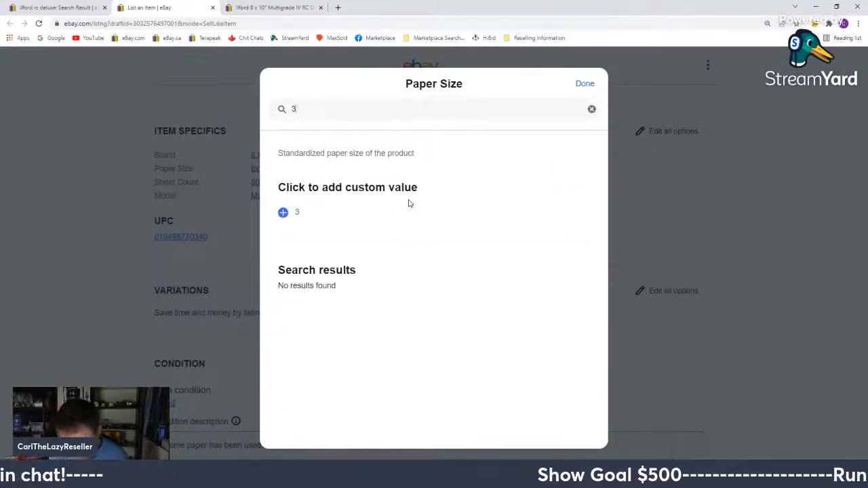
text(.5X)
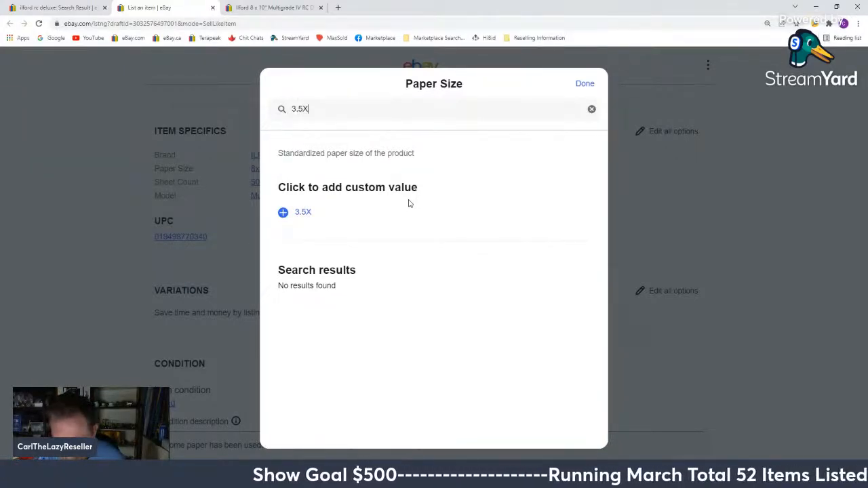
text(5)
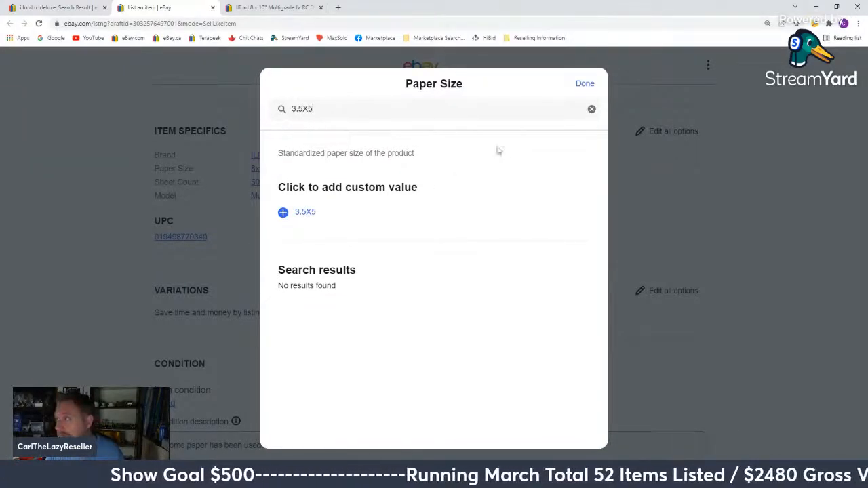
click(582, 86)
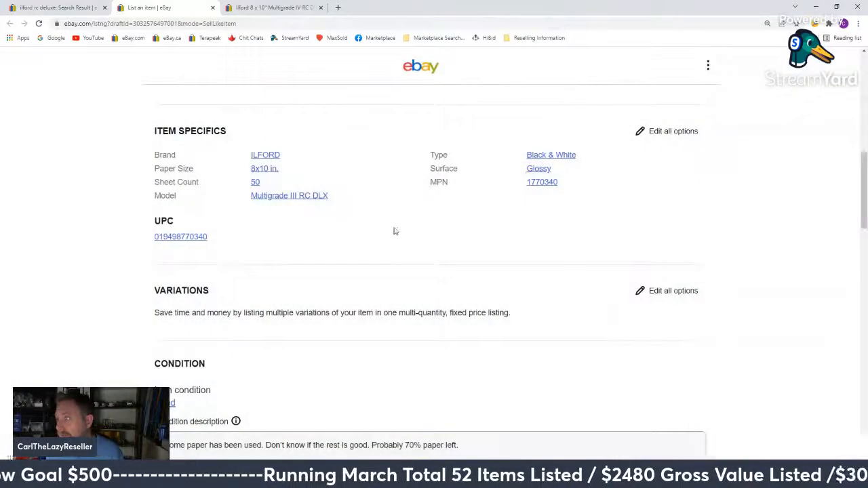
- Clear the MPN value from the item specifics
click(542, 182)
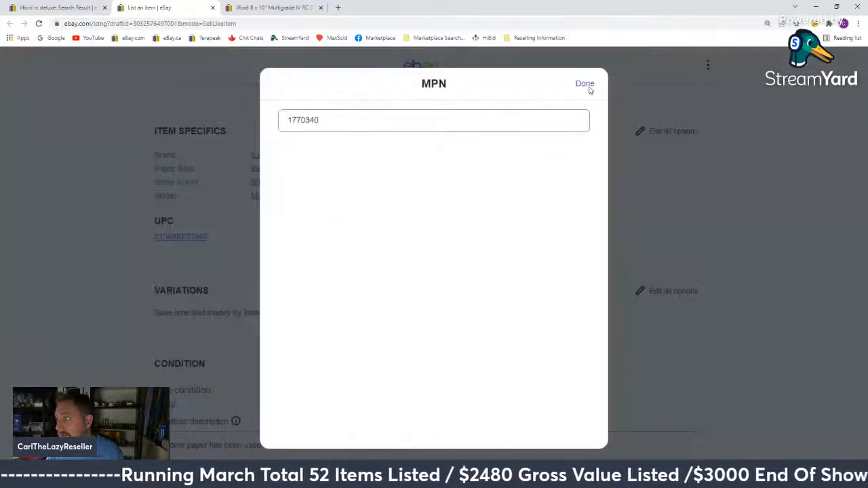
drag(483, 122, 203, 122)
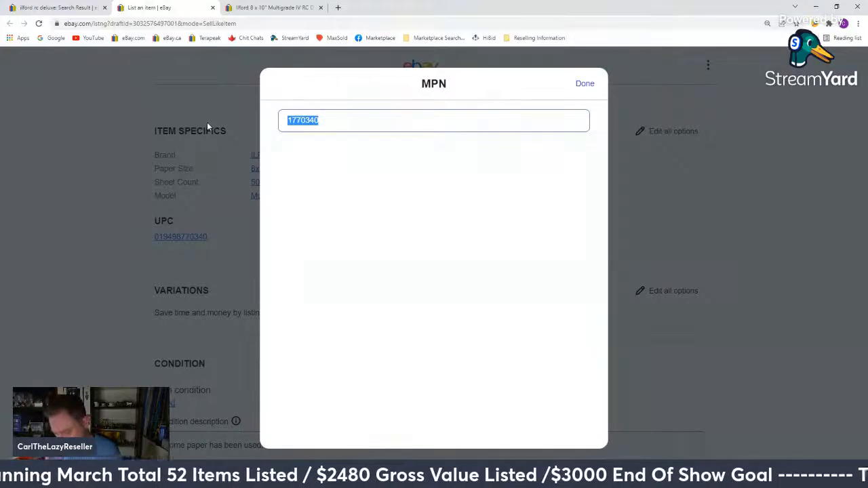
key(BackSpace)
click(588, 85)
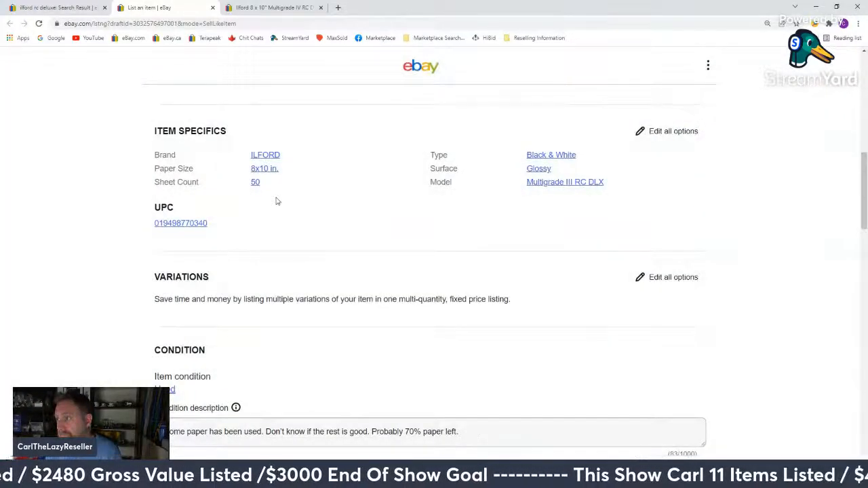
- Add 3.5X5 as a custom paper size value in the item specifics
click(266, 169)
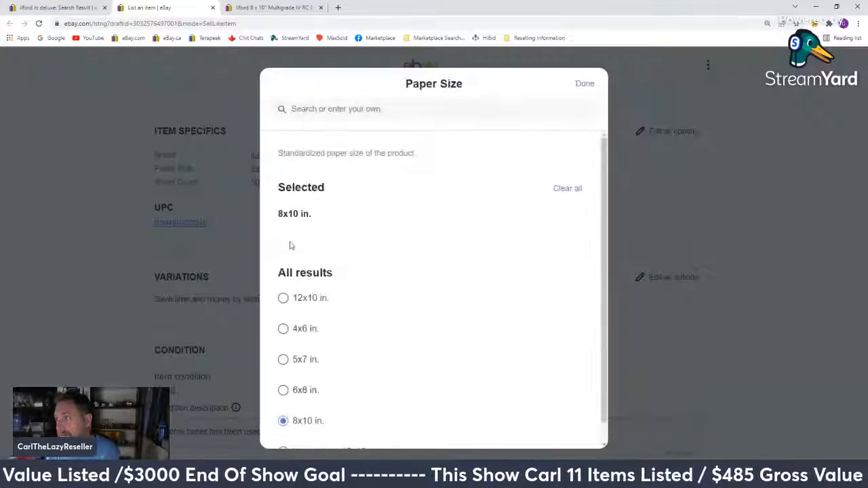
scroll(293, 304, down, 1)
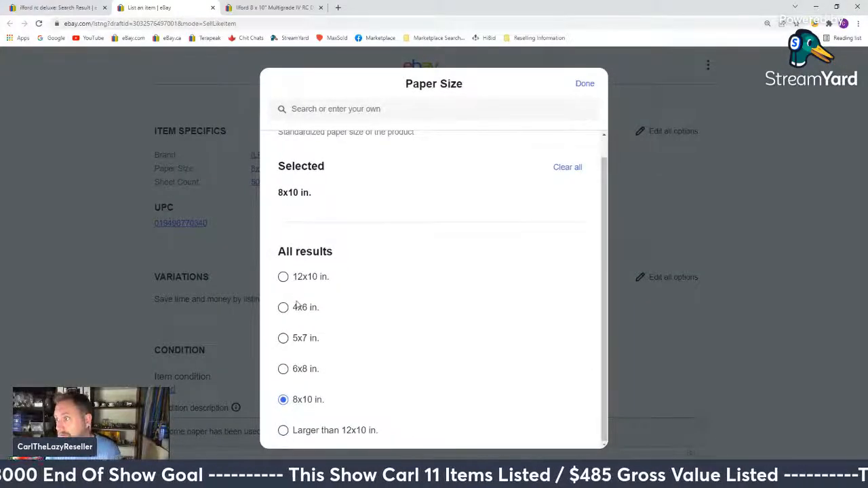
scroll(296, 306, up, 1)
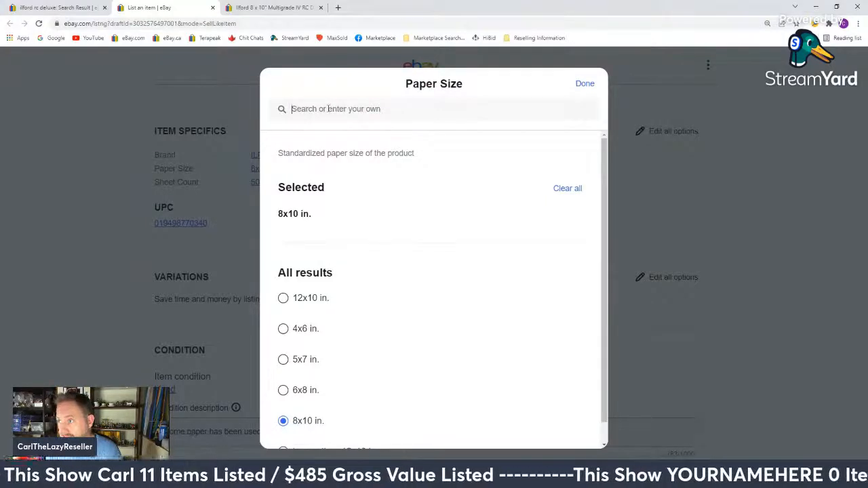
text(3.5)
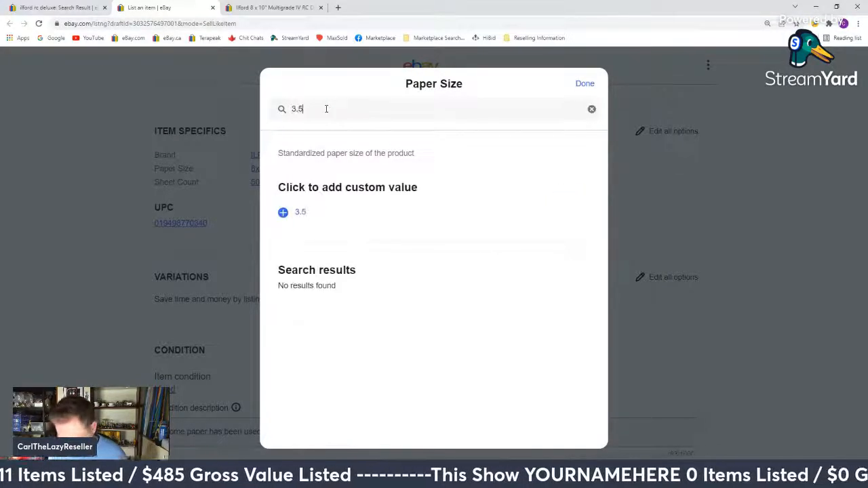
text(X5)
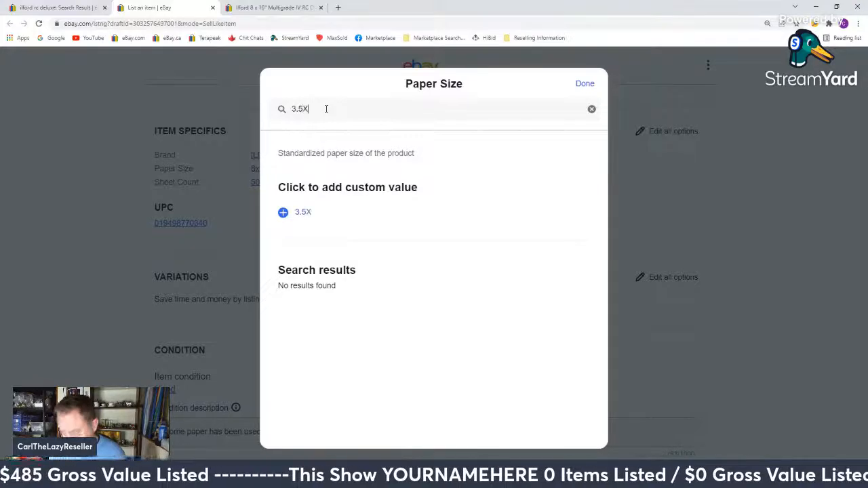
click(304, 212)
- Publish the Ilford paper listing and close its tab and the 8 x 10" reference item's tab, keeping the sold-items search open
scroll(336, 213, down, 4)
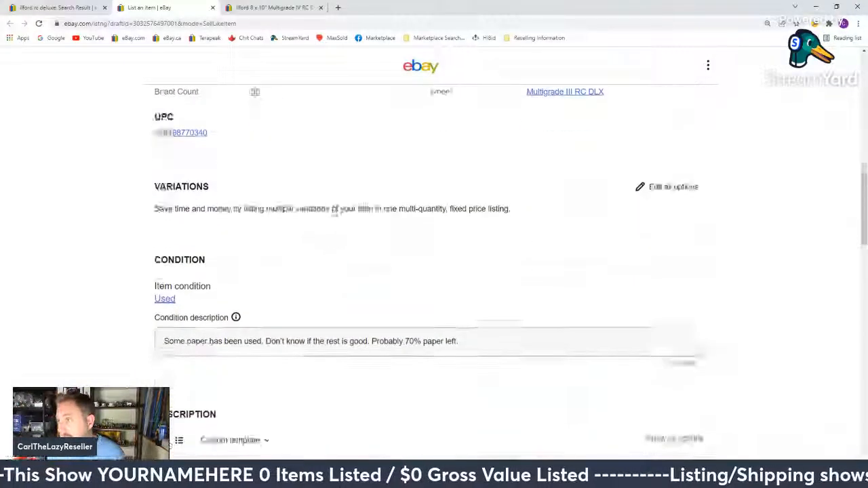
scroll(337, 212, down, 15)
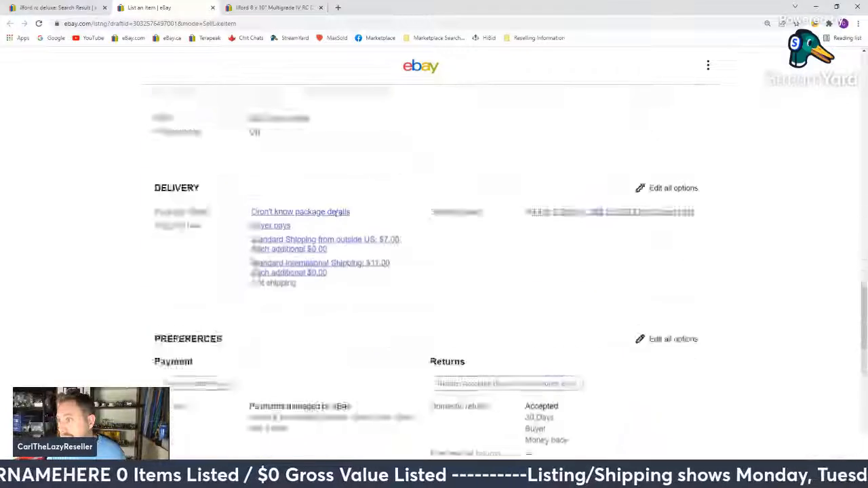
scroll(333, 217, up, 1)
scroll(333, 219, down, 4)
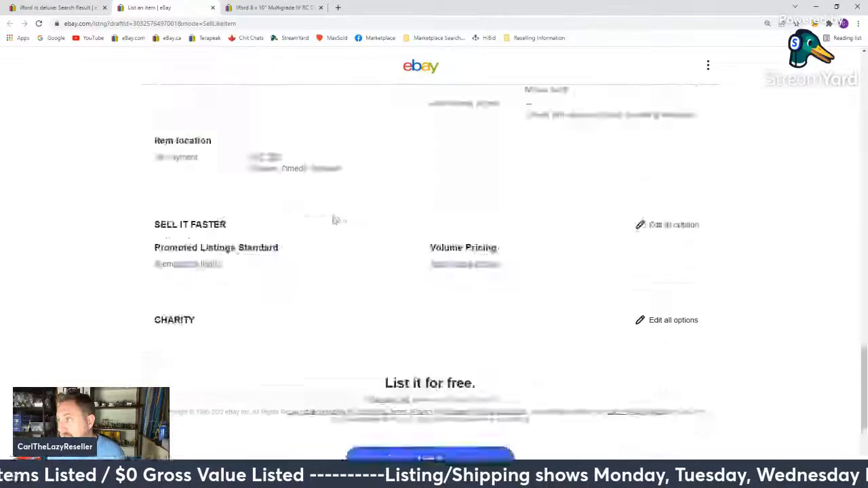
click(465, 275)
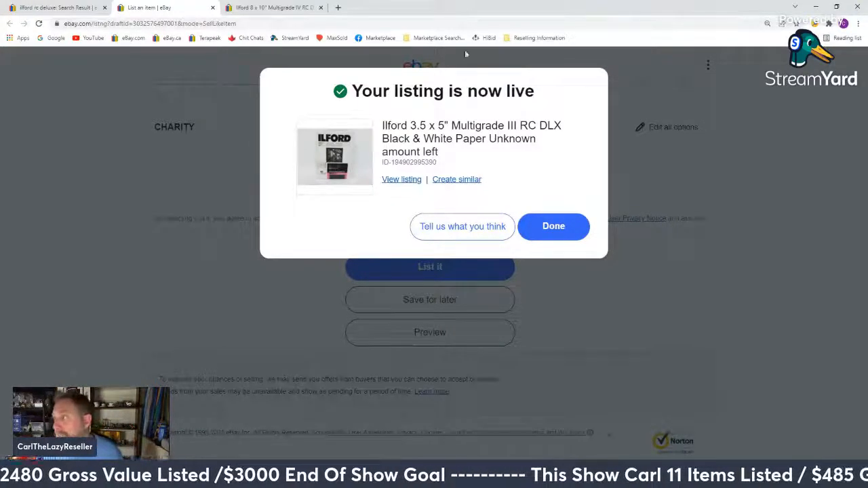
click(554, 226)
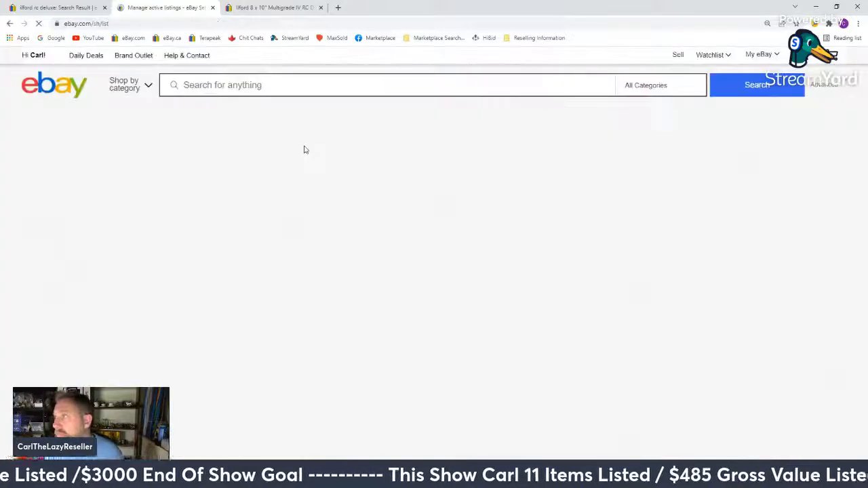
middle_click(178, 4)
middle_click(179, 4)
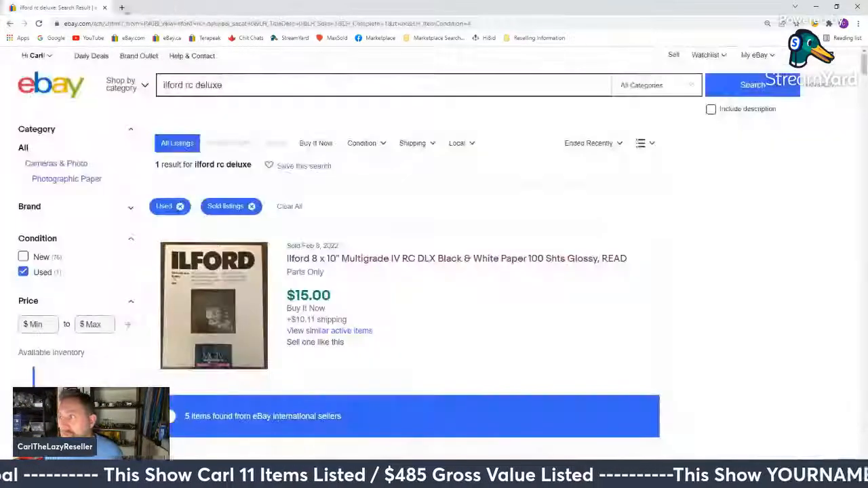